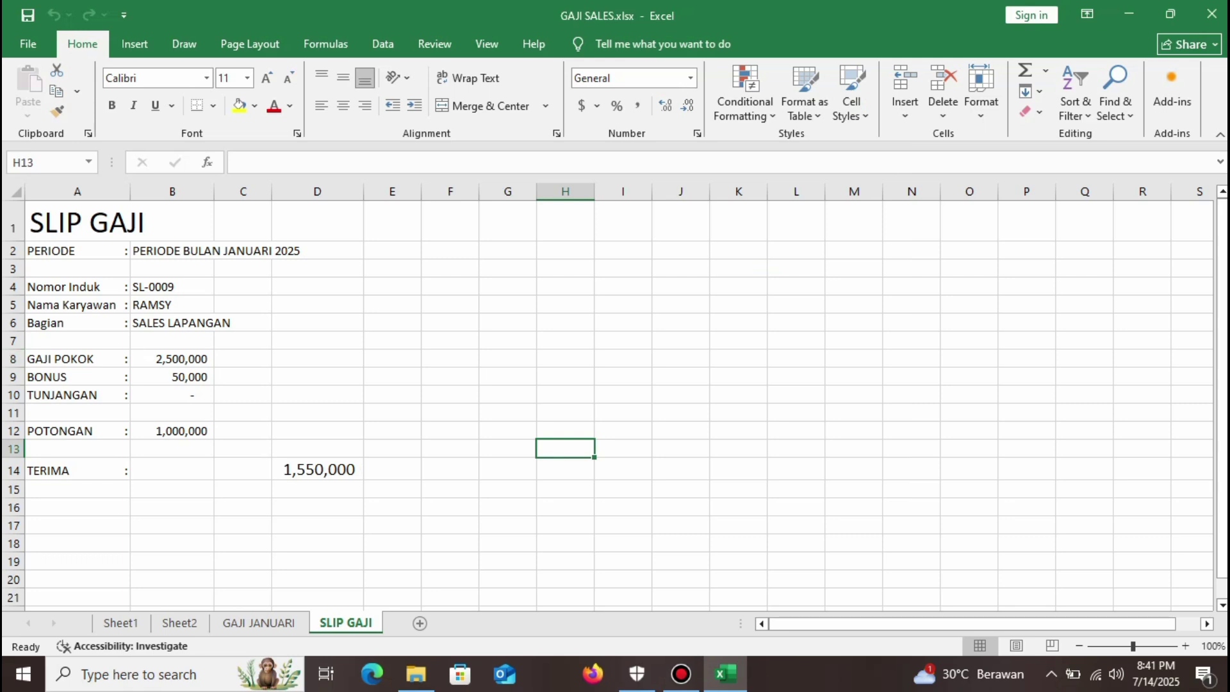
Review the slip area A1:D14 and the GAJI JANUARI salary table before changing the ID.
{"action": "left_click", "coordinate": [317, 286]}
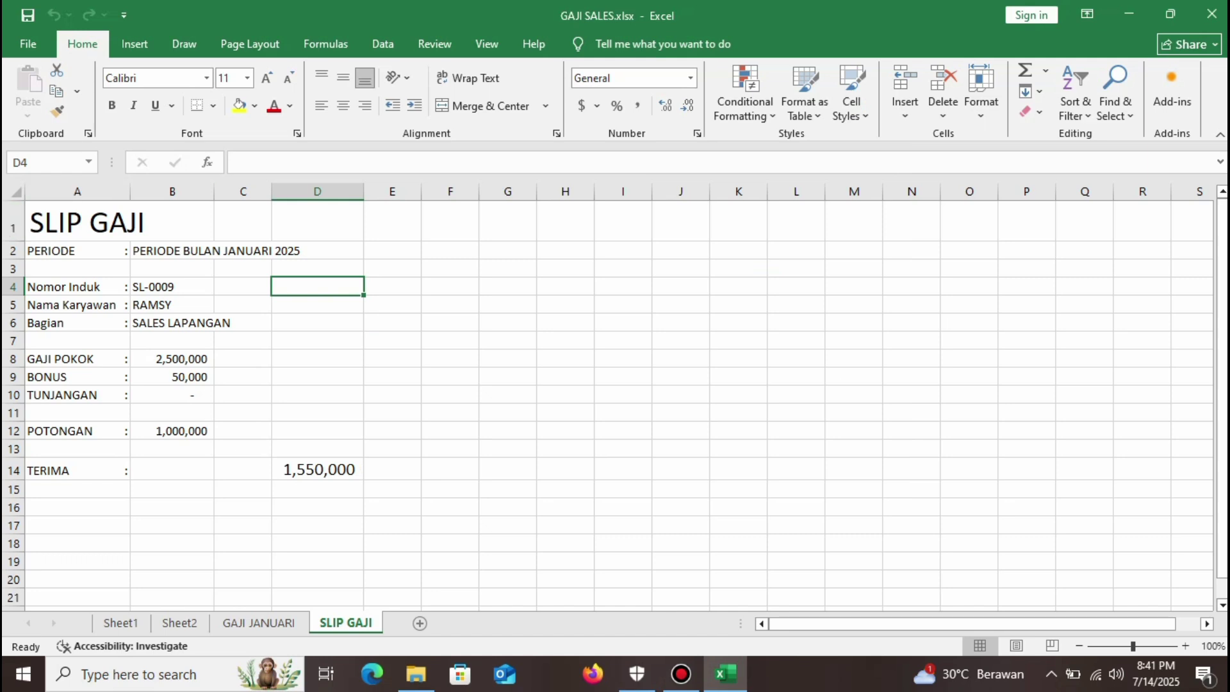
{"action": "left_click_drag", "start_coordinate": [77, 222], "coordinate": [317, 471]}
{"action": "left_click", "coordinate": [506, 429]}
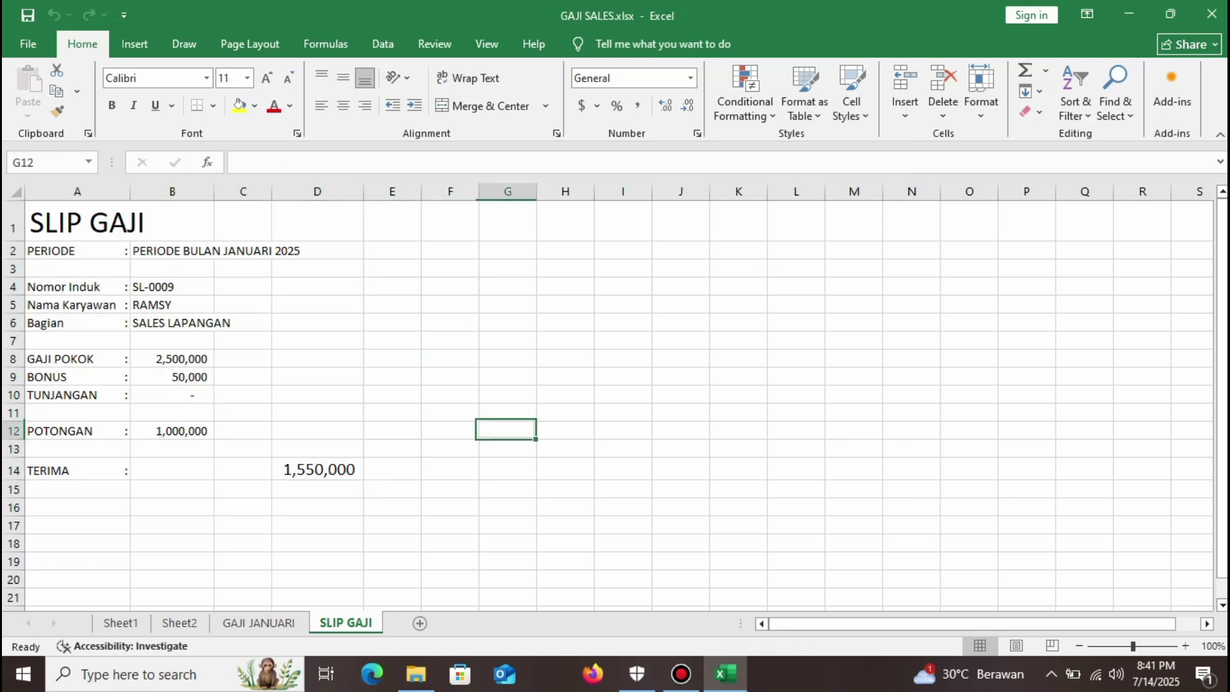
{"action": "left_click", "coordinate": [172, 287]}
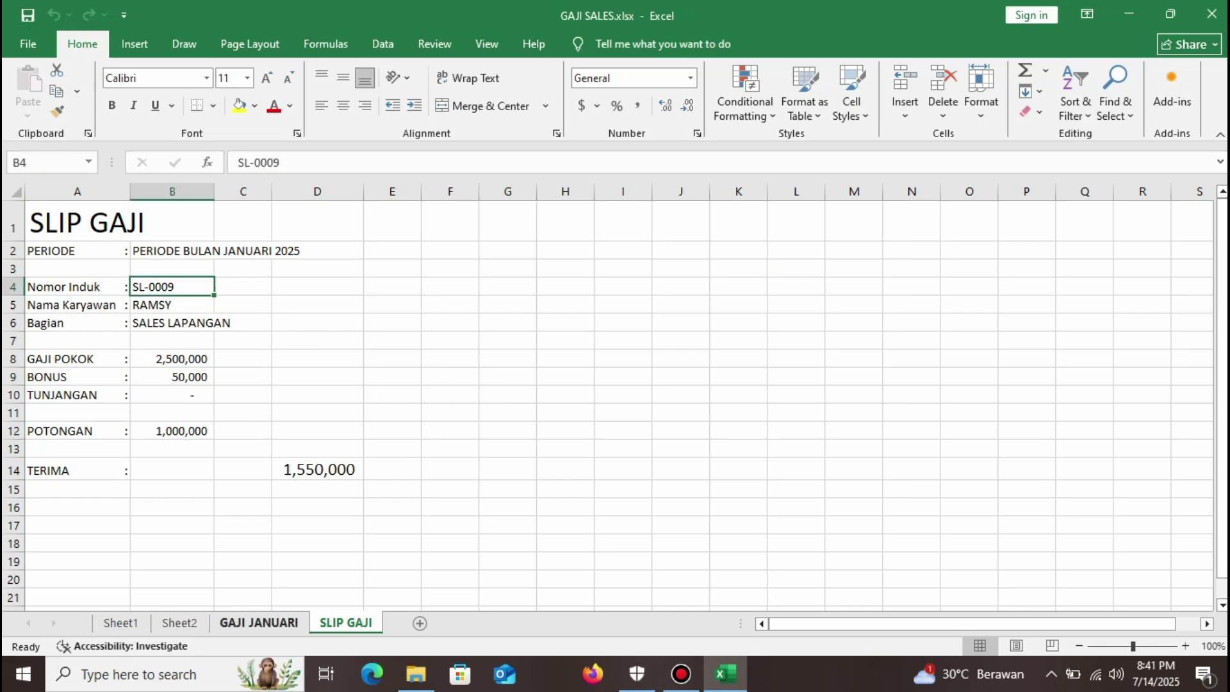
{"action": "left_click", "coordinate": [259, 622]}
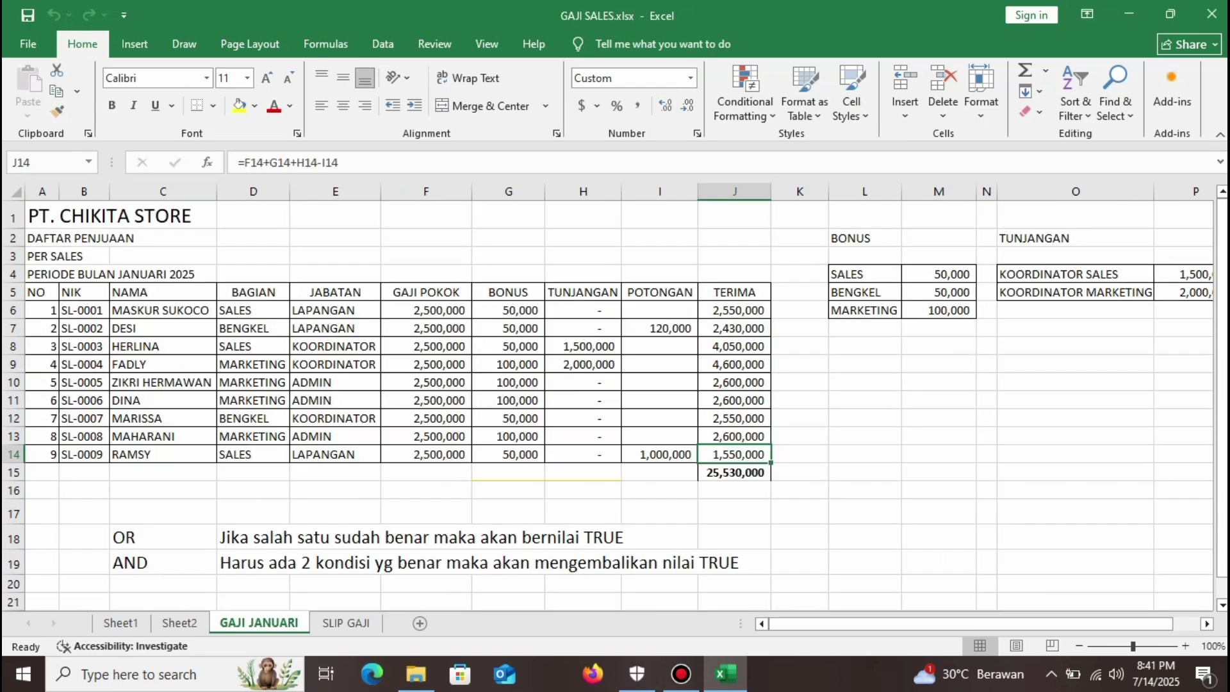
{"action": "left_click", "coordinate": [161, 274]}
{"action": "left_click", "coordinate": [42, 275]}
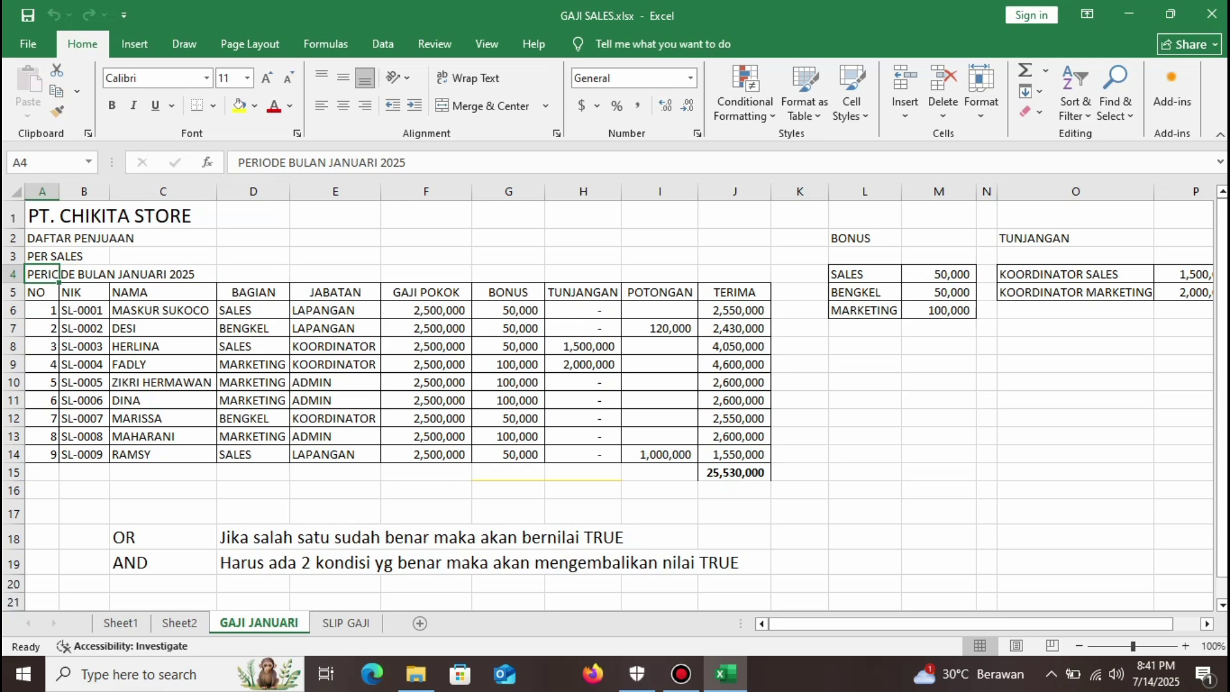
{"action": "left_click", "coordinate": [163, 274]}
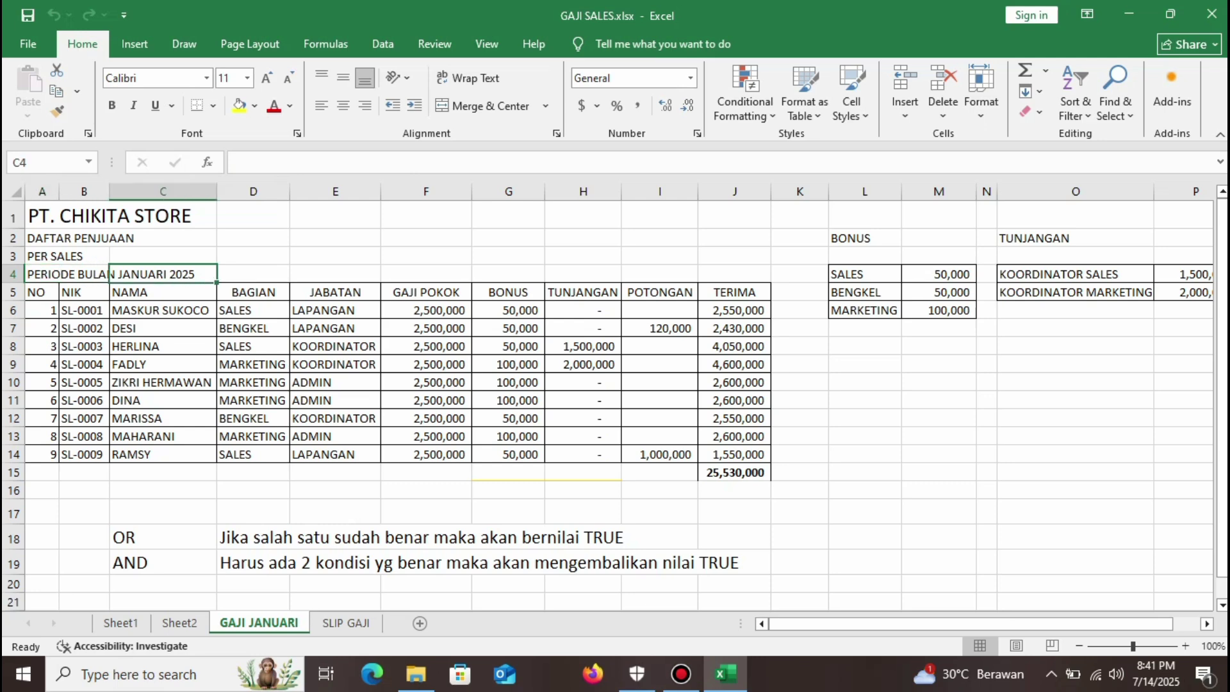
{"action": "left_click", "coordinate": [42, 274]}
{"action": "left_click", "coordinate": [346, 623]}
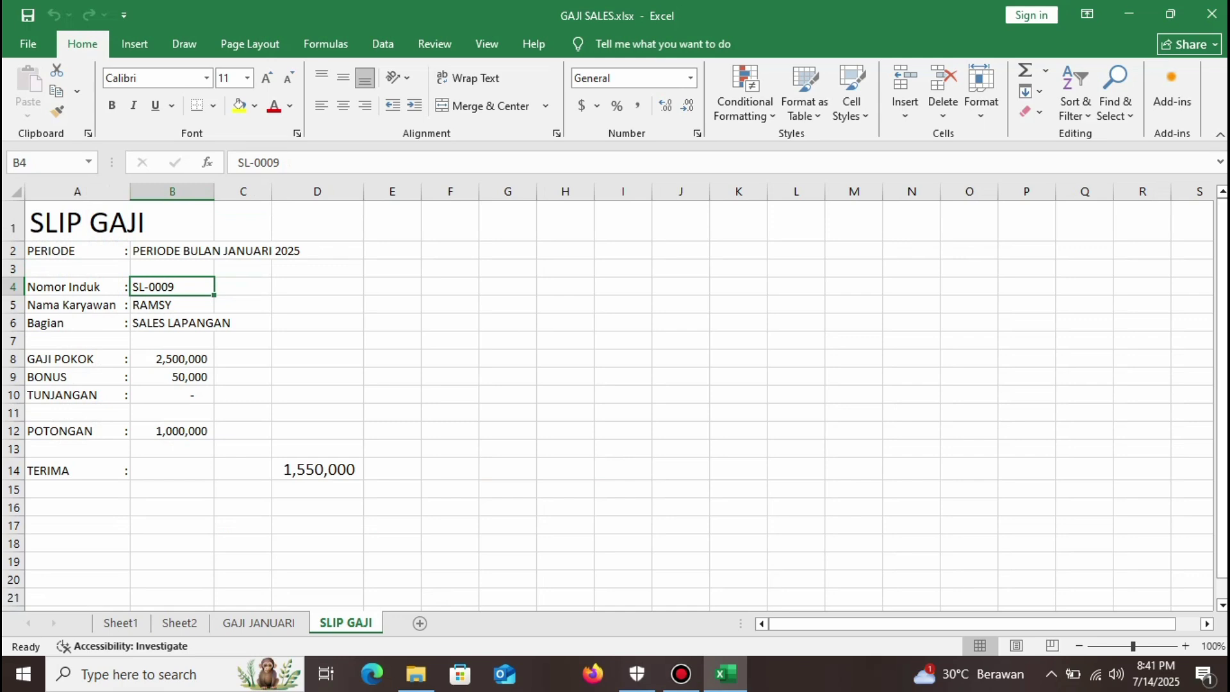
Change the Nomor Induk in B4 to SL-0001 so the slip refills.
{"action": "key", "text": "F2"}
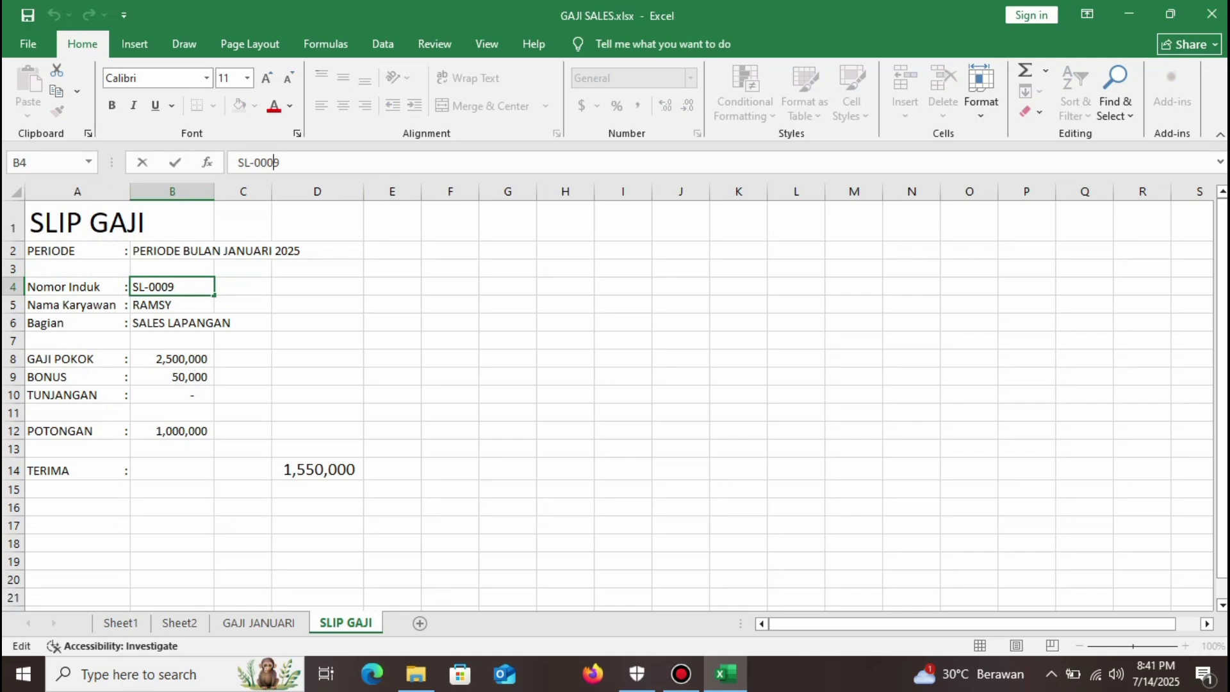
{"action": "key", "text": "BackSpace"}
{"action": "key", "text": "Return"}
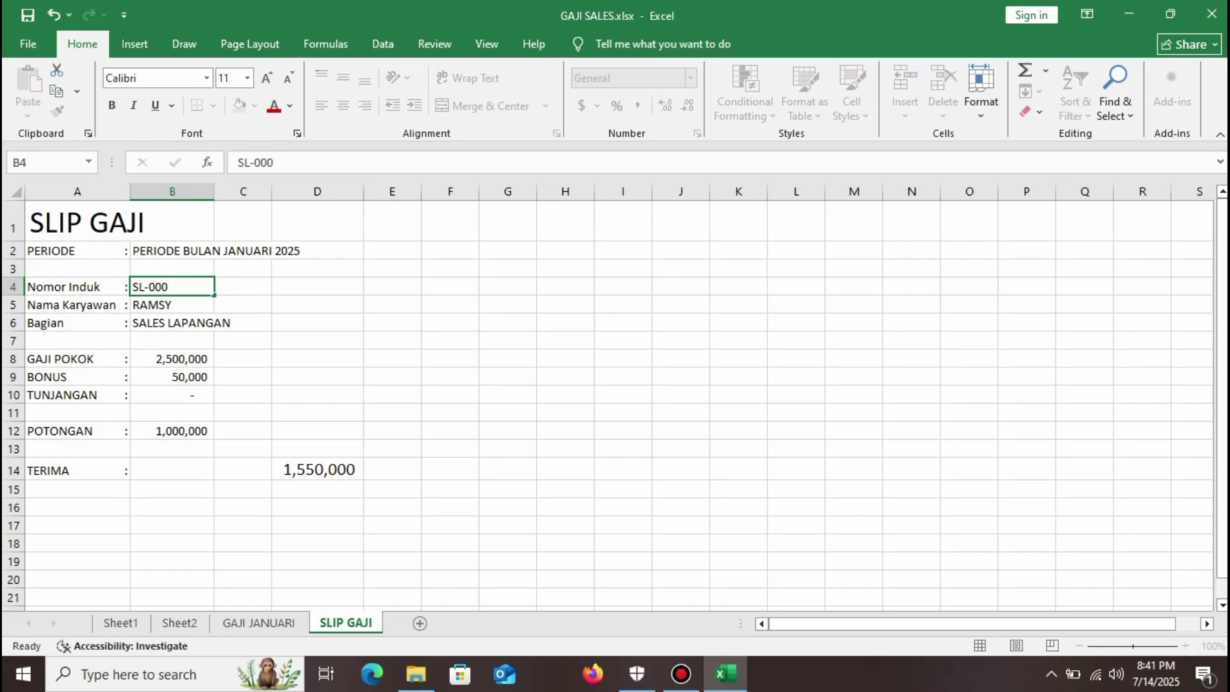
{"action": "key", "text": "Up"}
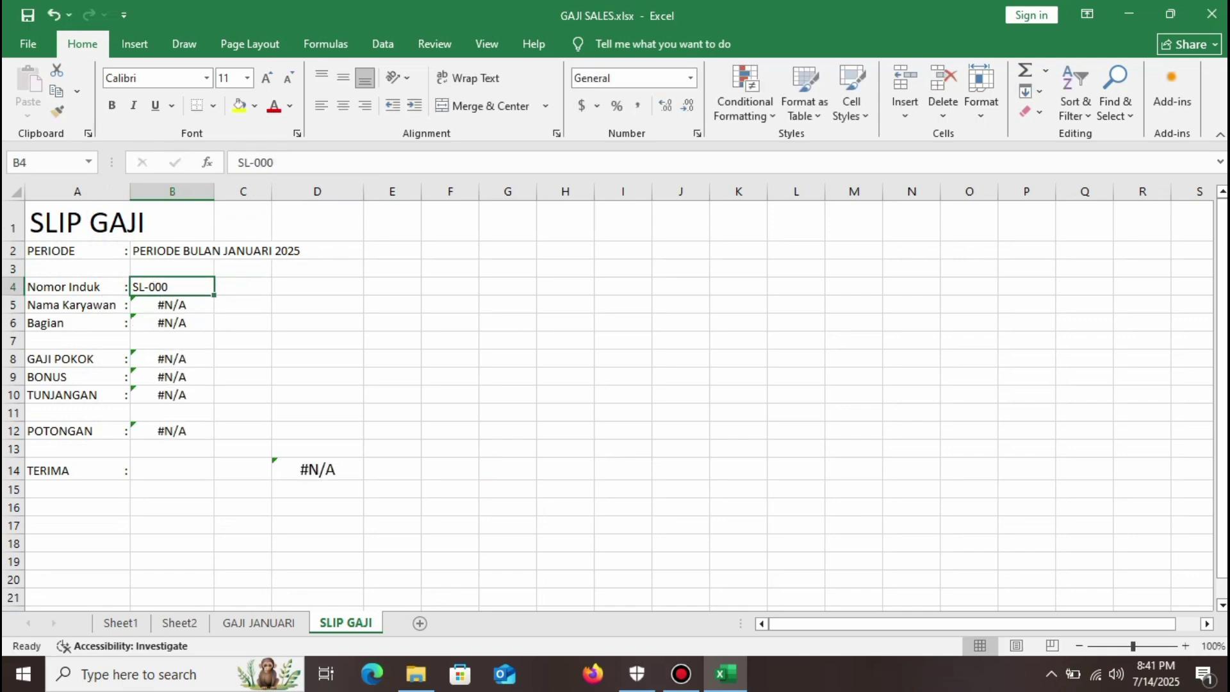
{"action": "key", "text": "F2"}
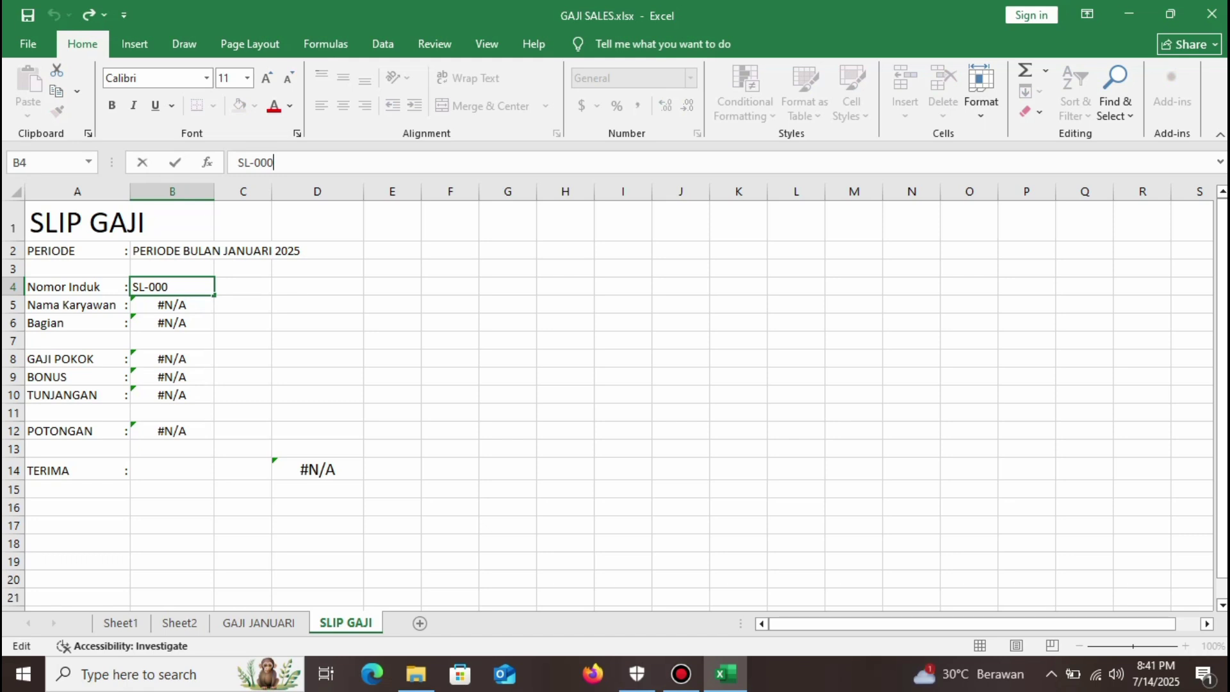
{"action": "type", "text": "1"}
{"action": "key", "text": "Return"}
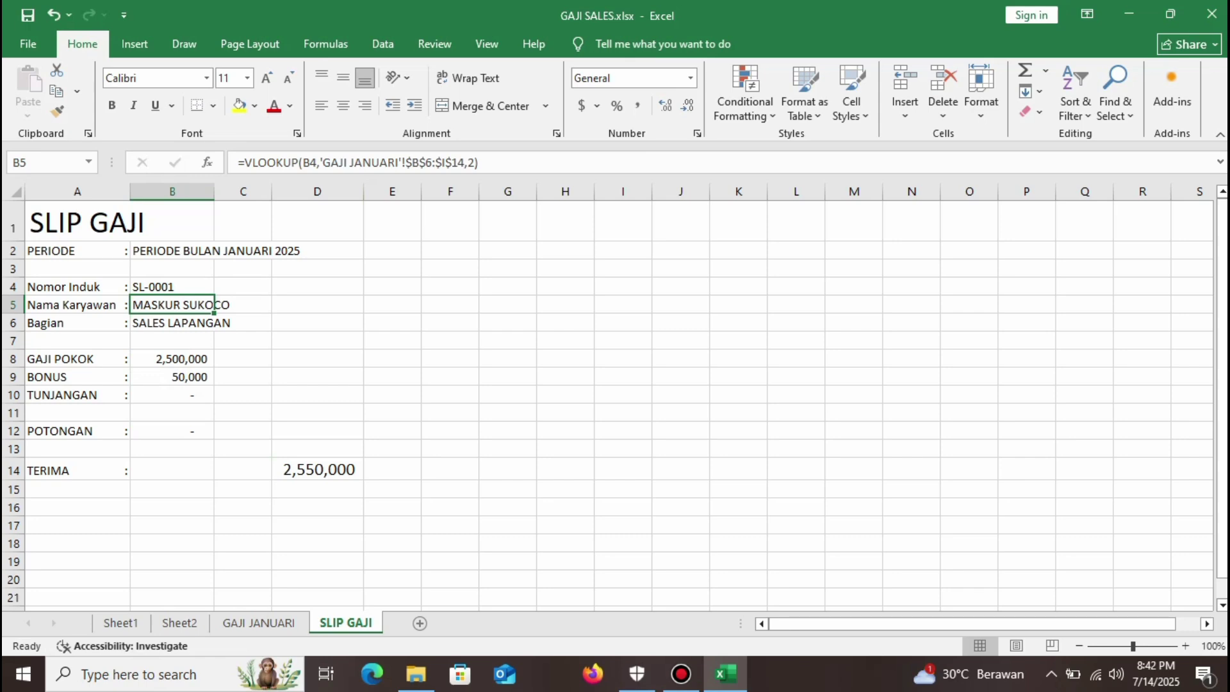
Find SL-0003 in GAJI JANUARI's NIK column and set B4 to SL-0003.
{"action": "left_click", "coordinate": [259, 623]}
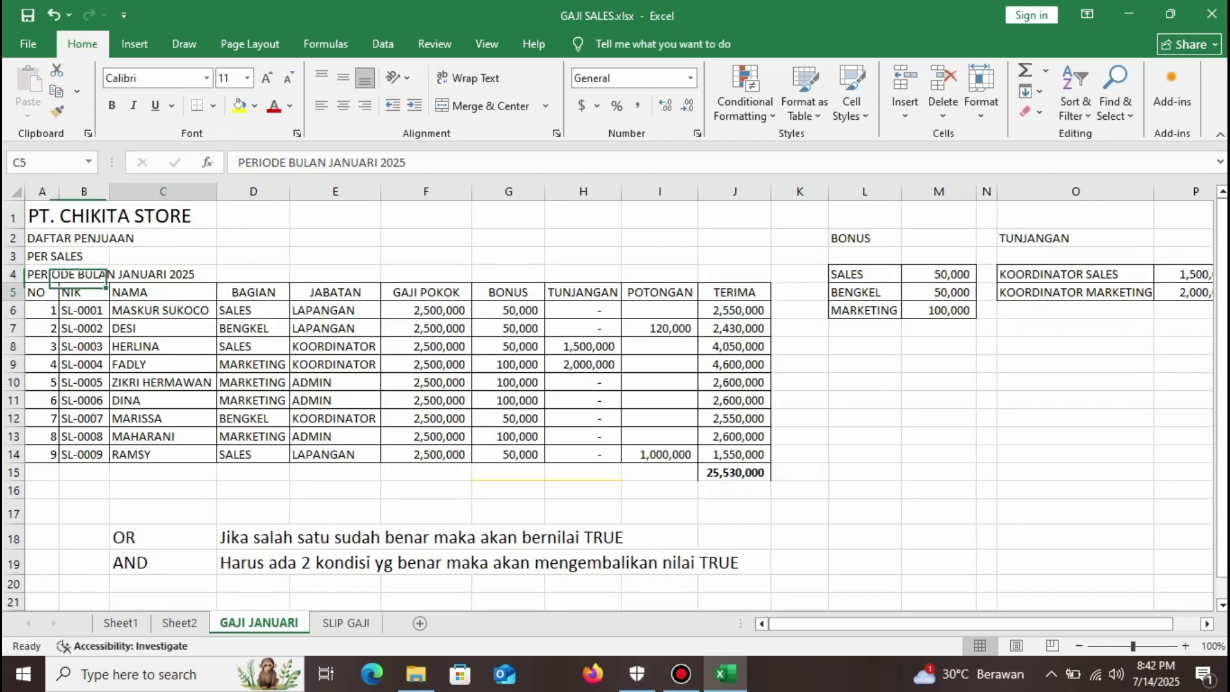
{"action": "left_click", "coordinate": [163, 292]}
{"action": "left_click", "coordinate": [84, 364]}
{"action": "left_click", "coordinate": [84, 346]}
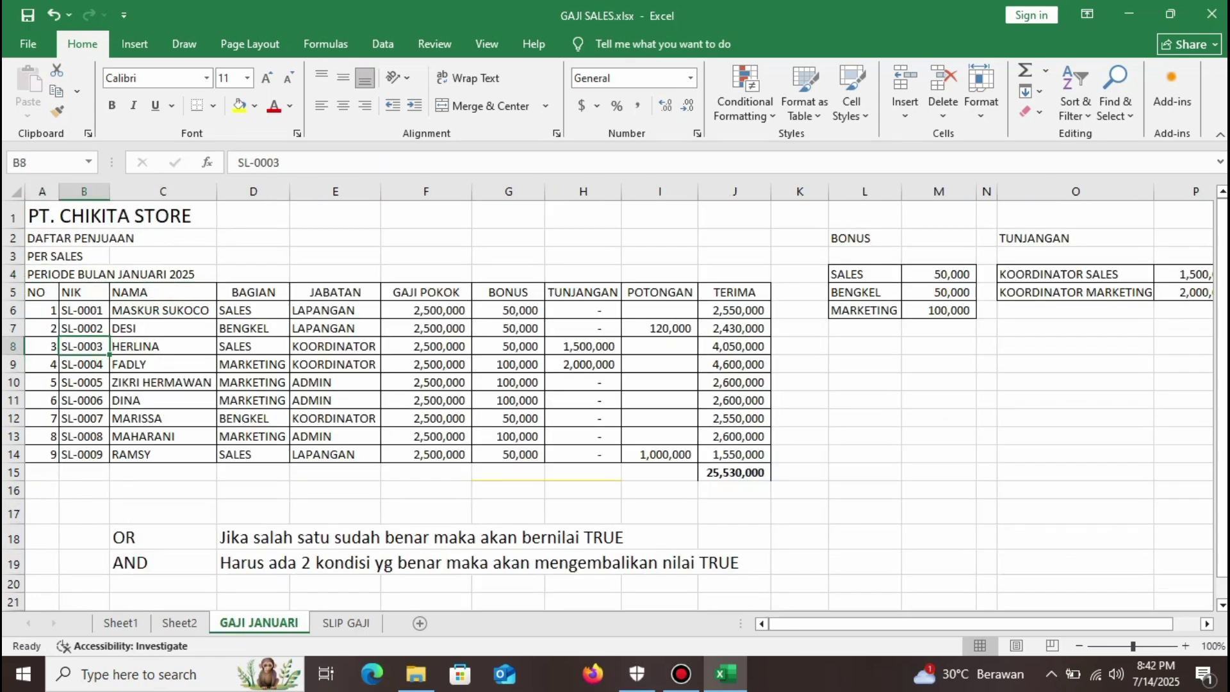
{"action": "left_click", "coordinate": [346, 623]}
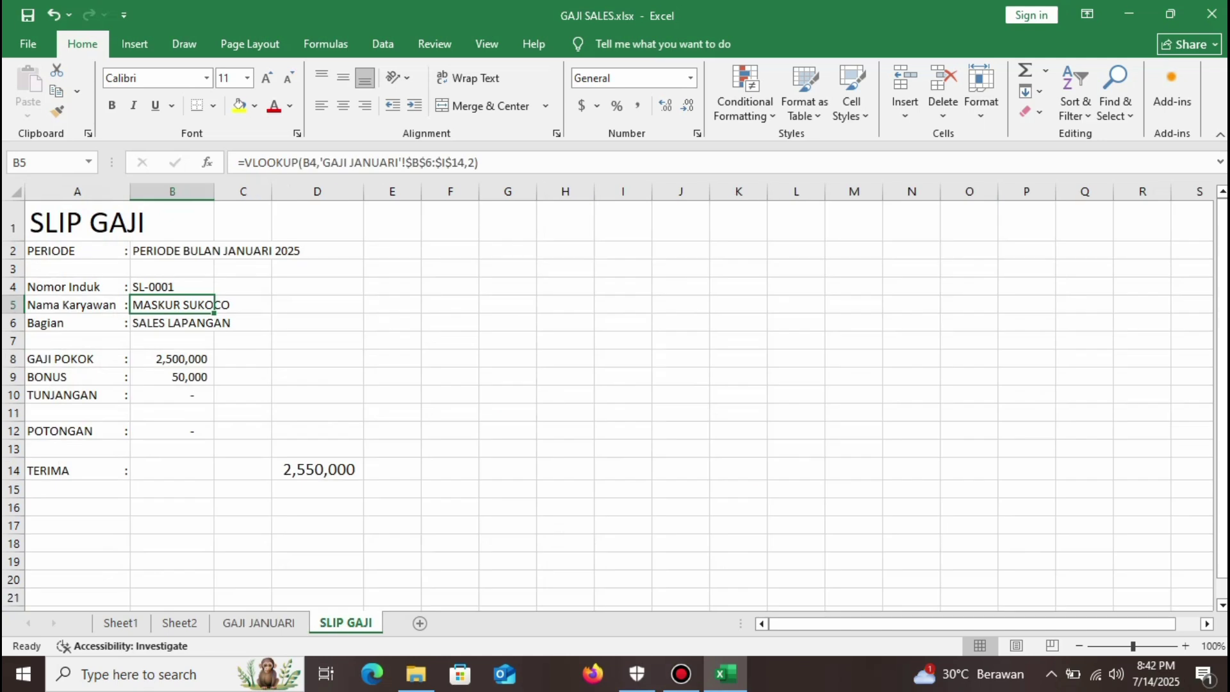
{"action": "left_click", "coordinate": [172, 286]}
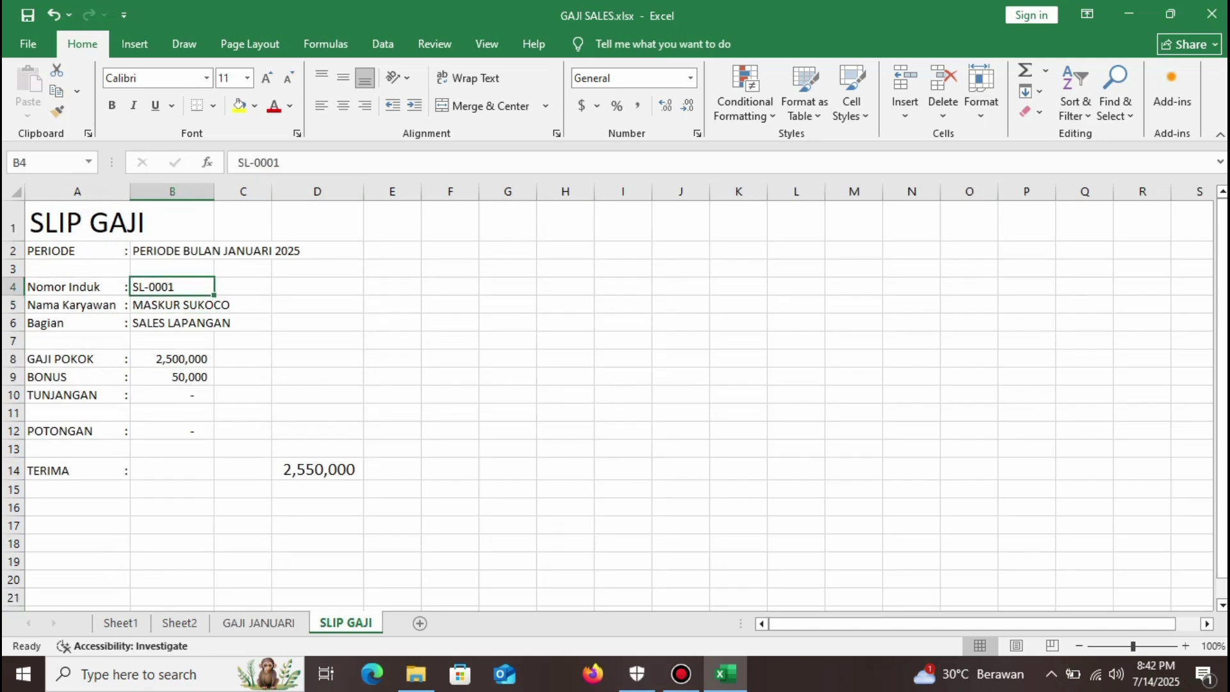
{"action": "left_click", "coordinate": [280, 162]}
{"action": "key", "text": "BackSpace"}
{"action": "type", "text": "3"}
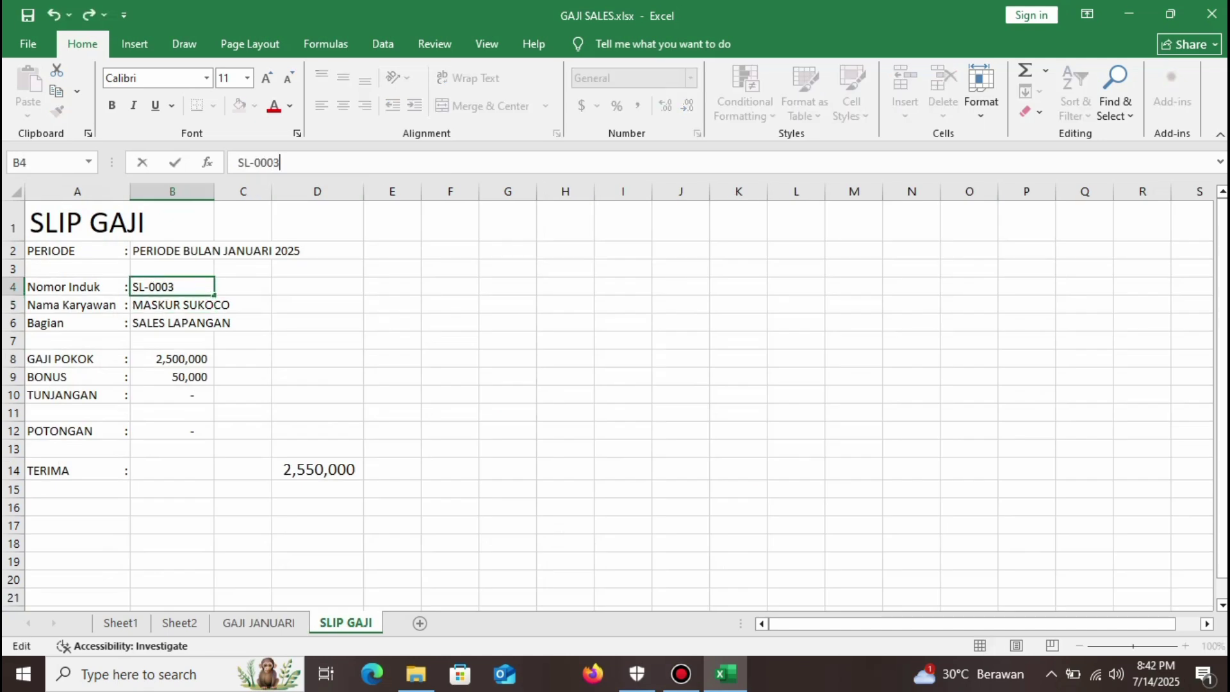
{"action": "key", "text": "Return"}
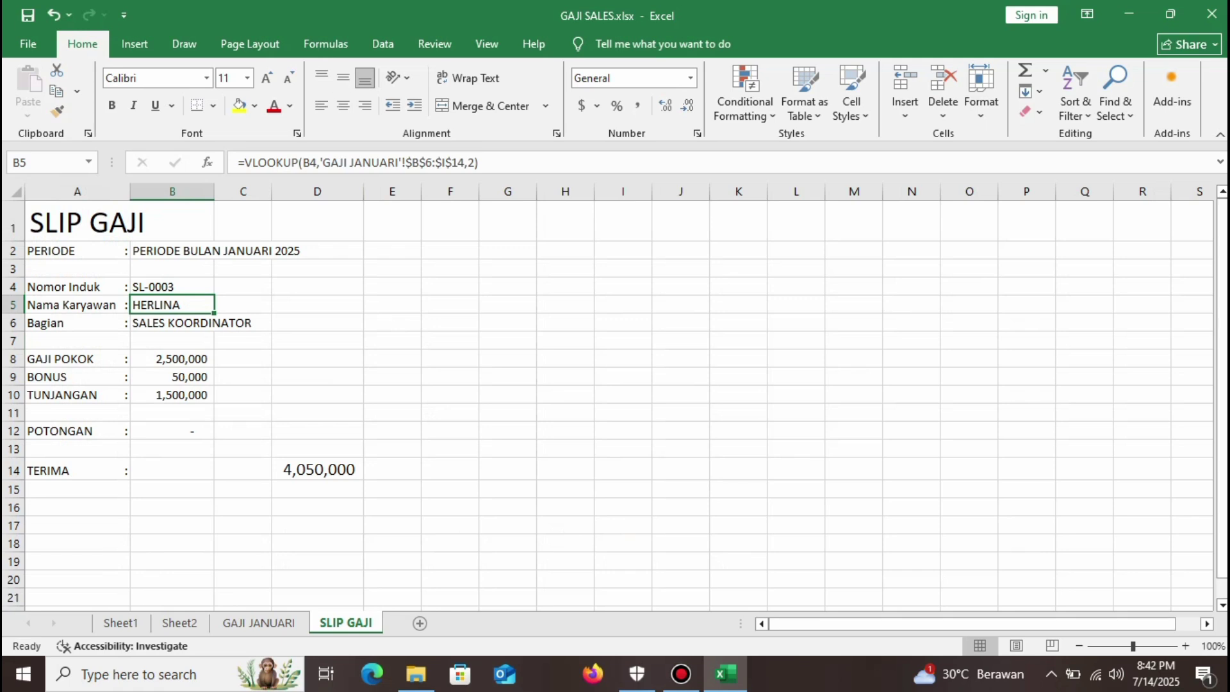
{"action": "left_click", "coordinate": [172, 286]}
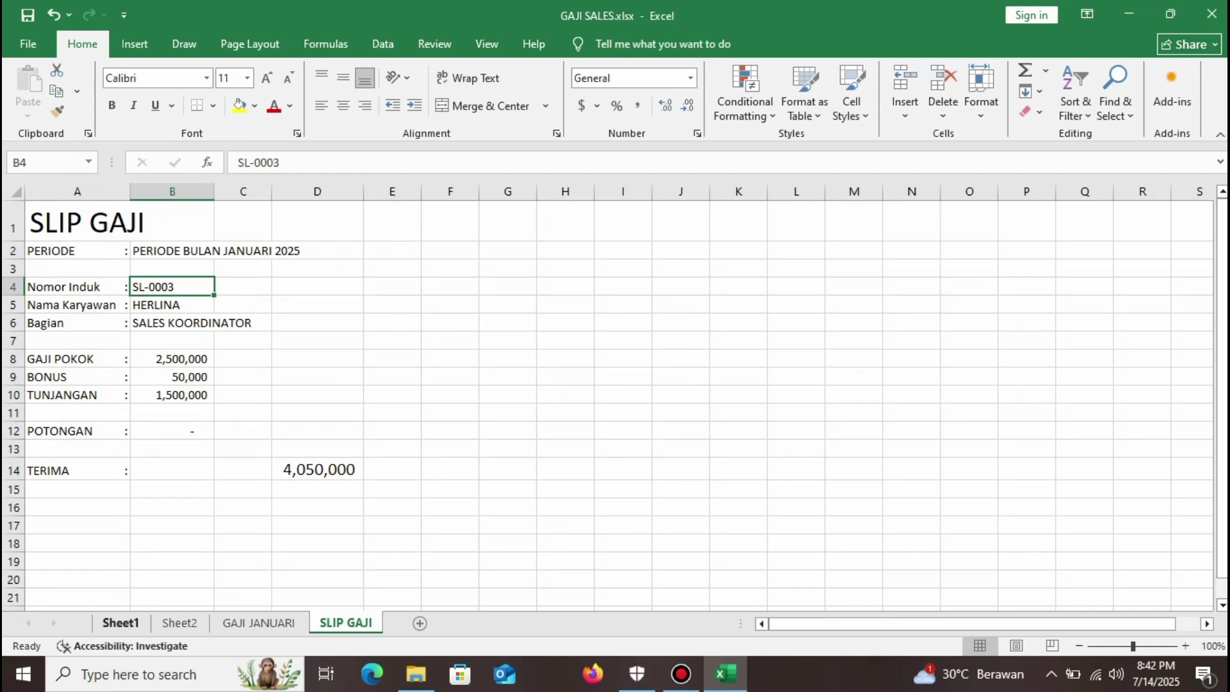
{"action": "left_click", "coordinate": [259, 623]}
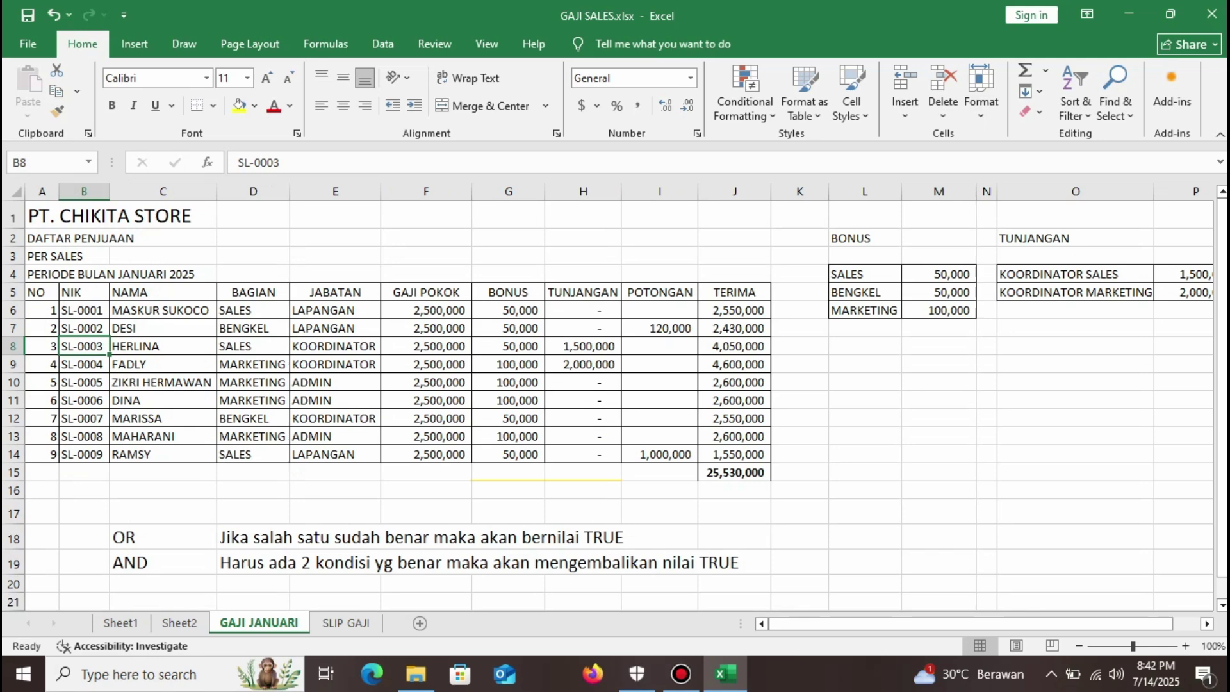
{"action": "left_click", "coordinate": [346, 623]}
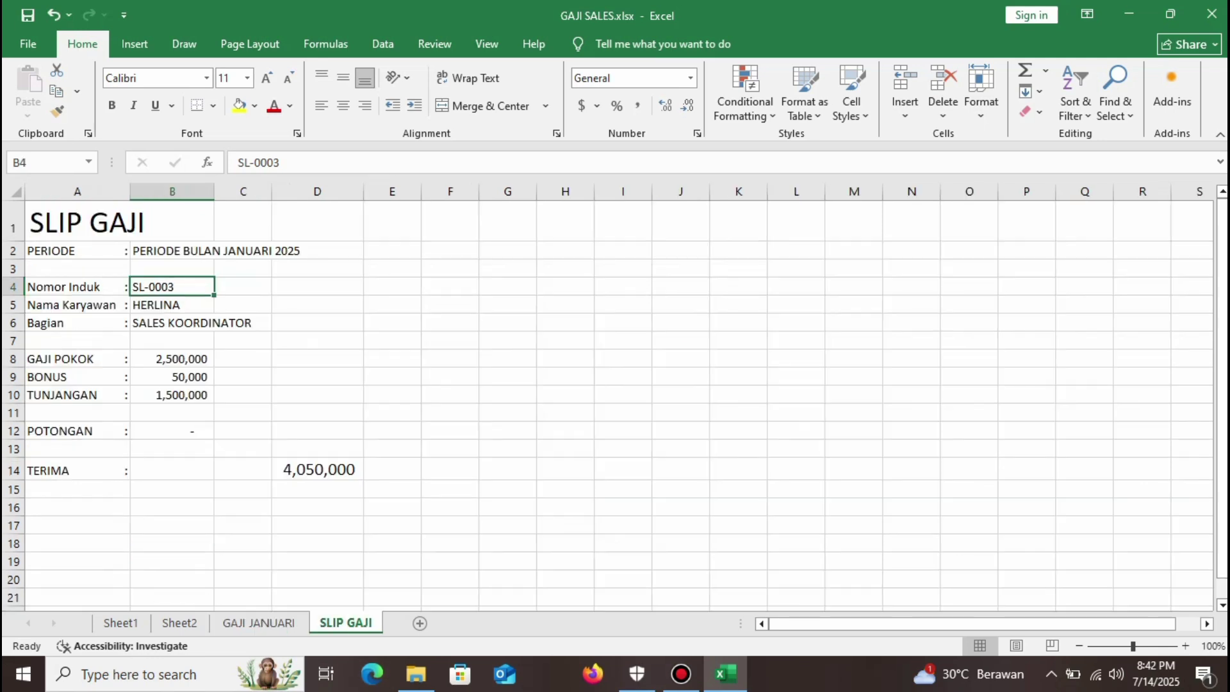
{"action": "left_click", "coordinate": [392, 340]}
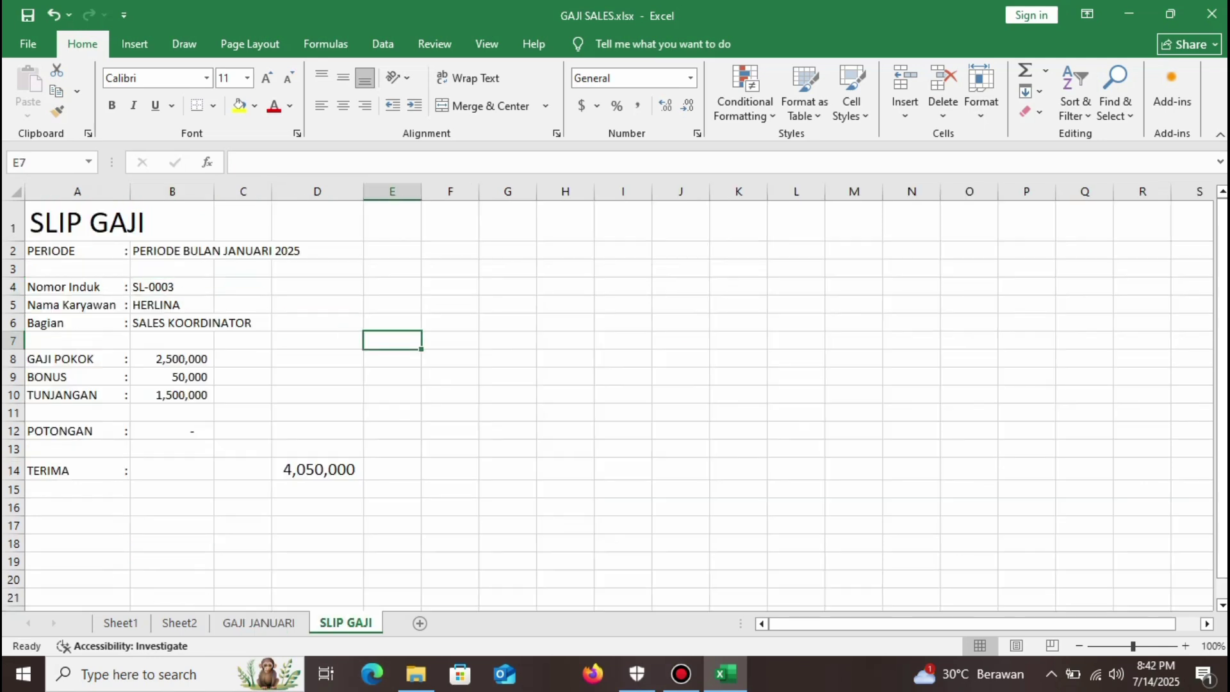
{"action": "left_click_drag", "start_coordinate": [172, 287], "coordinate": [172, 413]}
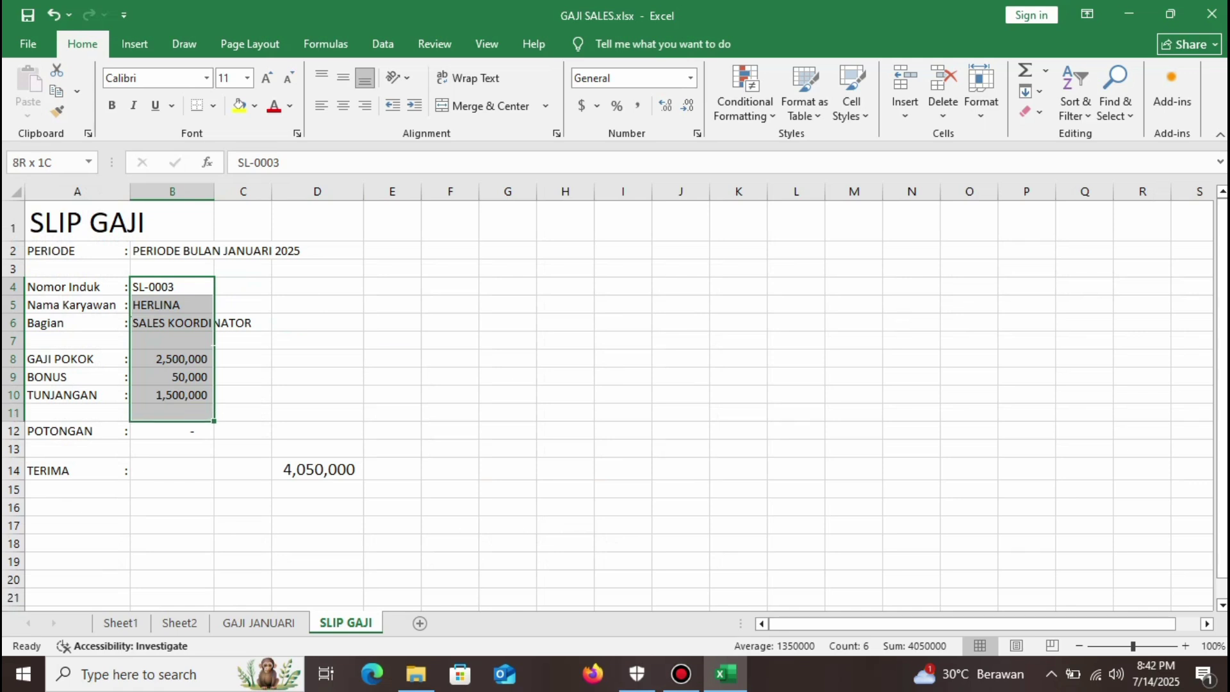
{"action": "left_click", "coordinate": [317, 322]}
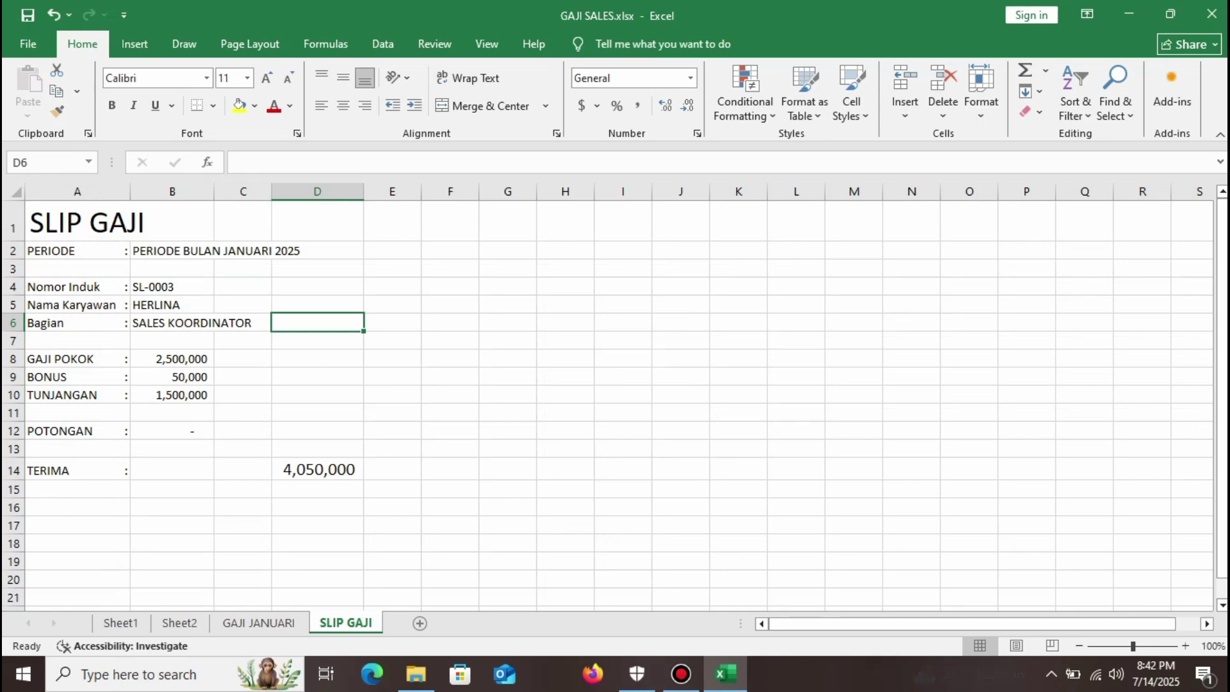
{"action": "left_click", "coordinate": [171, 287]}
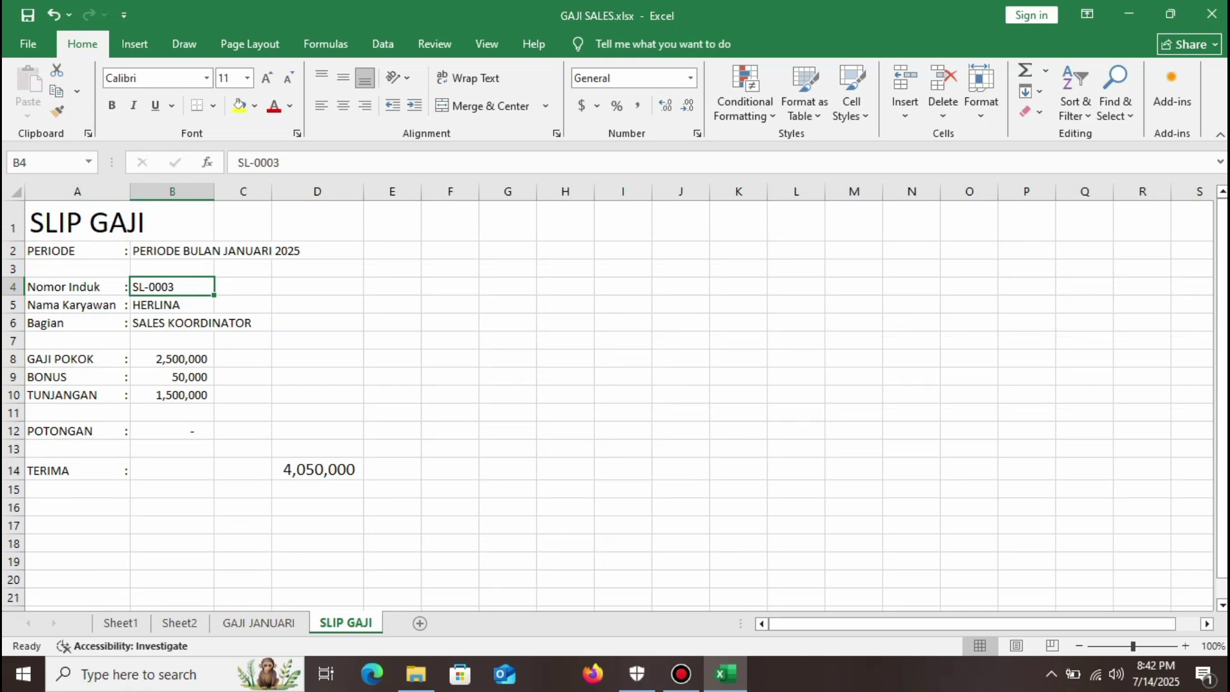
{"action": "left_click_drag", "start_coordinate": [172, 287], "coordinate": [172, 395]}
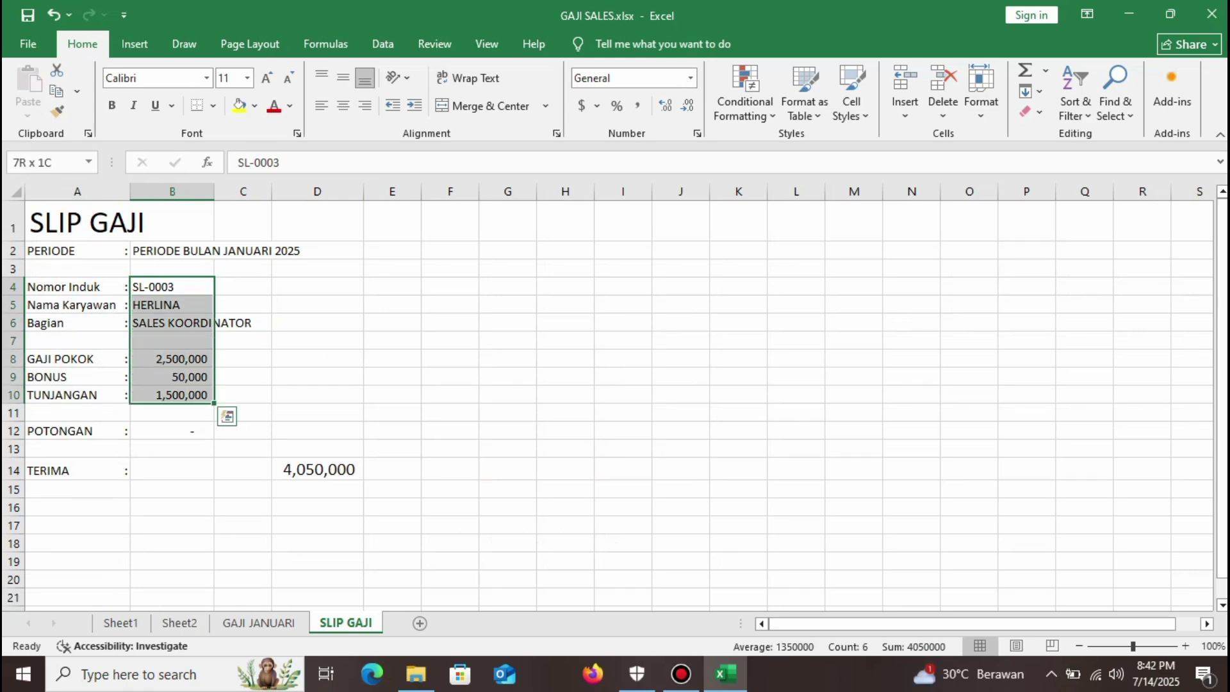
{"action": "key", "text": "Delete"}
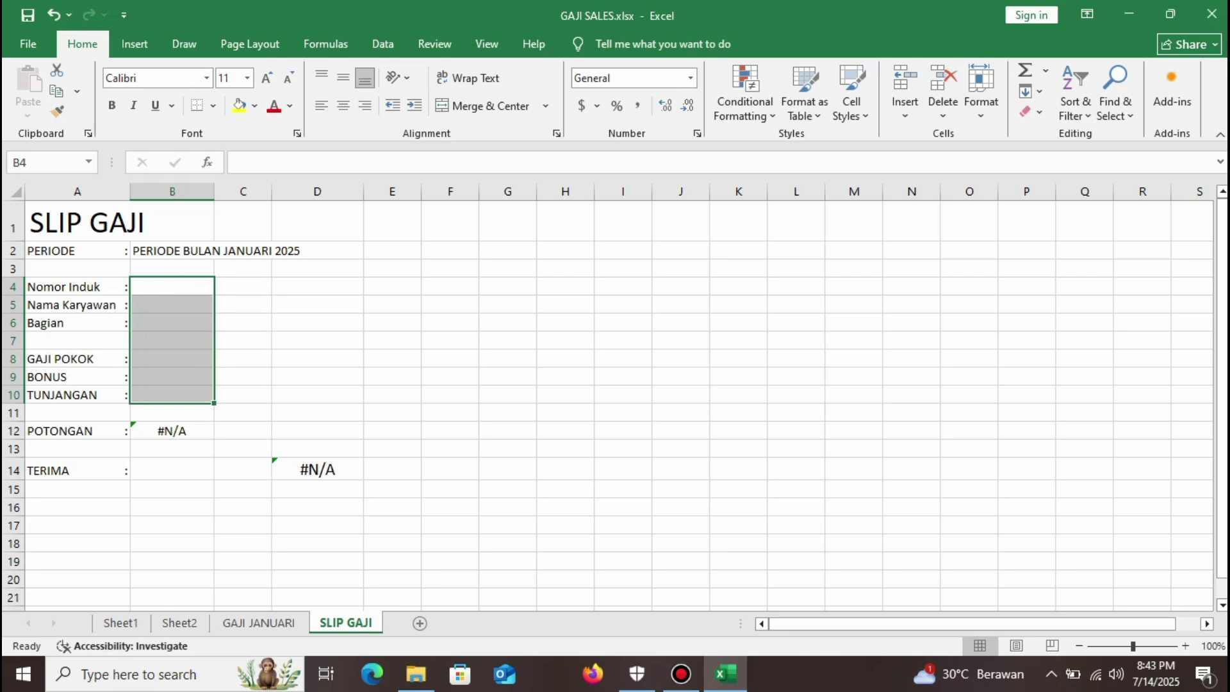
{"action": "left_click", "coordinate": [172, 431]}
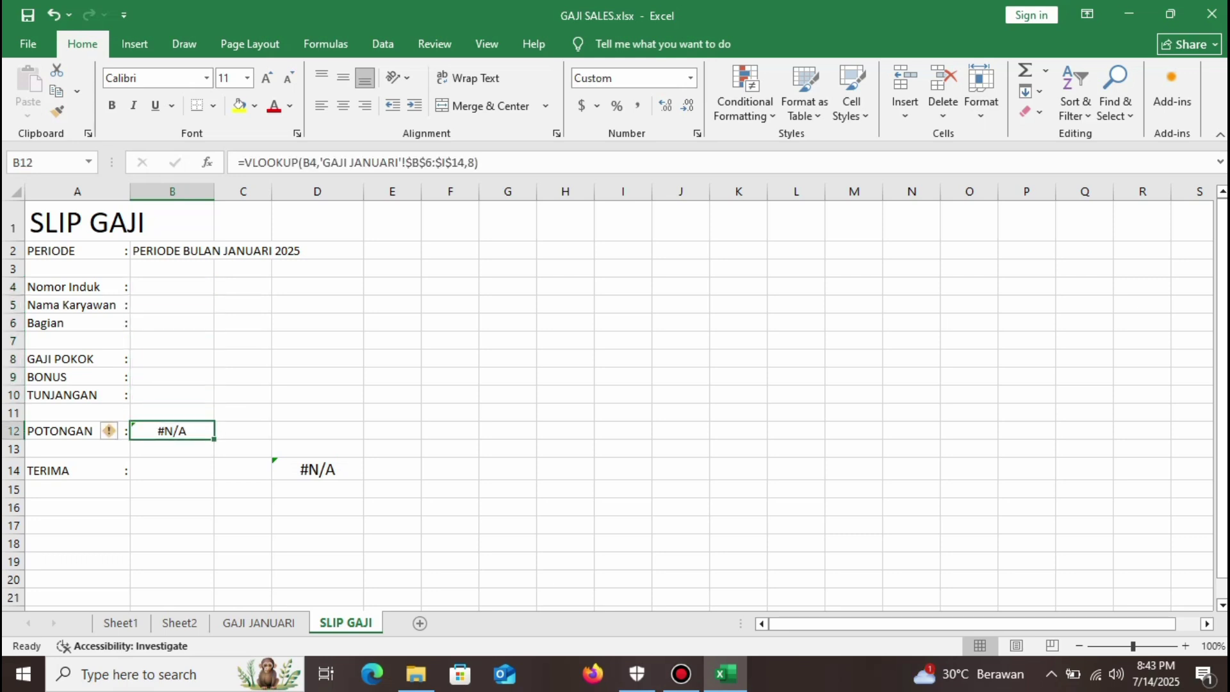
{"action": "key", "text": "Delete"}
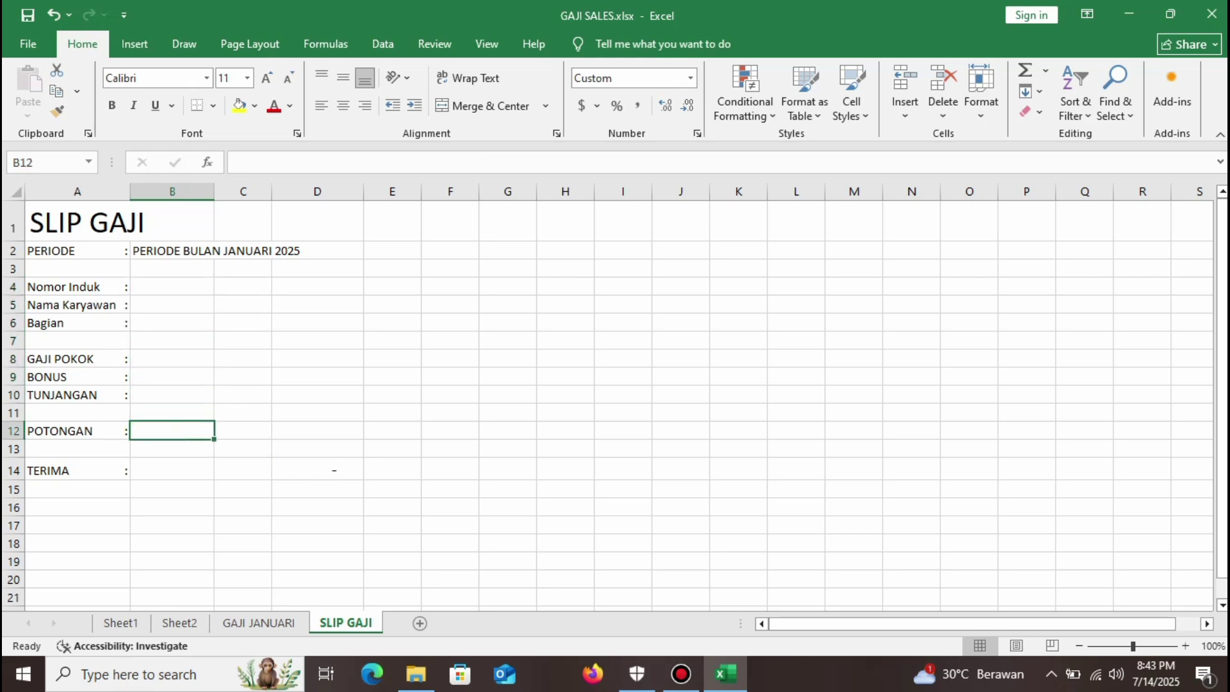
{"action": "left_click", "coordinate": [317, 469]}
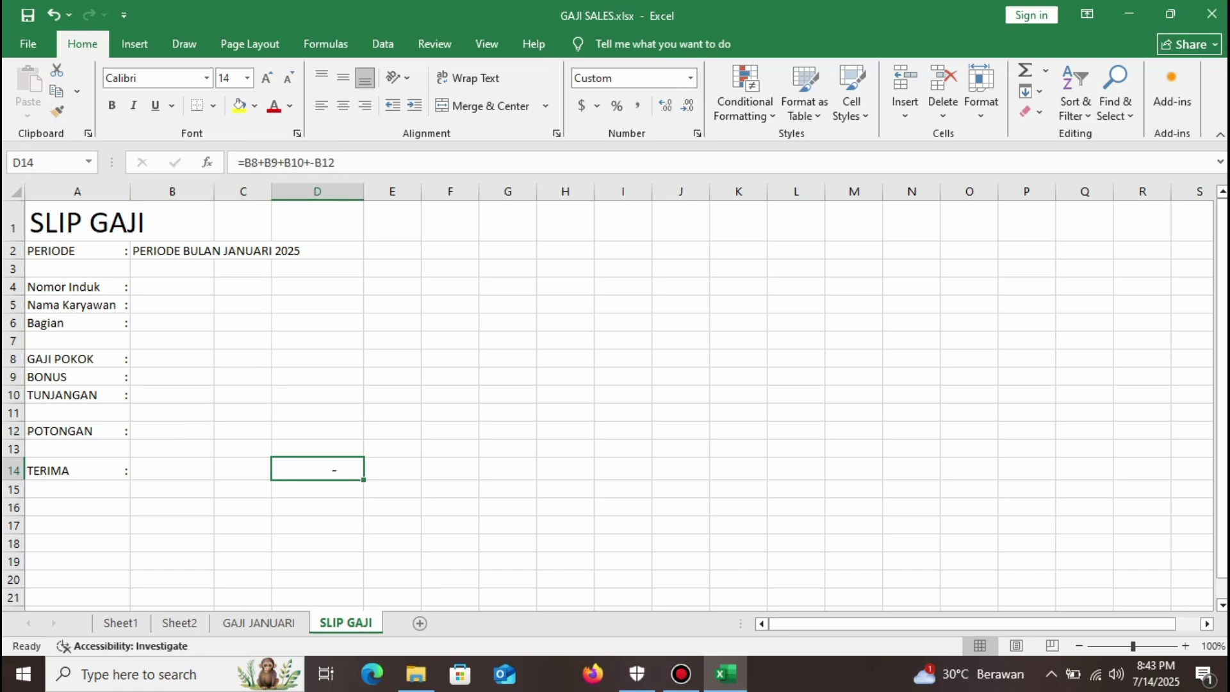
{"action": "key", "text": "Delete"}
{"action": "left_click", "coordinate": [171, 286]}
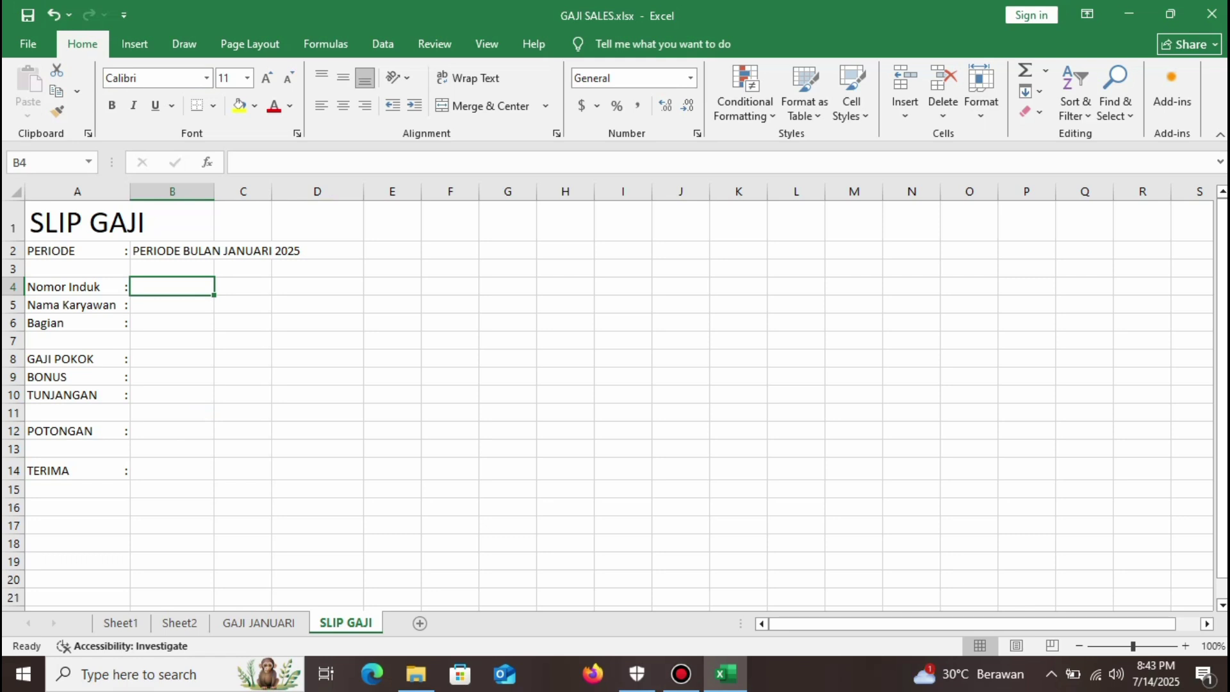
{"action": "left_click", "coordinate": [171, 305]}
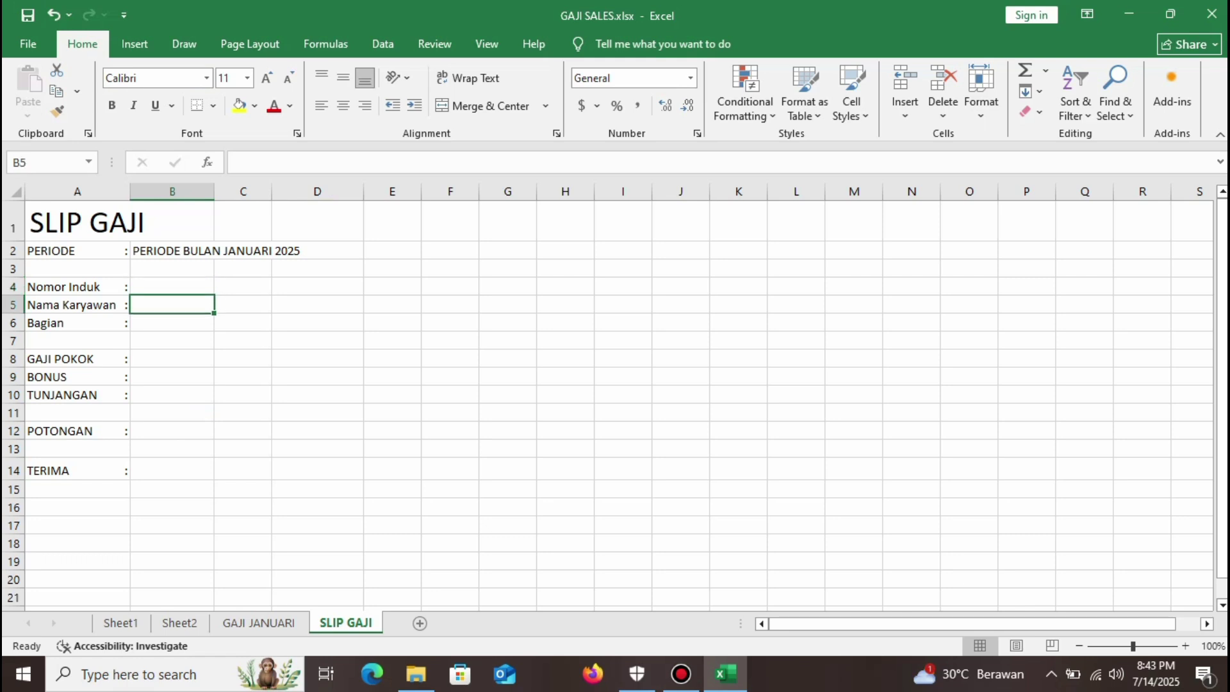
{"action": "left_click", "coordinate": [172, 323]}
{"action": "left_click_drag", "start_coordinate": [172, 359], "coordinate": [171, 412]}
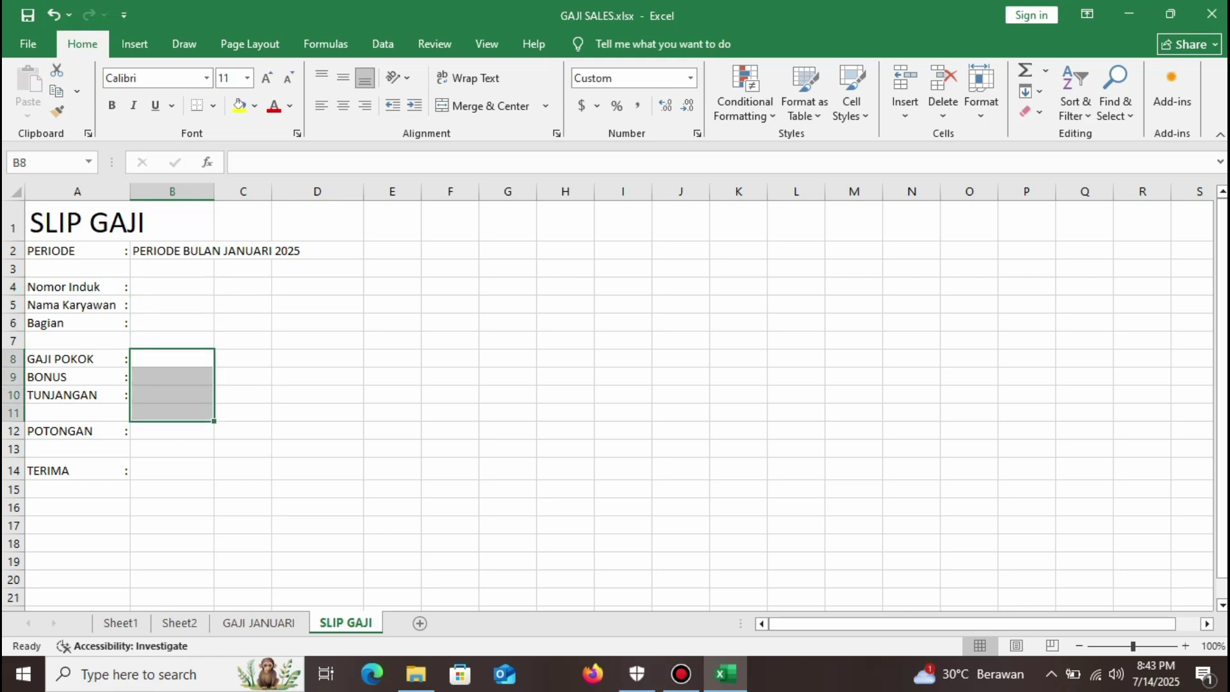
{"action": "left_click", "coordinate": [171, 431]}
{"action": "left_click", "coordinate": [172, 471]}
{"action": "left_click", "coordinate": [317, 470]}
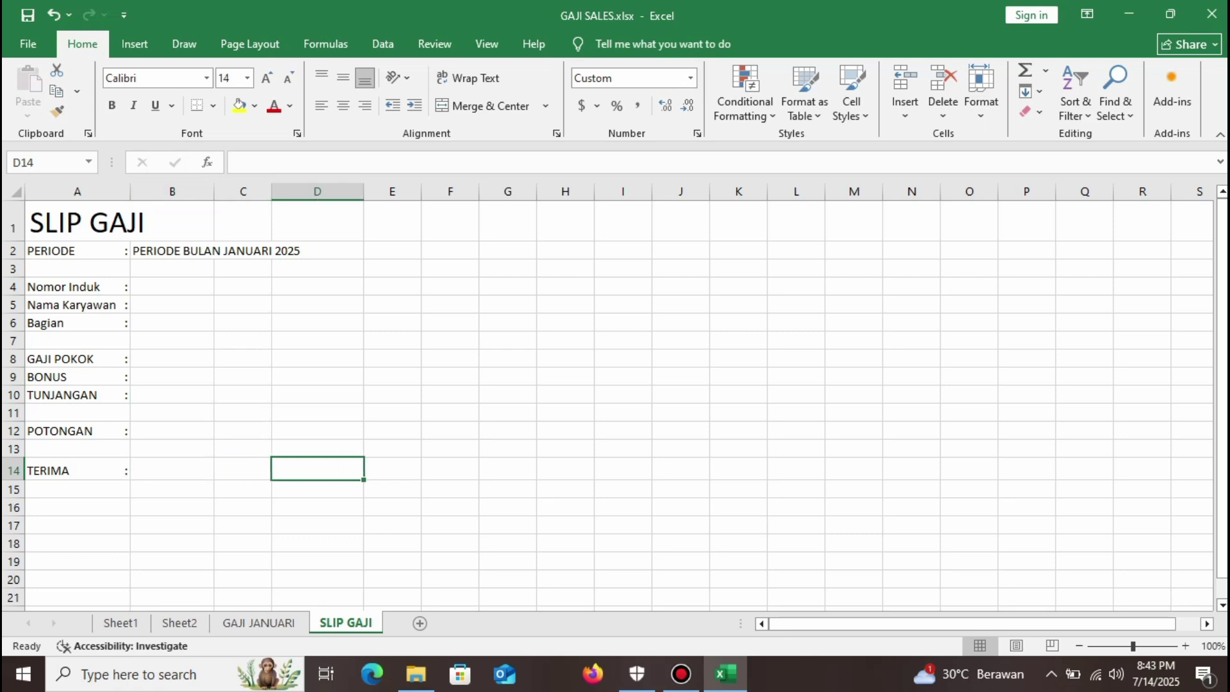
{"action": "left_click", "coordinate": [77, 471]}
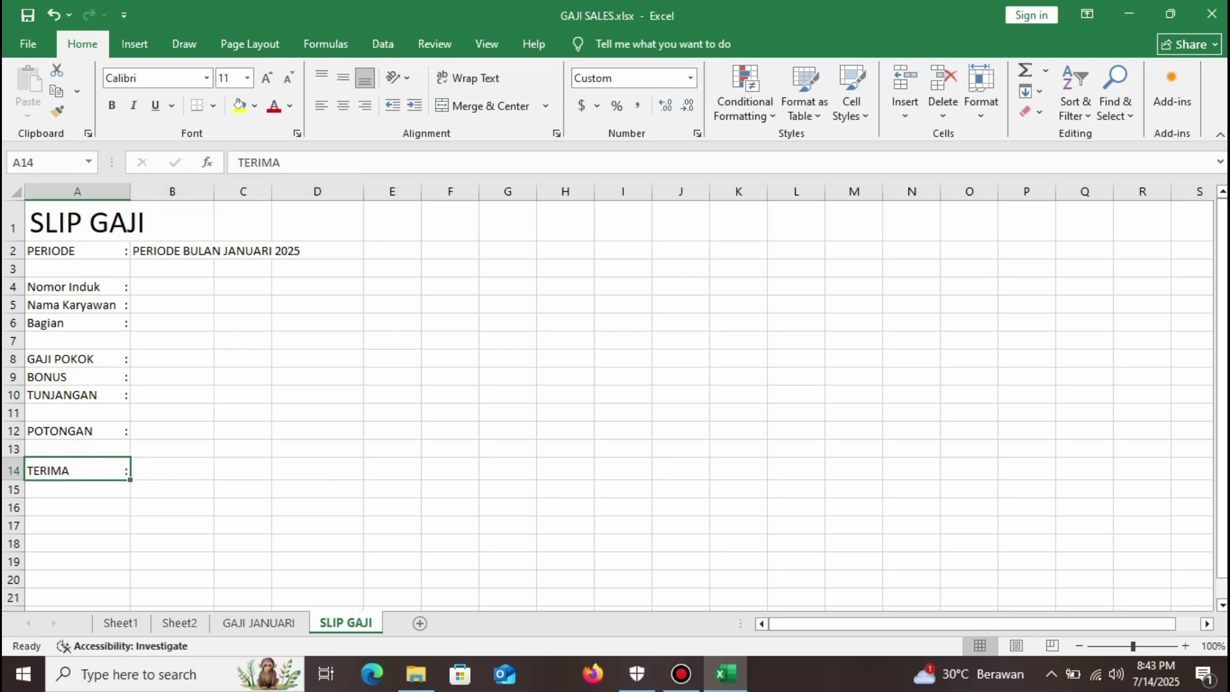
{"action": "left_click", "coordinate": [171, 286]}
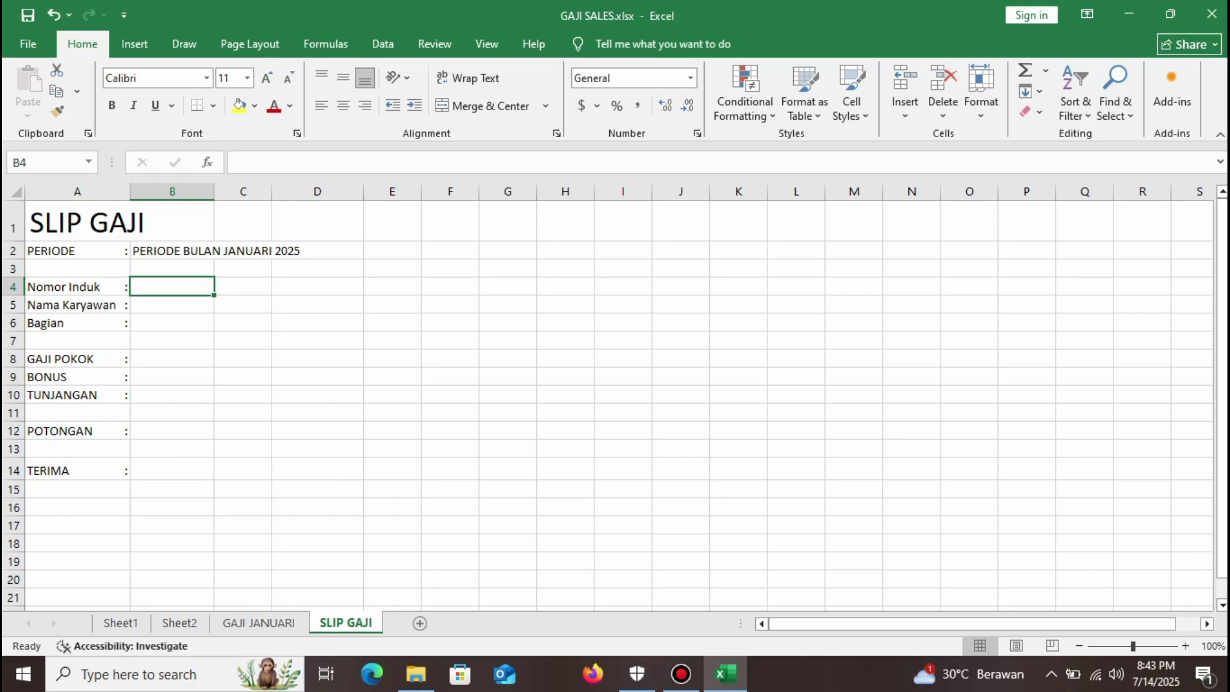
{"action": "left_click", "coordinate": [220, 507]}
{"action": "left_click", "coordinate": [259, 622]}
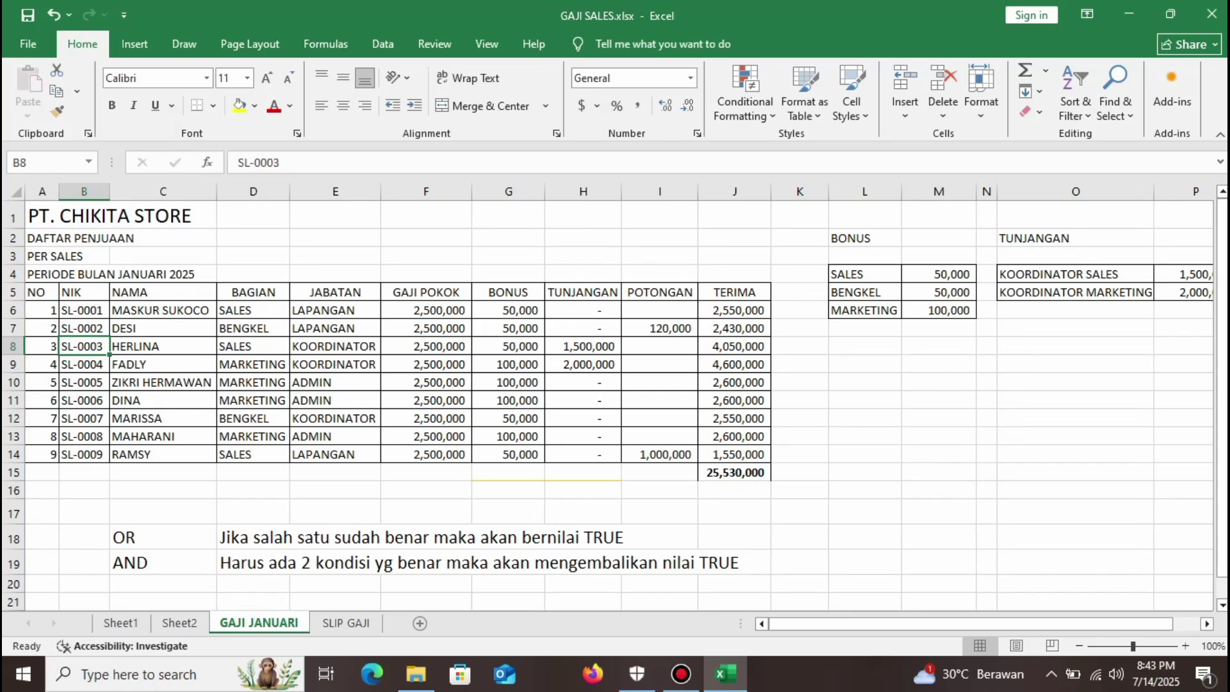
{"action": "left_click_drag", "start_coordinate": [83, 311], "coordinate": [83, 455]}
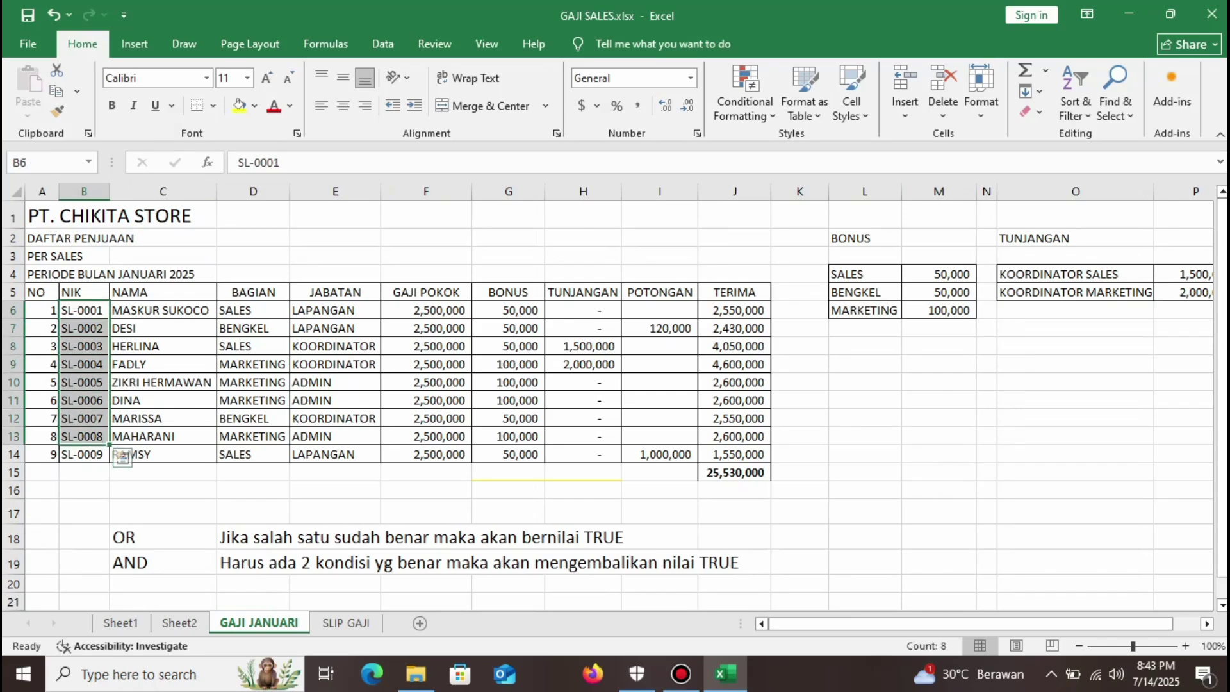
{"action": "left_click", "coordinate": [346, 623]}
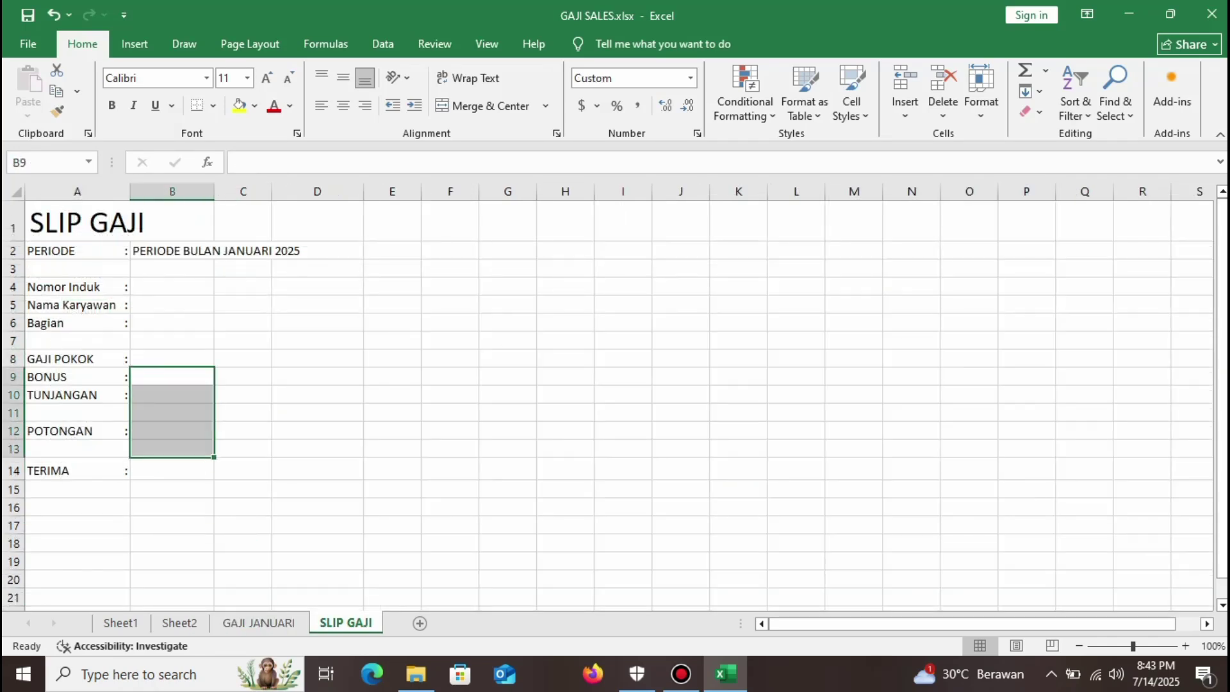
{"action": "left_click", "coordinate": [171, 305]}
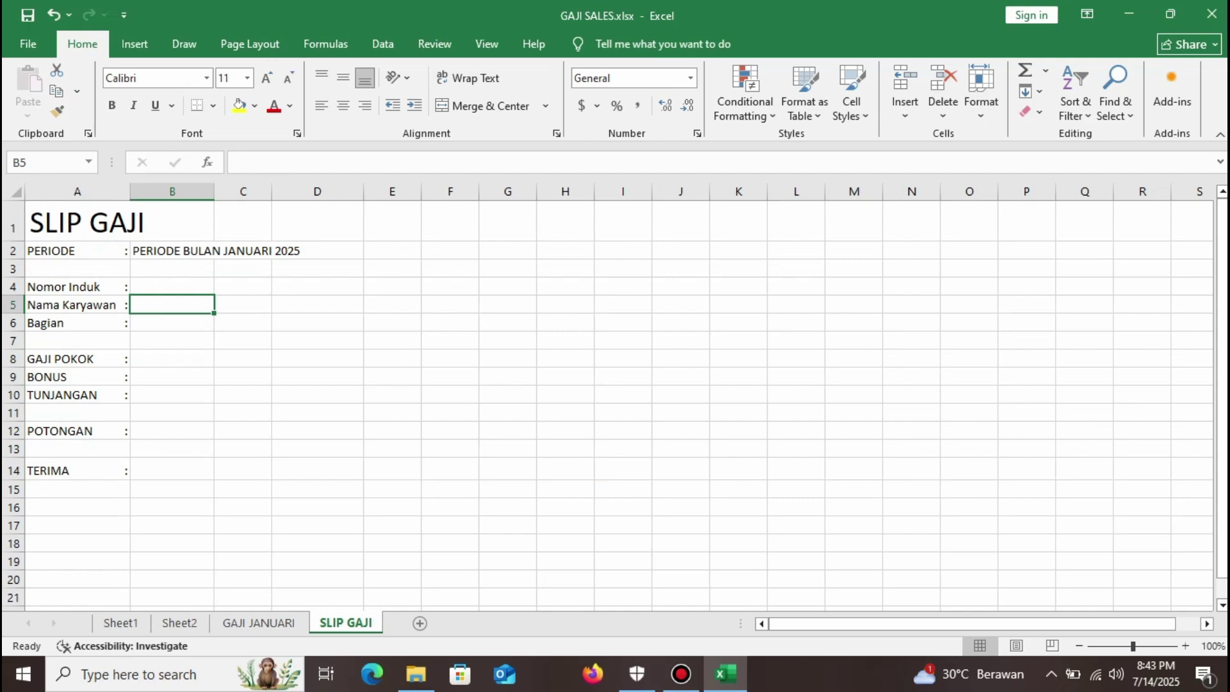
Begin B5's formula as =vlookup(B4, and go to GAJI JANUARI for the table.
{"action": "type", "text": "="}
{"action": "type", "text": "vloo"}
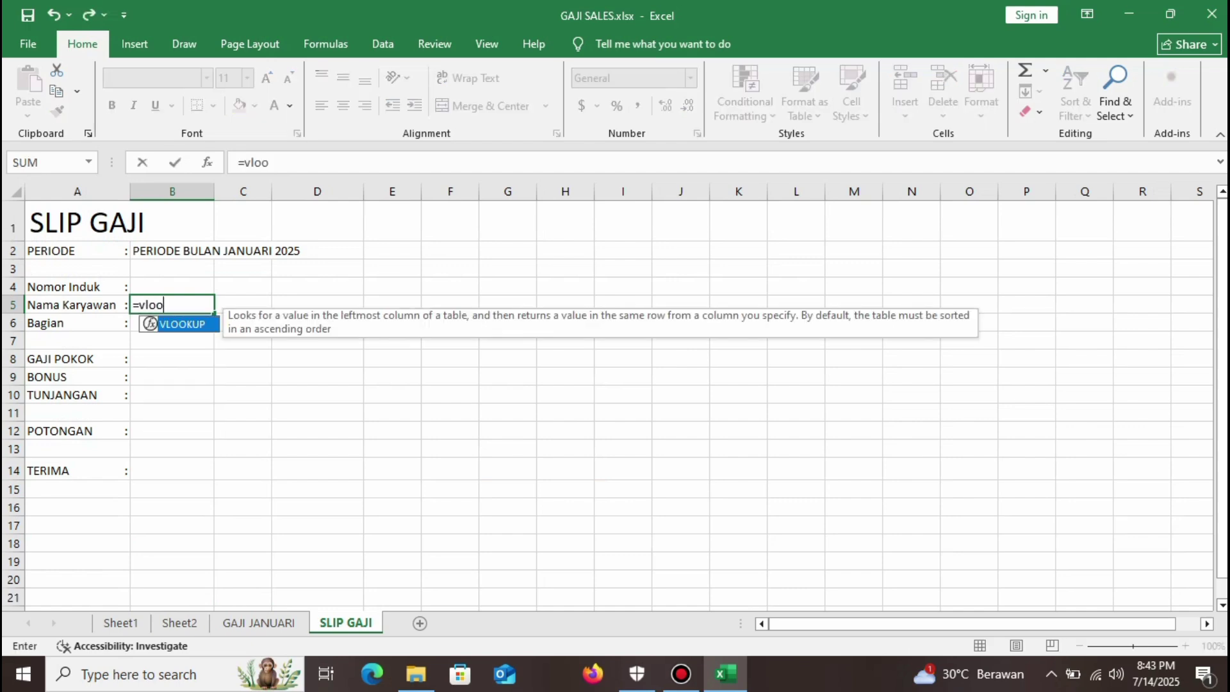
{"action": "type", "text": "kup"}
{"action": "type", "text": "("}
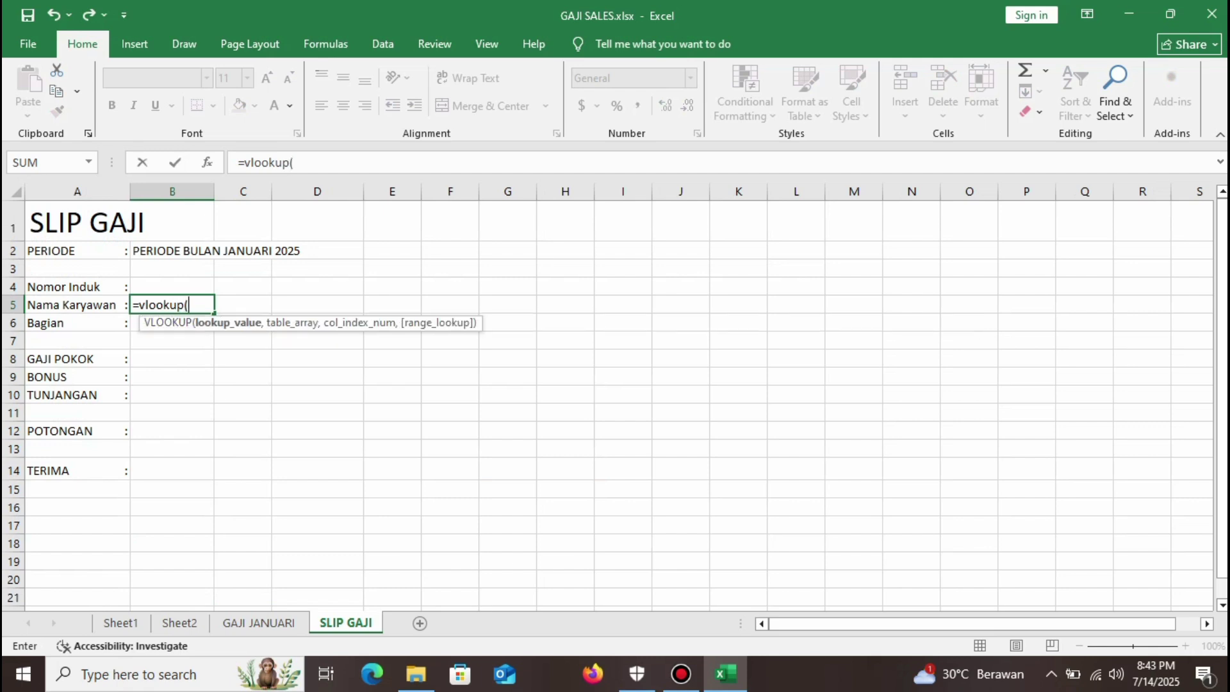
{"action": "left_click", "coordinate": [172, 286]}
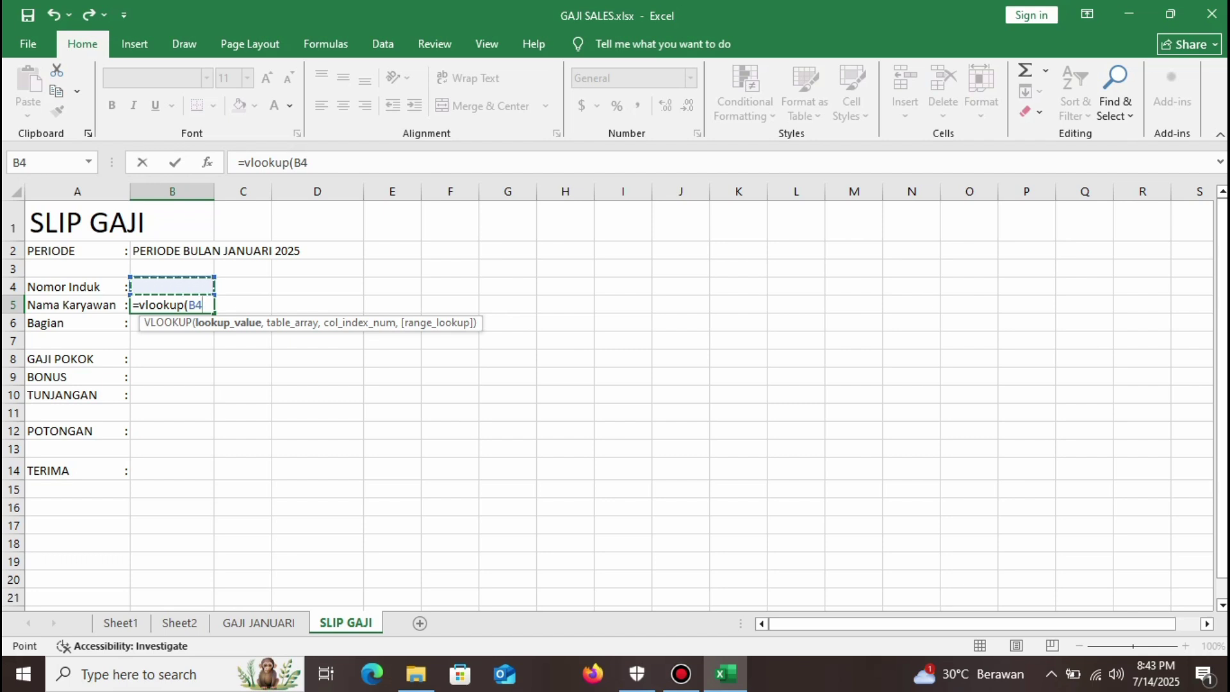
{"action": "type", "text": ","}
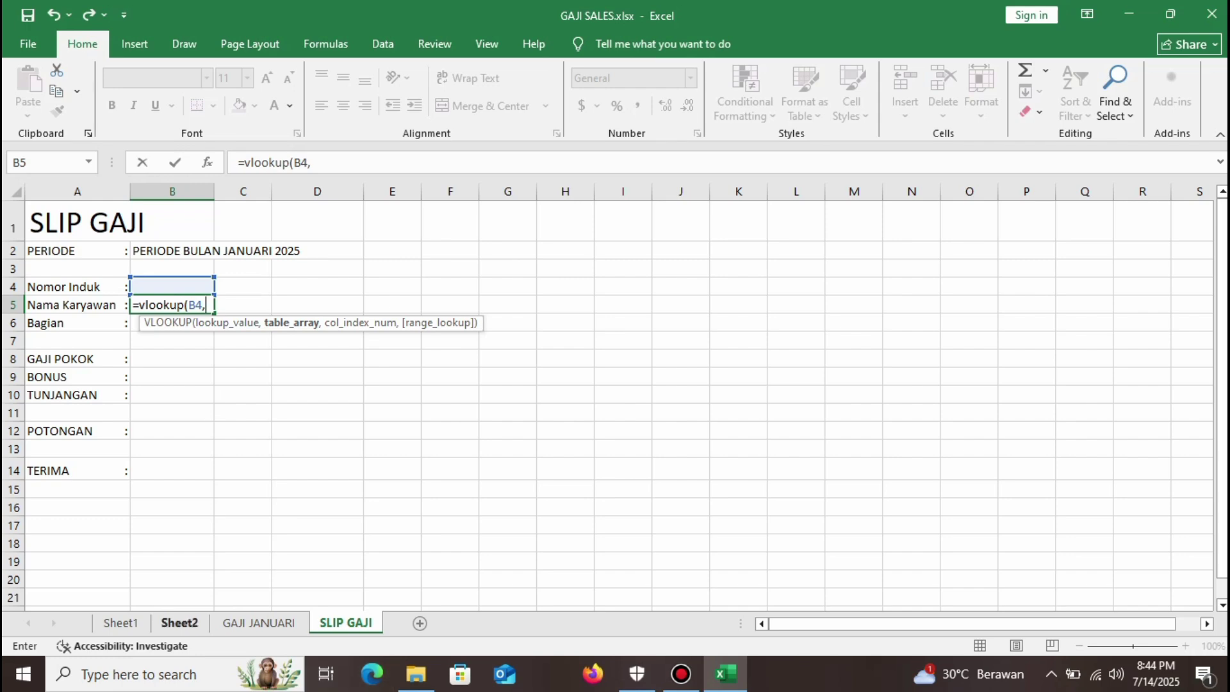
{"action": "left_click", "coordinate": [259, 623]}
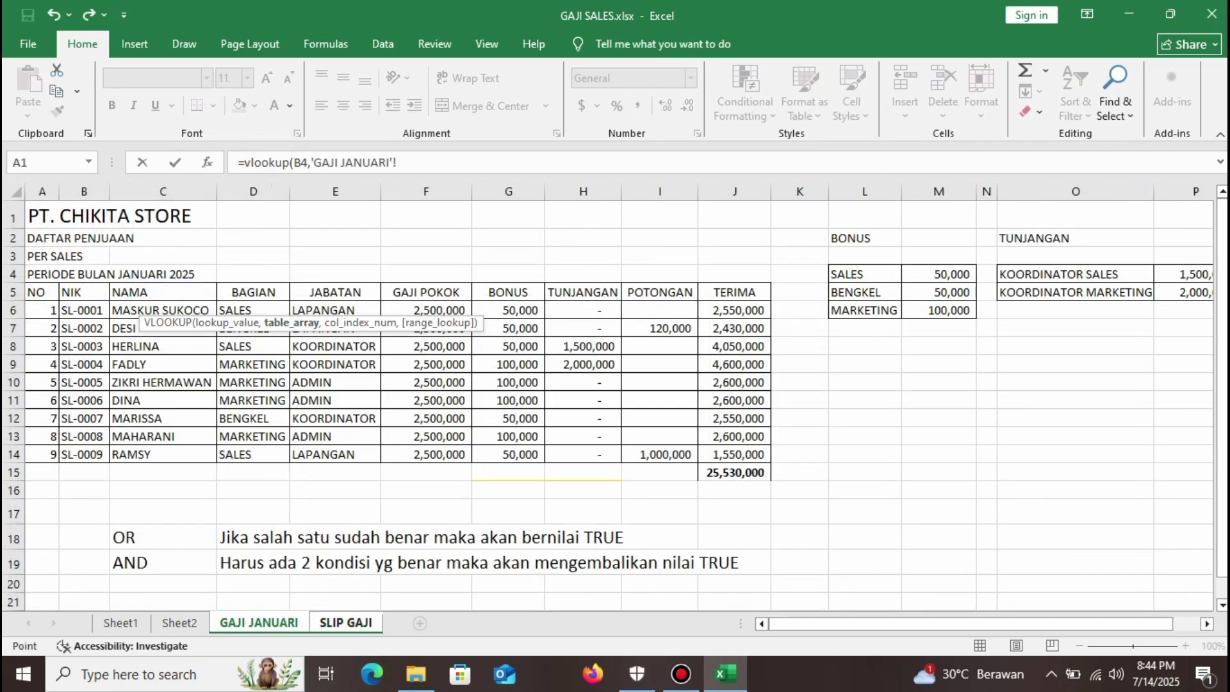
Complete B5 as =VLOOKUP(B4,'GAJI JANUARI'!$B$6:$J$14,2), which shows #N/A.
{"action": "left_click_drag", "start_coordinate": [83, 311], "coordinate": [103, 456]}
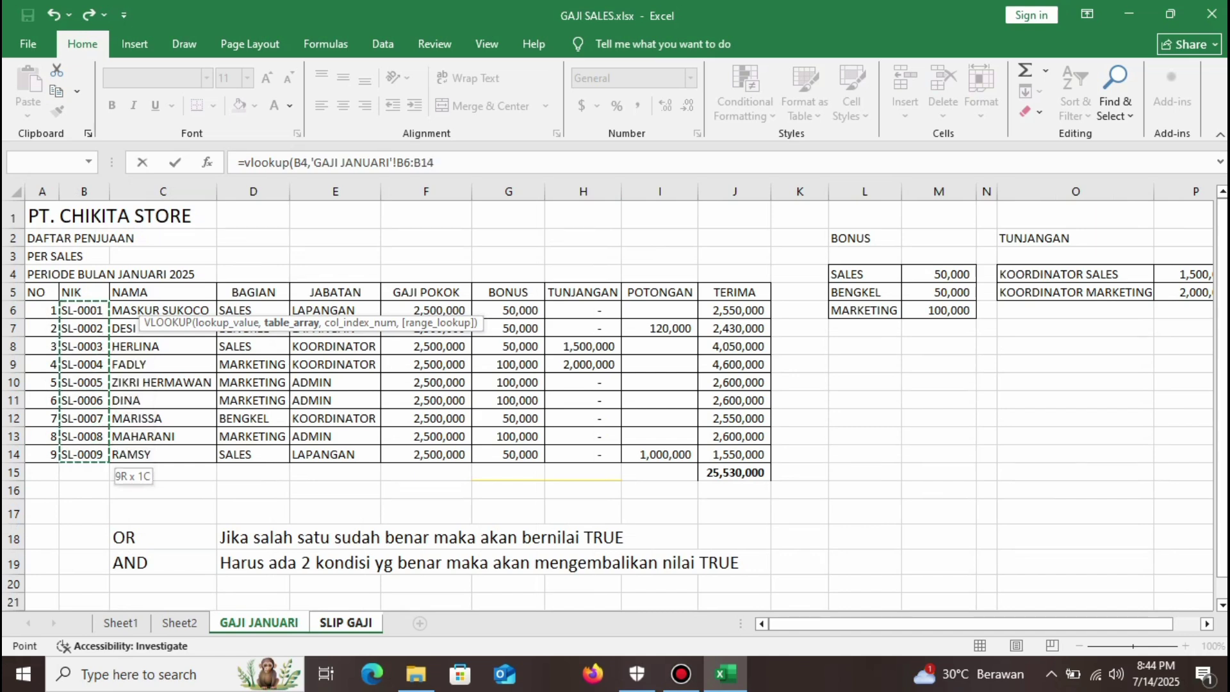
{"action": "left_click_drag", "start_coordinate": [103, 456], "coordinate": [618, 457]}
{"action": "left_click_drag", "start_coordinate": [700, 463], "coordinate": [772, 463]}
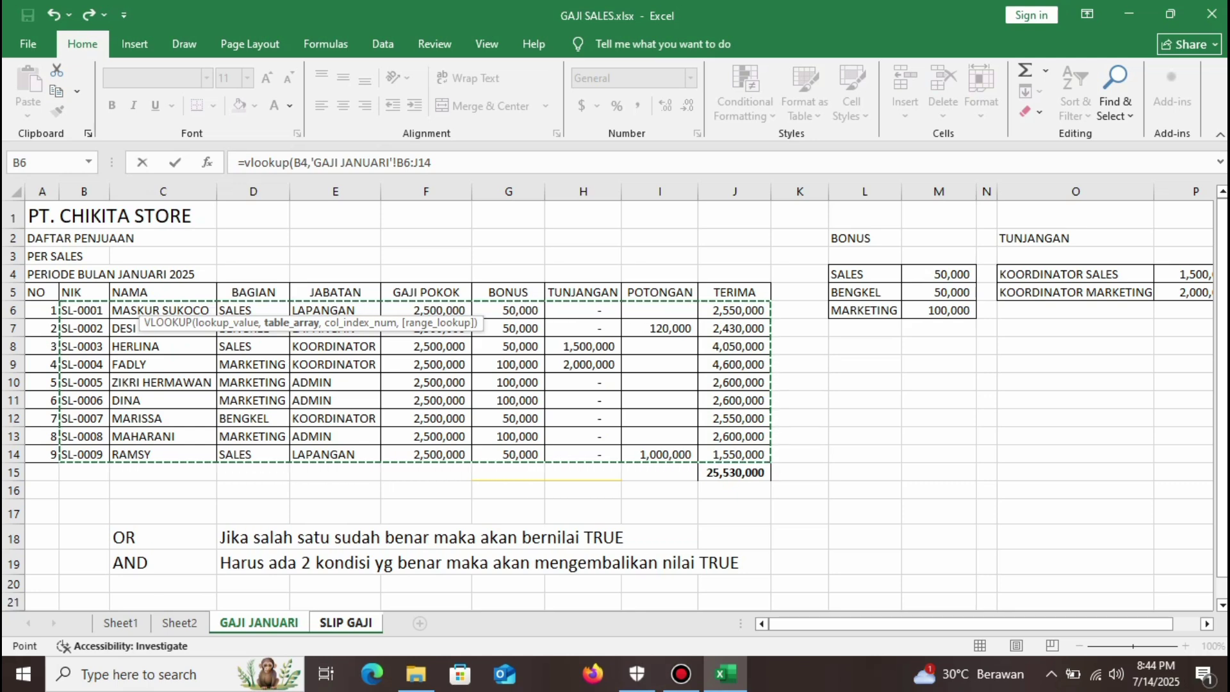
{"action": "key", "text": "F4"}
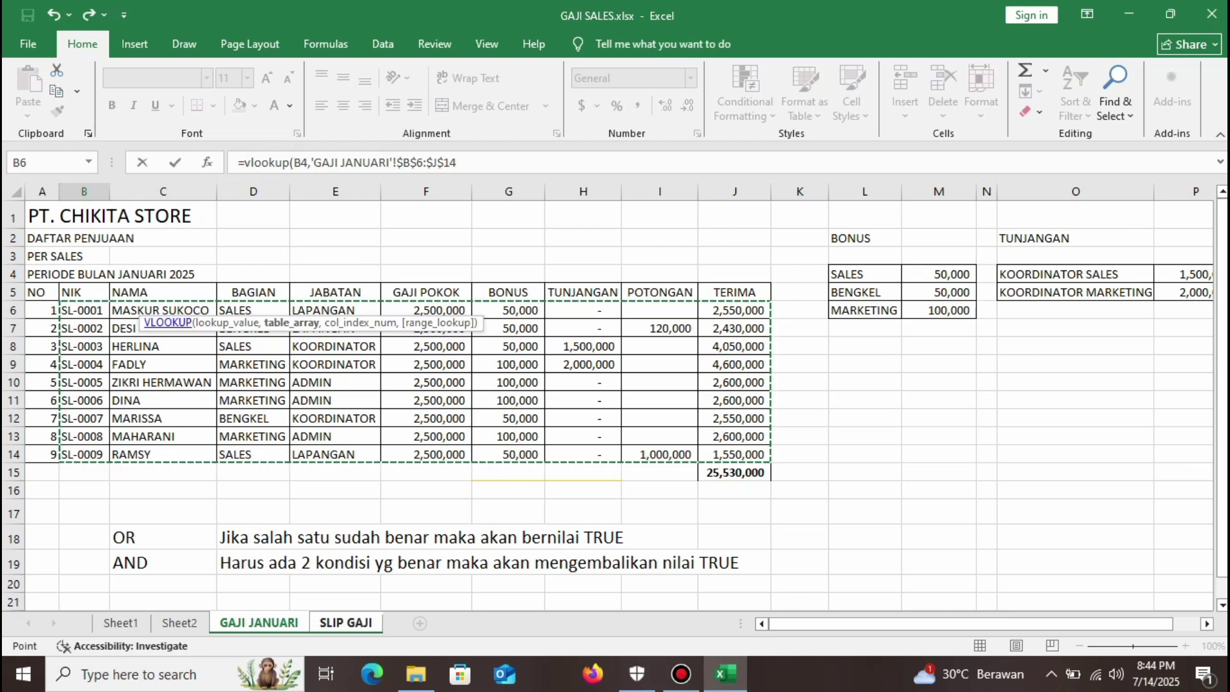
{"action": "type", "text": ","}
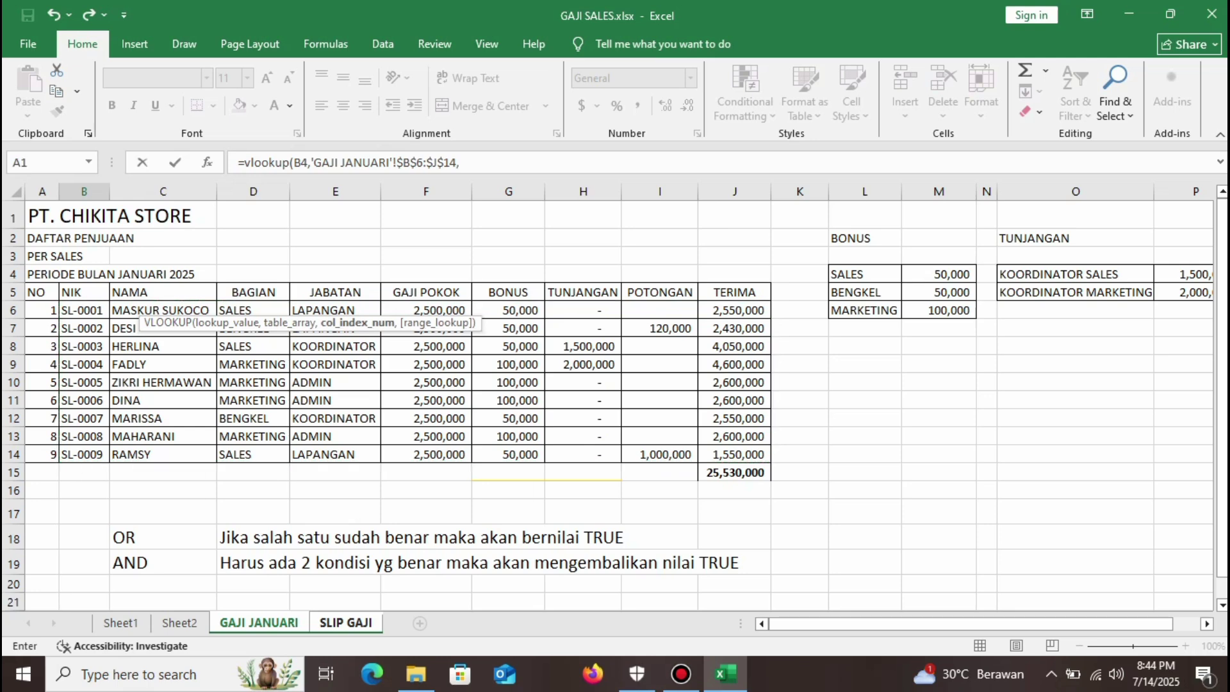
{"action": "type", "text": "2"}
{"action": "left_click", "coordinate": [469, 162]}
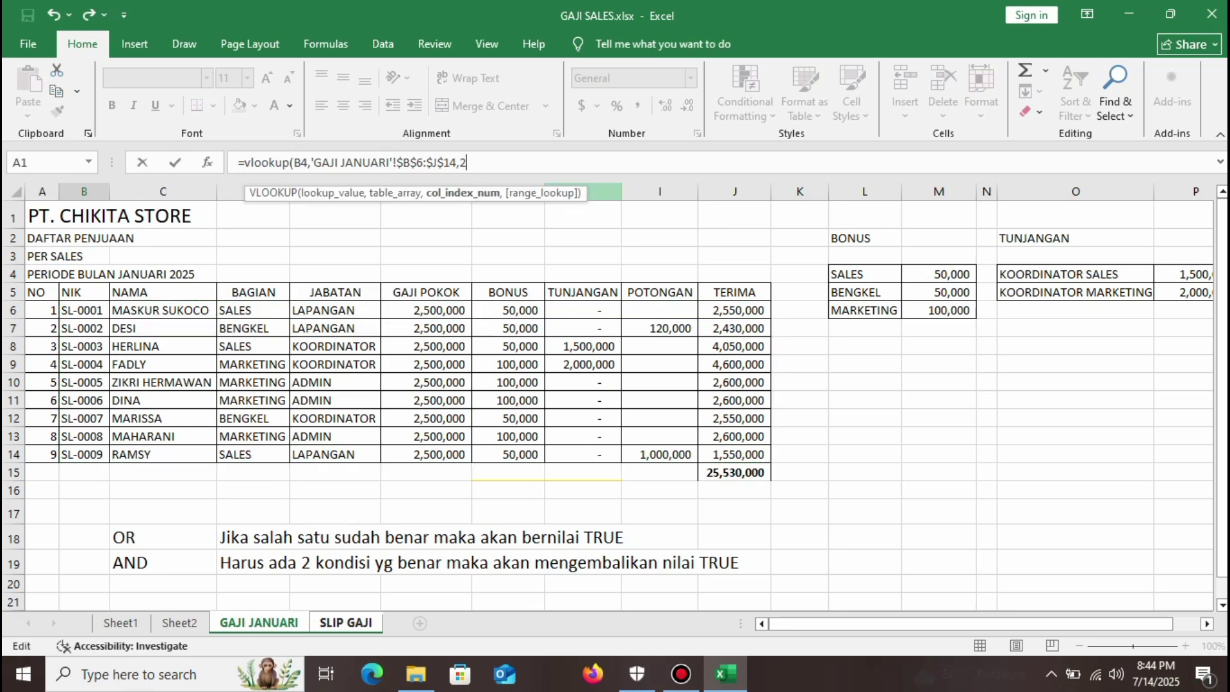
{"action": "type", "text": ")"}
{"action": "key", "text": "Return"}
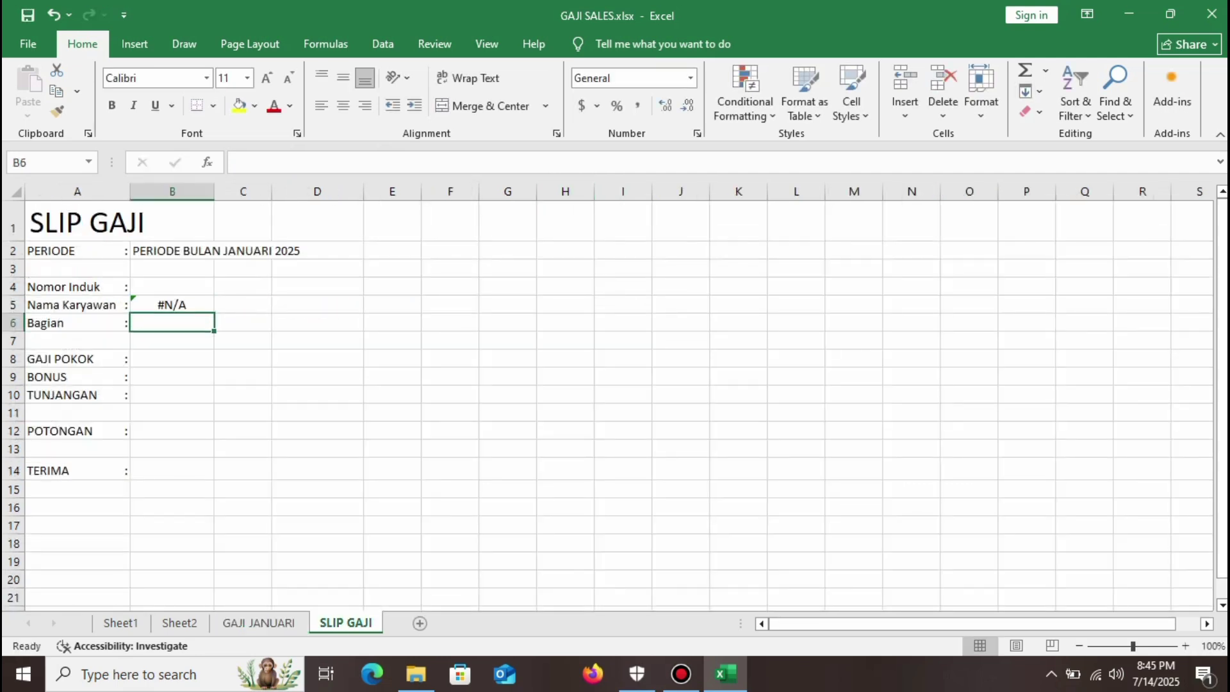
{"action": "left_click", "coordinate": [172, 304]}
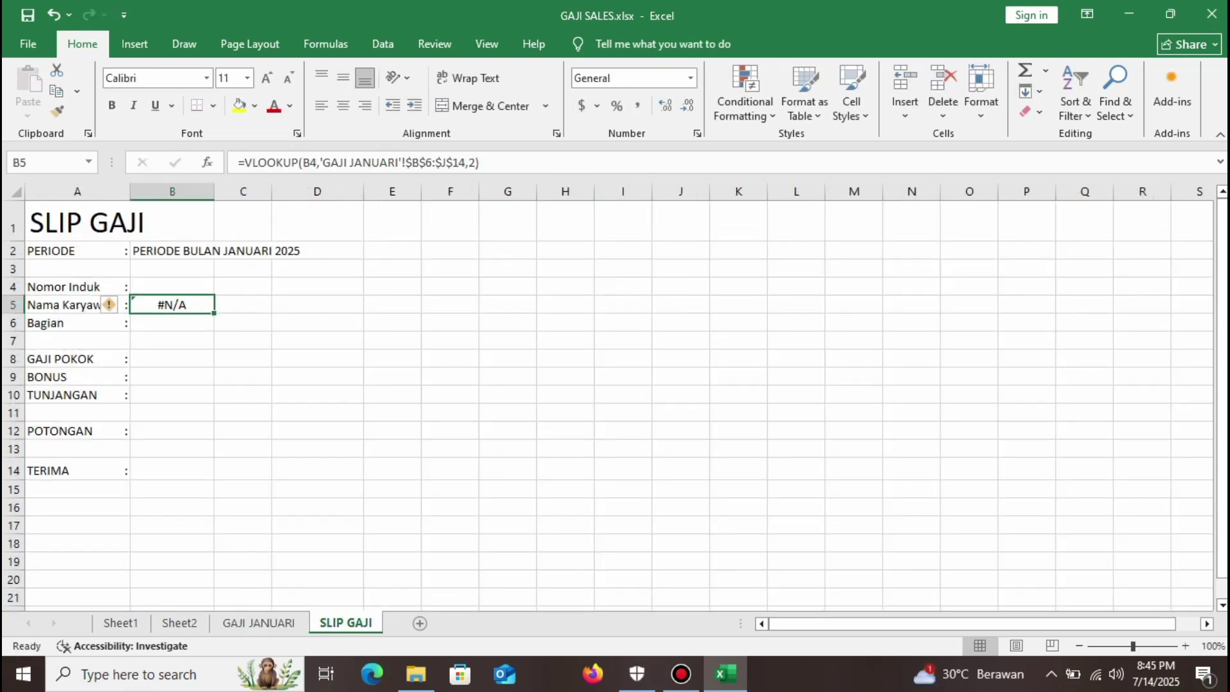
Pick SL-0002 from GAJI JANUARI as the test ID and enter it in B4.
{"action": "left_click", "coordinate": [172, 286]}
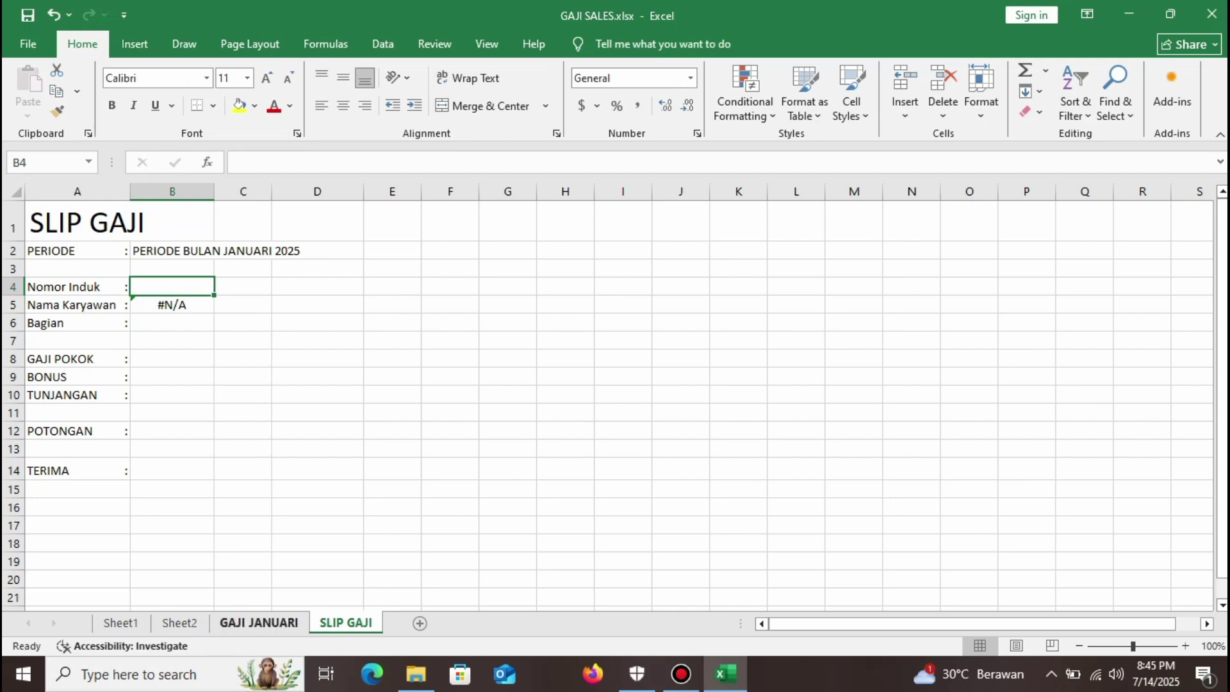
{"action": "left_click", "coordinate": [259, 623]}
{"action": "left_click", "coordinate": [84, 328]}
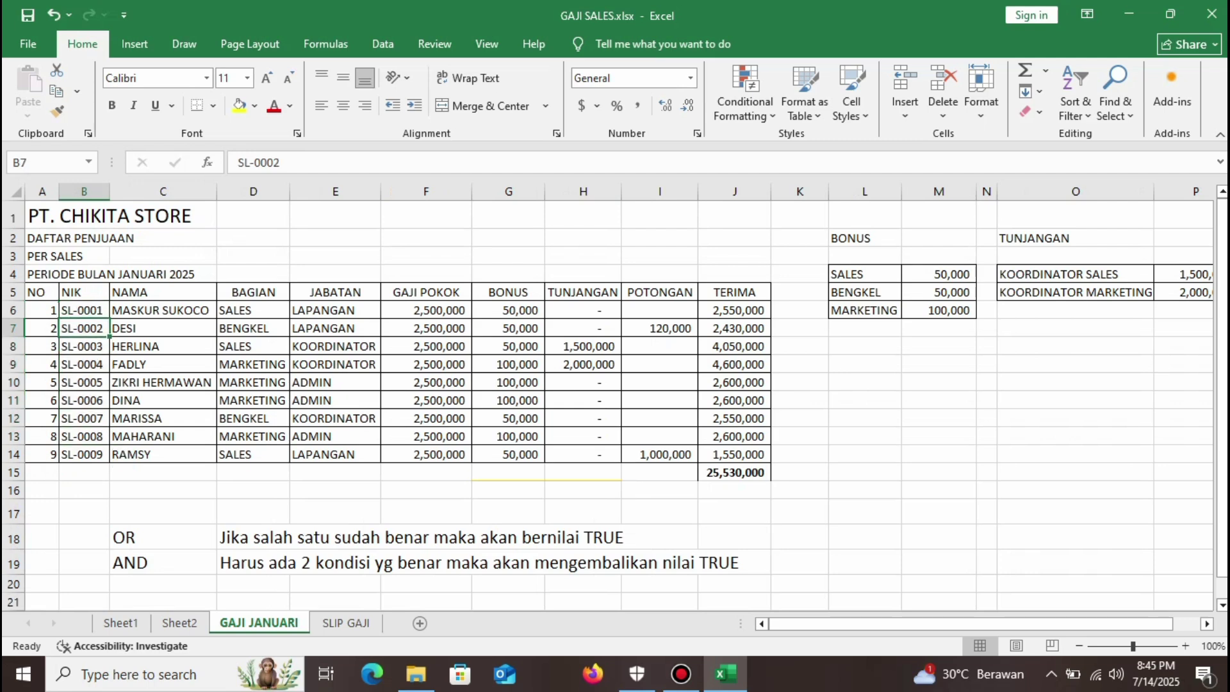
{"action": "left_click", "coordinate": [346, 623]}
{"action": "type", "text": "s"}
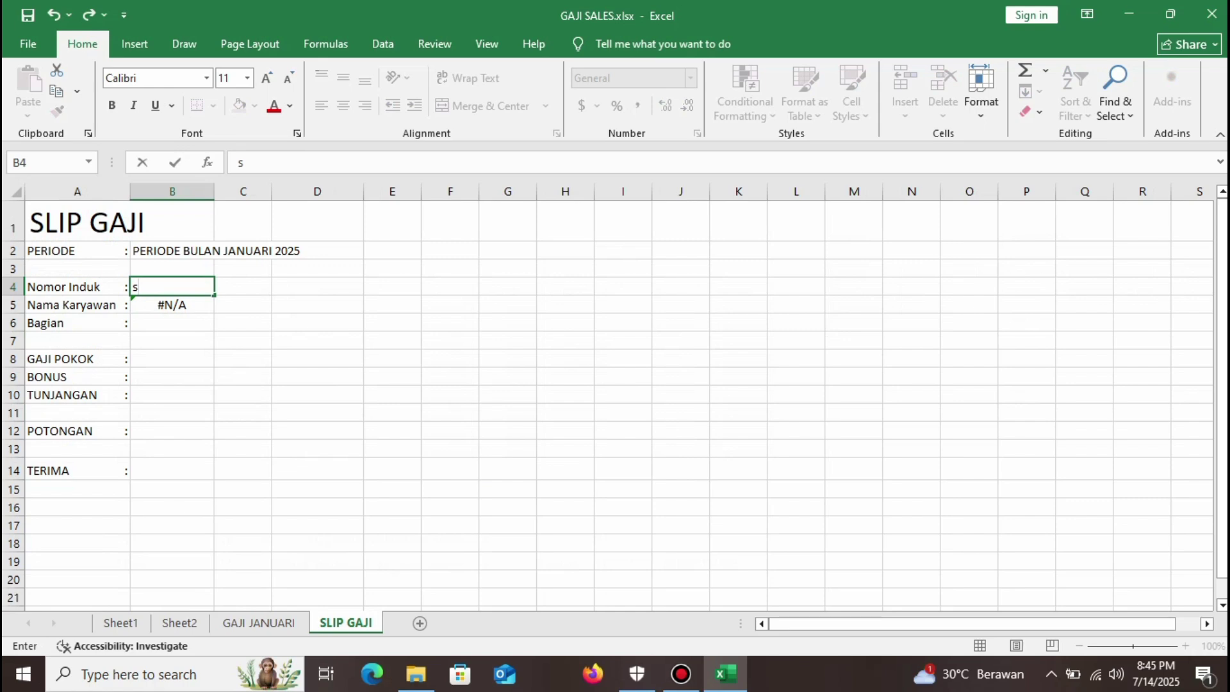
{"action": "key", "text": "BackSpace"}
{"action": "type", "text": "SL-"}
{"action": "type", "text": "000"}
{"action": "type", "text": "2"}
{"action": "key", "text": "Return"}
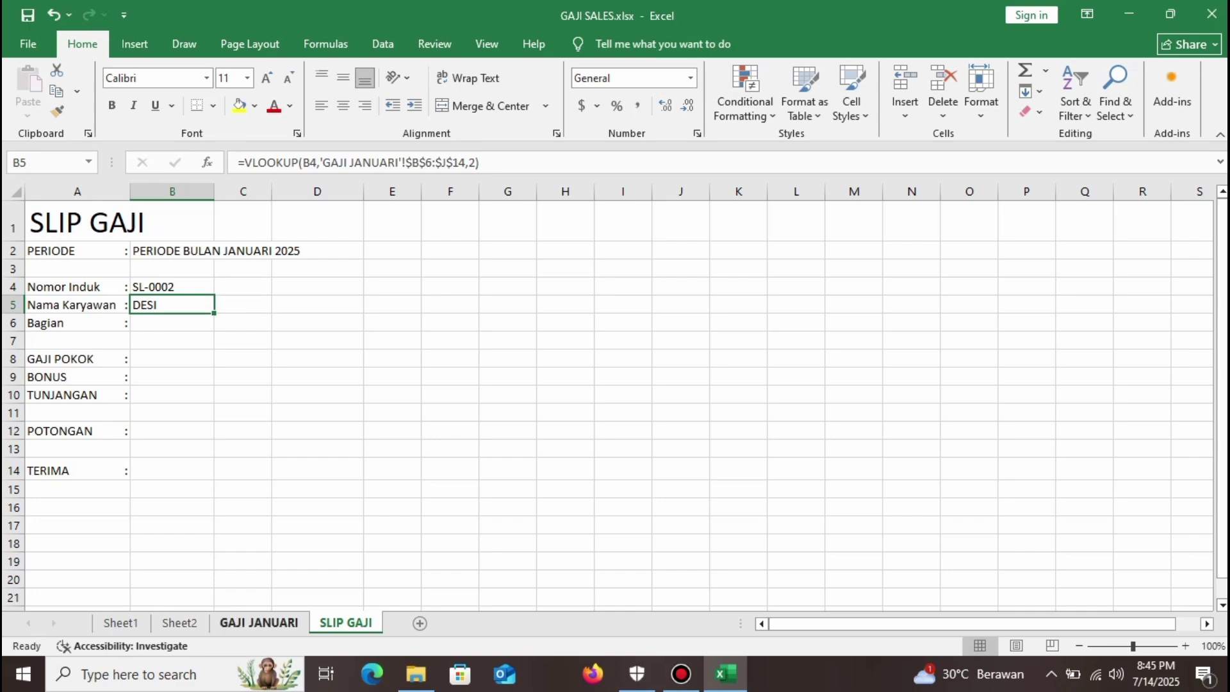
Confirm in GAJI JANUARI that SL-0002's name is DESI, then move to Bagian cell B6.
{"action": "left_click", "coordinate": [258, 623]}
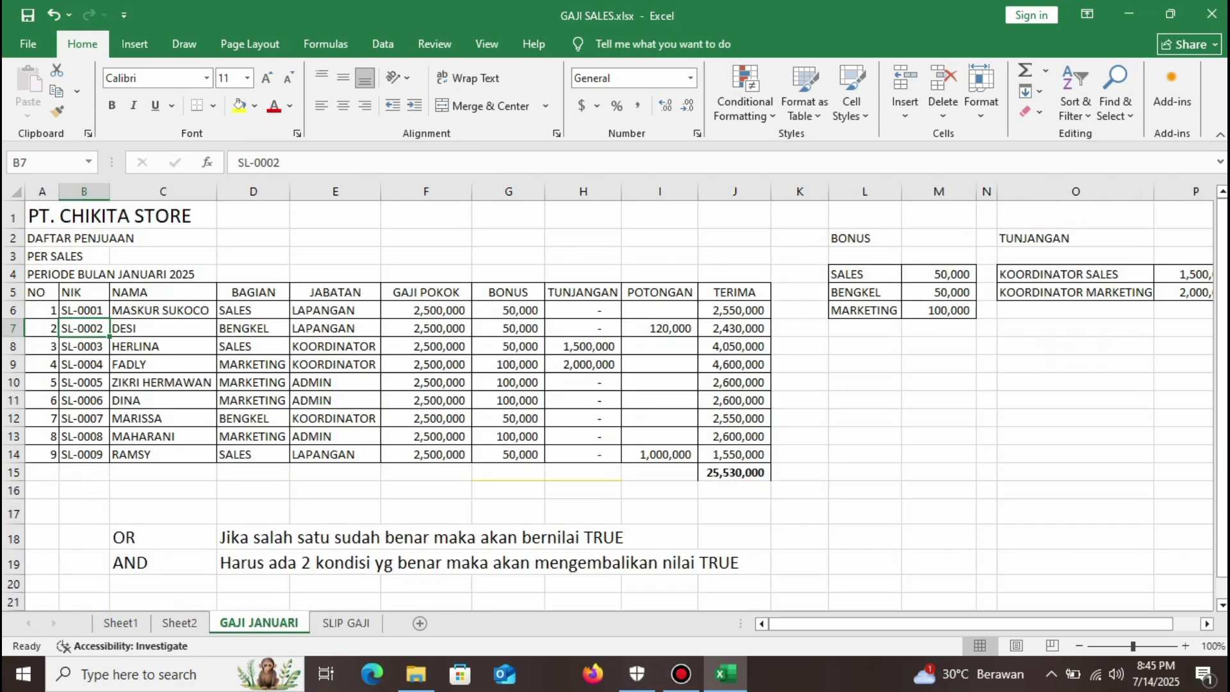
{"action": "left_click", "coordinate": [163, 328]}
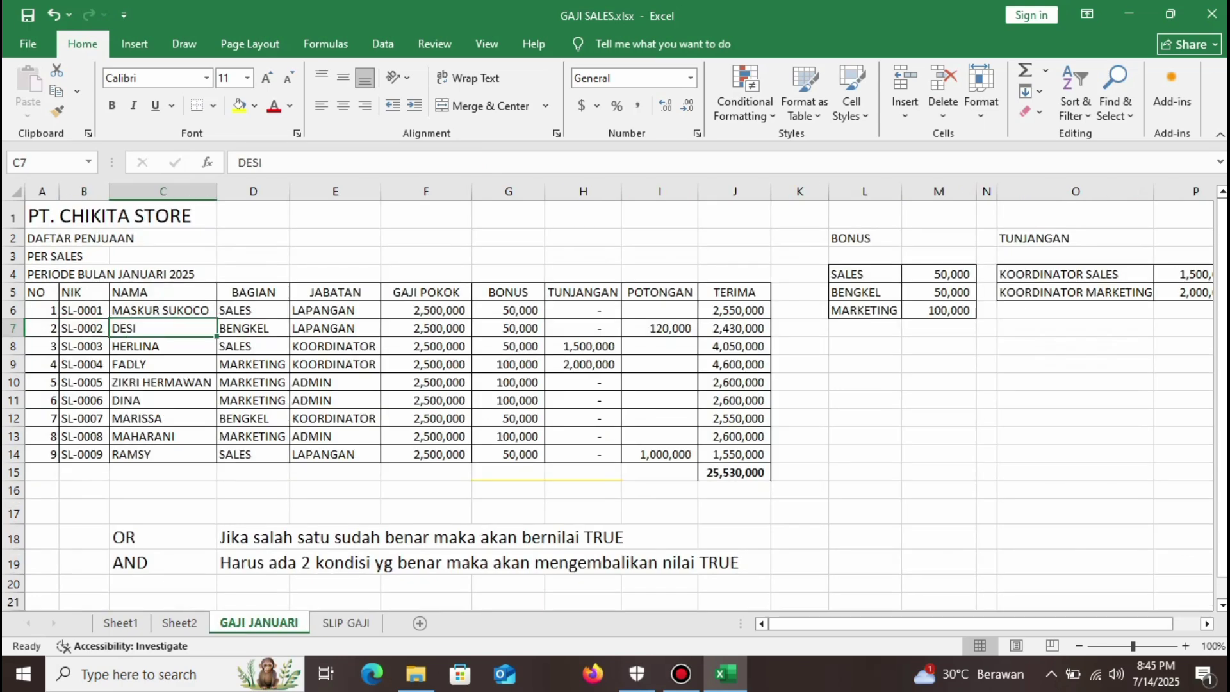
{"action": "left_click_drag", "start_coordinate": [83, 328], "coordinate": [335, 328]}
{"action": "left_click", "coordinate": [346, 623]}
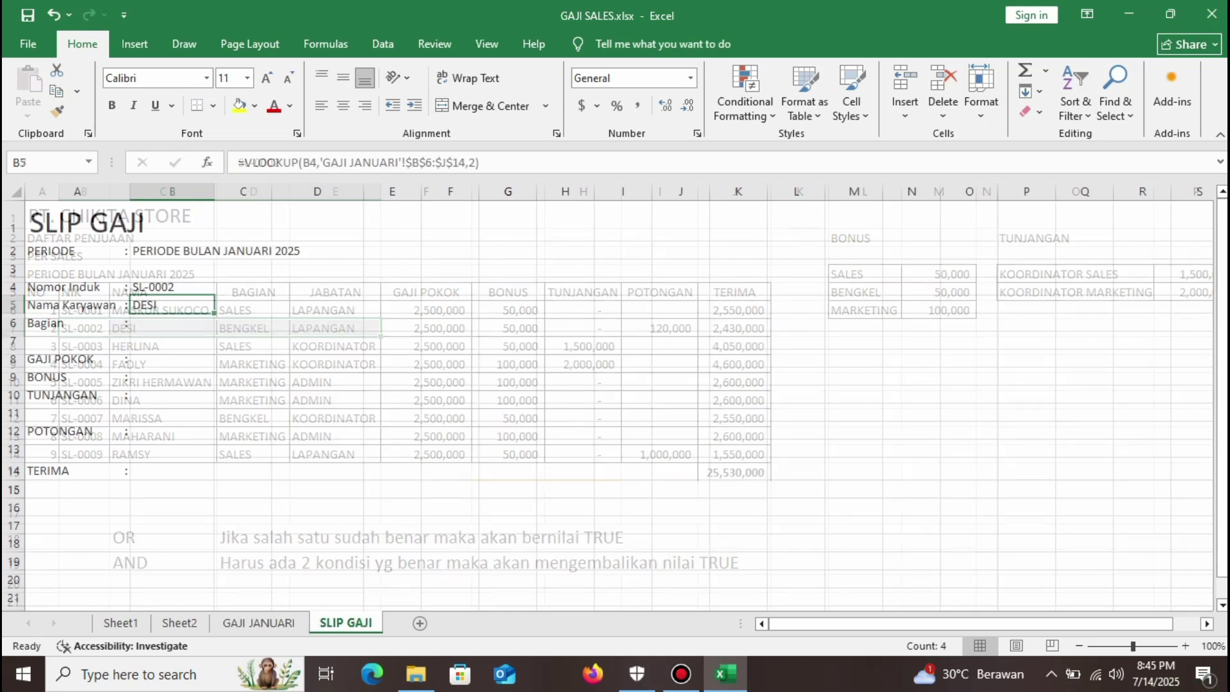
{"action": "left_click", "coordinate": [172, 322]}
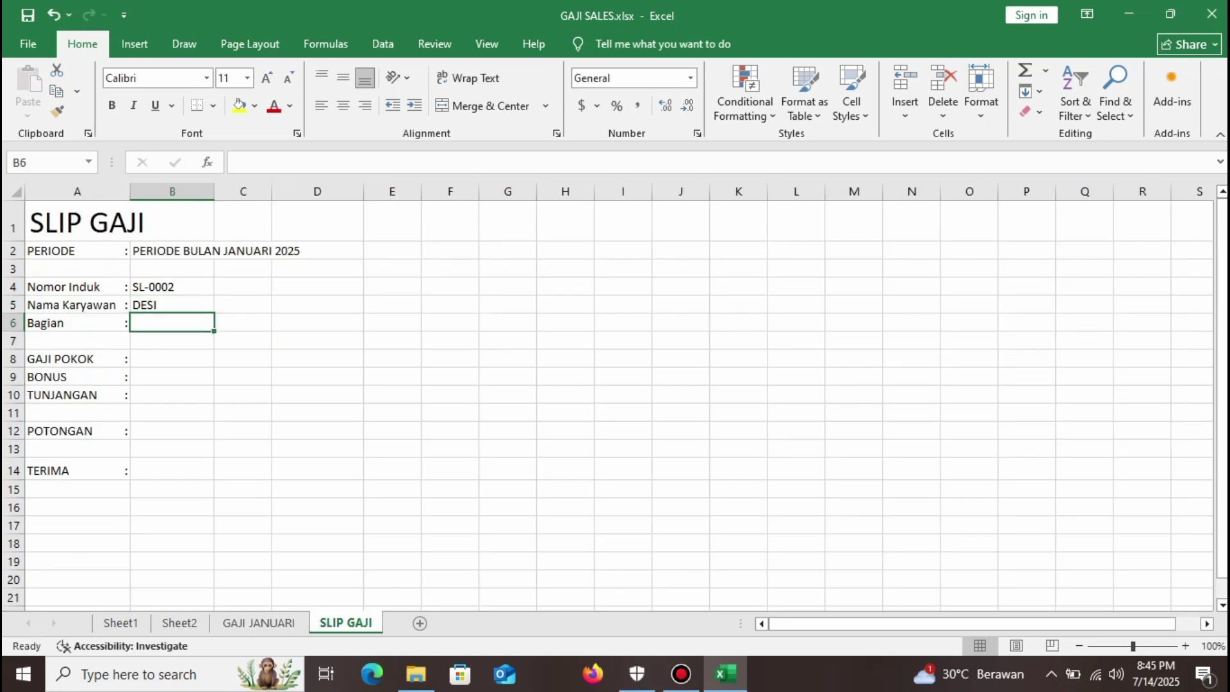
Enter =VLOOKUP(B4,'GAJI JANUARI'!$B$6:$I$14,3) in B6 so Bagian shows BENGKEL.
{"action": "type", "text": "="}
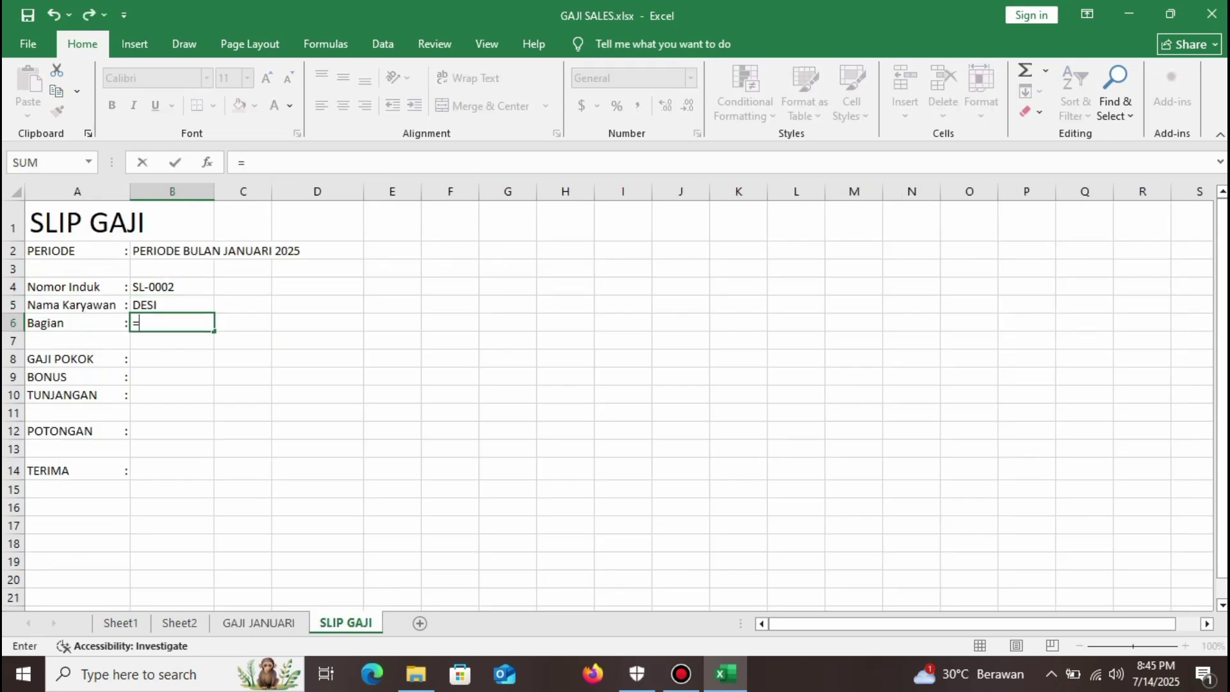
{"action": "type", "text": "VLOOK"}
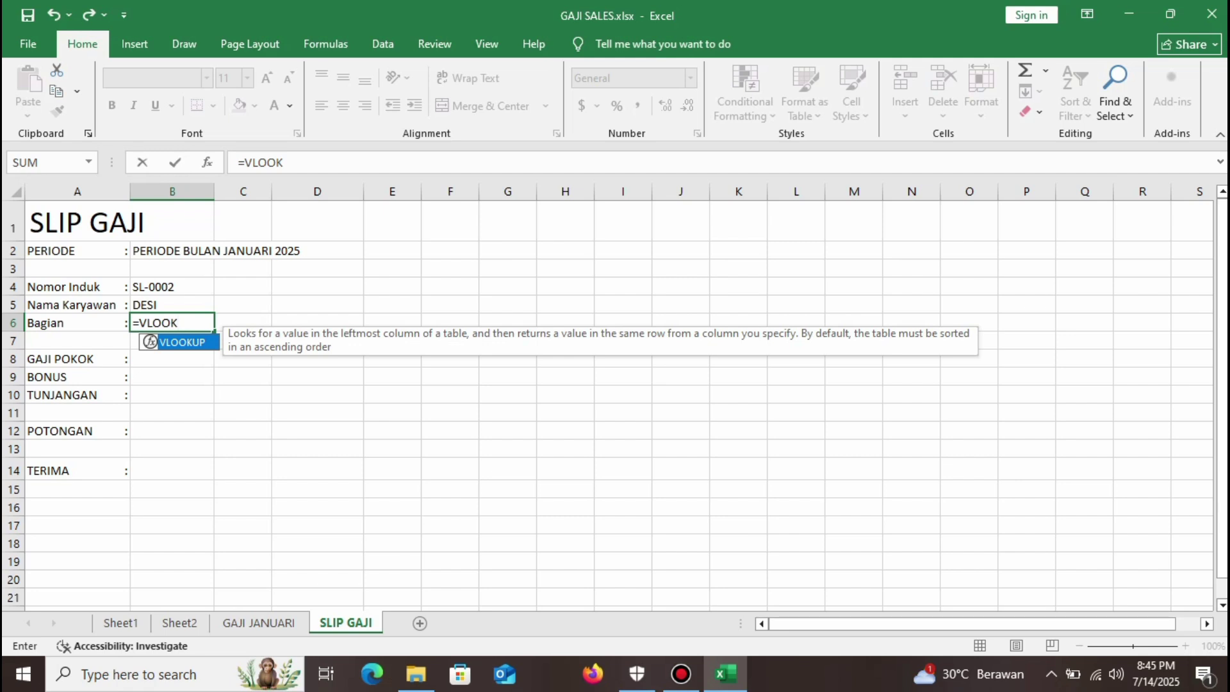
{"action": "type", "text": "UP("}
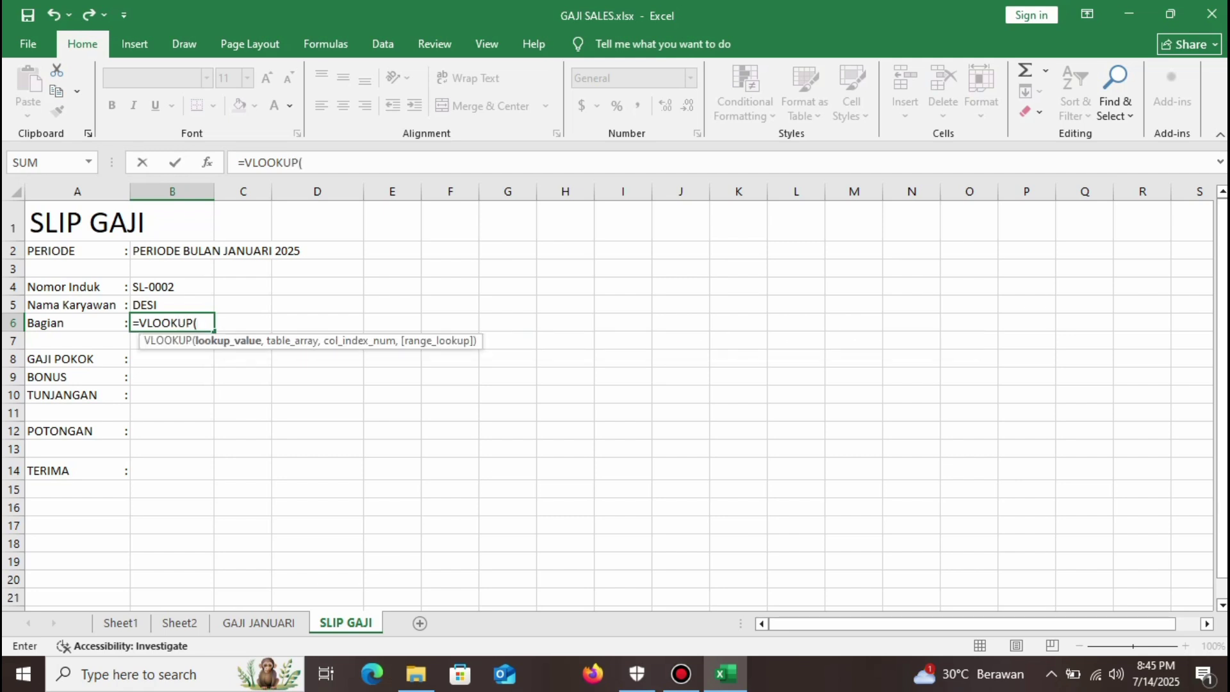
{"action": "left_click", "coordinate": [172, 287]}
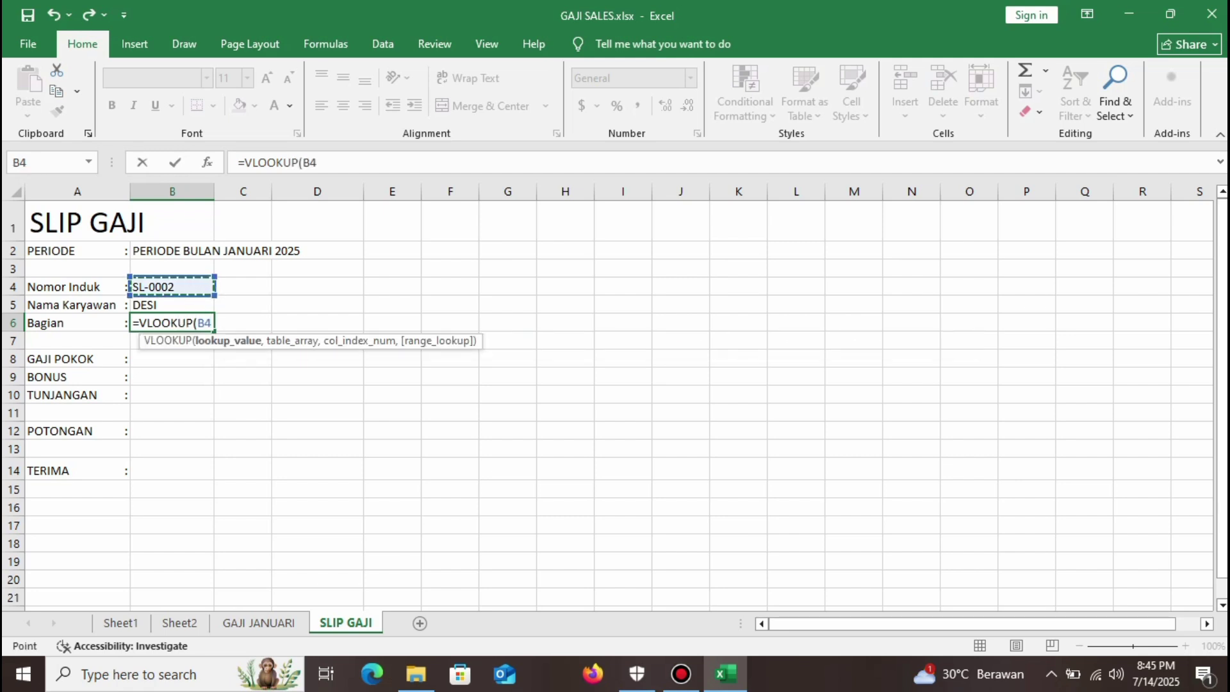
{"action": "type", "text": ","}
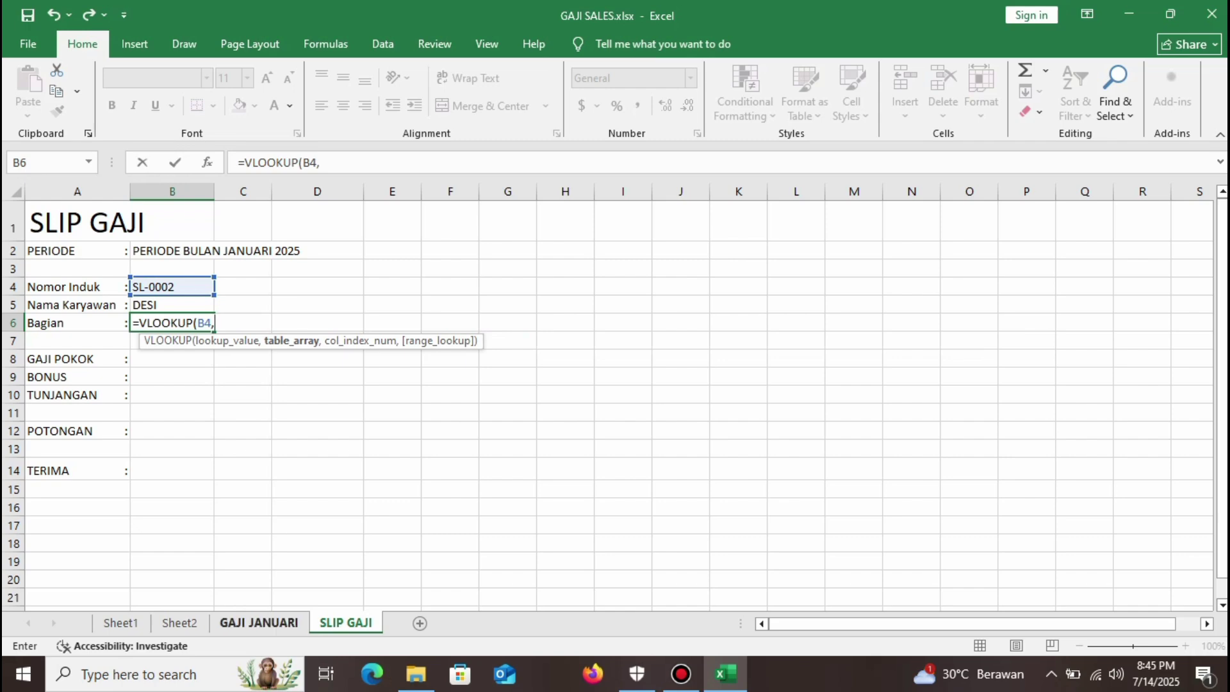
{"action": "left_click", "coordinate": [259, 623]}
{"action": "left_click_drag", "start_coordinate": [84, 310], "coordinate": [599, 383]}
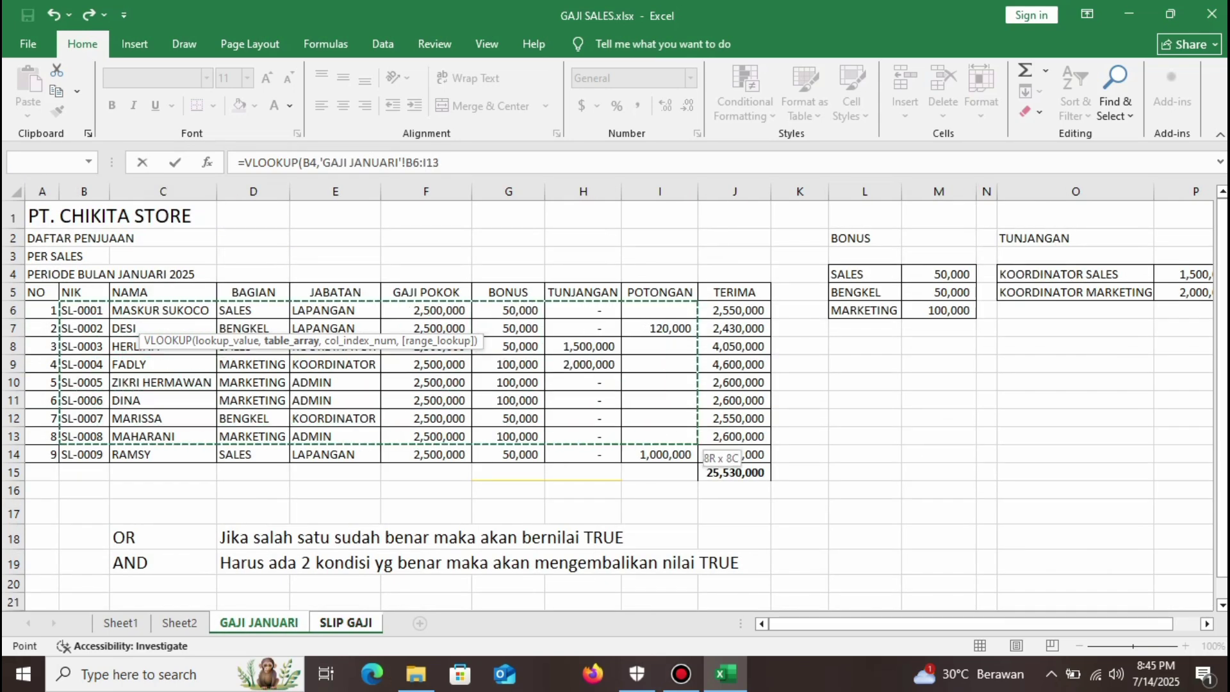
{"action": "left_click_drag", "start_coordinate": [619, 388], "coordinate": [679, 452]}
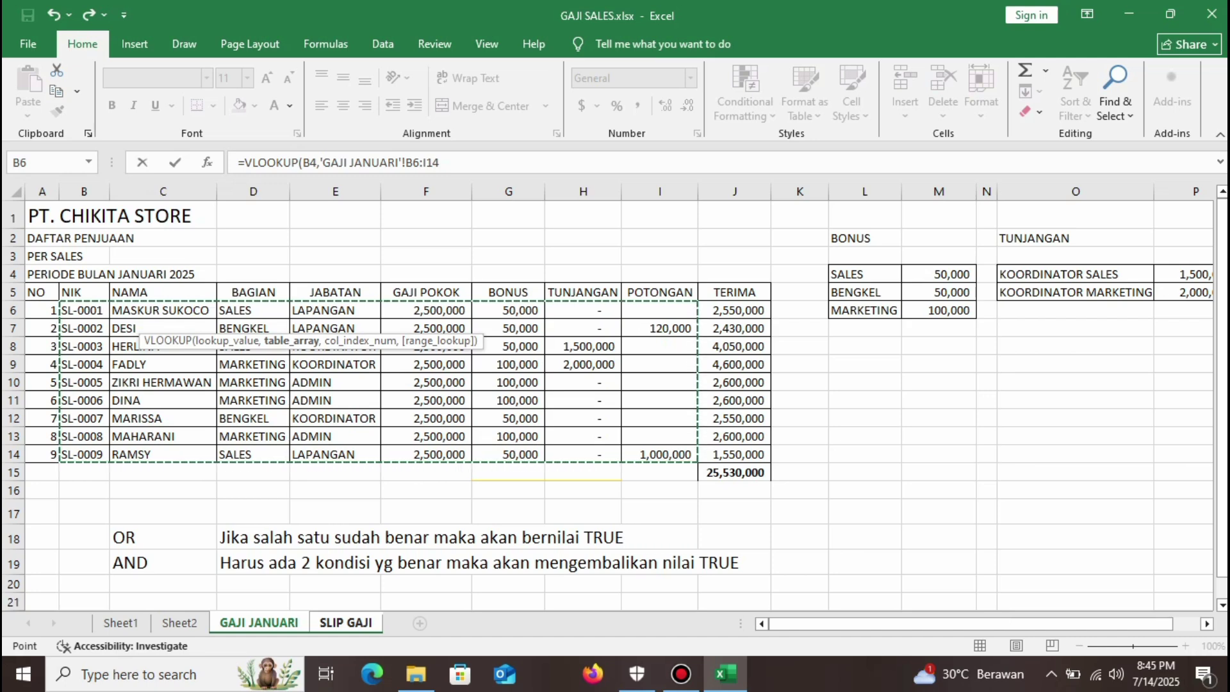
{"action": "key", "text": "F4"}
{"action": "type", "text": "$I$14,"}
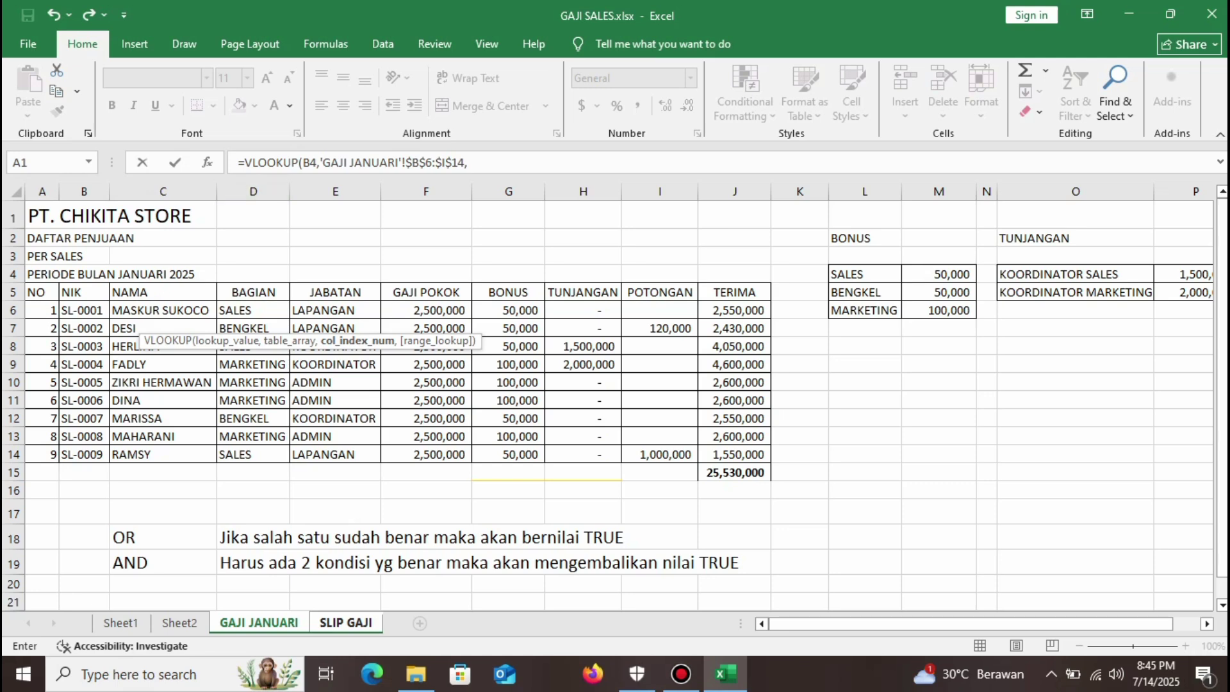
{"action": "type", "text": "3"}
{"action": "type", "text": ")"}
{"action": "key", "text": "Return"}
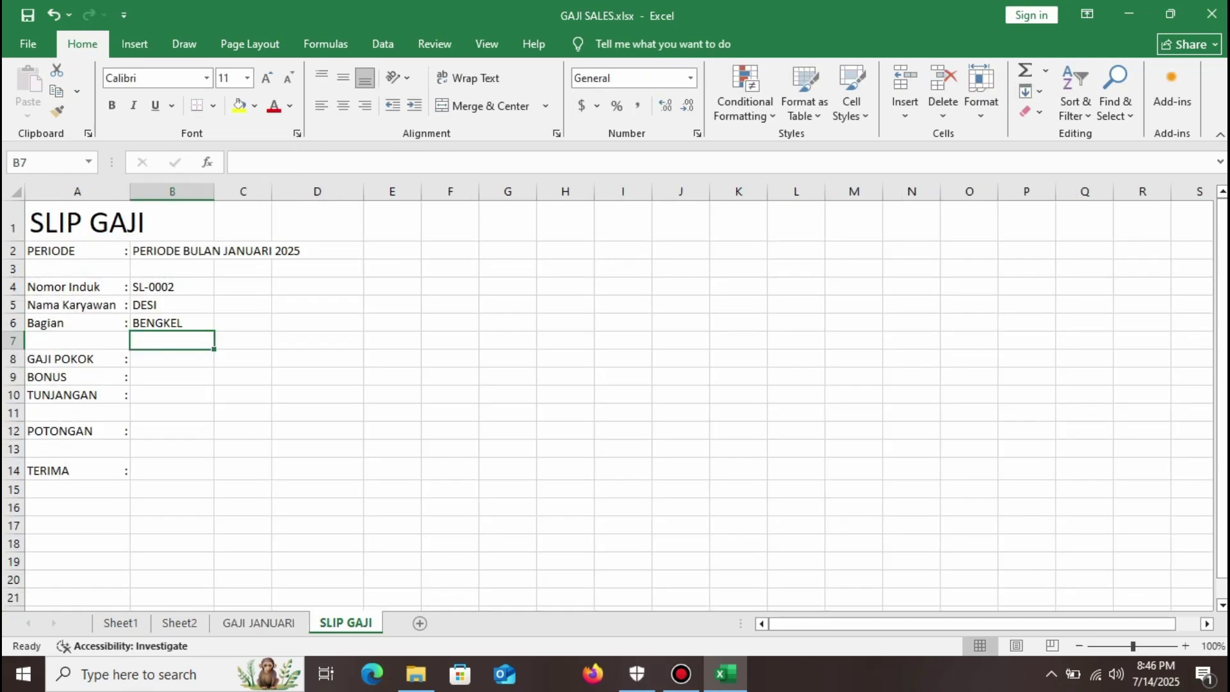
{"action": "left_click", "coordinate": [171, 322]}
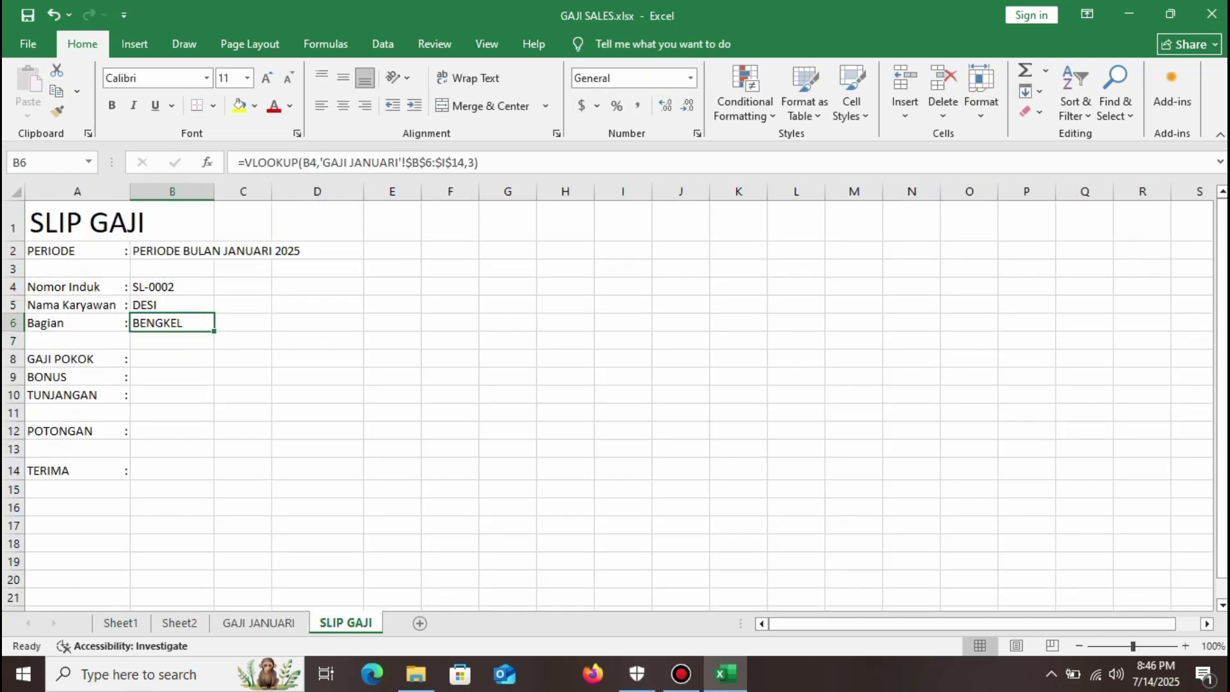
{"action": "left_click", "coordinate": [259, 623]}
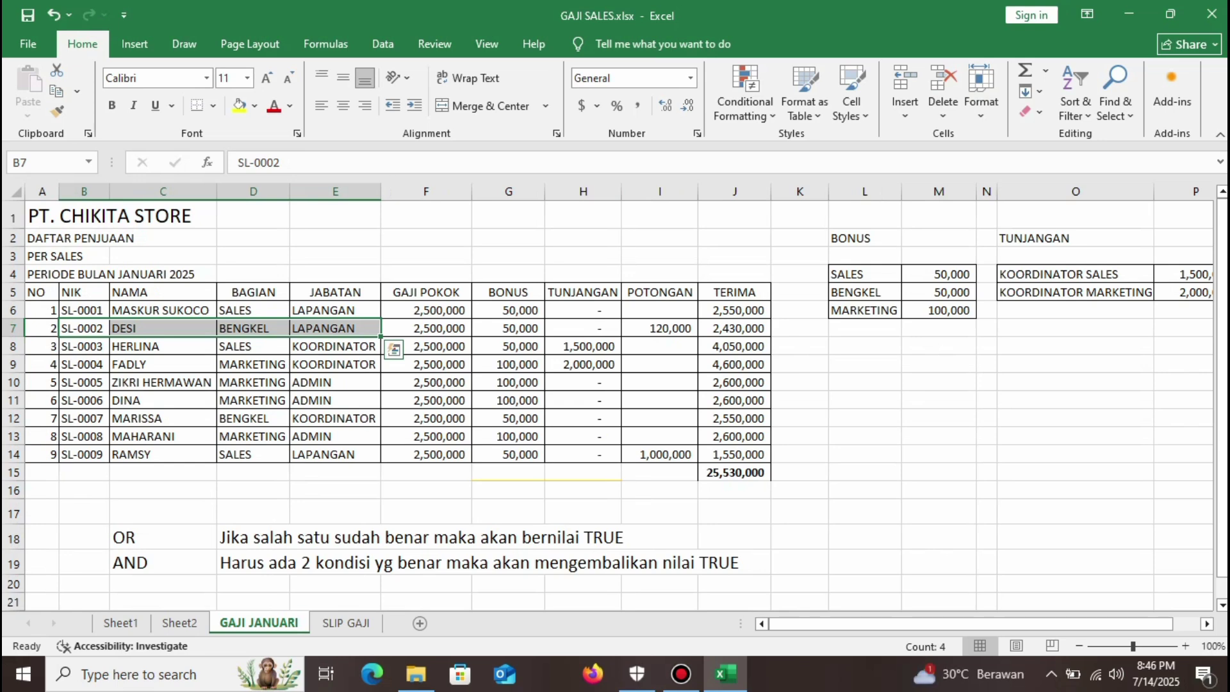
{"action": "left_click", "coordinate": [336, 328]}
{"action": "left_click", "coordinate": [253, 328]}
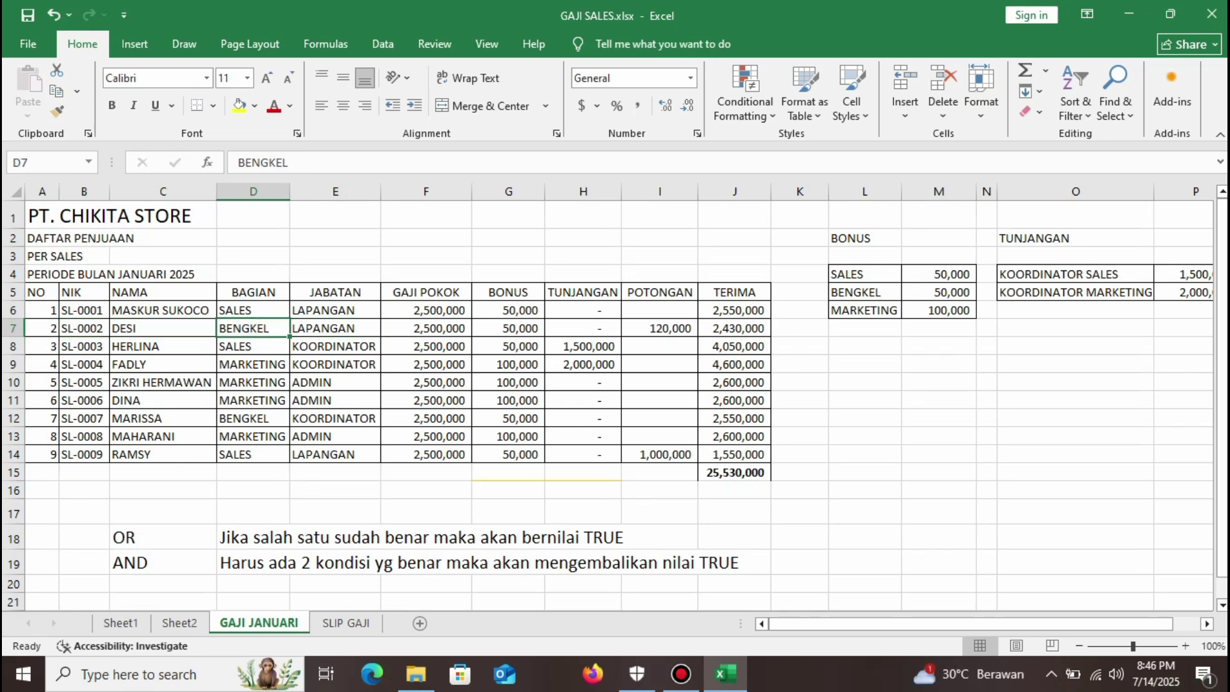
{"action": "left_click", "coordinate": [335, 328]}
{"action": "left_click", "coordinate": [253, 346]}
{"action": "left_click", "coordinate": [335, 346]}
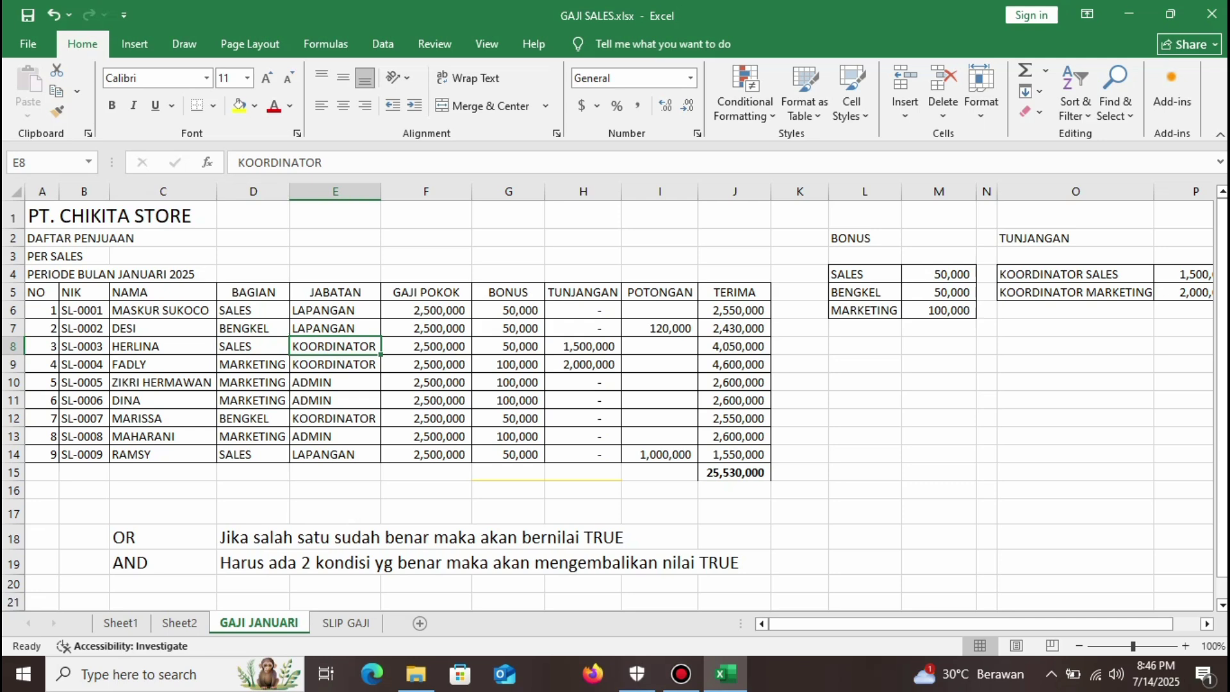
{"action": "left_click", "coordinate": [346, 623]}
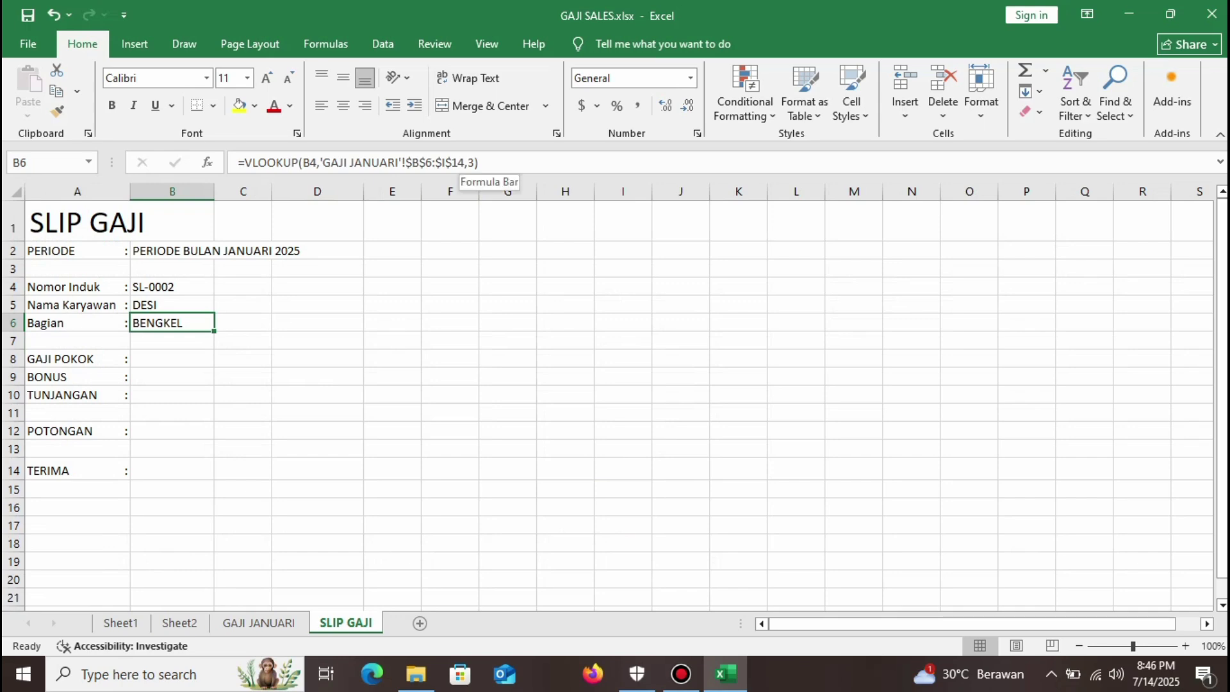
{"action": "left_click", "coordinate": [258, 623]}
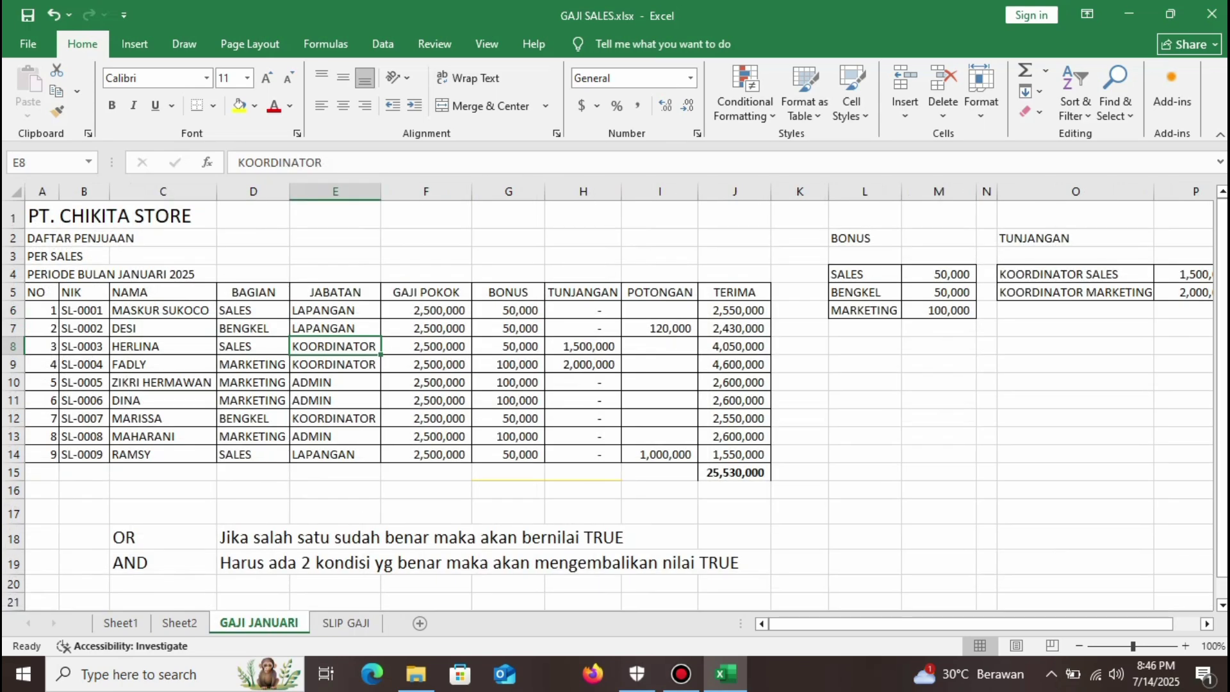
{"action": "left_click_drag", "start_coordinate": [336, 292], "coordinate": [335, 455]}
{"action": "left_click", "coordinate": [335, 511]}
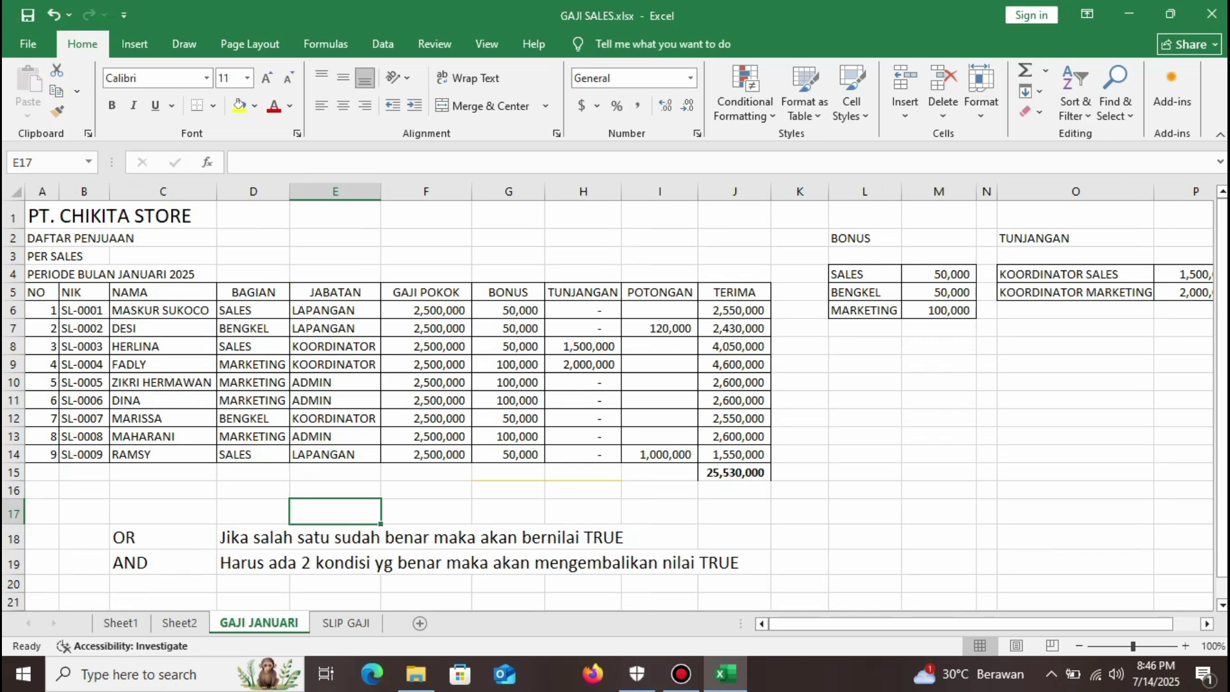
{"action": "left_click", "coordinate": [162, 292]}
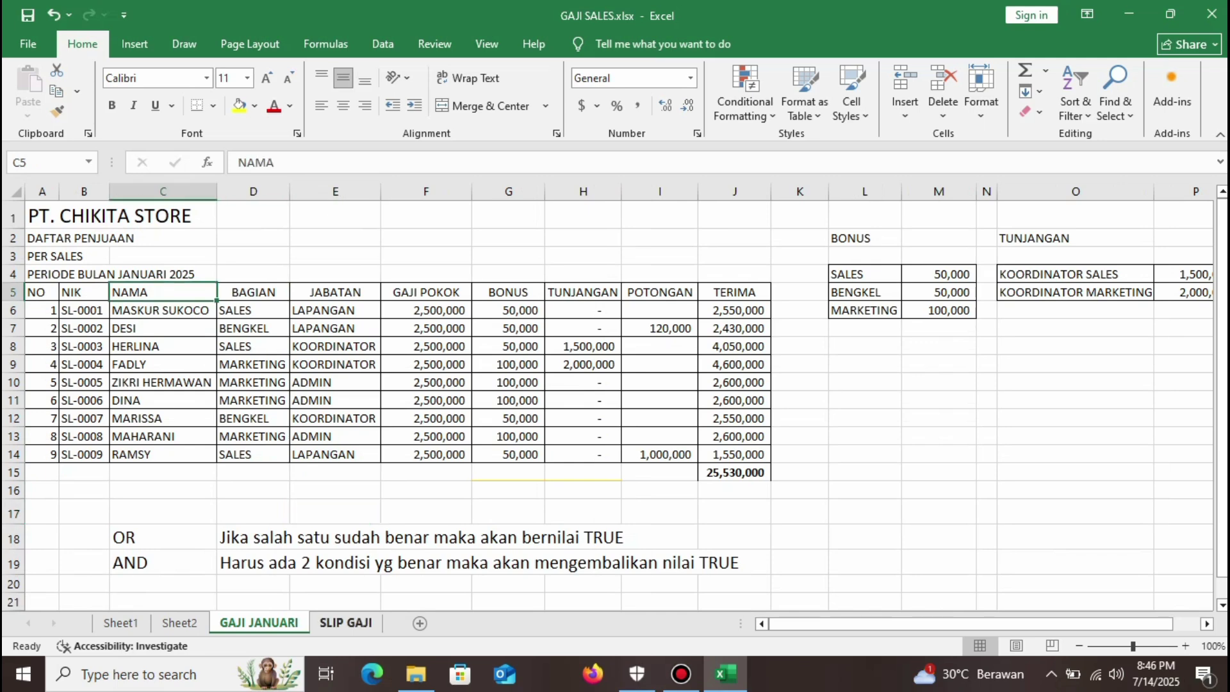
{"action": "left_click", "coordinate": [346, 623]}
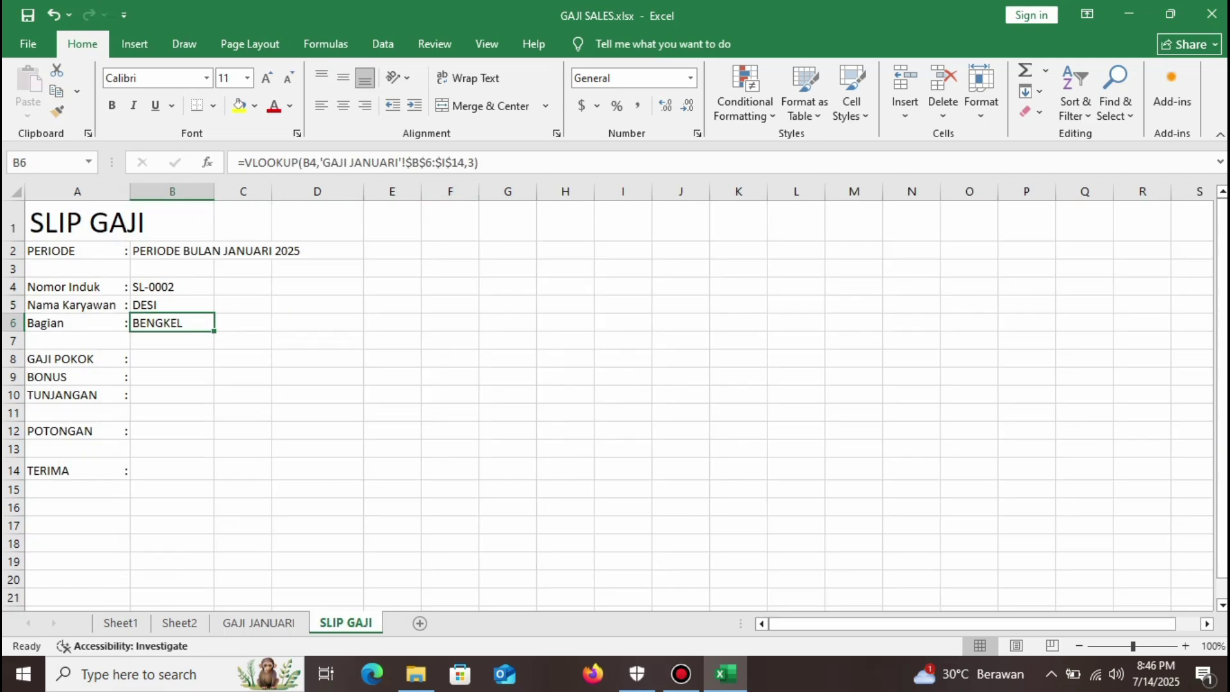
{"action": "left_click", "coordinate": [468, 162]}
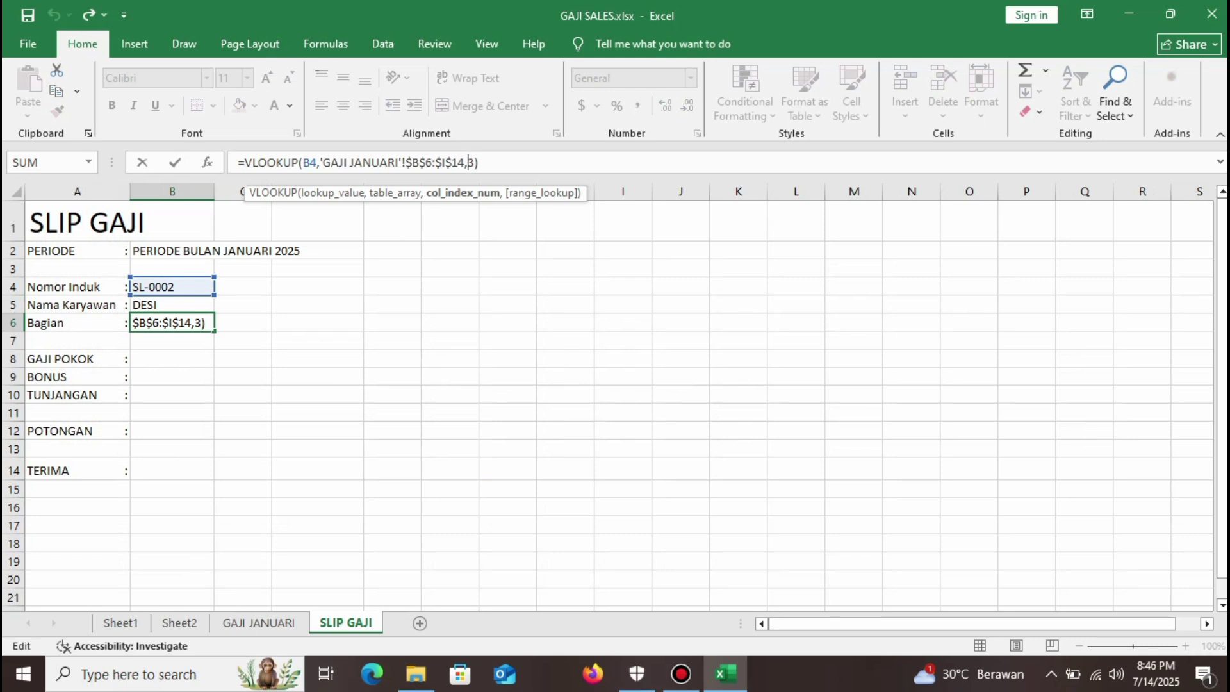
{"action": "key", "text": "Delete"}
{"action": "type", "text": "3"}
{"action": "key", "text": "Return"}
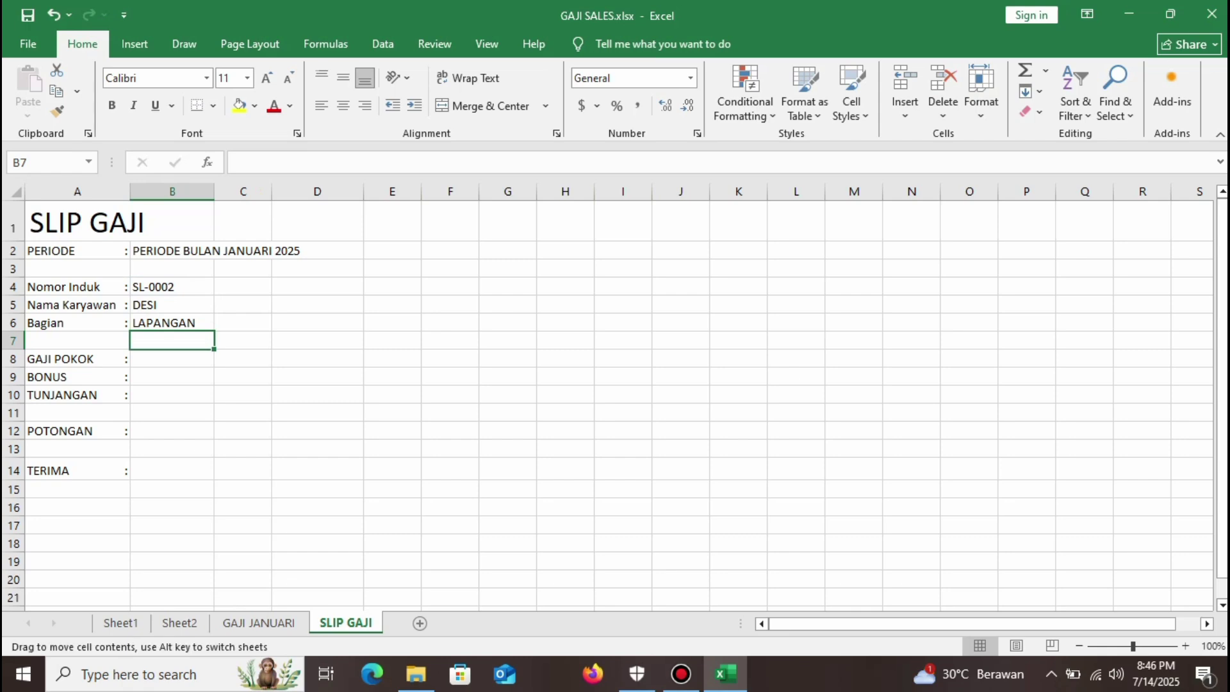
{"action": "left_click", "coordinate": [172, 323]}
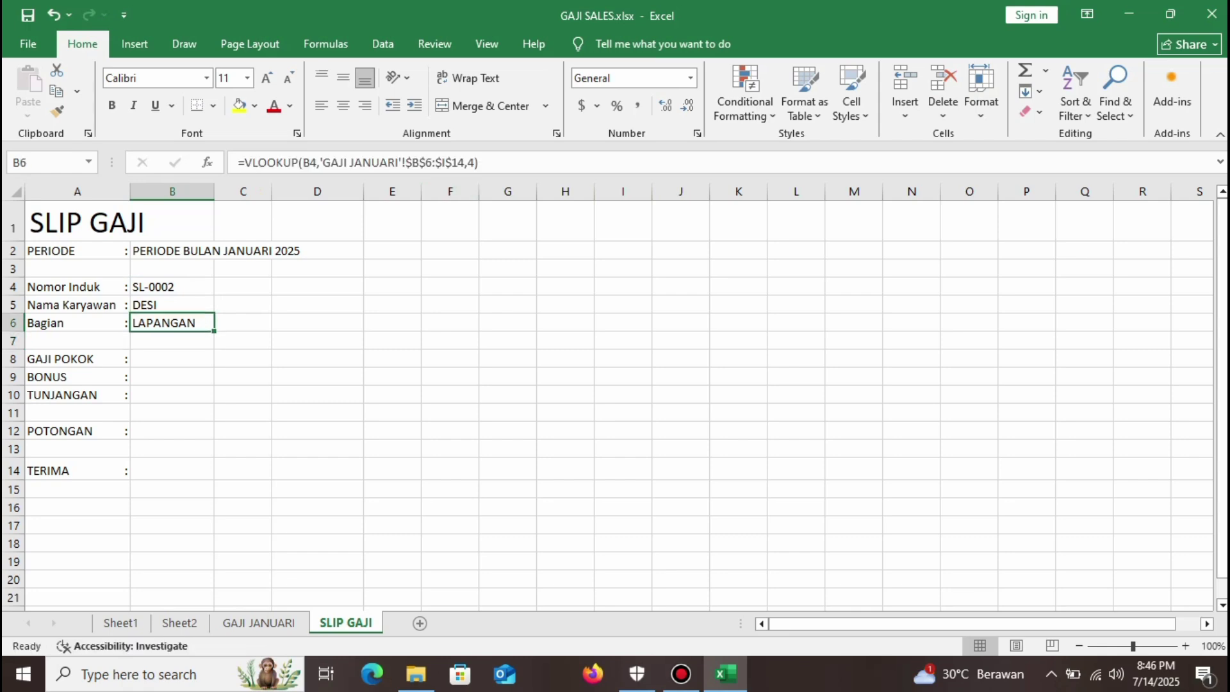
{"action": "left_click", "coordinate": [468, 162]}
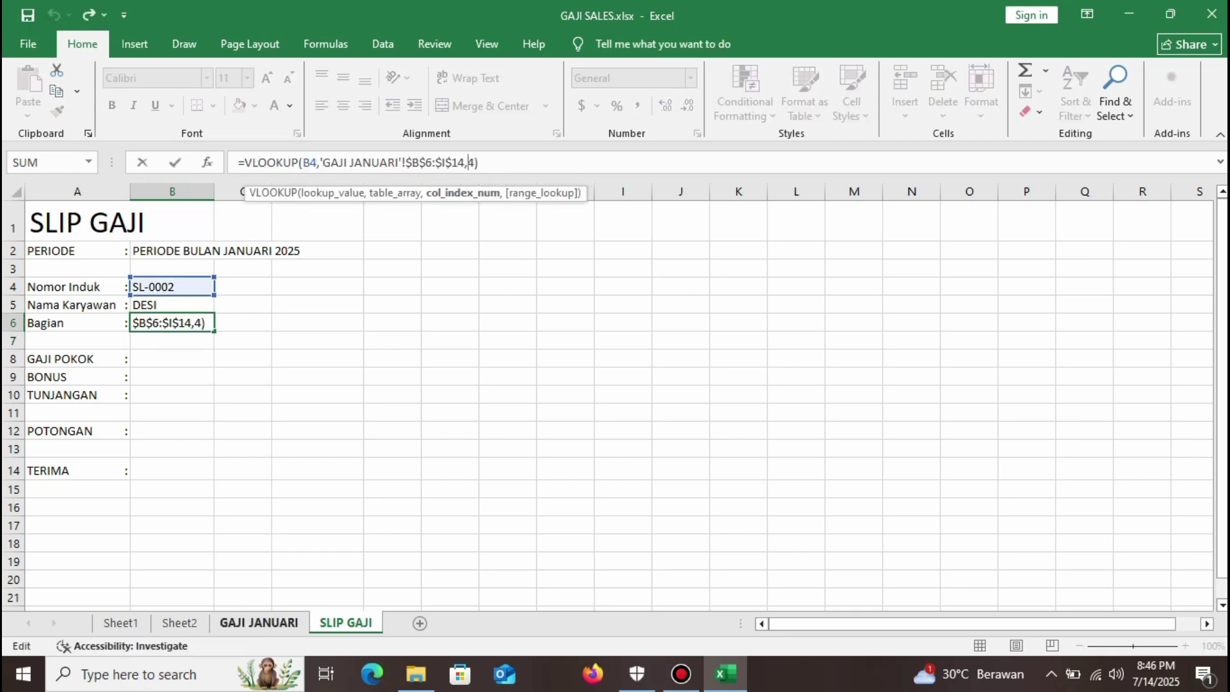
{"action": "left_click", "coordinate": [259, 623]}
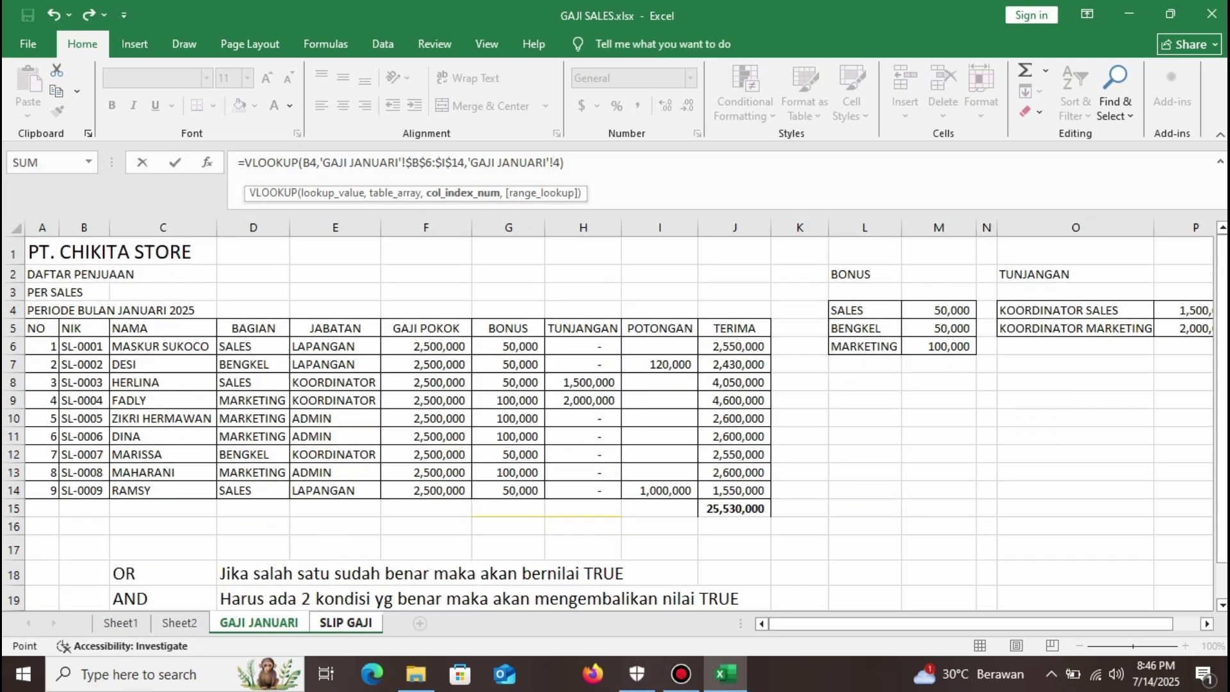
{"action": "left_click", "coordinate": [335, 293]}
{"action": "left_click_drag", "start_coordinate": [335, 292], "coordinate": [335, 472]}
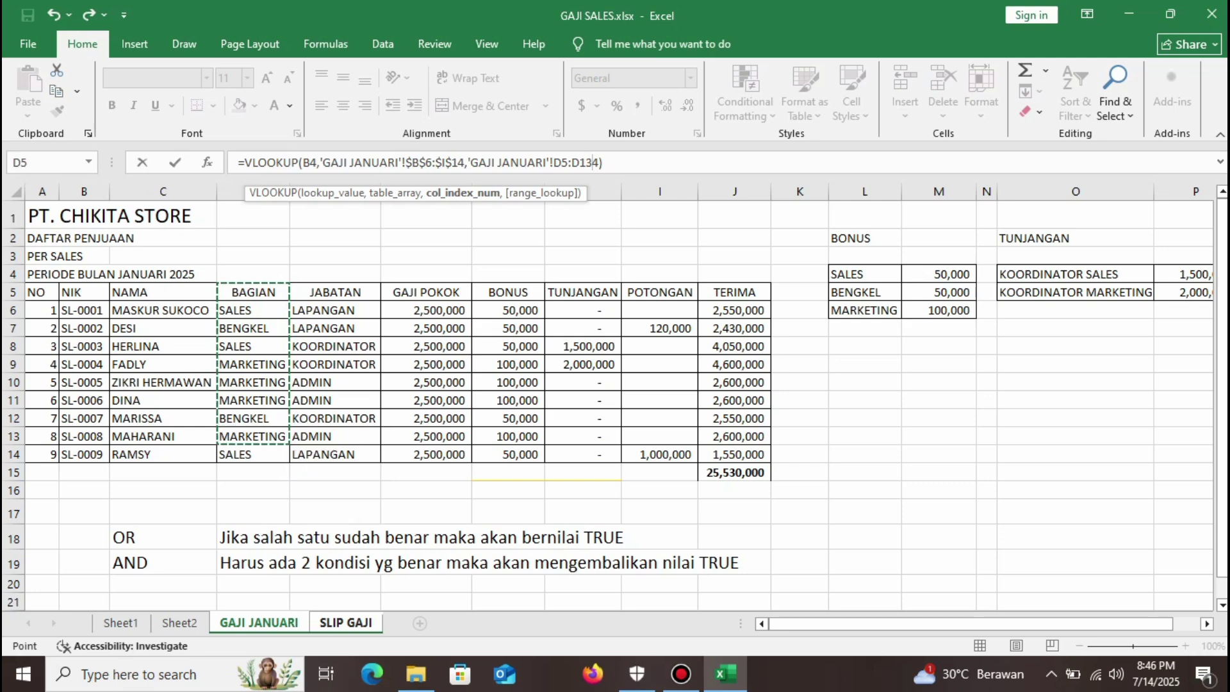
{"action": "left_click_drag", "start_coordinate": [335, 472], "coordinate": [335, 454]}
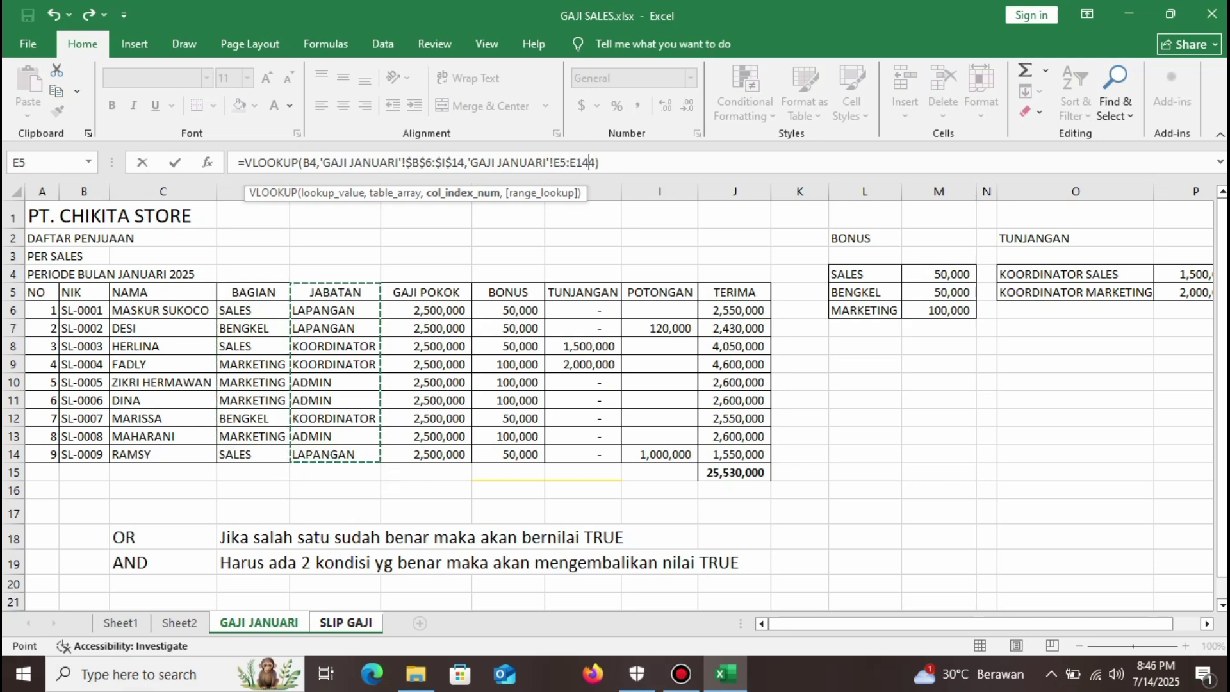
{"action": "key", "text": "Escape"}
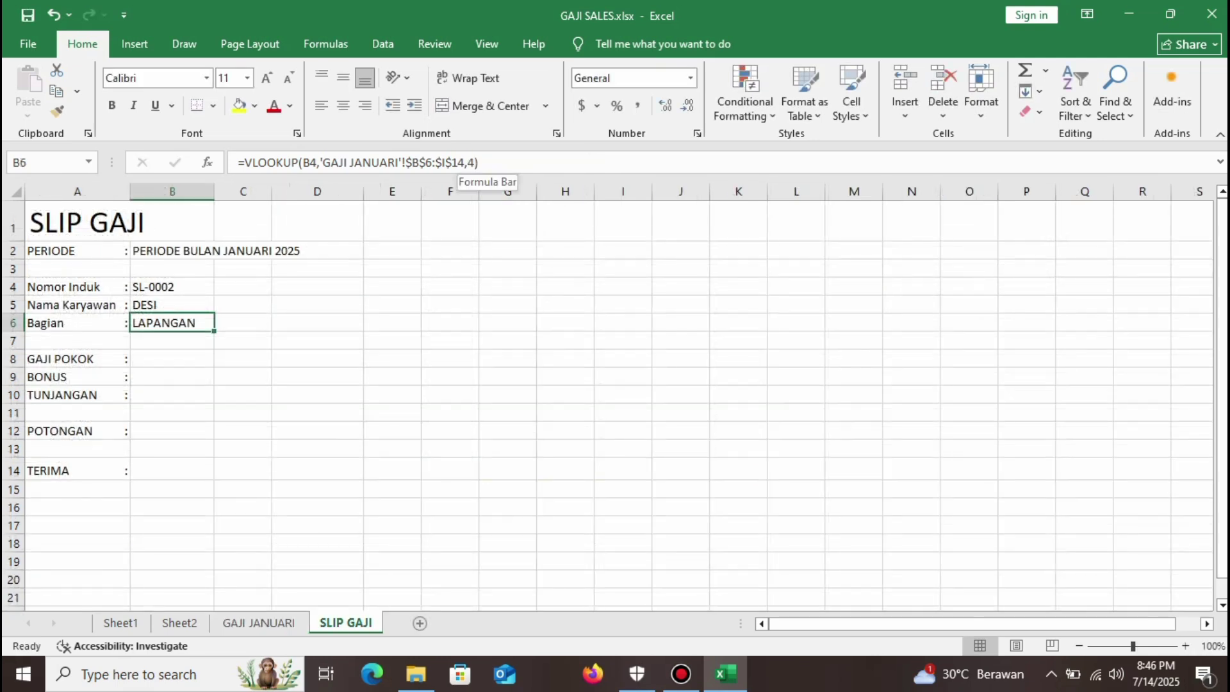
{"action": "key", "text": "F2"}
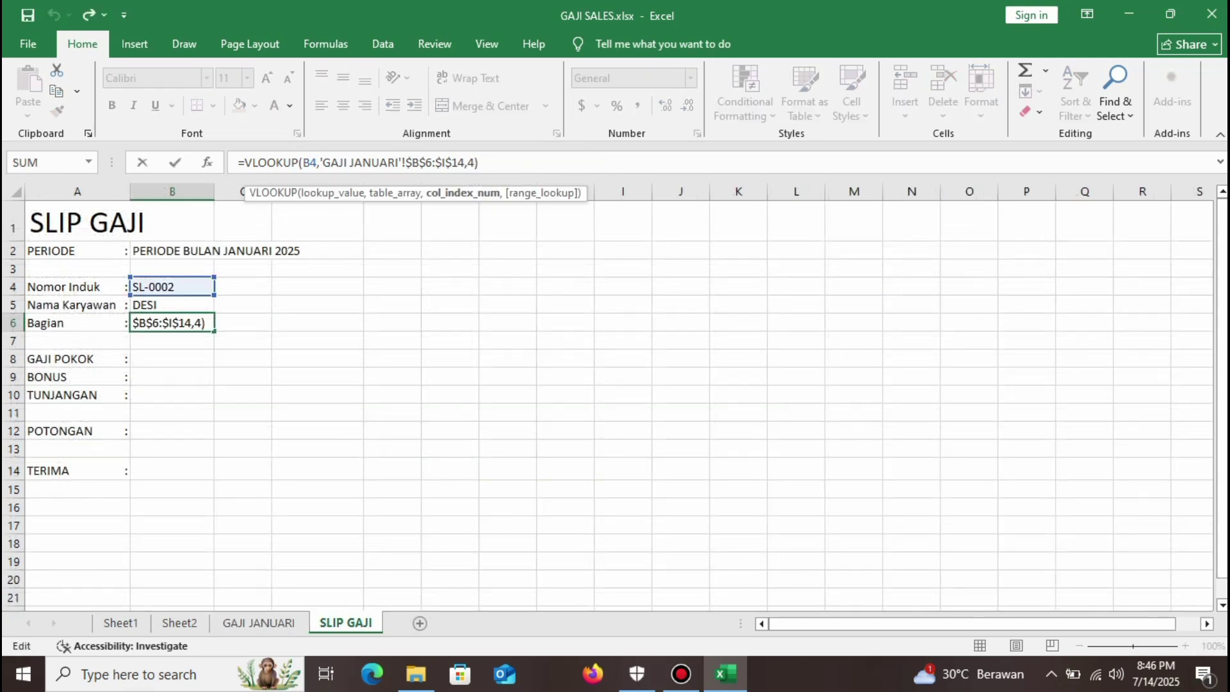
{"action": "key", "text": "BackSpace"}
{"action": "type", "text": "3"}
{"action": "key", "text": "Return"}
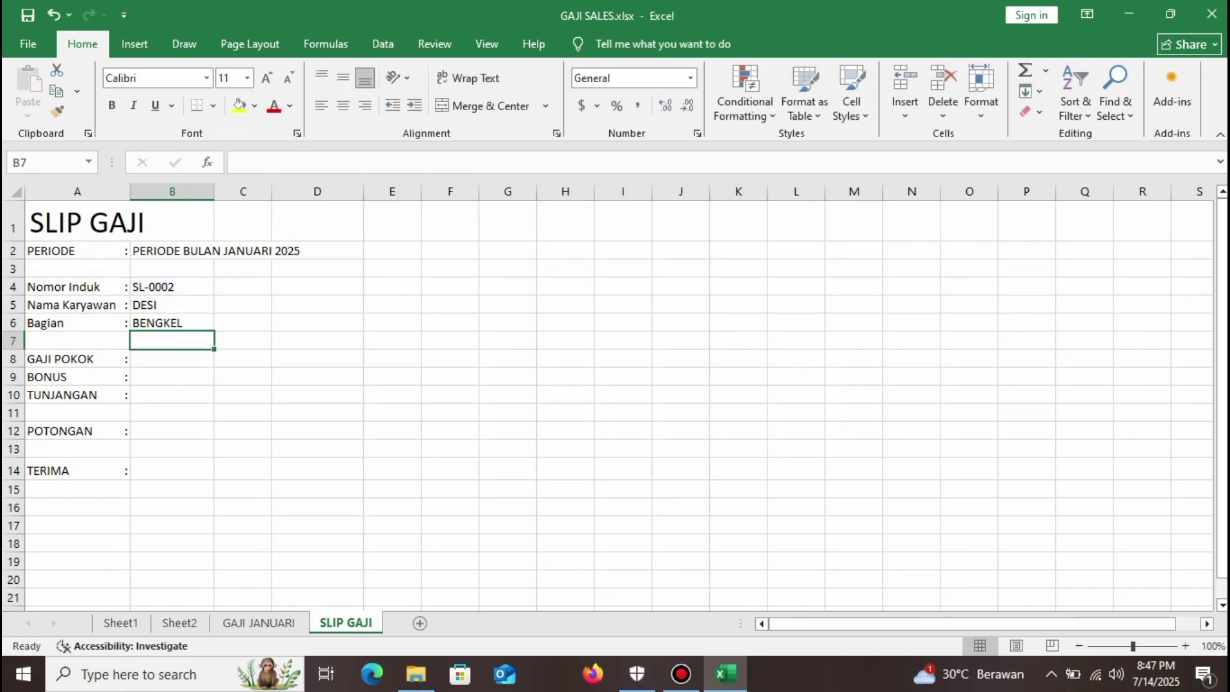
Append &VLOOKUP(B4,'GAJI JANUARI'!$B$6:$J$14,4) to B6's formula, accepting the parenthesis fix.
{"action": "left_click", "coordinate": [172, 323]}
{"action": "key", "text": "F2"}
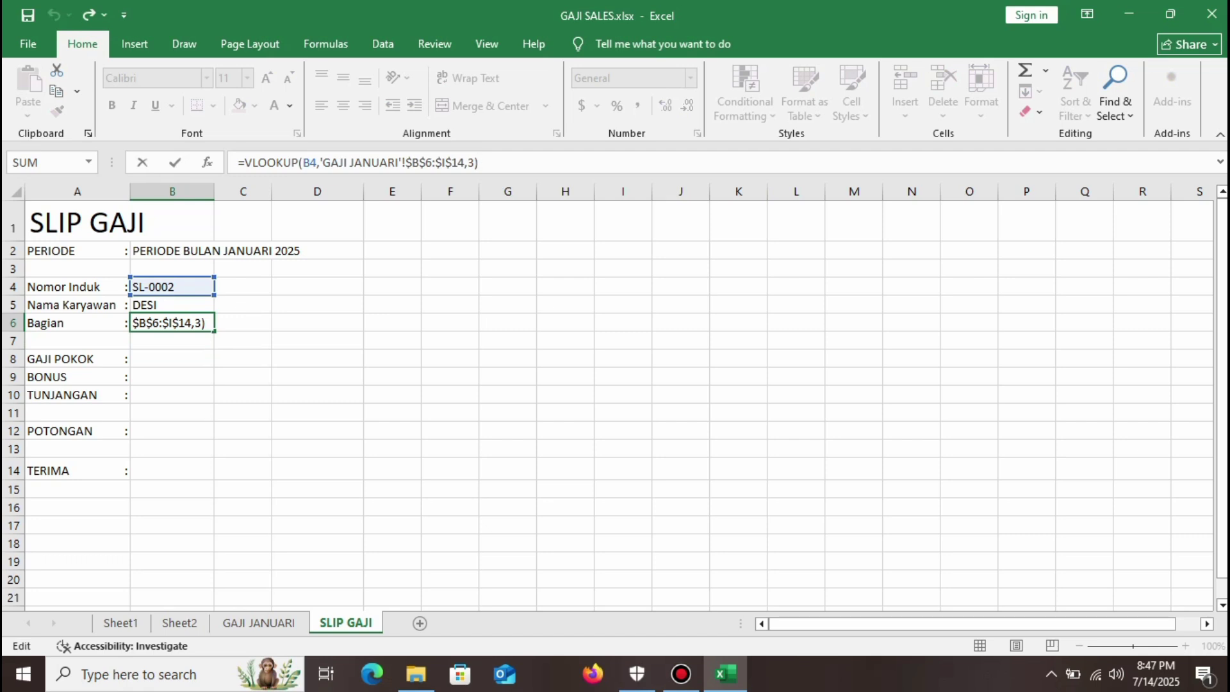
{"action": "type", "text": "&"}
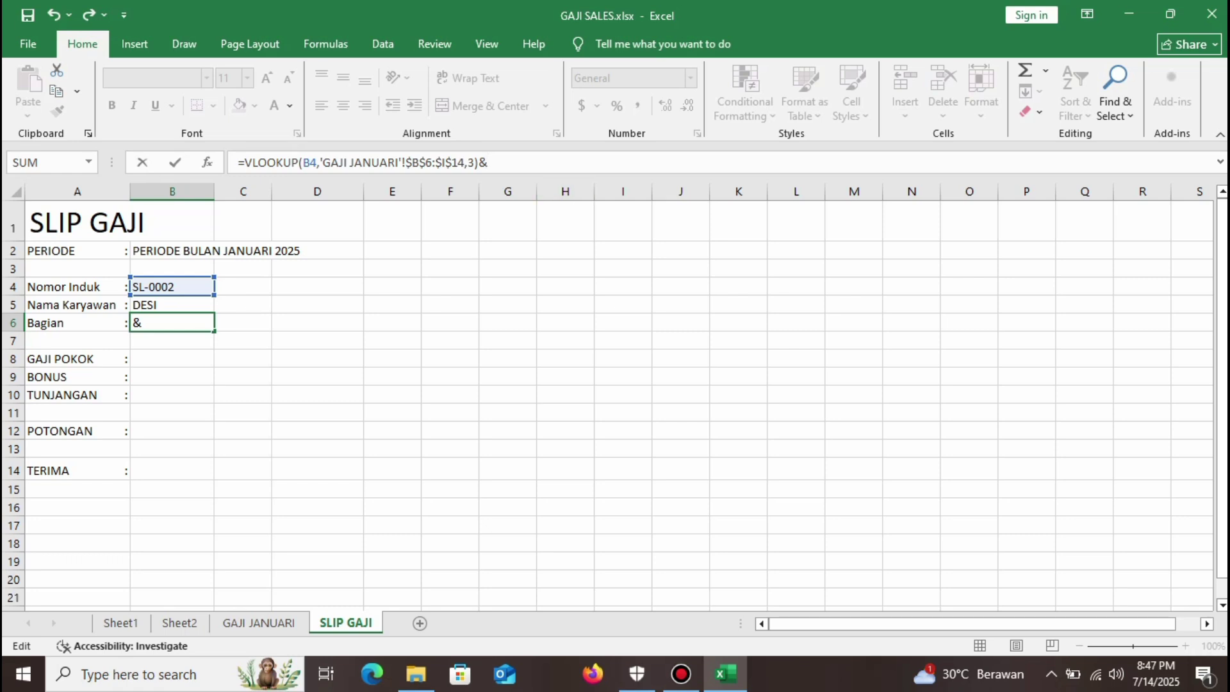
{"action": "type", "text": "VL"}
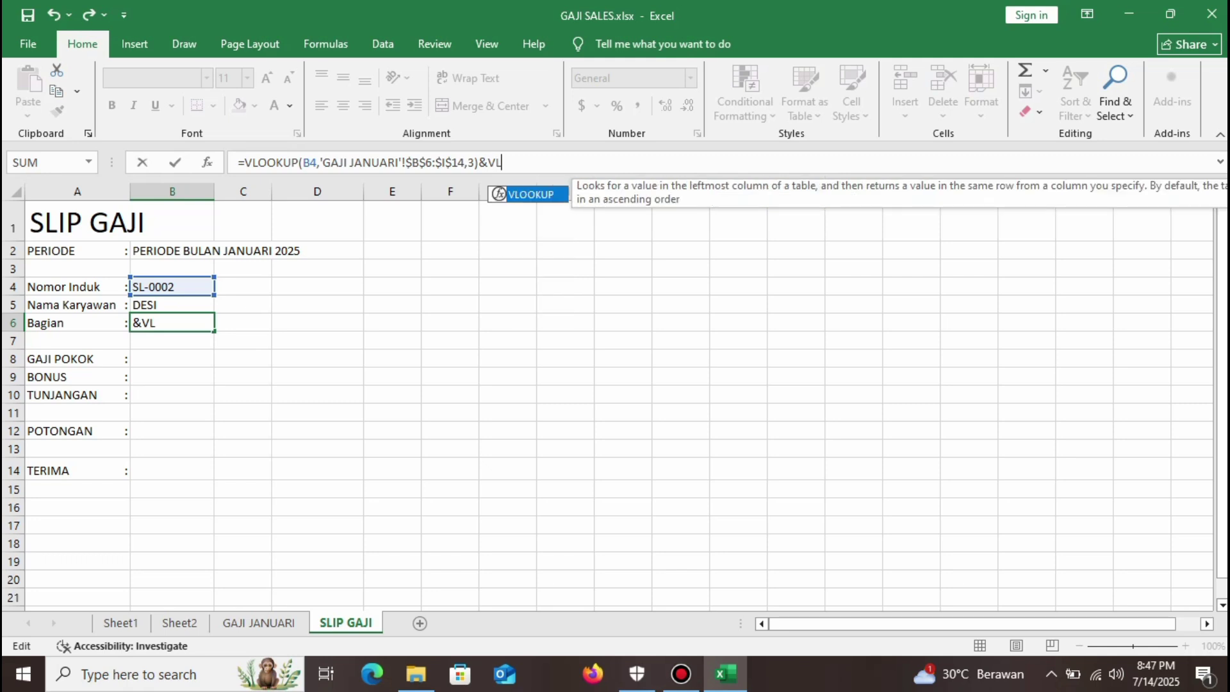
{"action": "type", "text": "OOKUP"}
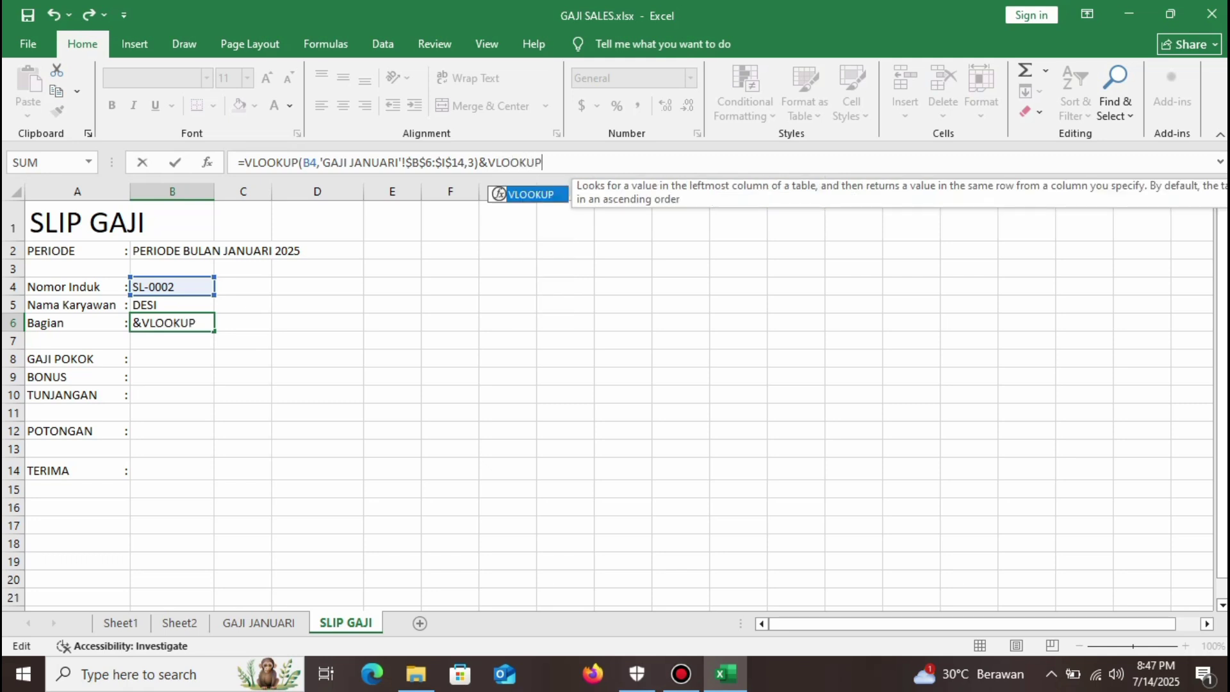
{"action": "type", "text": "("}
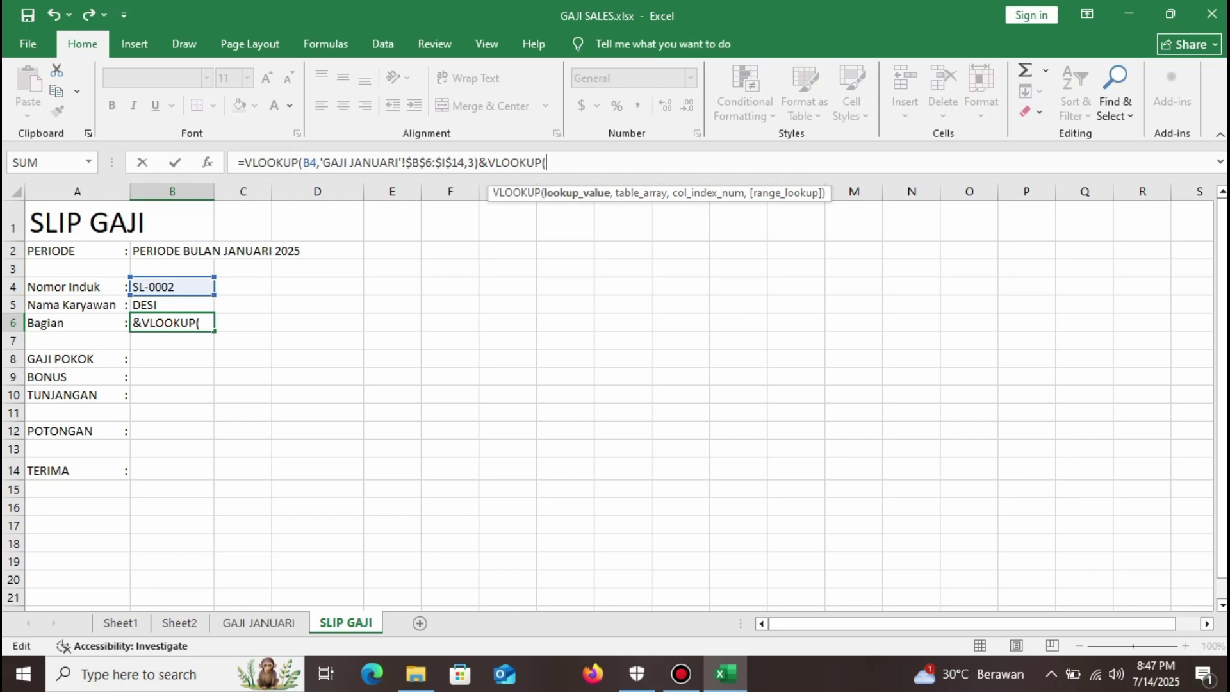
{"action": "left_click", "coordinate": [172, 287]}
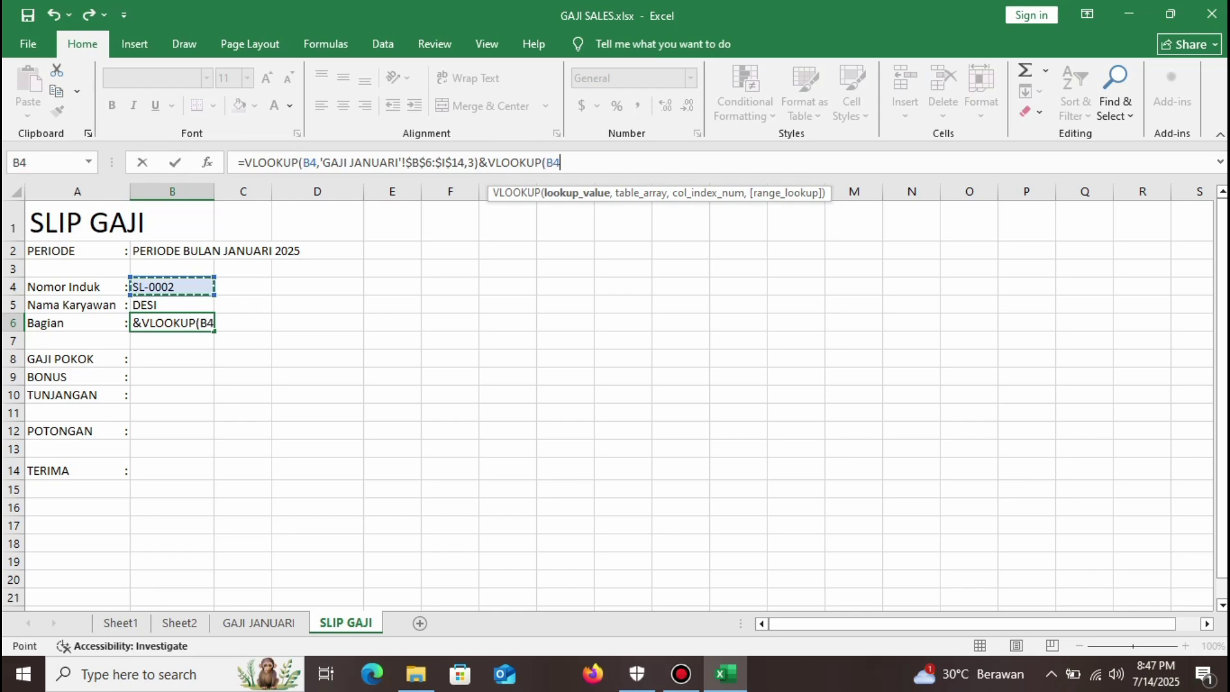
{"action": "type", "text": ","}
{"action": "left_click", "coordinate": [259, 623]}
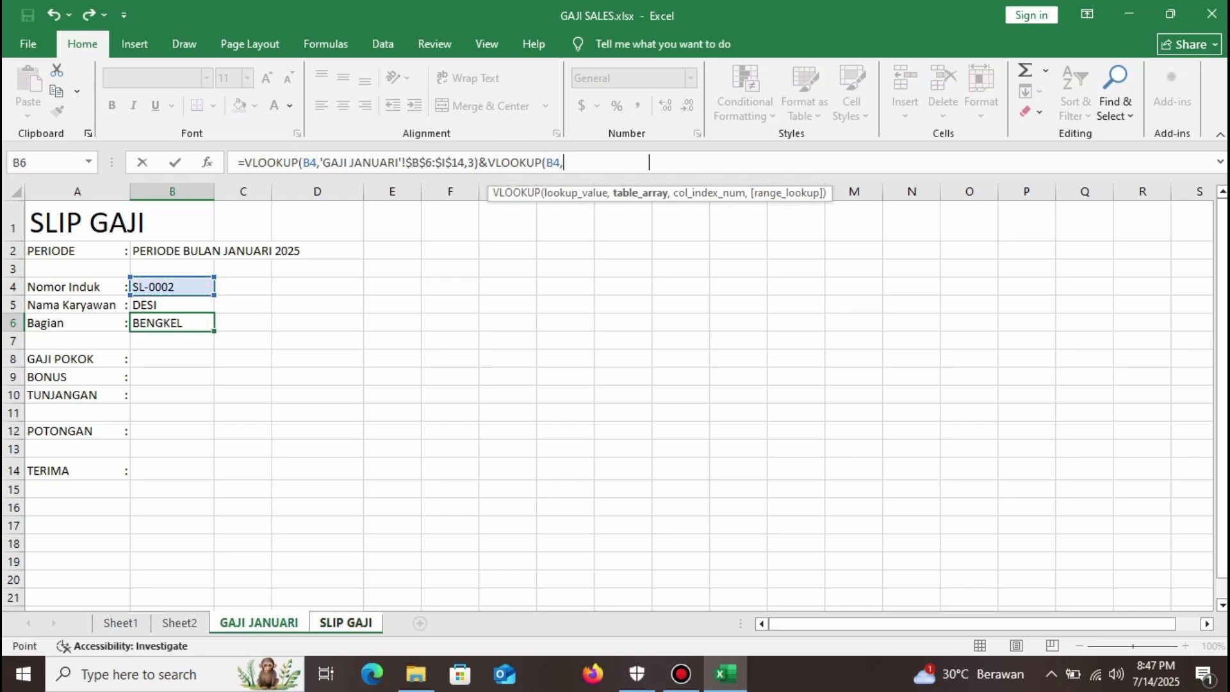
{"action": "mouse_move", "coordinate": [84, 310]}
{"action": "left_mouse_down"}
{"action": "mouse_move", "coordinate": [216, 433]}
{"action": "mouse_move", "coordinate": [292, 453]}
{"action": "mouse_move", "coordinate": [772, 461]}
{"action": "left_mouse_up"}
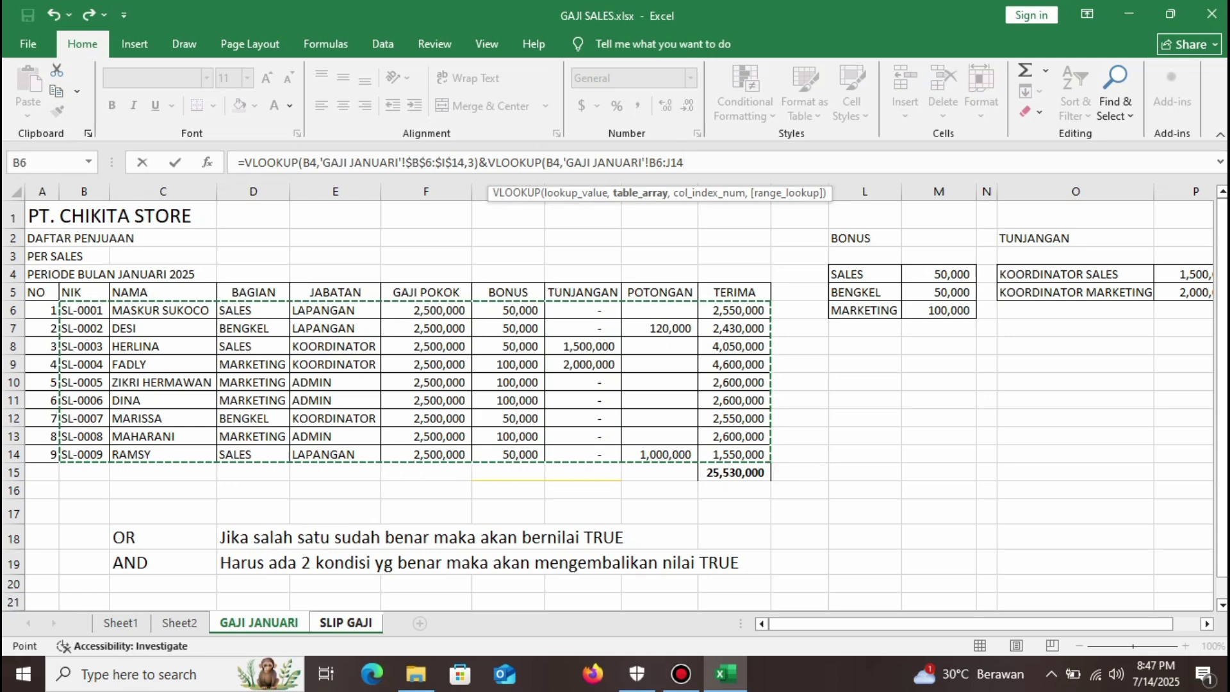
{"action": "key", "text": "F4"}
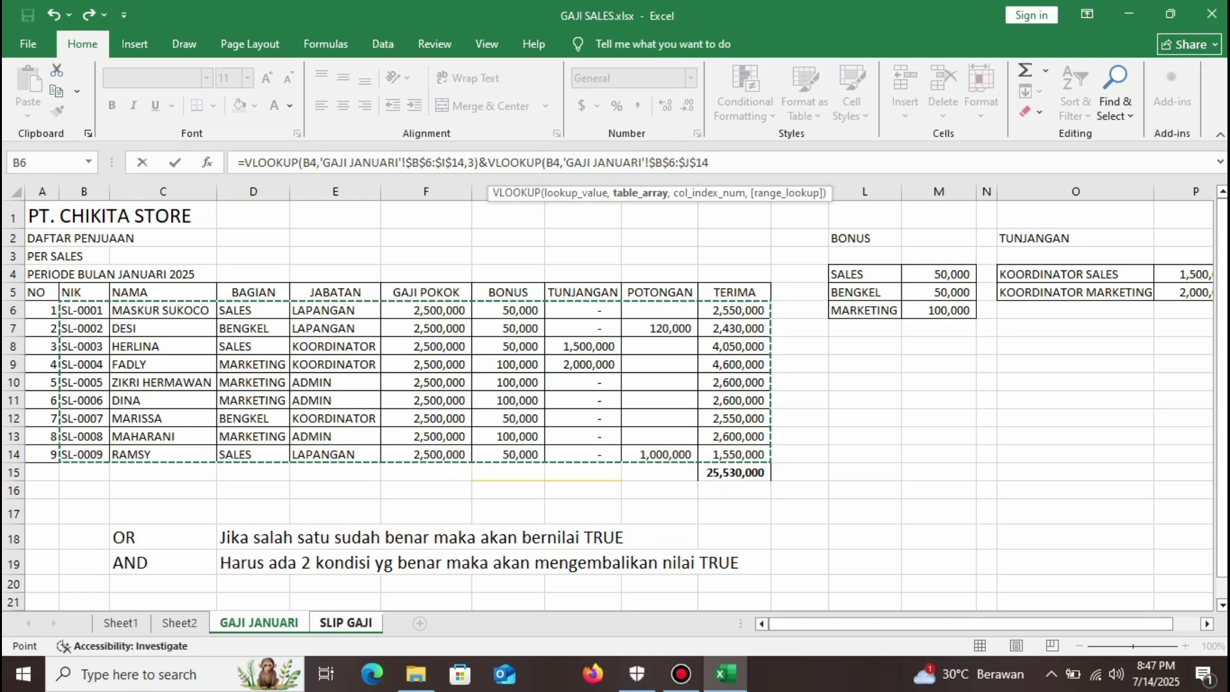
{"action": "type", "text": ",4"}
{"action": "key", "text": "Return"}
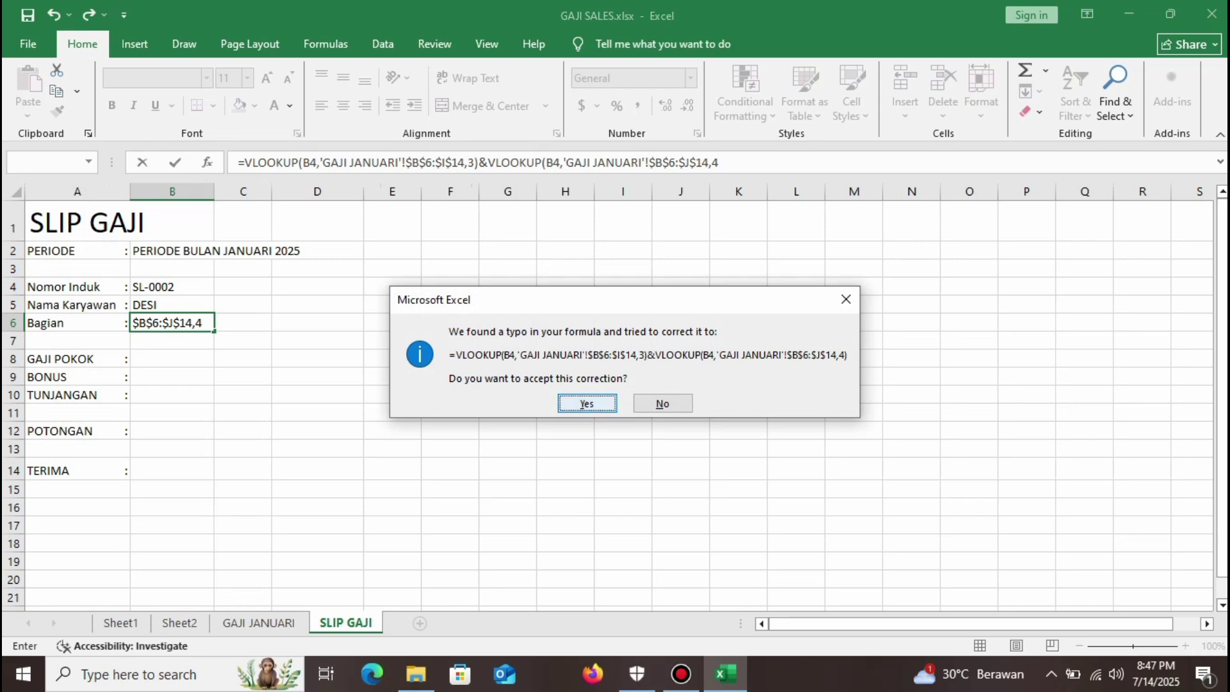
{"action": "key", "text": "Return"}
Zoom the sheet to about 130% and open B6's formula in the formula bar.
{"action": "left_click", "coordinate": [213, 322]}
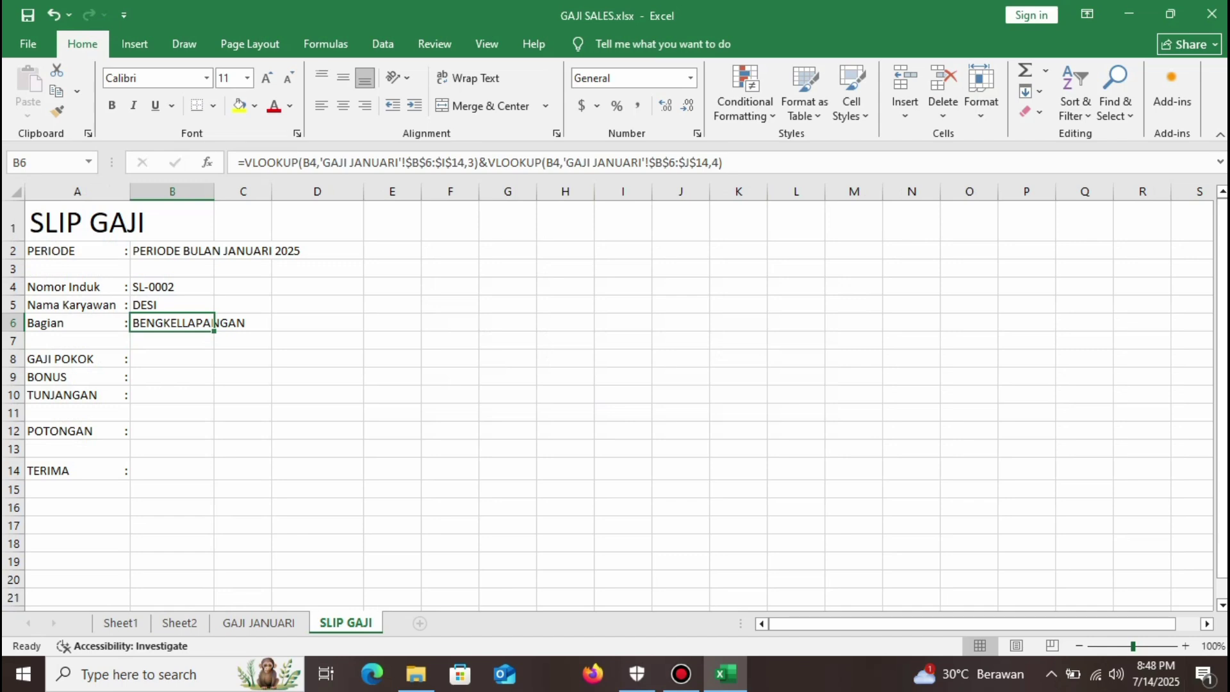
{"action": "left_click_drag", "start_coordinate": [1133, 646], "coordinate": [1137, 646]}
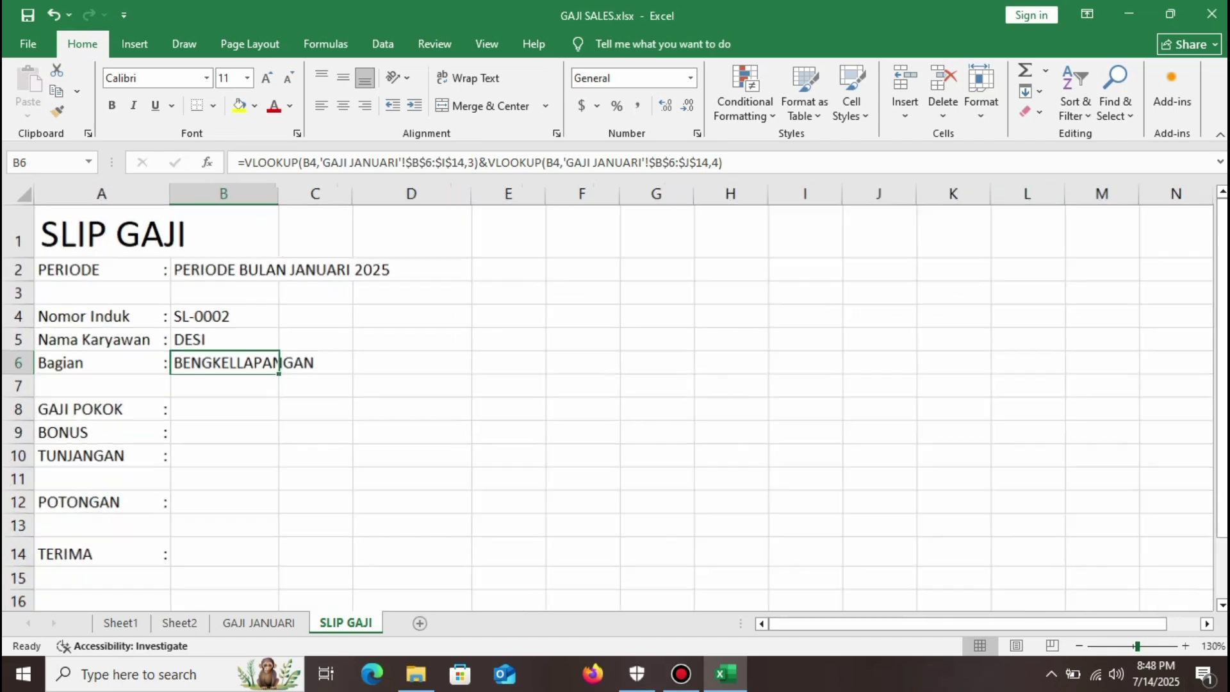
{"action": "left_click", "coordinate": [588, 434]}
{"action": "left_click", "coordinate": [225, 364]}
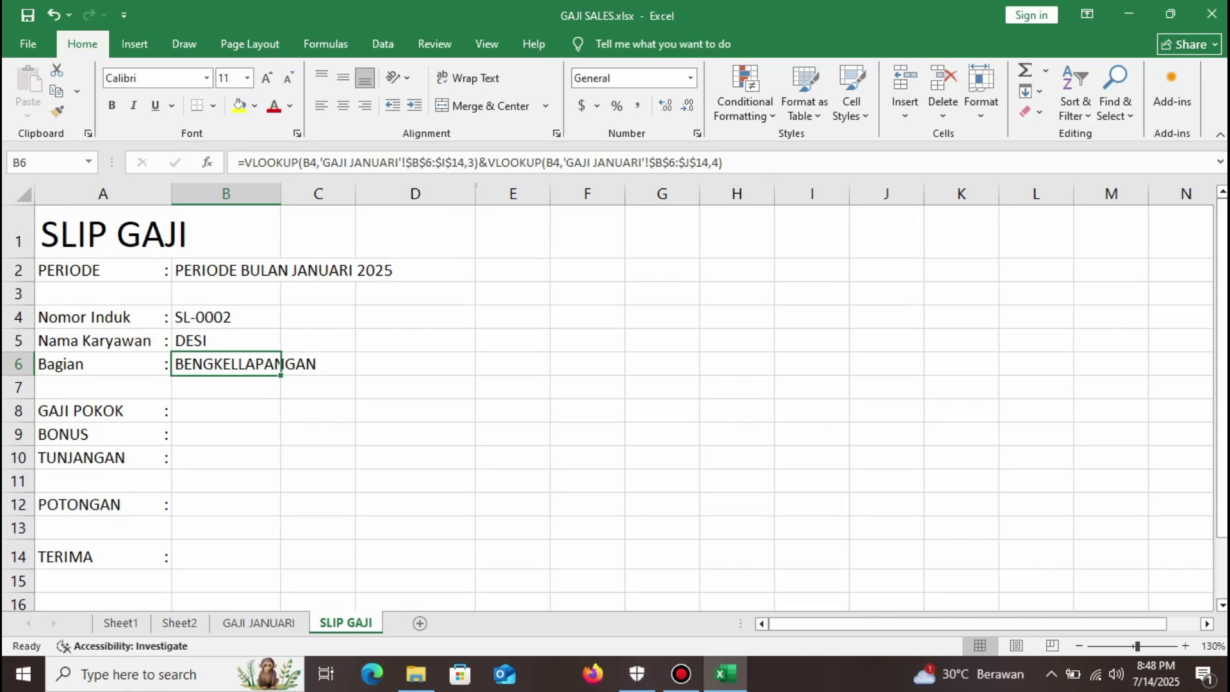
{"action": "left_click", "coordinate": [479, 163]}
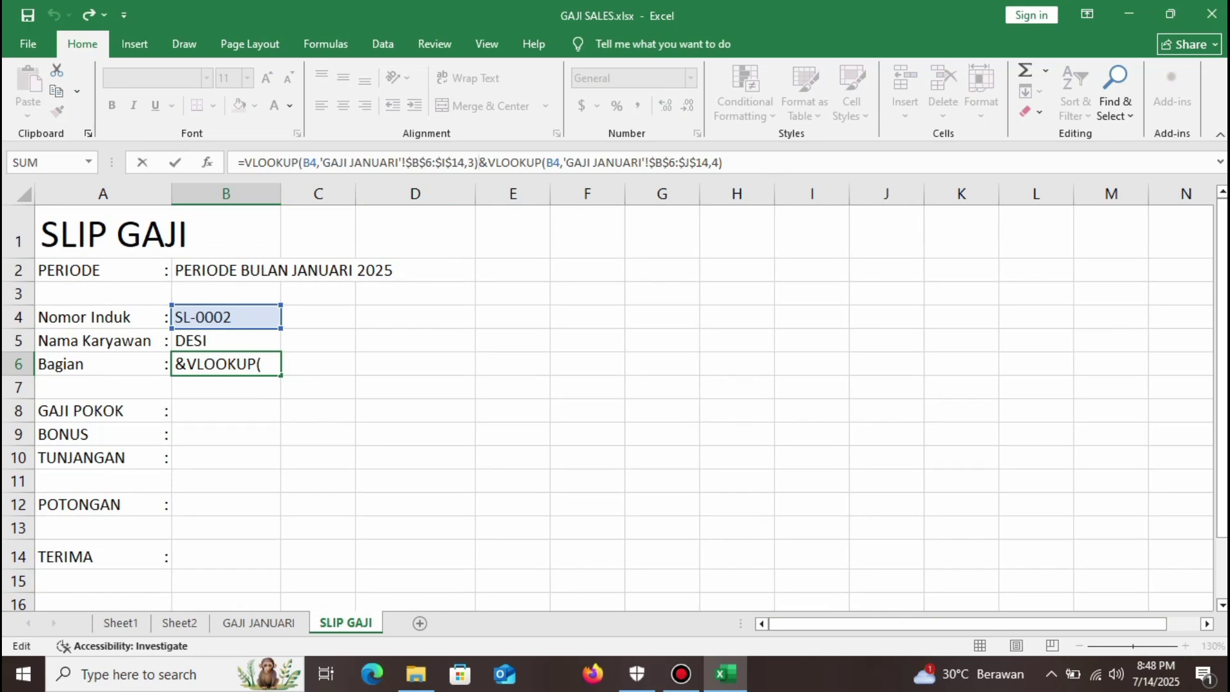
Insert &" - "& between B6's two VLOOKUPs so it reads BENGKEL - LAPANGAN.
{"action": "left_click", "coordinate": [488, 162]}
{"action": "type", "text": "\""}
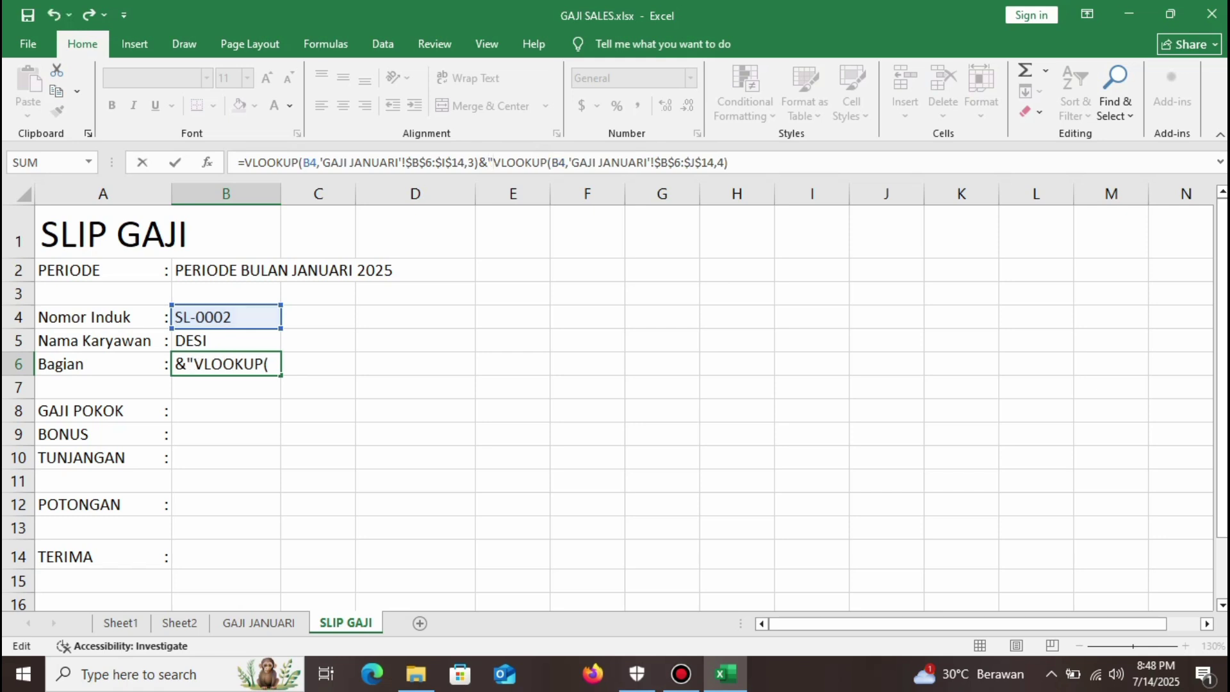
{"action": "type", "text": " \""}
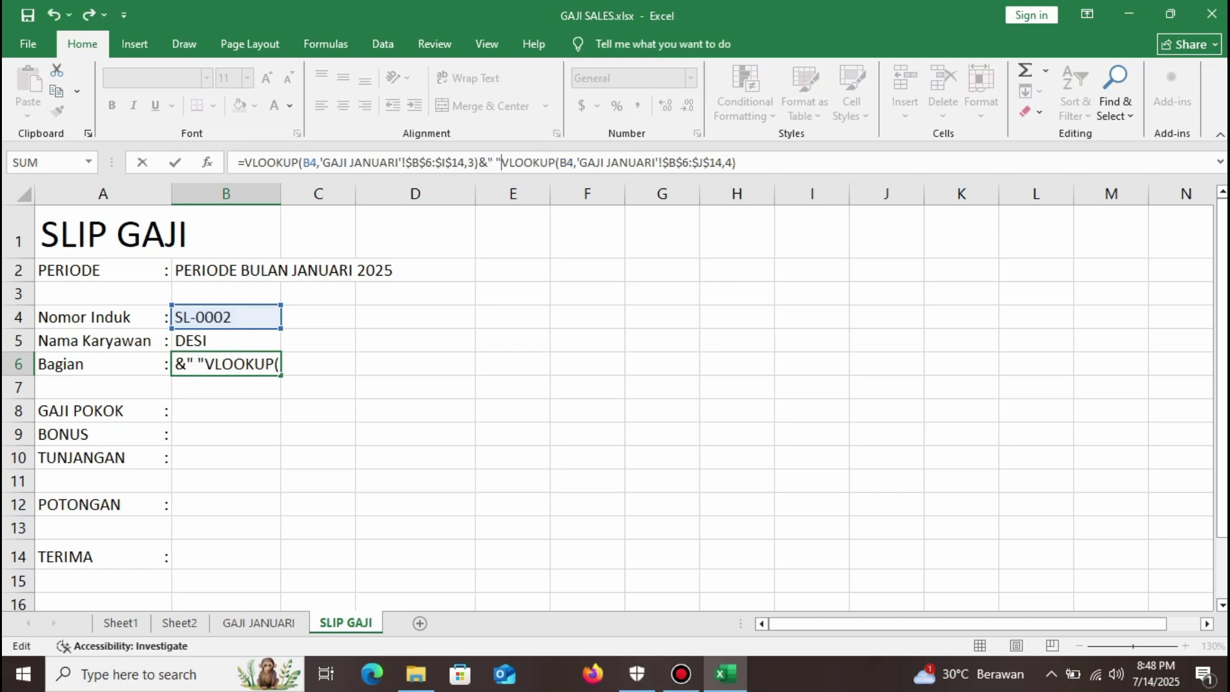
{"action": "type", "text": "&"}
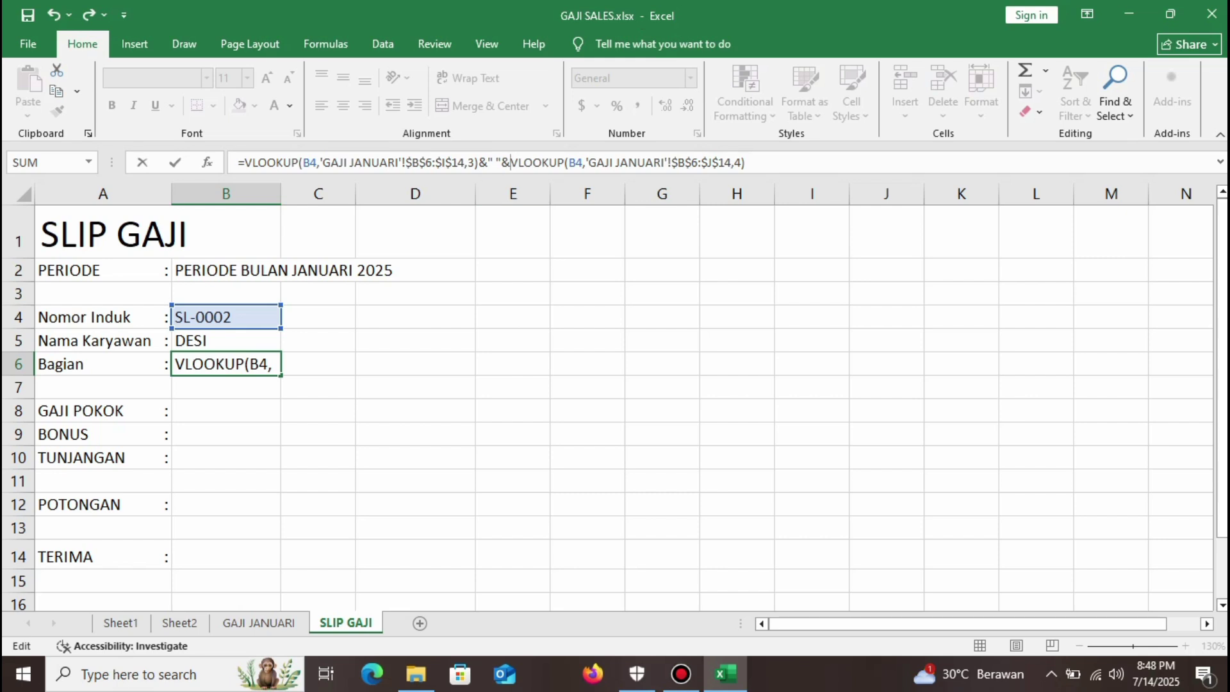
{"action": "key", "text": "Return"}
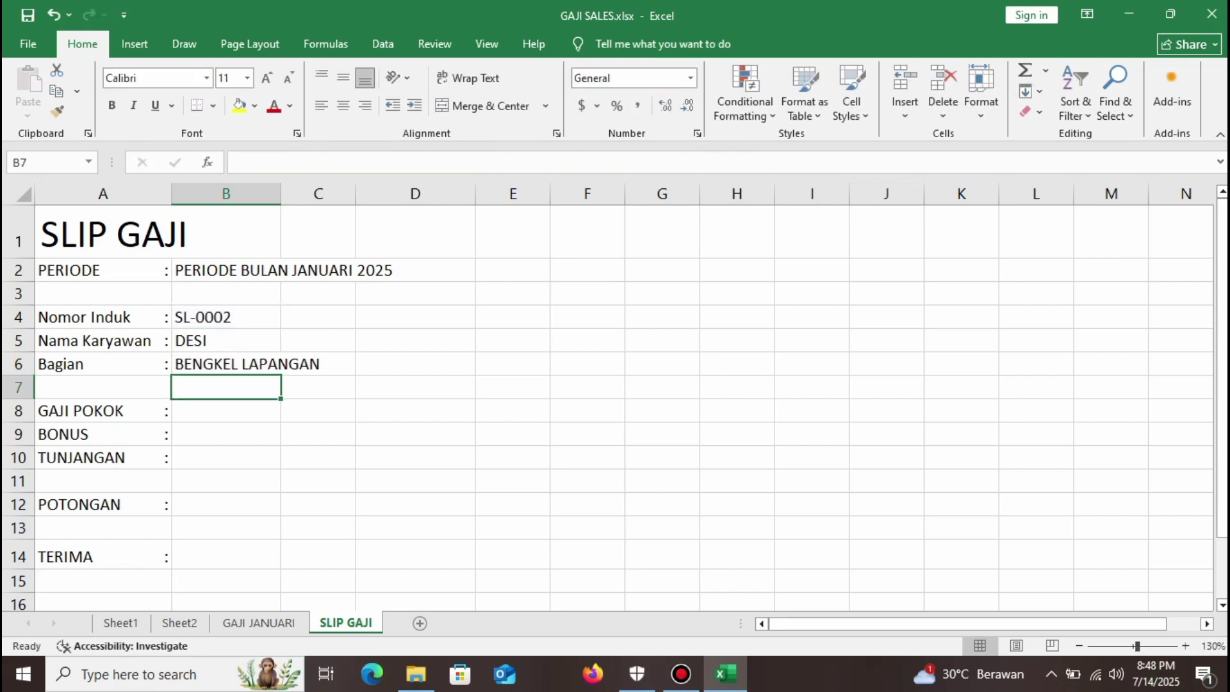
{"action": "left_click", "coordinate": [226, 364]}
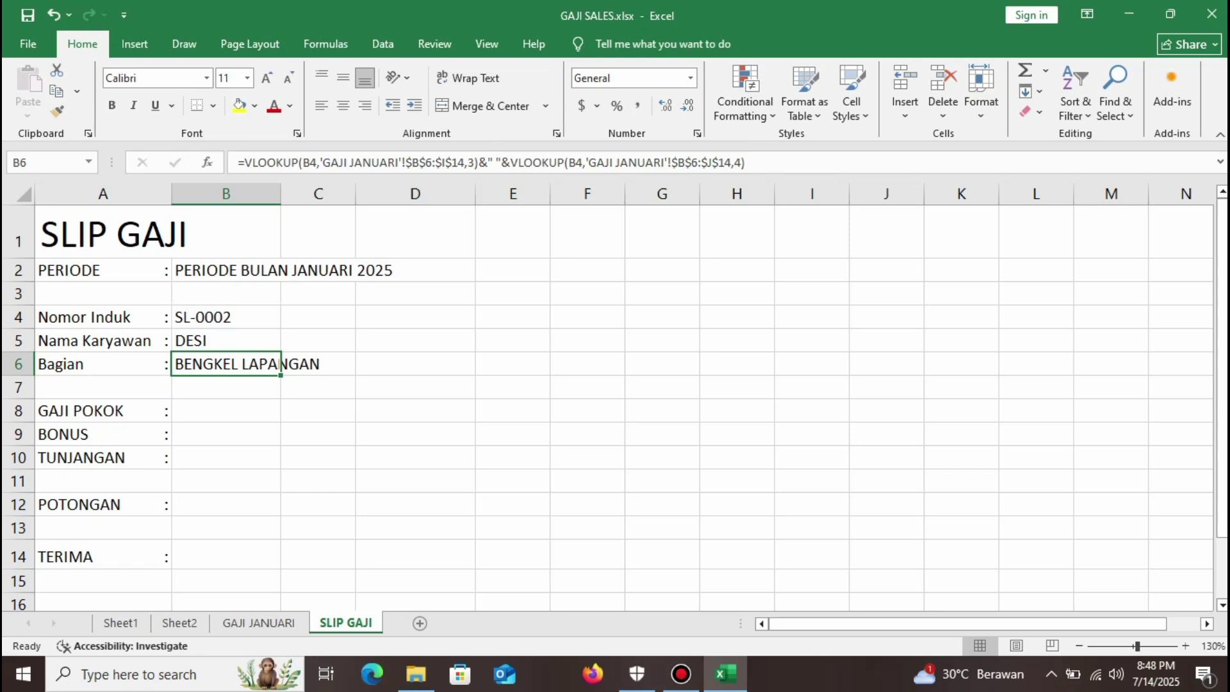
{"action": "left_click", "coordinate": [495, 162]}
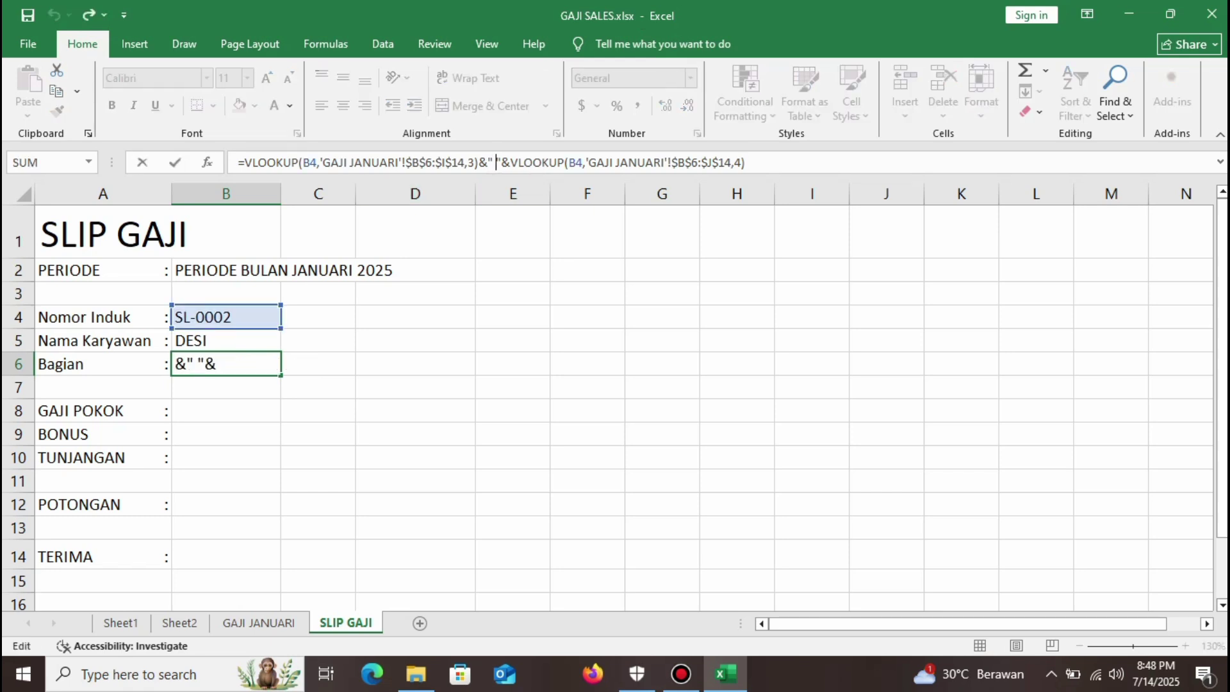
{"action": "type", "text": "-"}
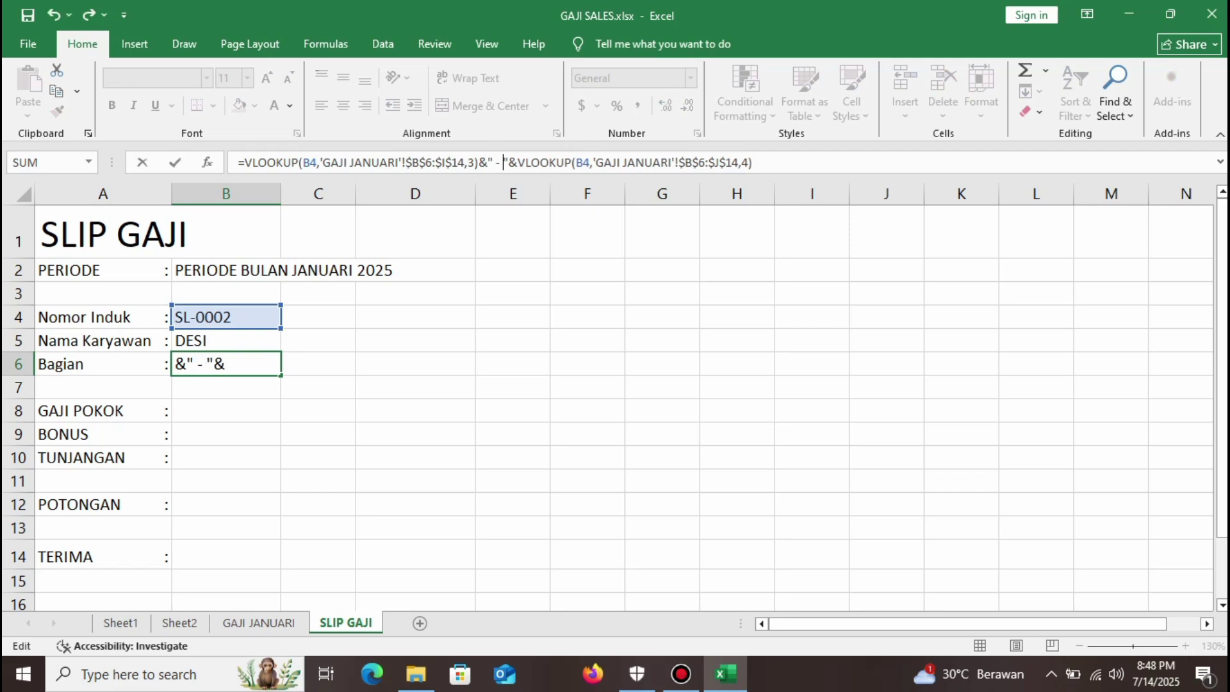
{"action": "key", "text": "Return"}
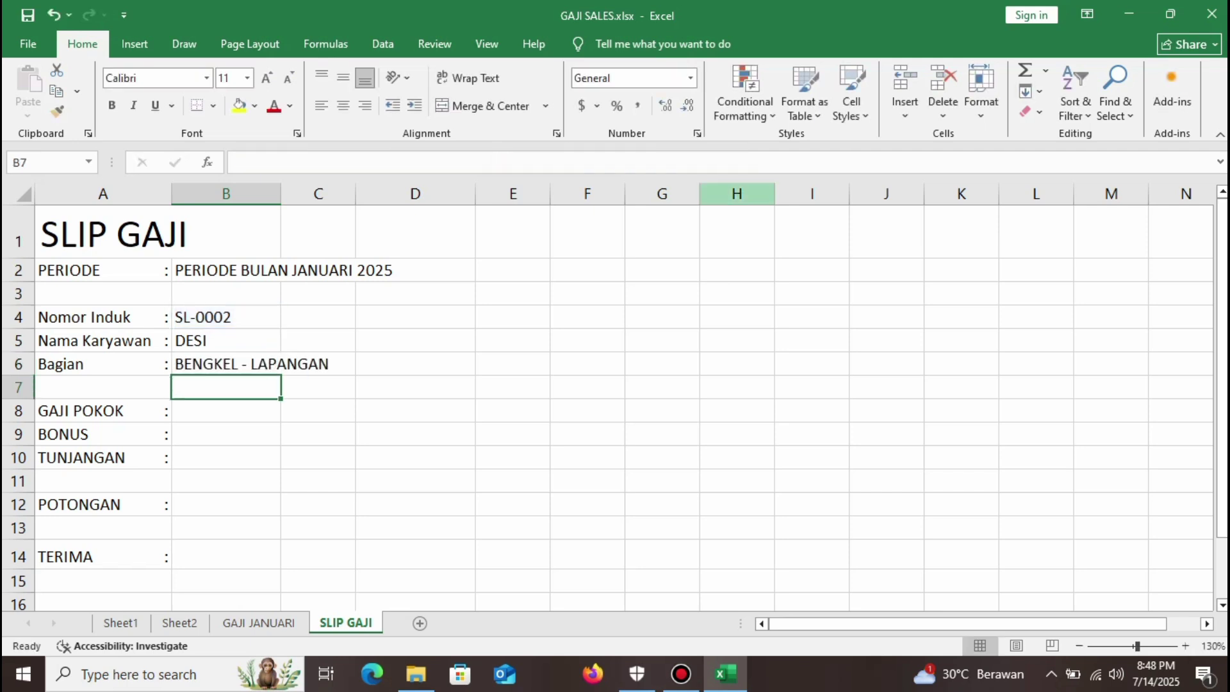
{"action": "left_click", "coordinate": [225, 364]}
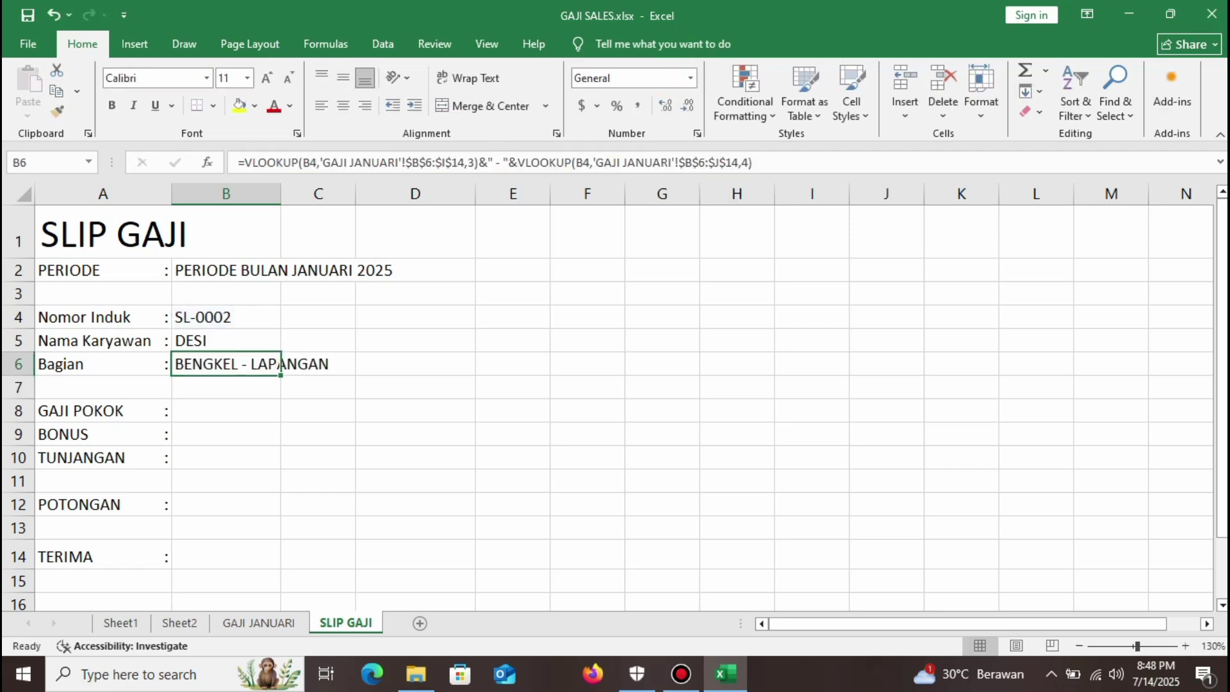
{"action": "left_click", "coordinate": [506, 163]}
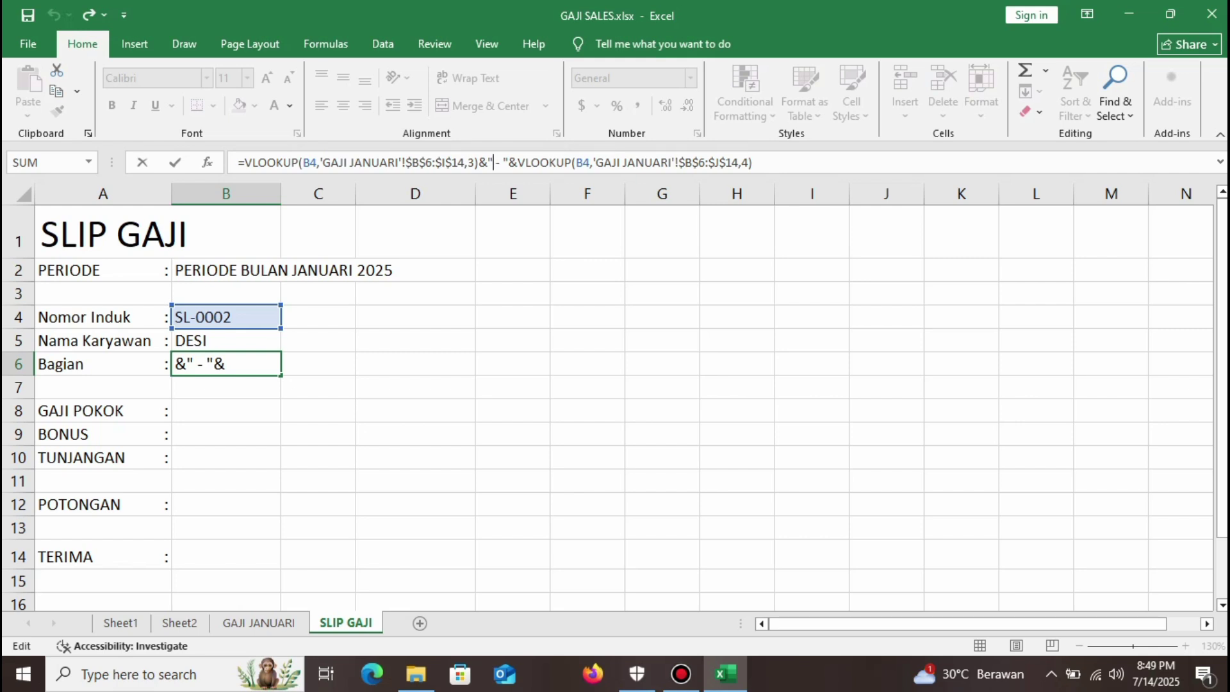
{"action": "key", "text": "Return"}
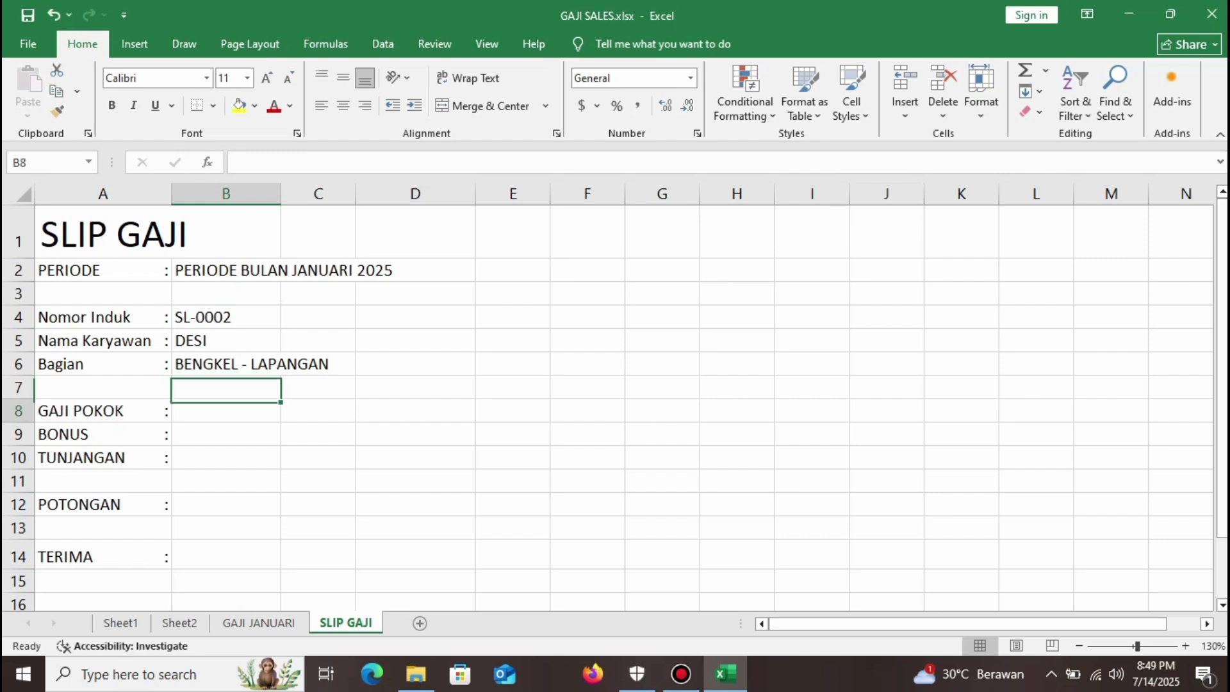
Abandon the VLOOKUP started in B8 and move to Nama Karyawan cell B5.
{"action": "left_click", "coordinate": [226, 410]}
{"action": "type", "text": "=V"}
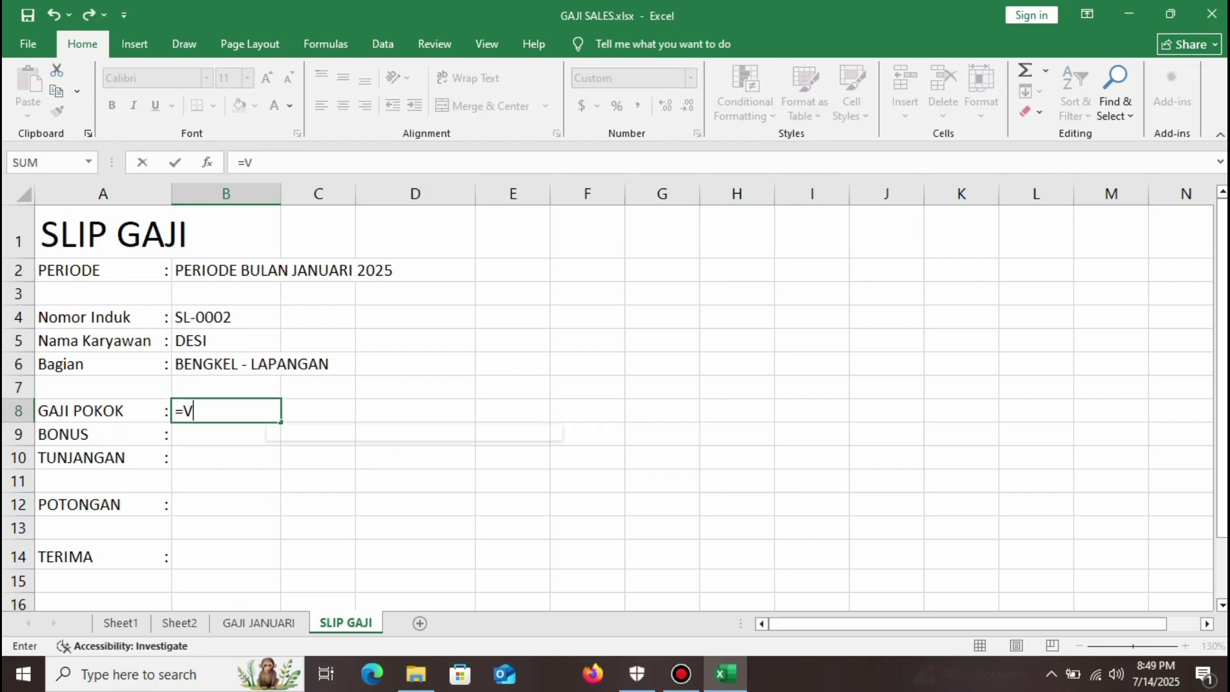
{"action": "type", "text": "LOOKUP"}
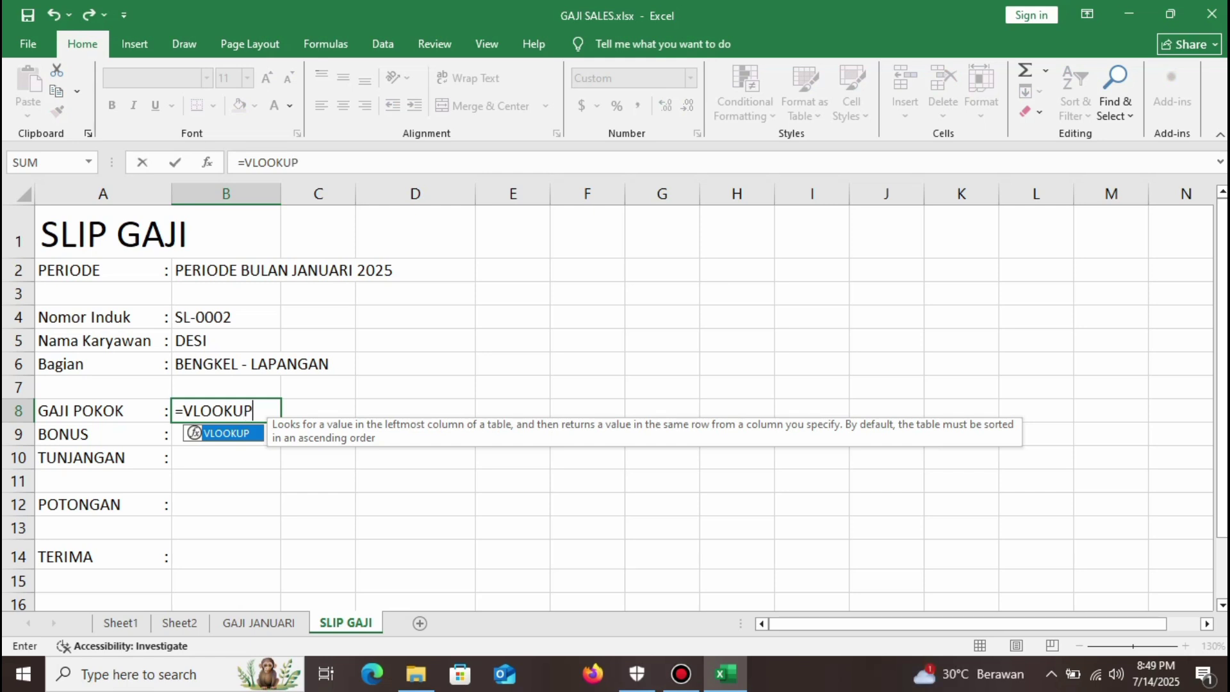
{"action": "key", "text": "Escape"}
{"action": "key", "text": "Escape"}
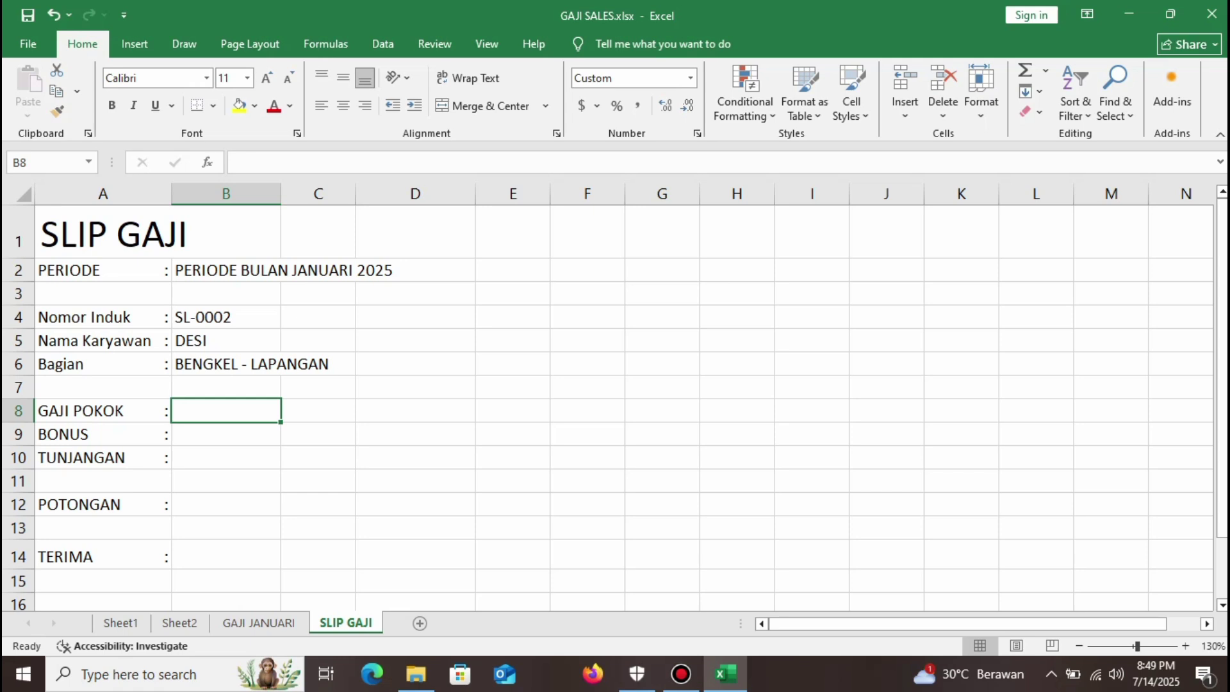
{"action": "key", "text": "Up"}
{"action": "key", "text": "Up"}
{"action": "key", "text": "Up"}
{"action": "key", "text": "Up"}
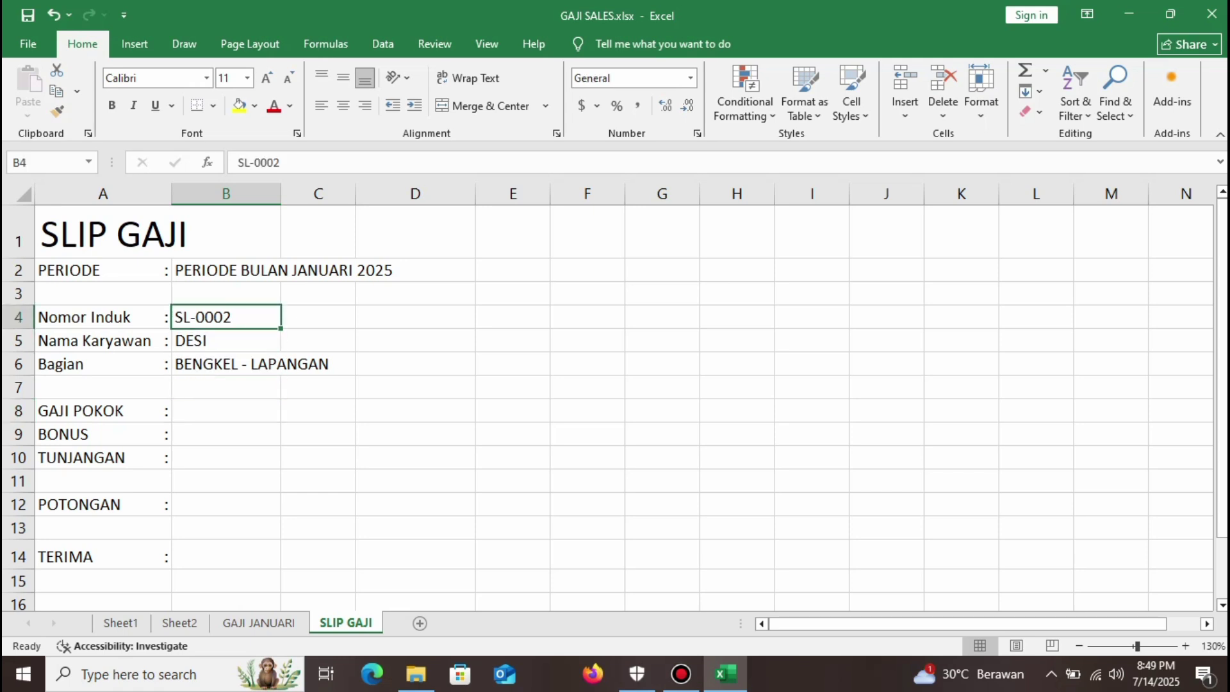
{"action": "key", "text": "Down"}
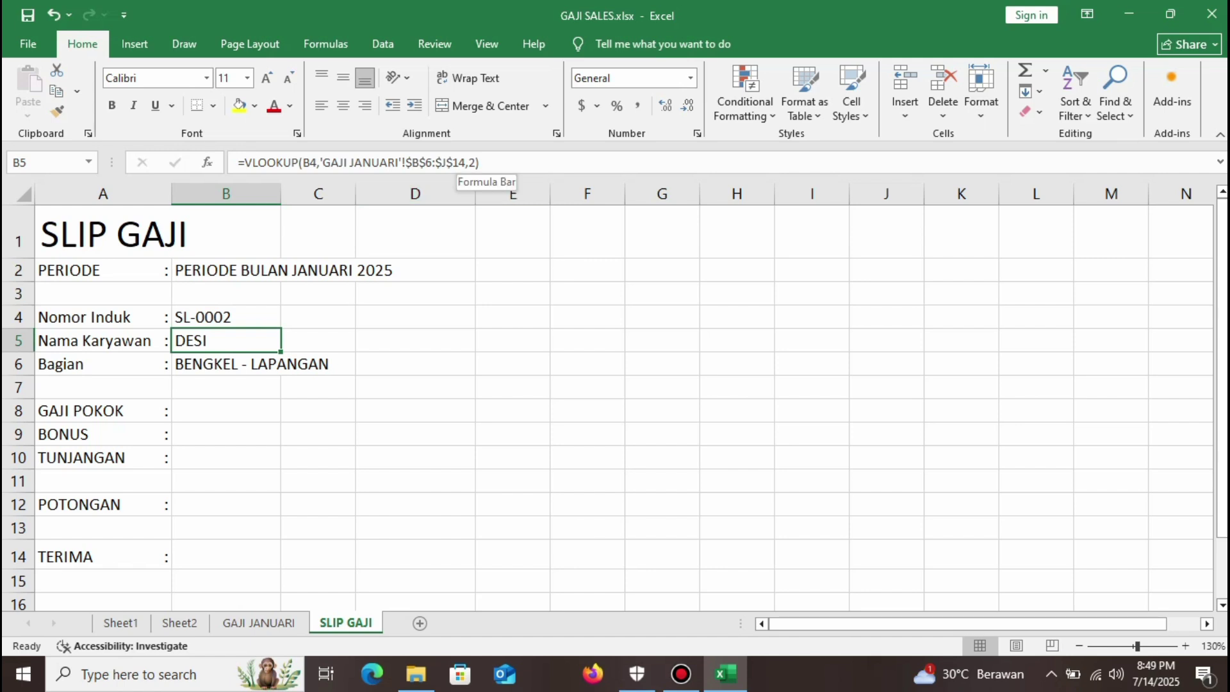
Prefix B5's formula with an apostrophe so it shows as text, then copy B5.
{"action": "left_click", "coordinate": [238, 162]}
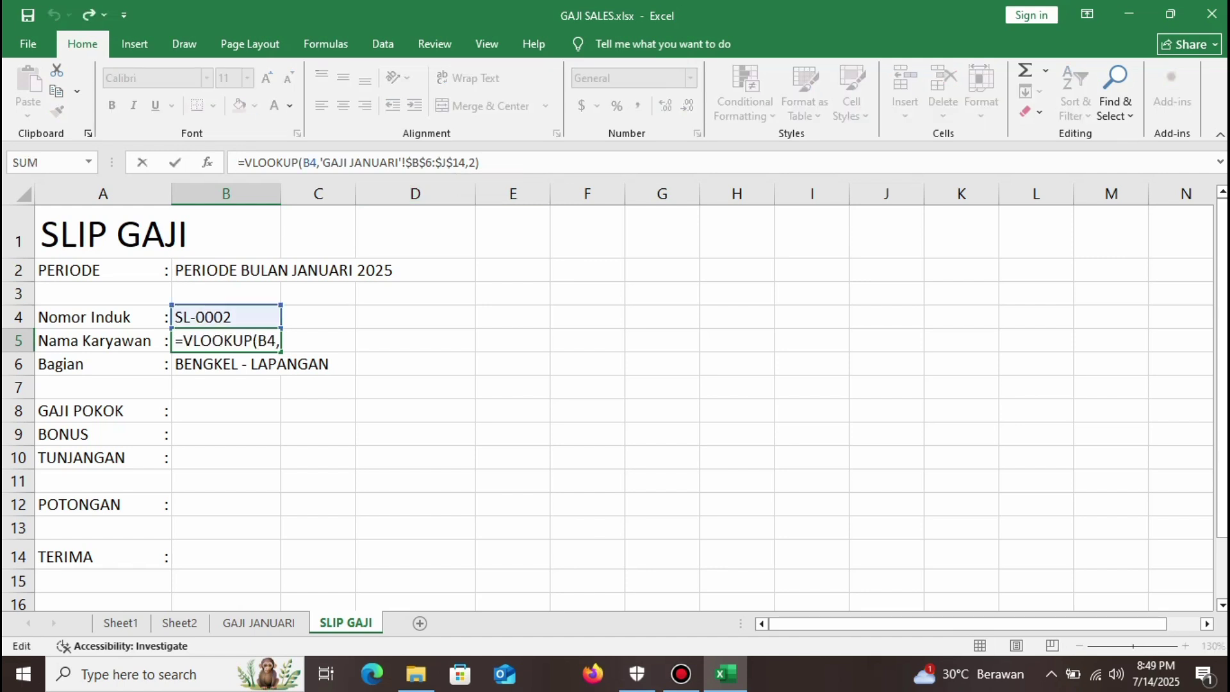
{"action": "type", "text": "'"}
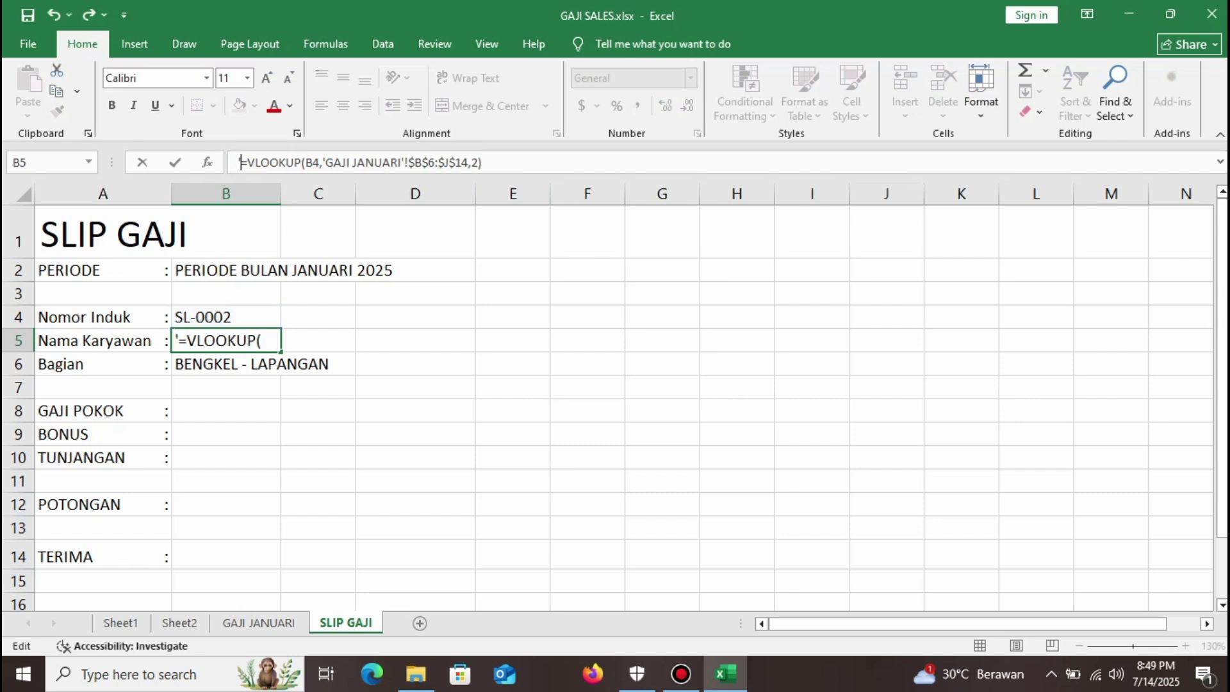
{"action": "key", "text": "Return"}
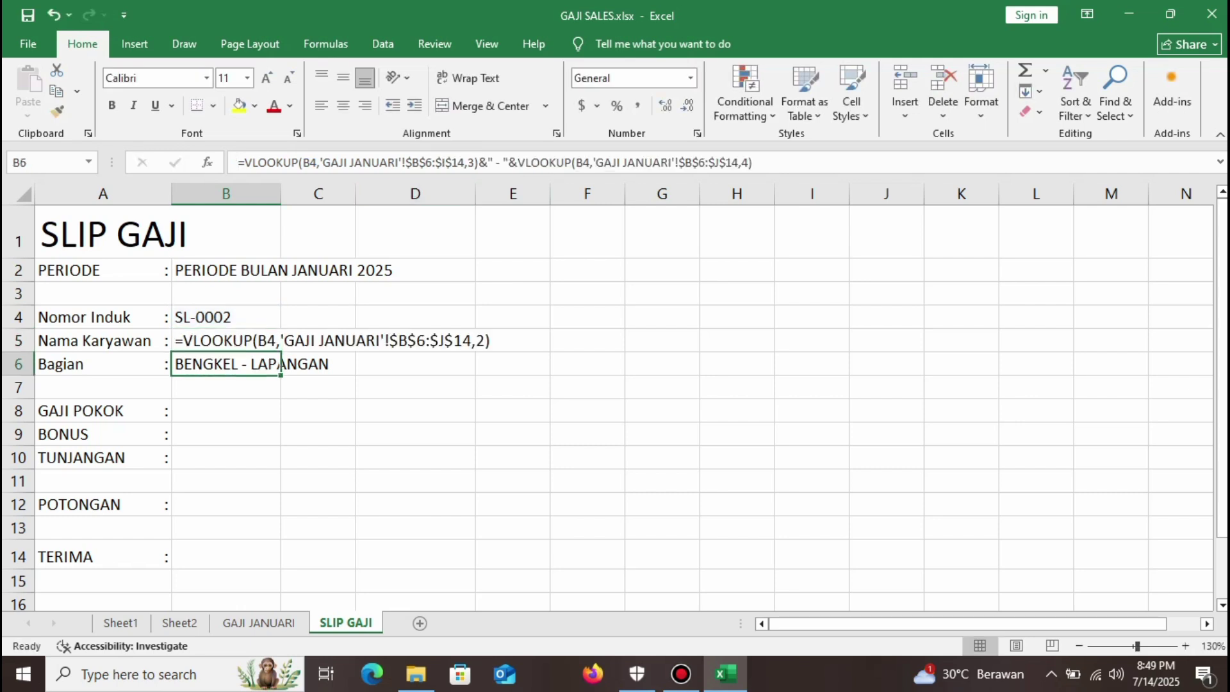
{"action": "left_click", "coordinate": [226, 340]}
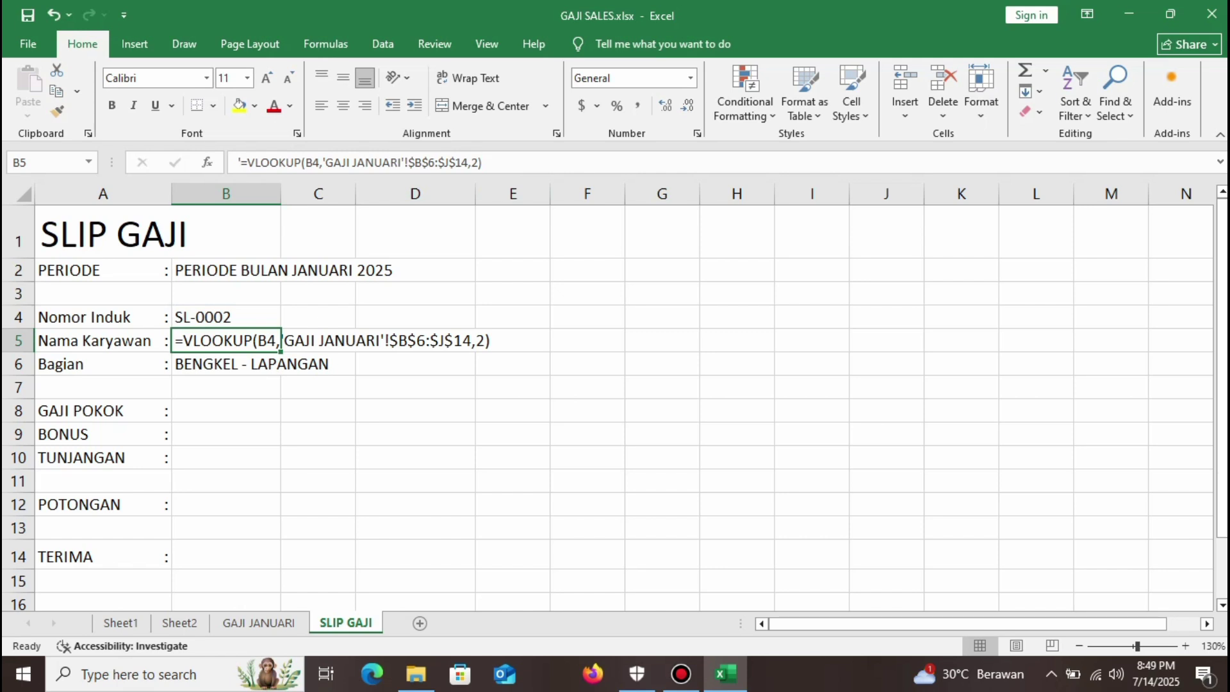
{"action": "key", "text": "ctrl+c"}
{"action": "left_click", "coordinate": [226, 411]}
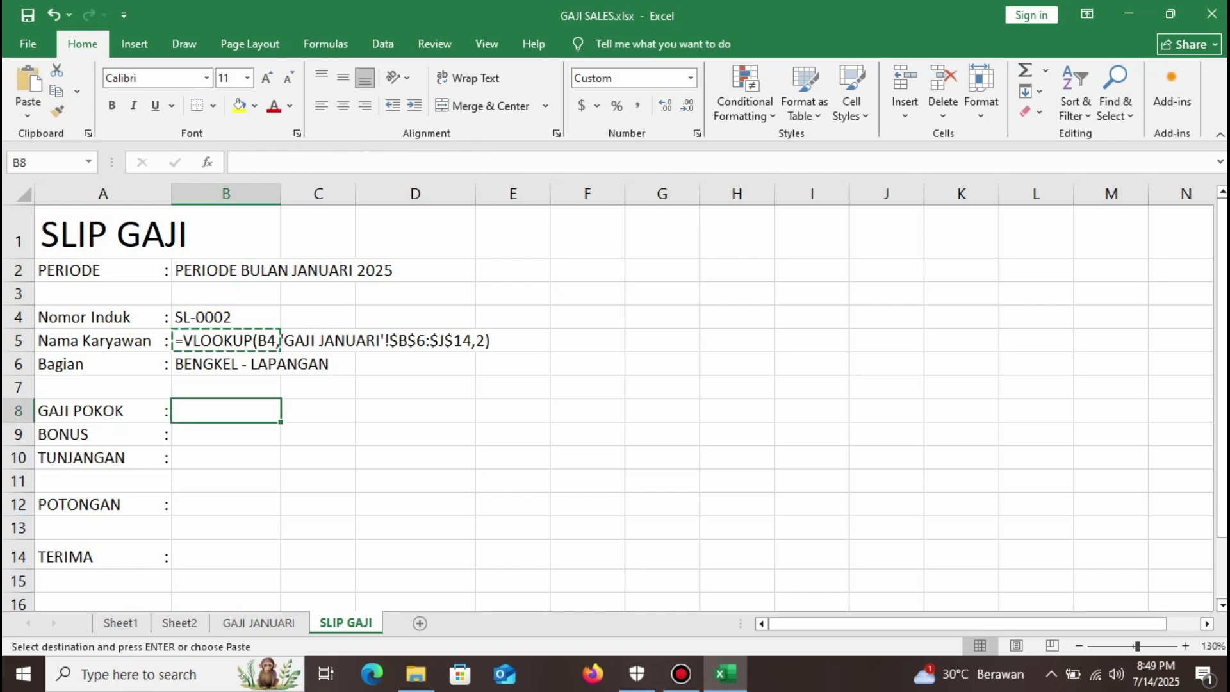
Paste the copied VLOOKUP formula into B8, B9, B10 and B12.
{"action": "key", "text": "ctrl+v"}
{"action": "left_click", "coordinate": [226, 434]}
{"action": "key", "text": "ctrl+v"}
{"action": "left_click", "coordinate": [225, 458]}
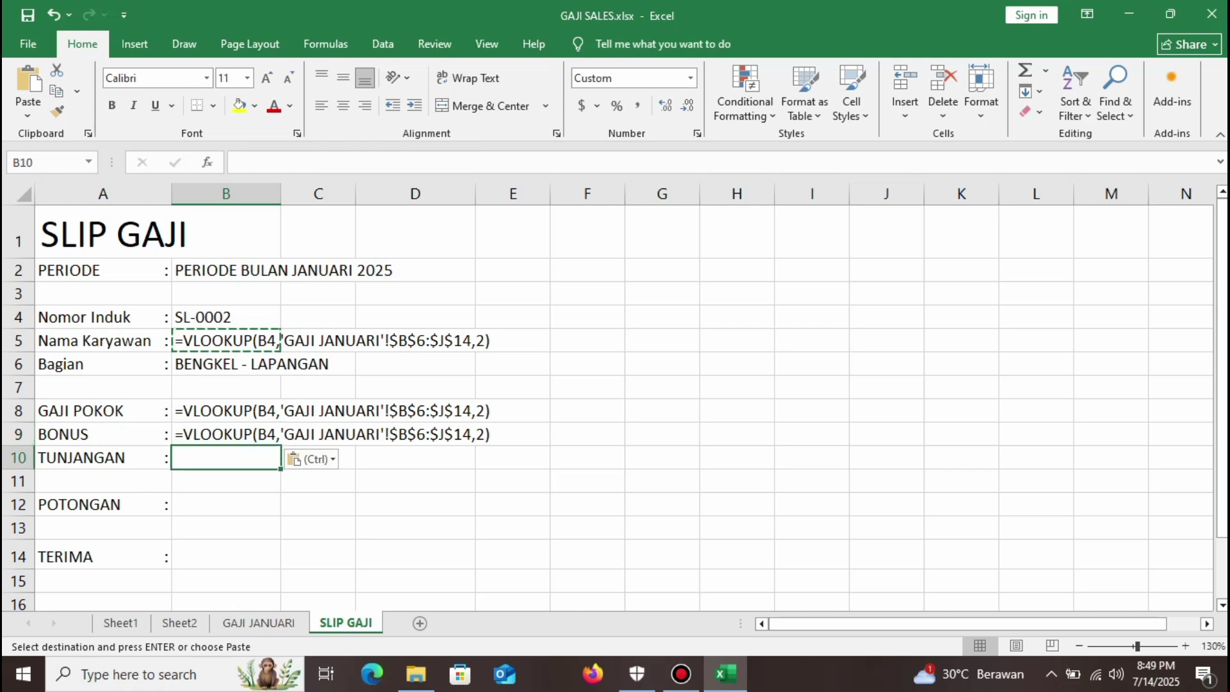
{"action": "key", "text": "ctrl+v"}
{"action": "left_click", "coordinate": [225, 505]}
{"action": "key", "text": "ctrl+v"}
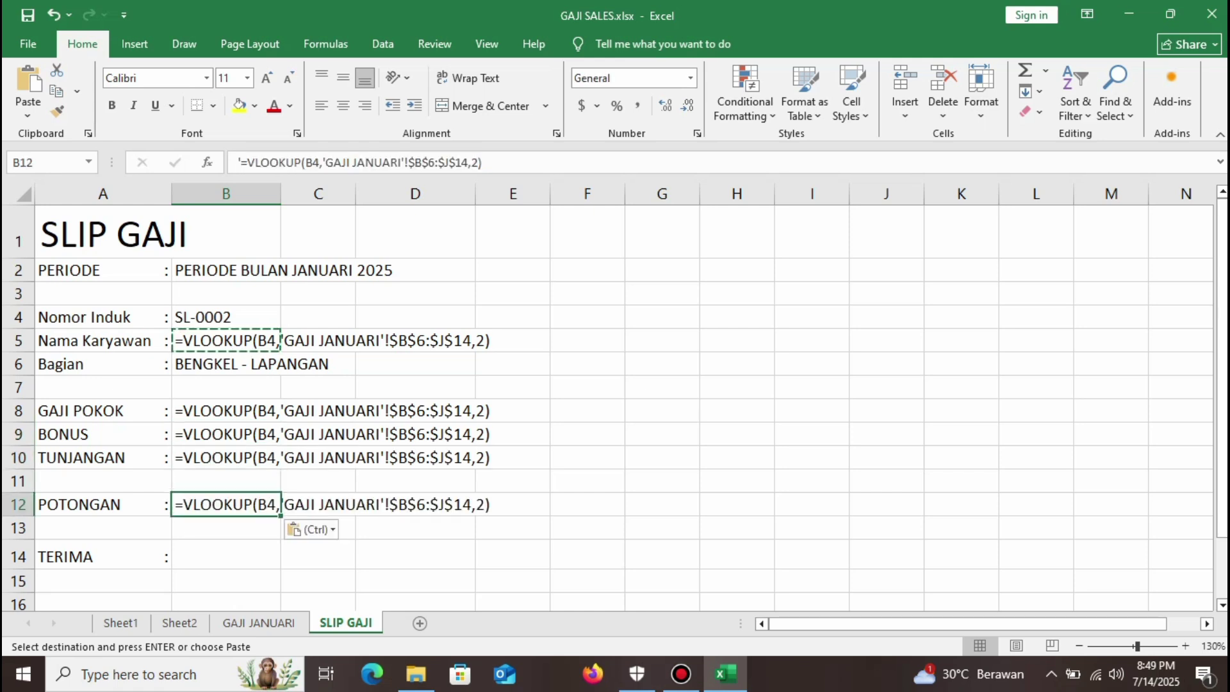
Paste the VLOOKUP formula into the TERIMA cell D14 and end the copy mode.
{"action": "left_click", "coordinate": [318, 555]}
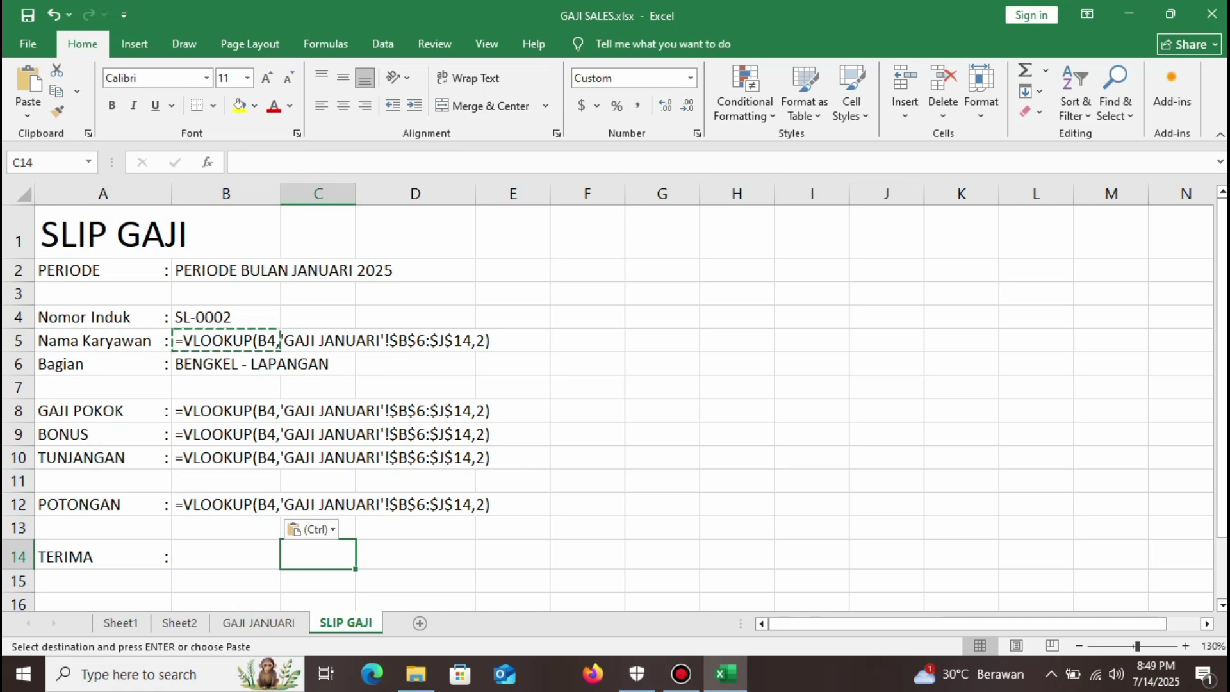
{"action": "left_click", "coordinate": [312, 529]}
{"action": "key", "text": "ctrl"}
{"action": "key", "text": "ctrl"}
{"action": "key", "text": "ctrl"}
{"action": "left_click", "coordinate": [416, 554]}
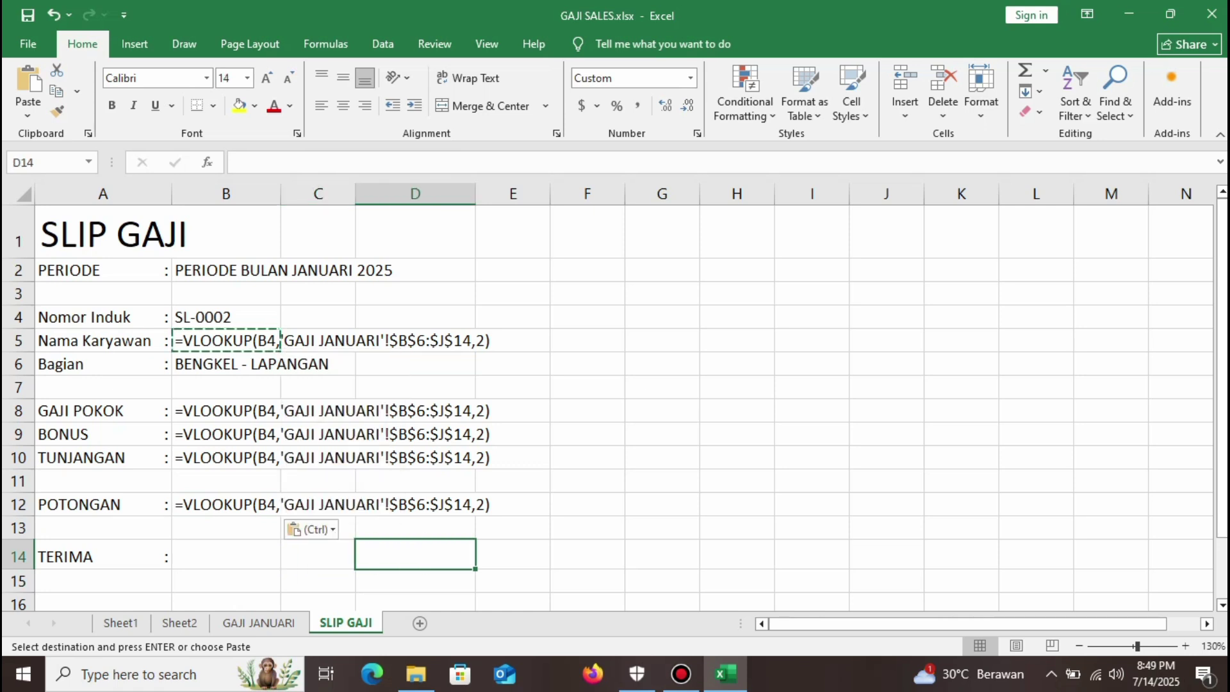
{"action": "key", "text": "ctrl+v"}
{"action": "left_click", "coordinate": [587, 528]}
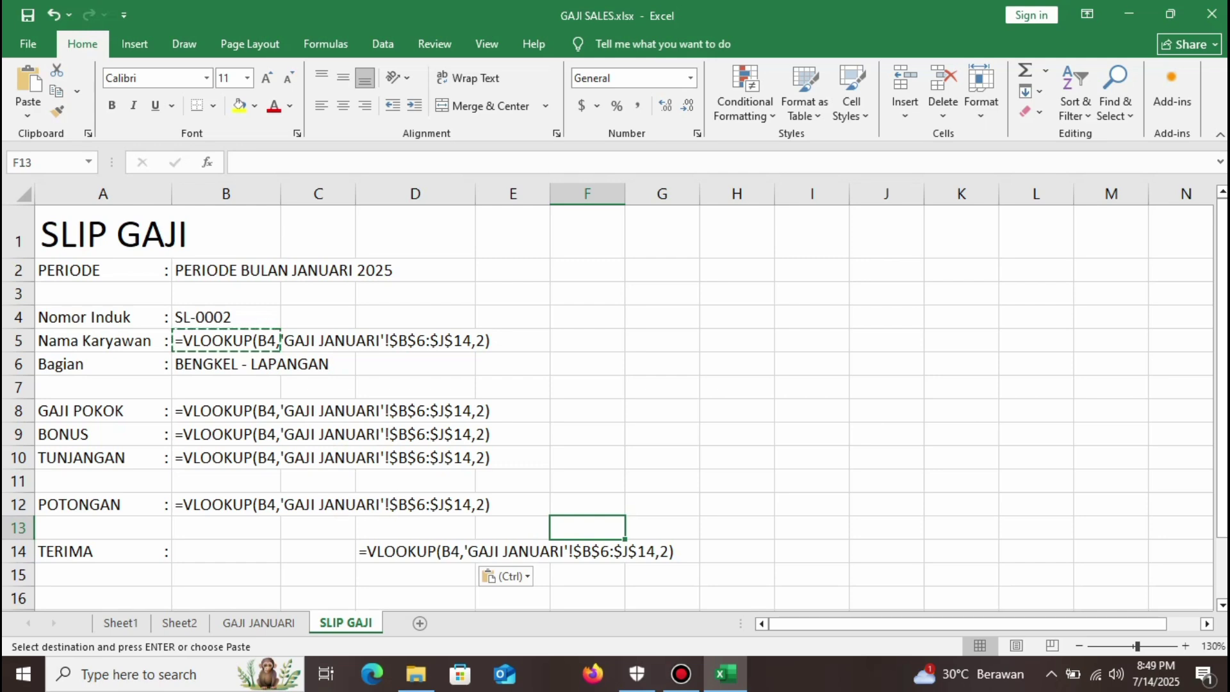
{"action": "key", "text": "Escape"}
Remove the leading apostrophe from the B5 and B8 formulas so both show DESI.
{"action": "left_click", "coordinate": [317, 340]}
{"action": "left_click", "coordinate": [226, 341]}
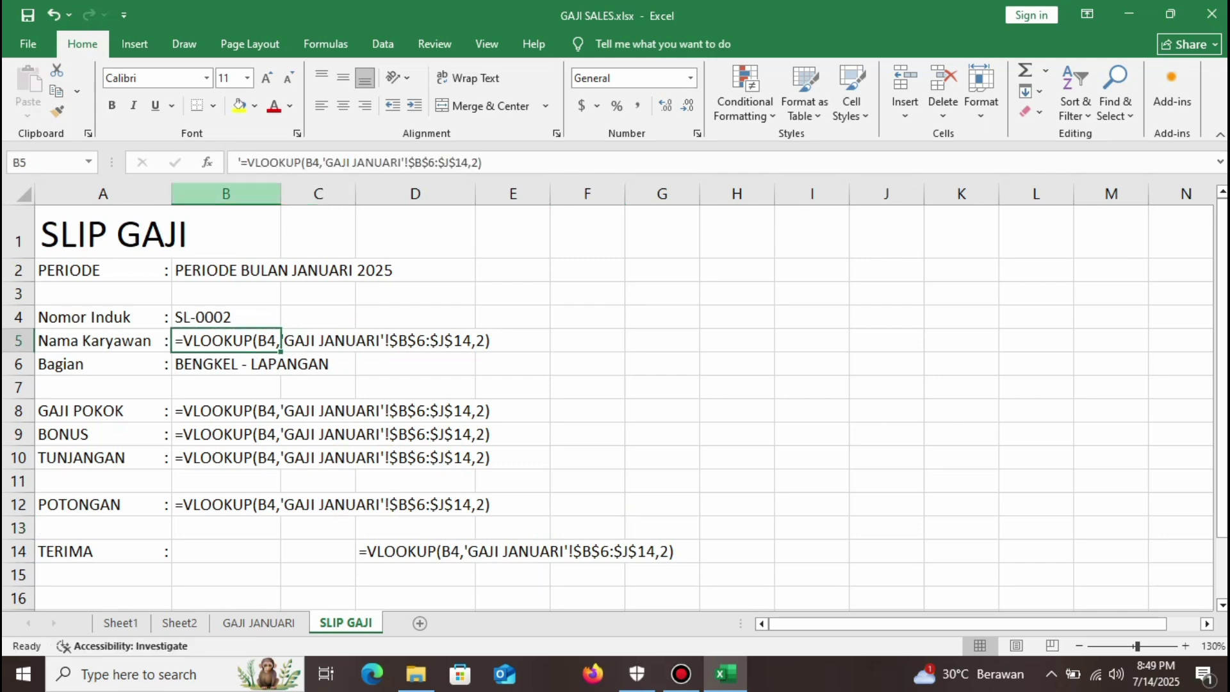
{"action": "left_click", "coordinate": [240, 163]}
{"action": "key", "text": "BackSpace"}
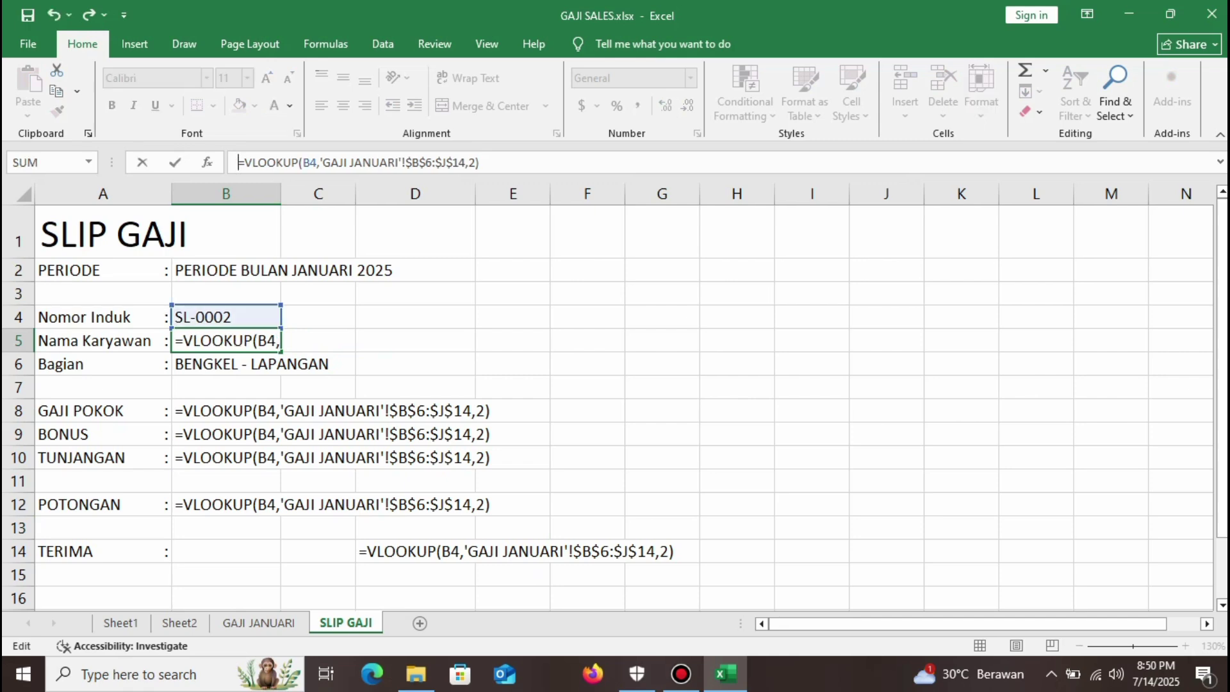
{"action": "key", "text": "Return"}
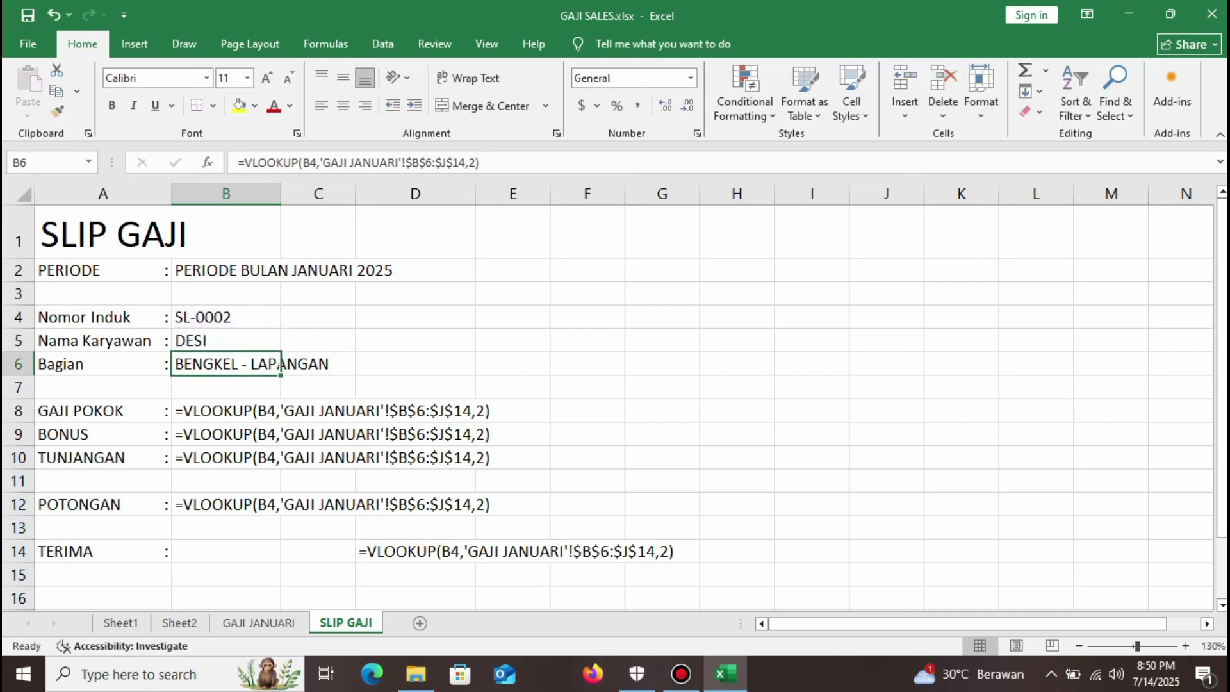
{"action": "left_click", "coordinate": [225, 411]}
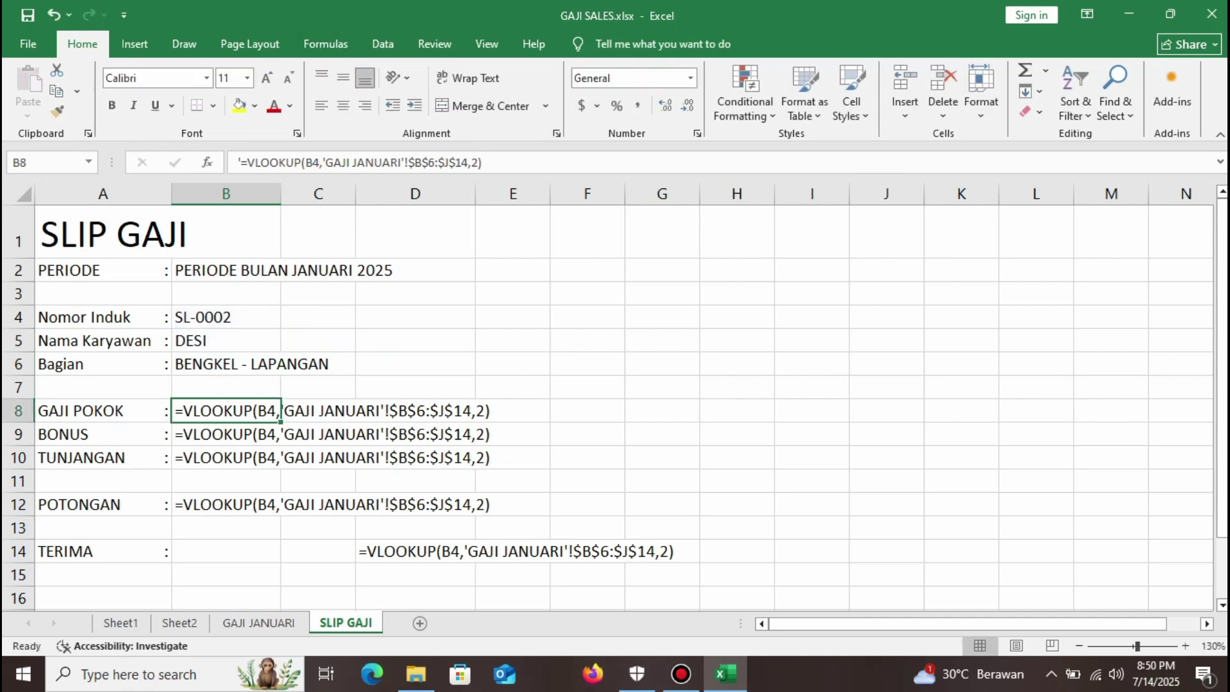
{"action": "key", "text": "F2"}
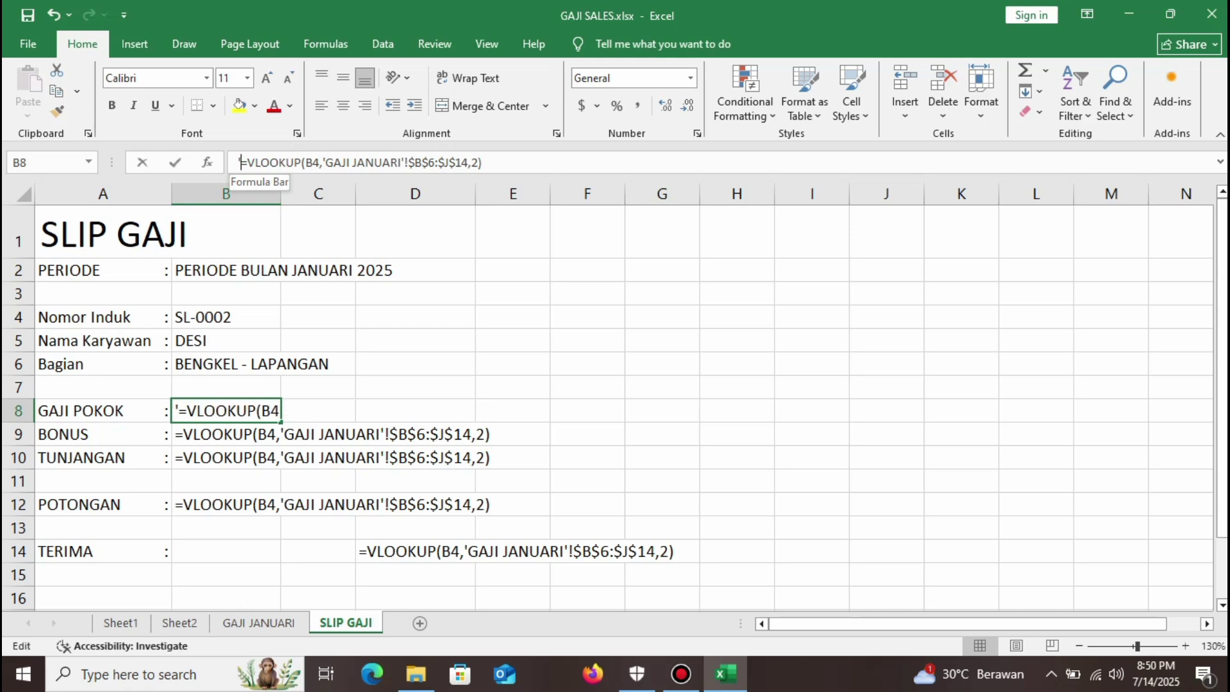
{"action": "key", "text": "Delete"}
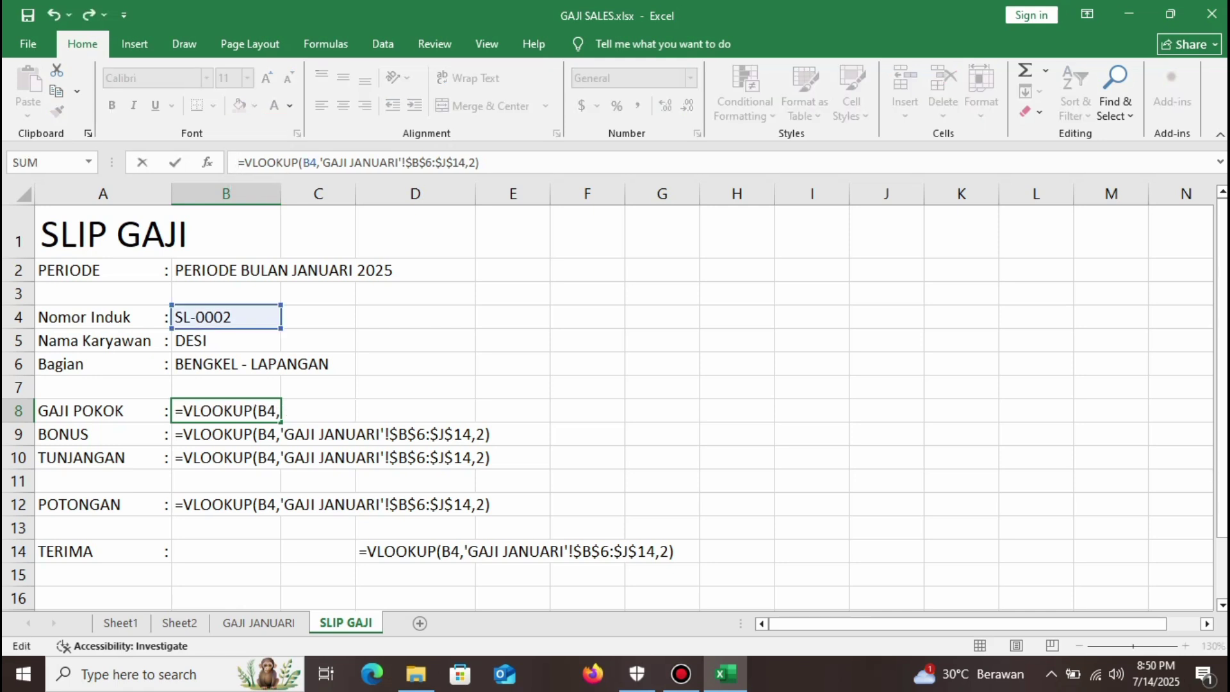
{"action": "key", "text": "Return"}
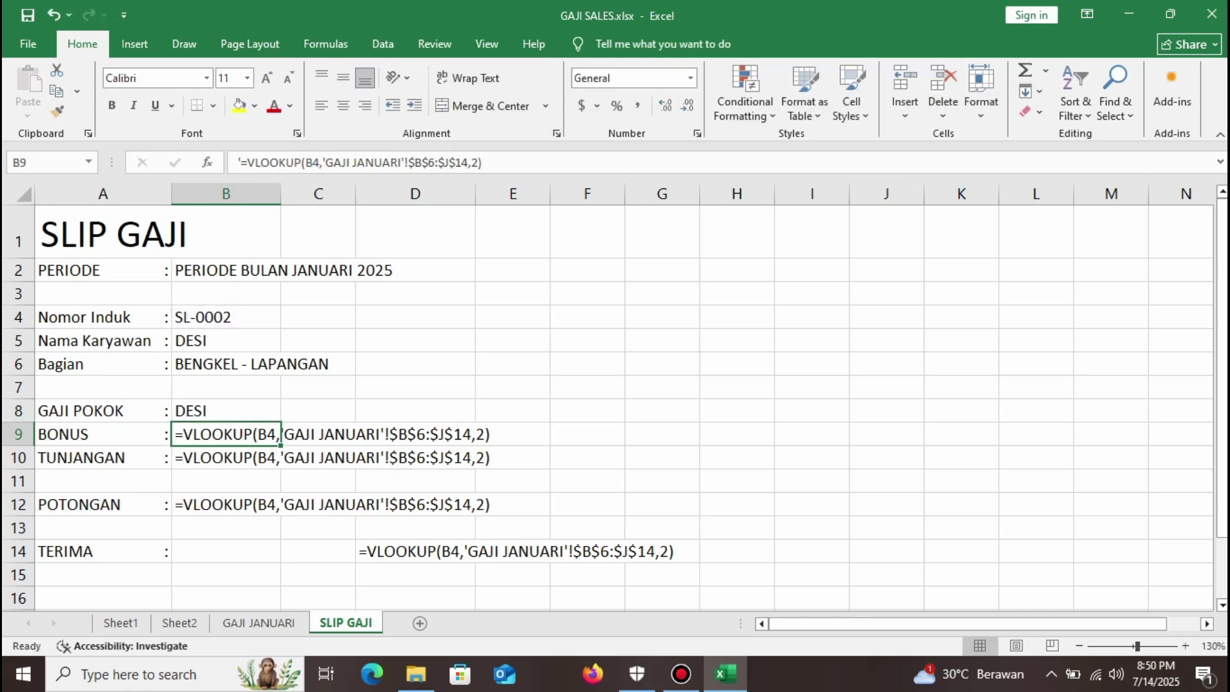
{"action": "left_click", "coordinate": [226, 411]}
Remove the leading apostrophe from the BONUS (B9) and TUNJANGAN (B10) formulas.
{"action": "left_click", "coordinate": [226, 435]}
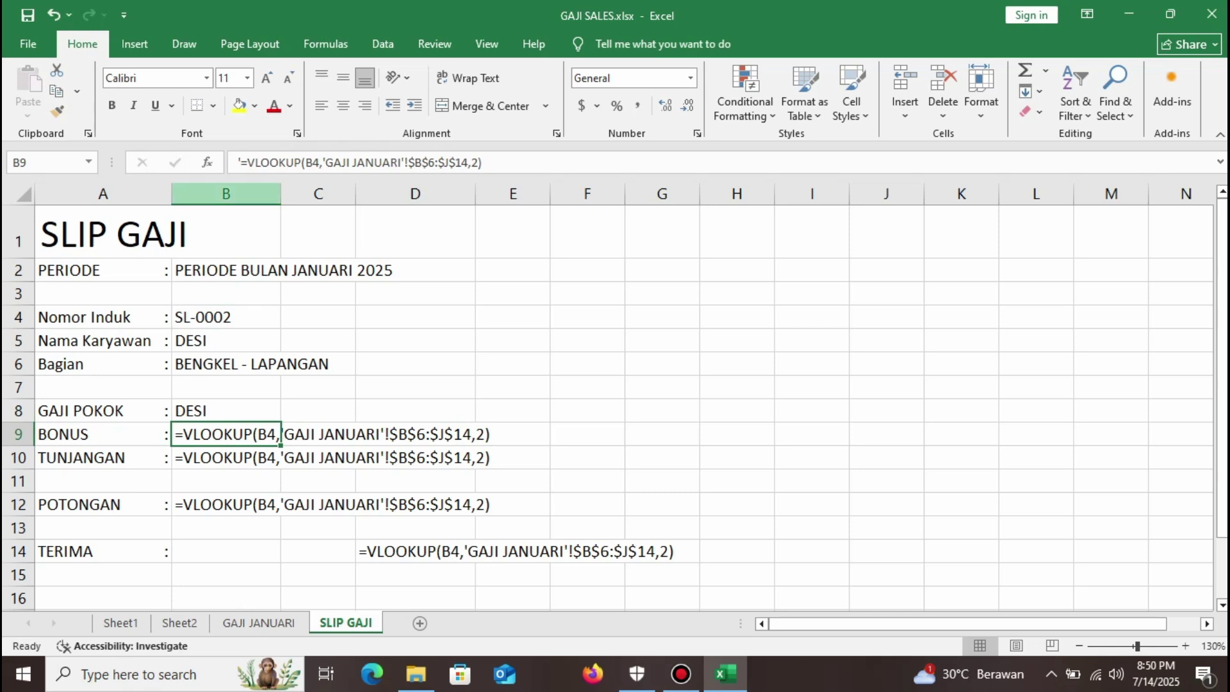
{"action": "left_click", "coordinate": [238, 163]}
{"action": "type", "text": "'"}
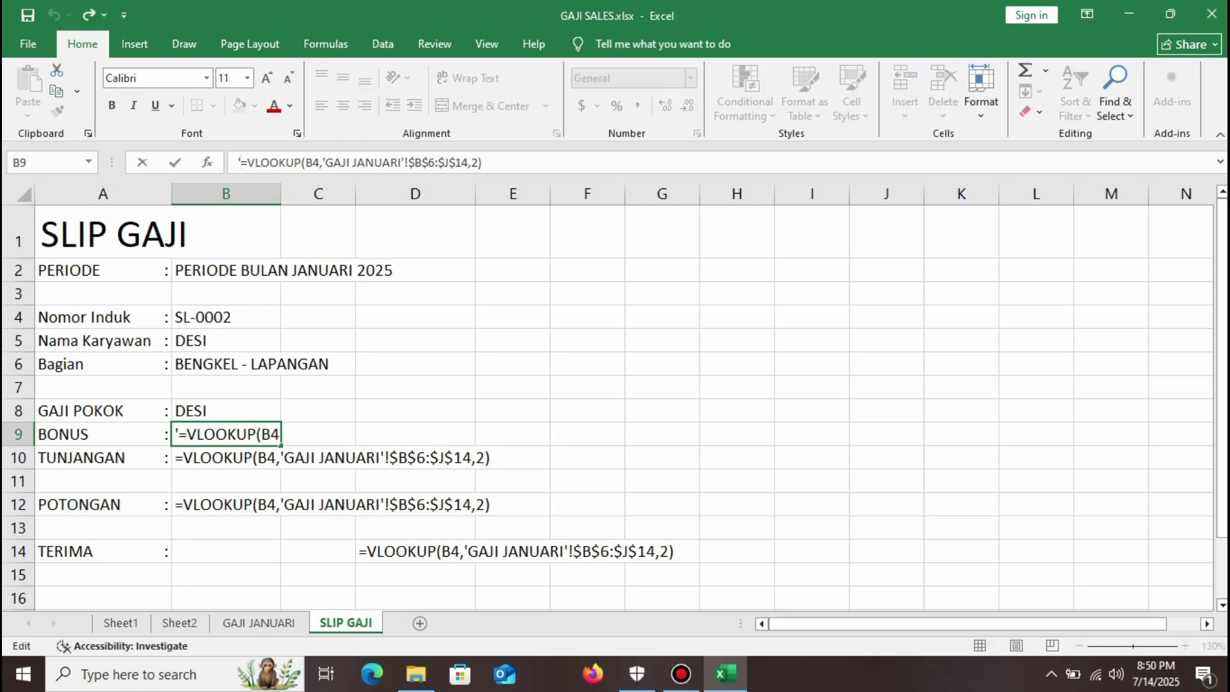
{"action": "key", "text": "BackSpace"}
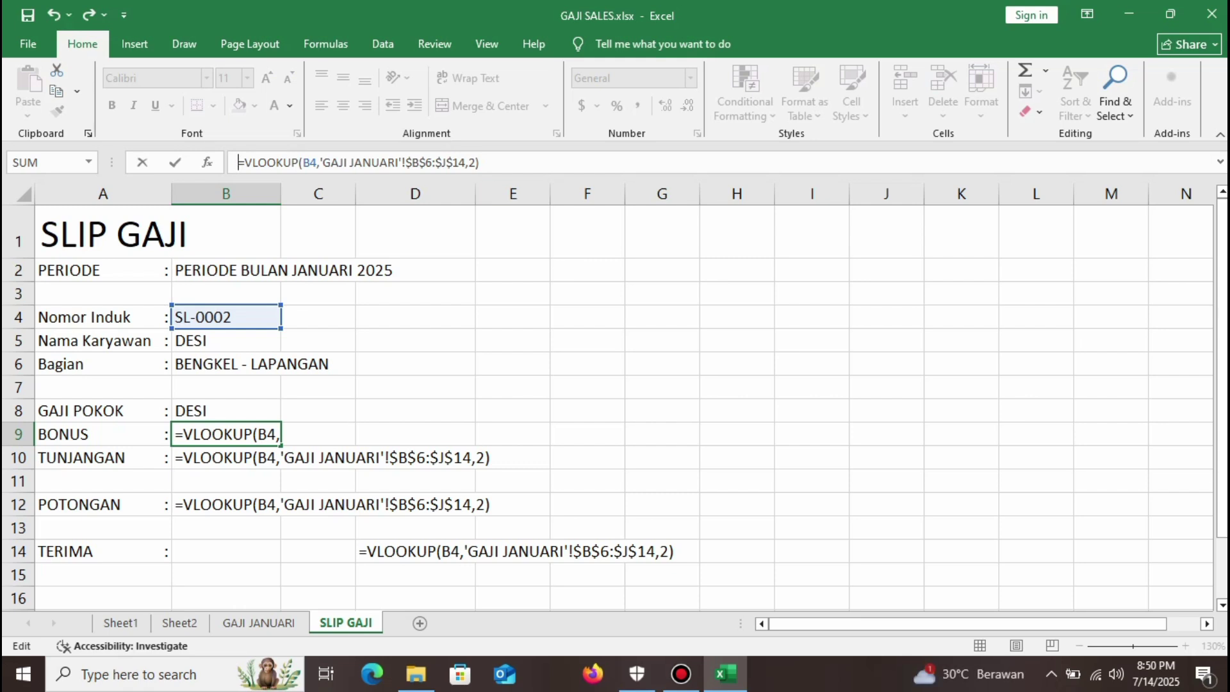
{"action": "key", "text": "Return"}
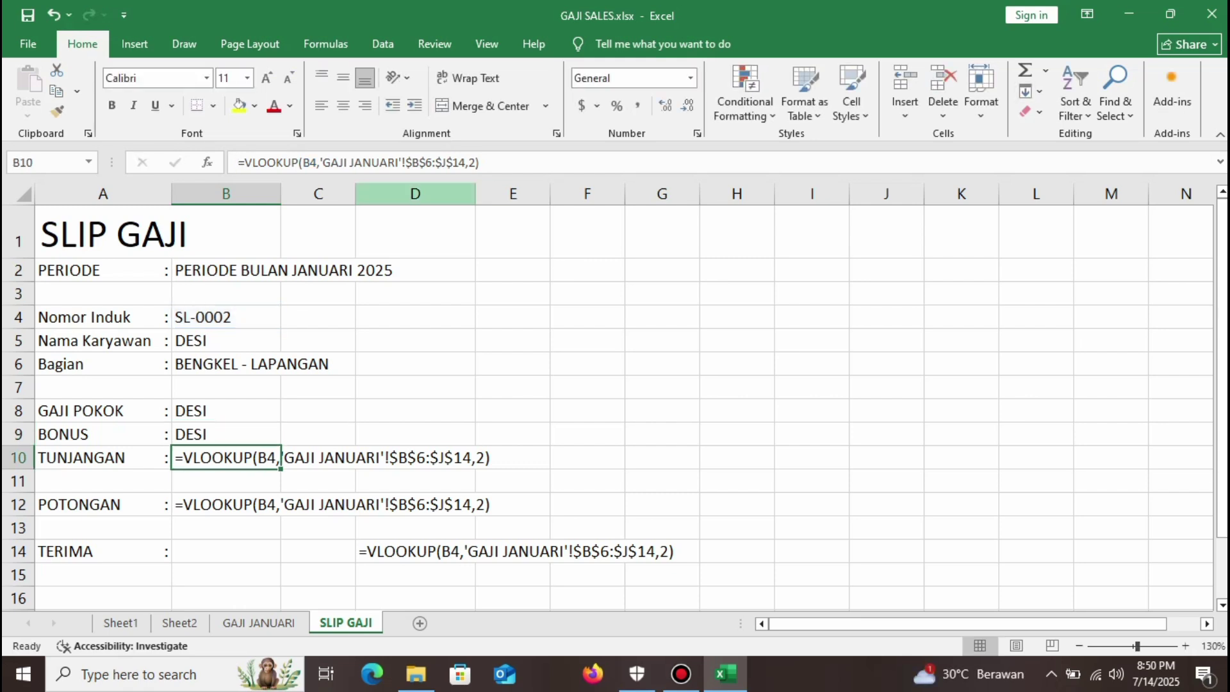
{"action": "left_click", "coordinate": [461, 162]}
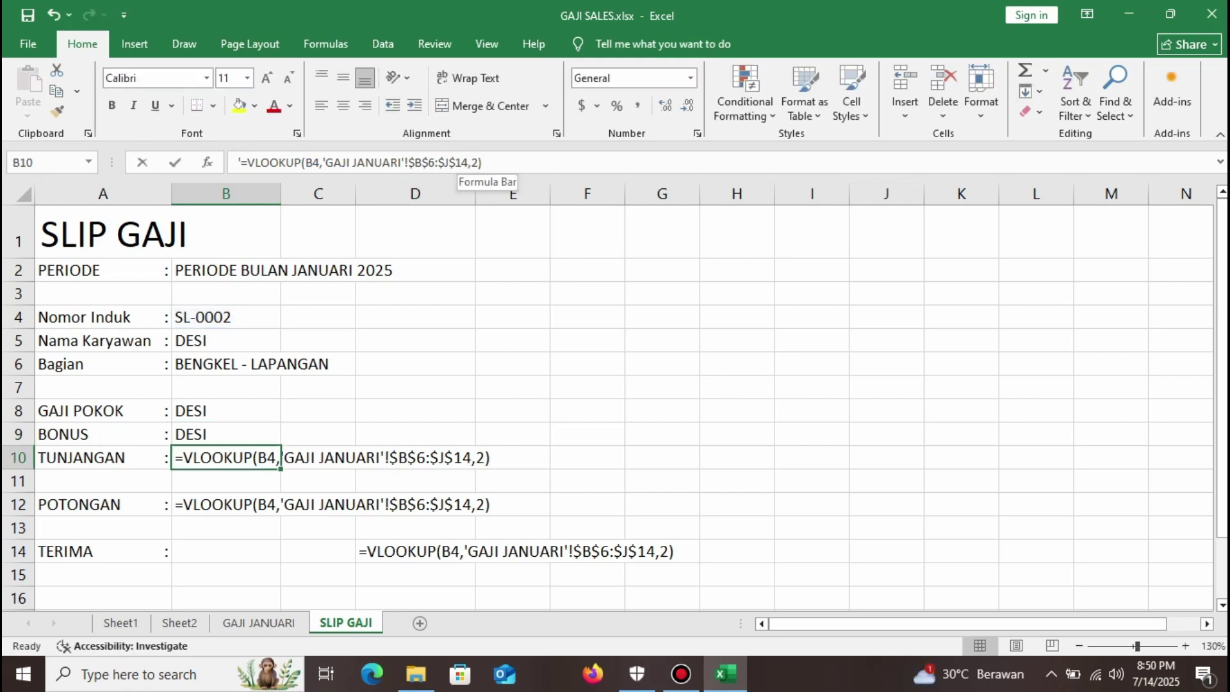
{"action": "left_click", "coordinate": [588, 230]}
{"action": "left_click", "coordinate": [226, 457]}
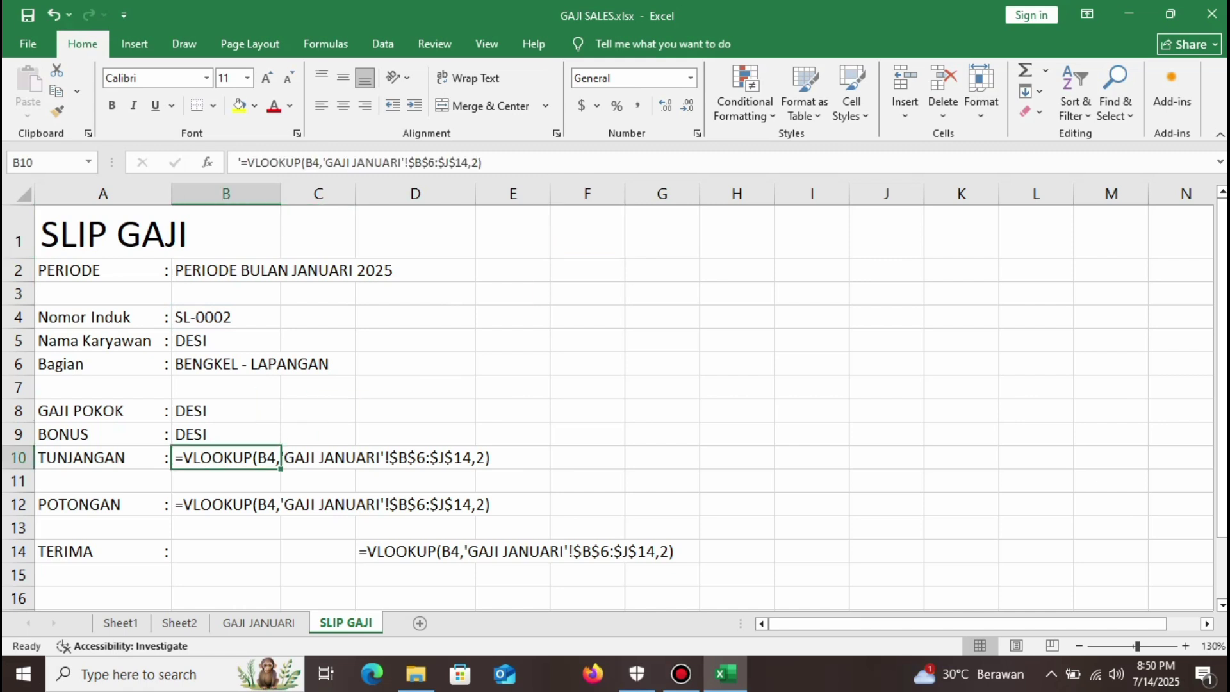
{"action": "key", "text": "F2"}
{"action": "key", "text": "Home"}
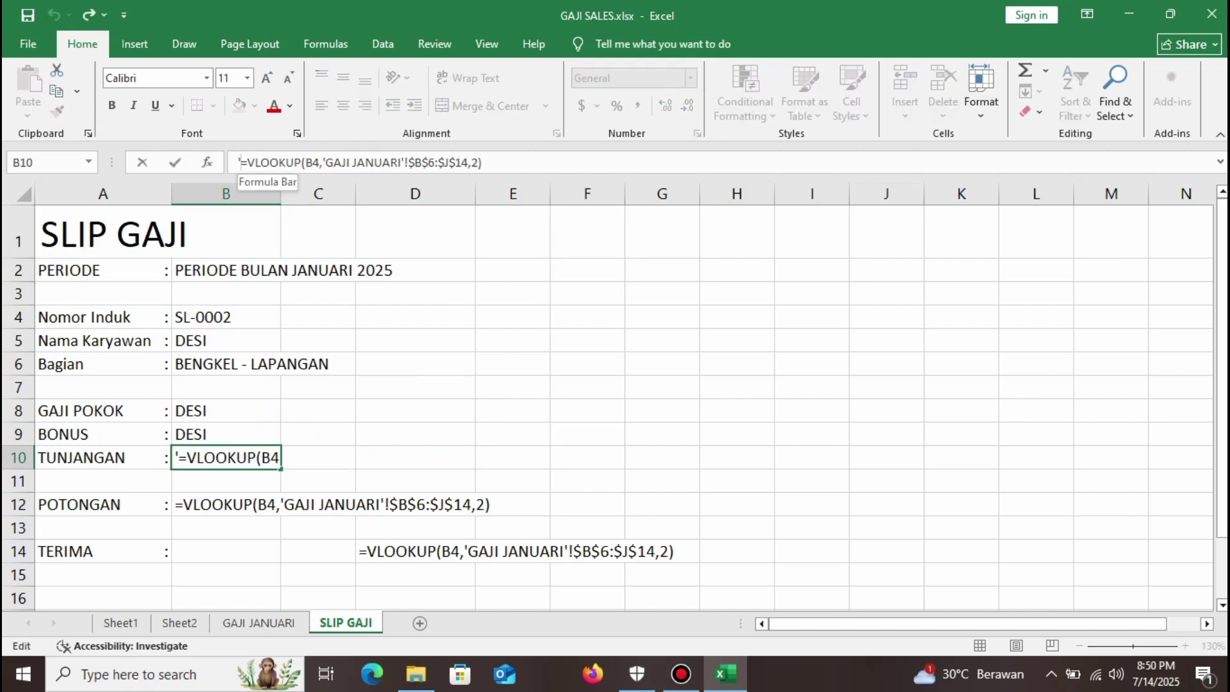
{"action": "key", "text": "Delete"}
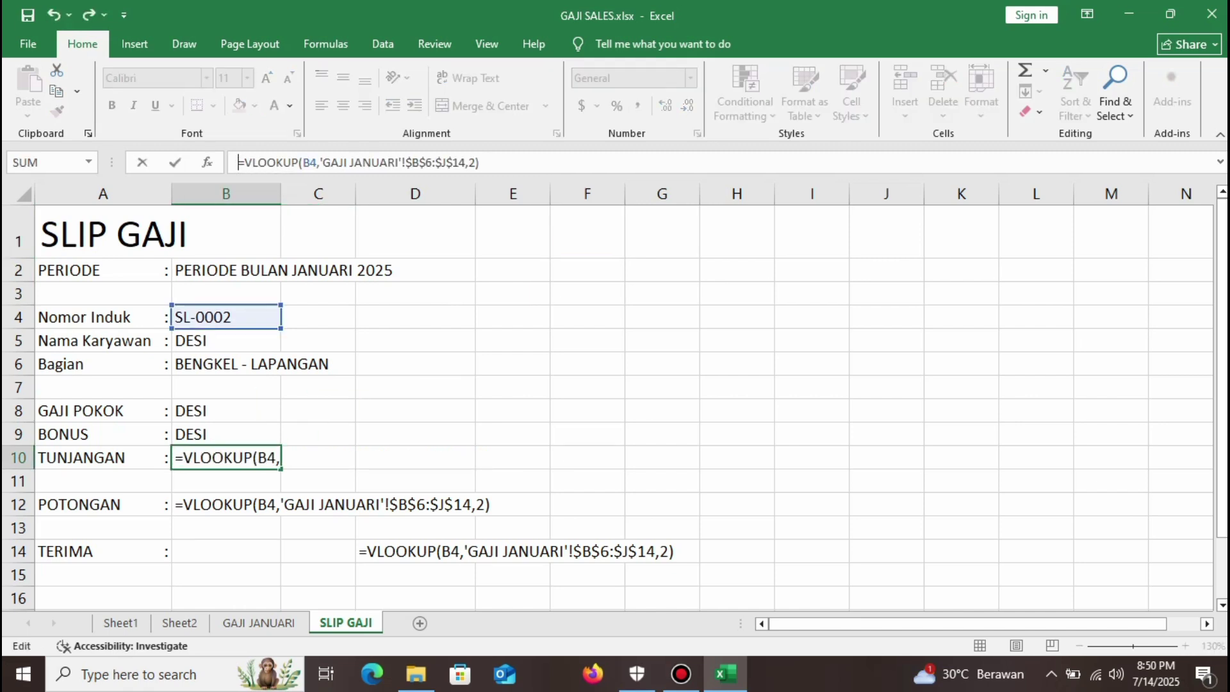
{"action": "key", "text": "Return"}
Remove the leading apostrophe from the POTONGAN (B12) and TERIMA (D14) formulas.
{"action": "left_click", "coordinate": [226, 505]}
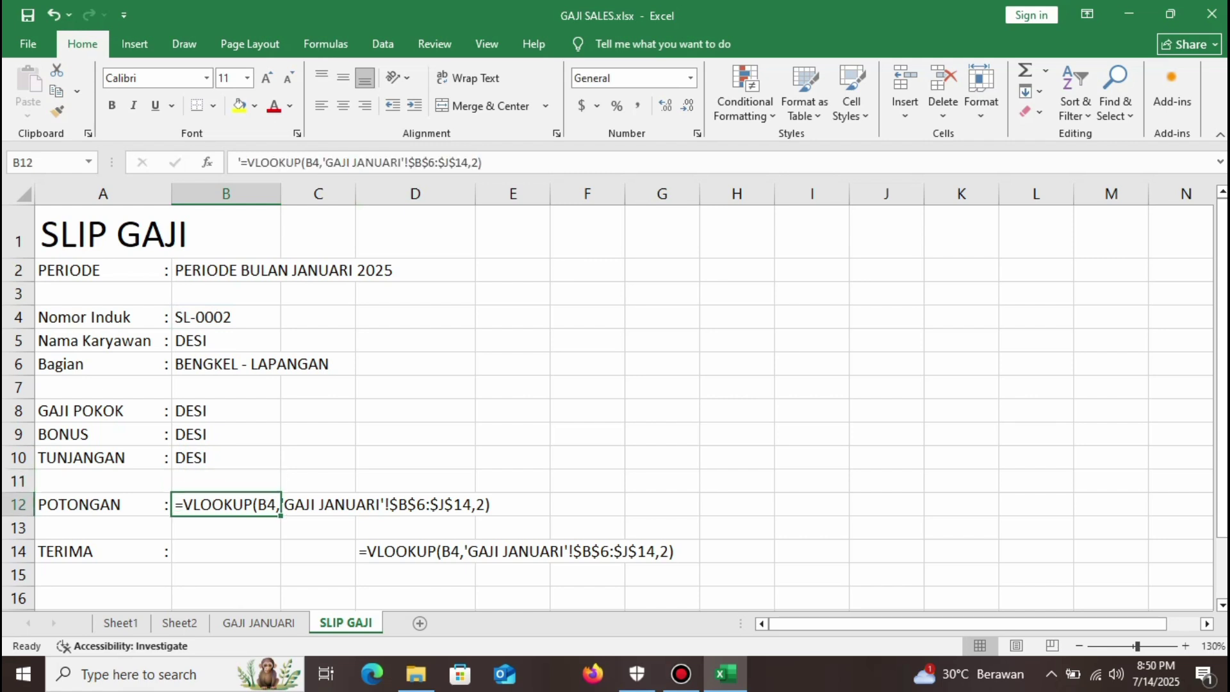
{"action": "left_click", "coordinate": [240, 162]}
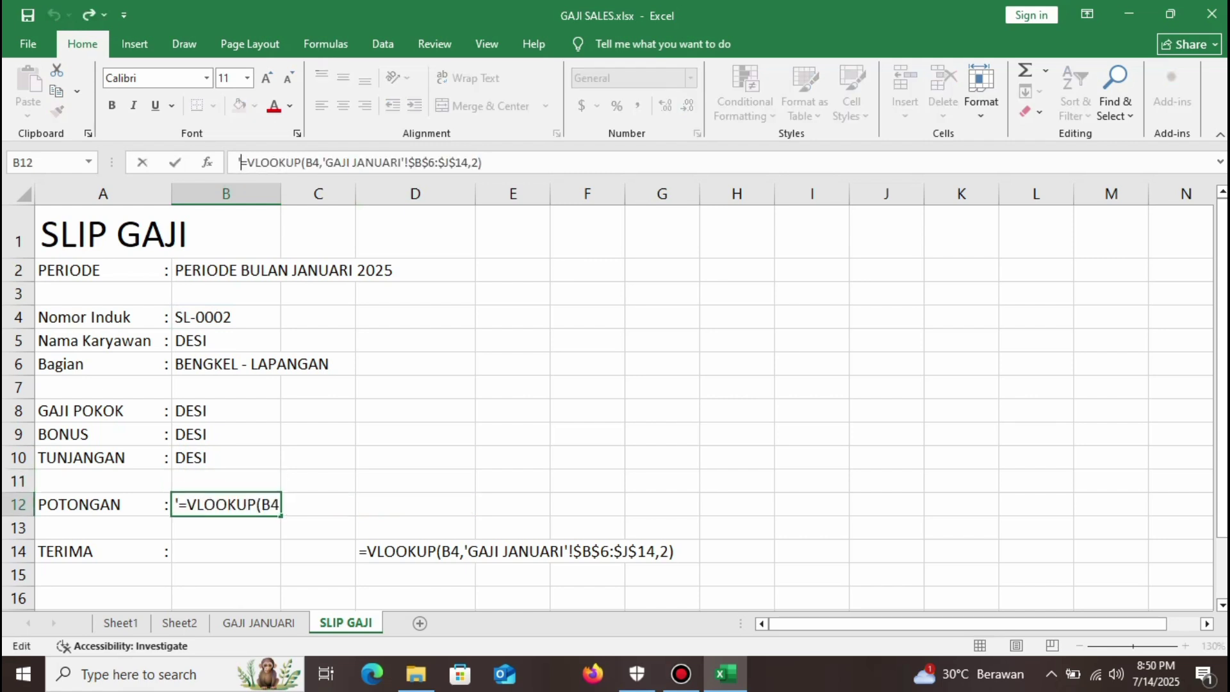
{"action": "key", "text": "Delete"}
{"action": "key", "text": "Return"}
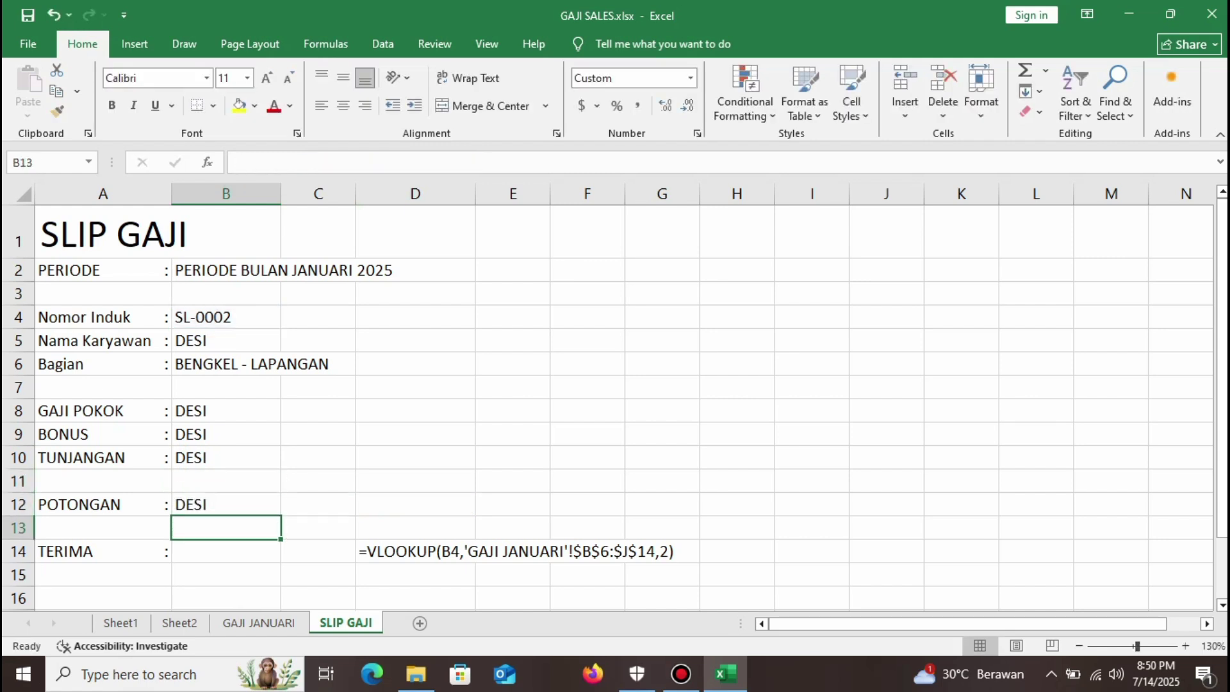
{"action": "left_click", "coordinate": [473, 552]}
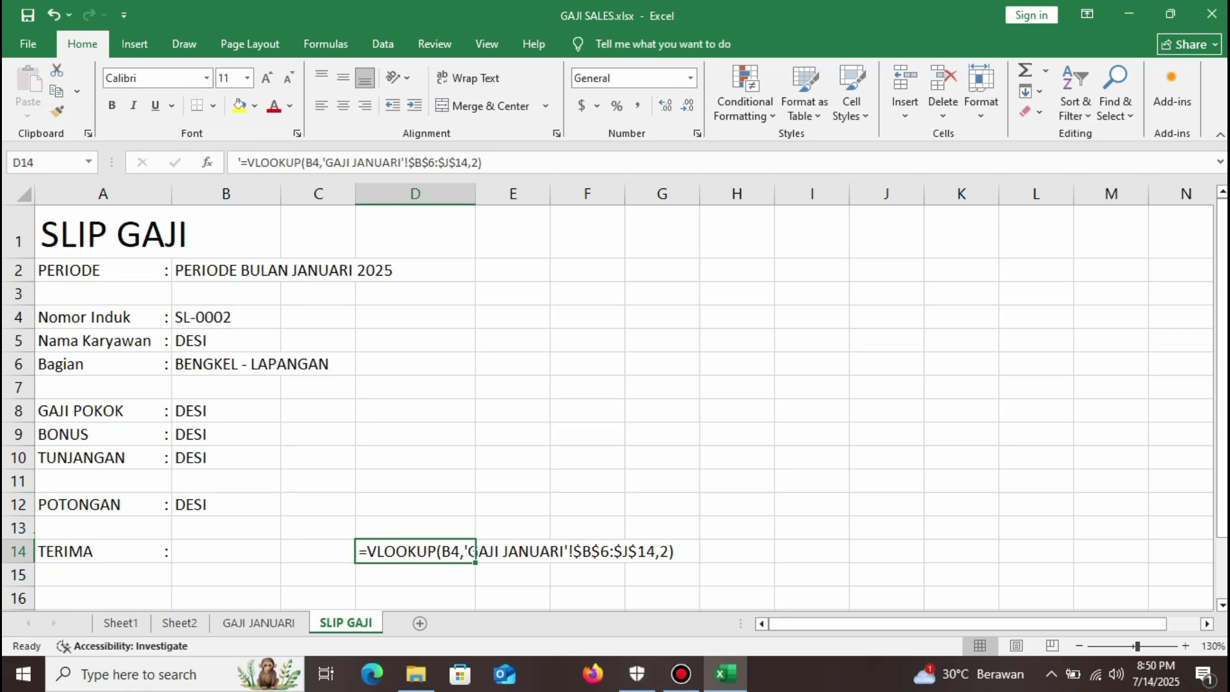
{"action": "left_click", "coordinate": [238, 162]}
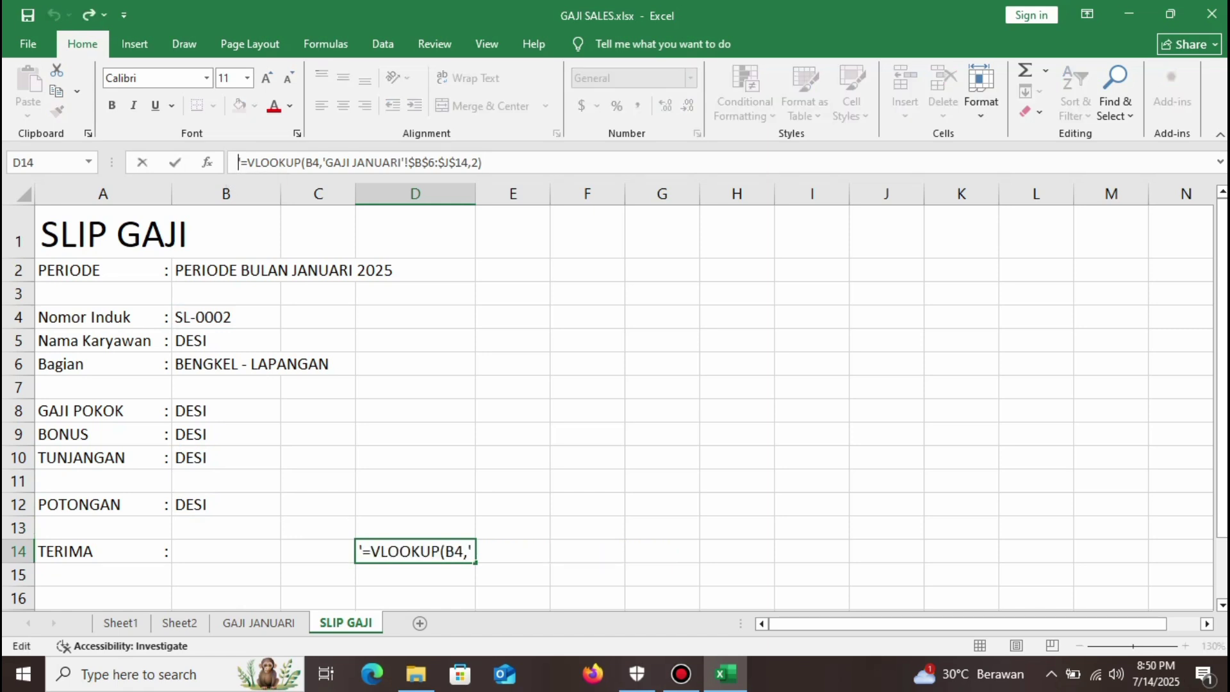
{"action": "key", "text": "Delete"}
{"action": "key", "text": "Return"}
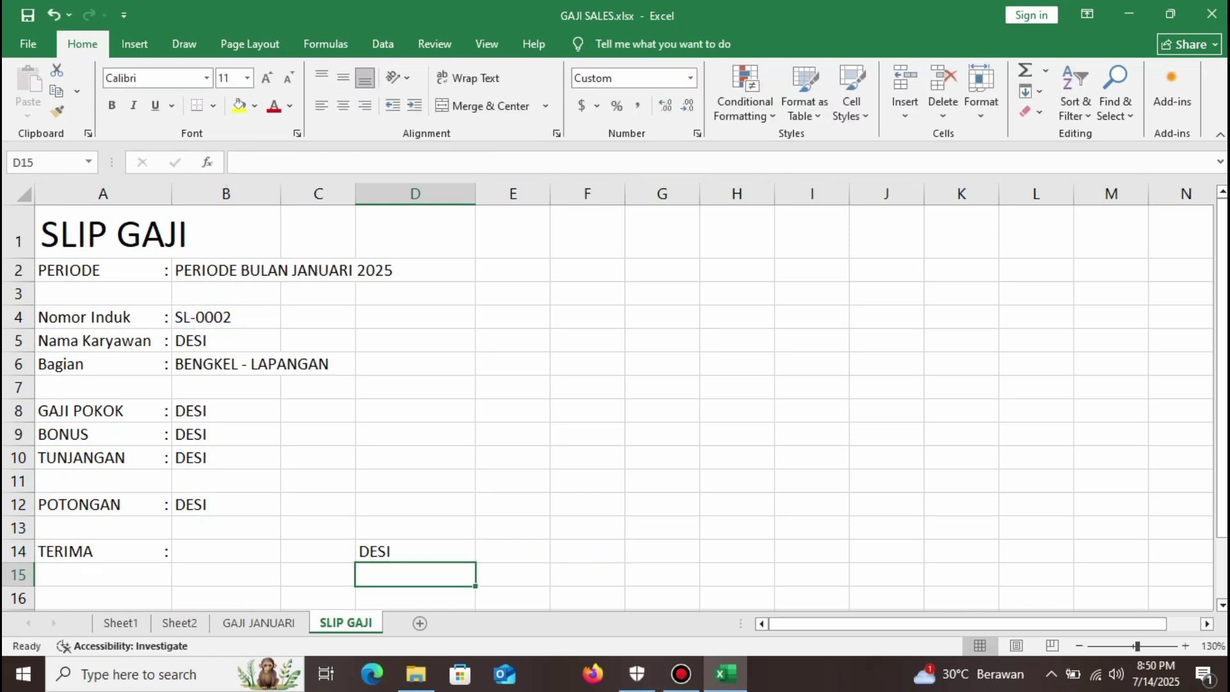
{"action": "left_click", "coordinate": [226, 411]}
Check the GAJI JANUARI columns and fix B8's lookup to return base salary 2500000.
{"action": "left_click", "coordinate": [102, 411]}
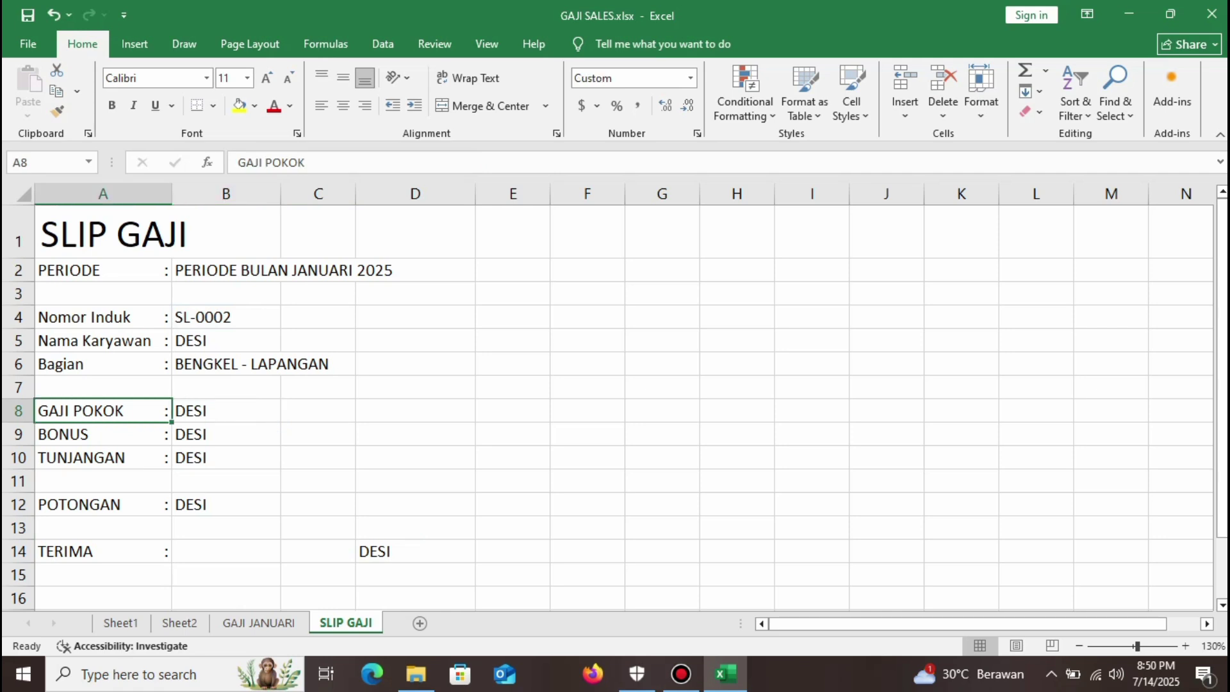
{"action": "left_click", "coordinate": [259, 623]}
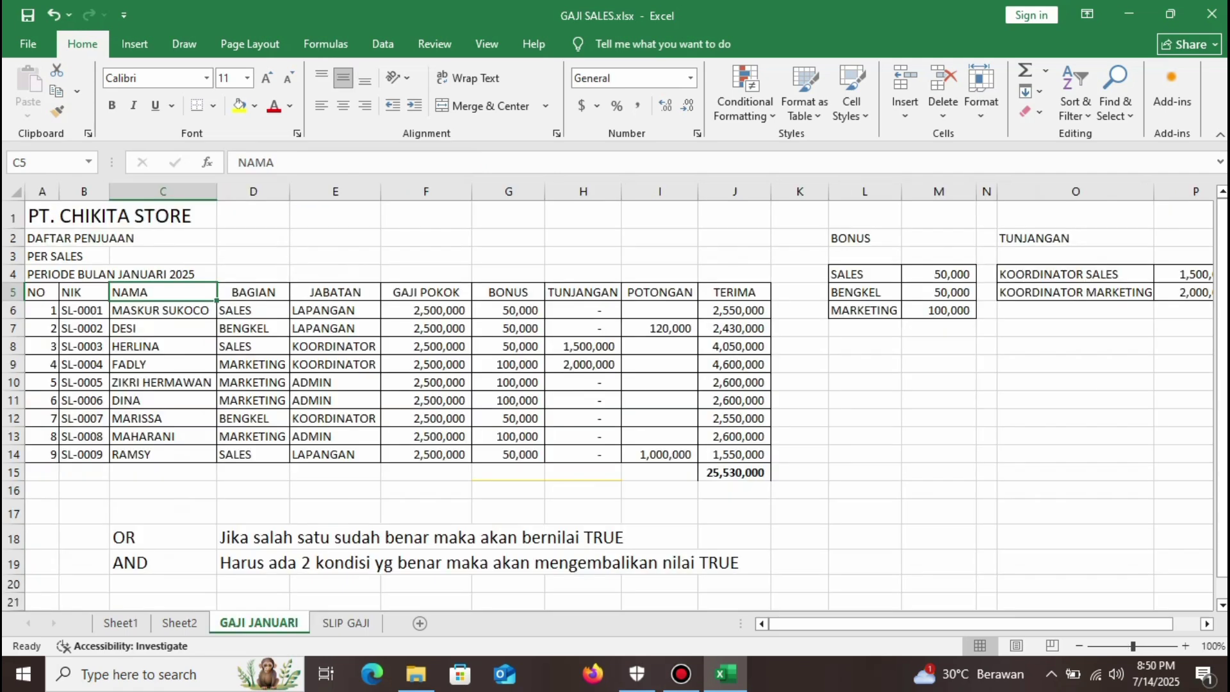
{"action": "key", "text": "ctrl+v"}
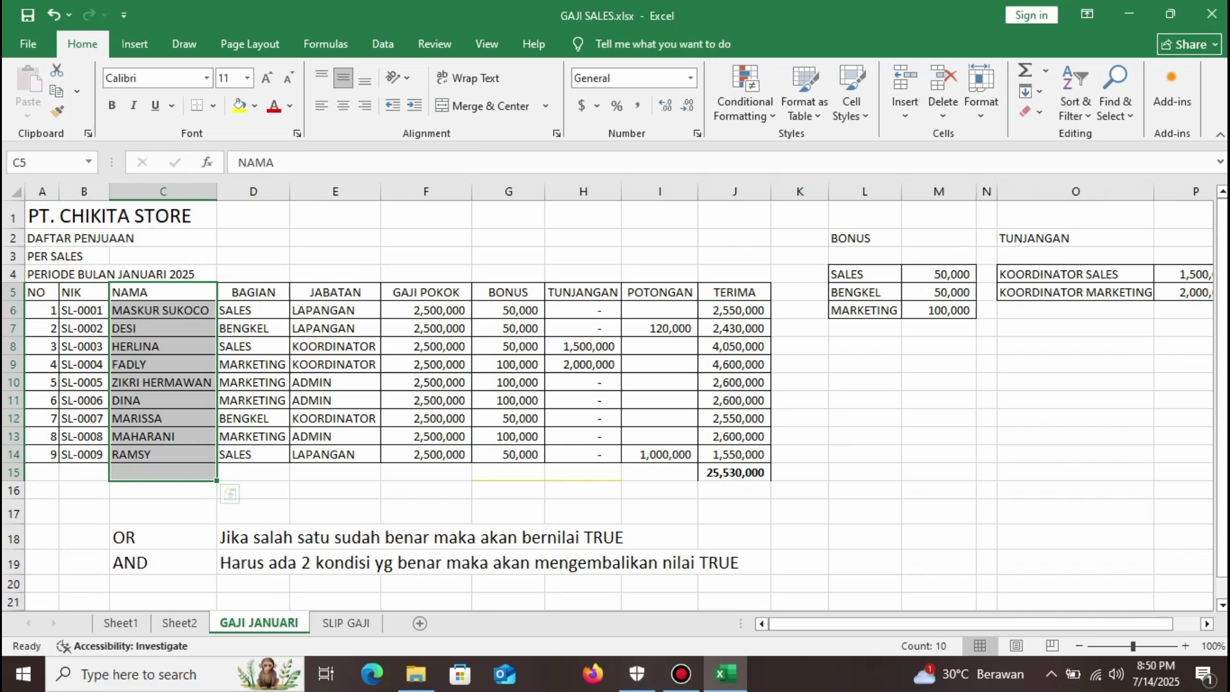
{"action": "left_click_drag", "start_coordinate": [253, 291], "coordinate": [253, 472]}
{"action": "left_click_drag", "start_coordinate": [335, 291], "coordinate": [335, 472]}
{"action": "left_click_drag", "start_coordinate": [426, 273], "coordinate": [427, 418]}
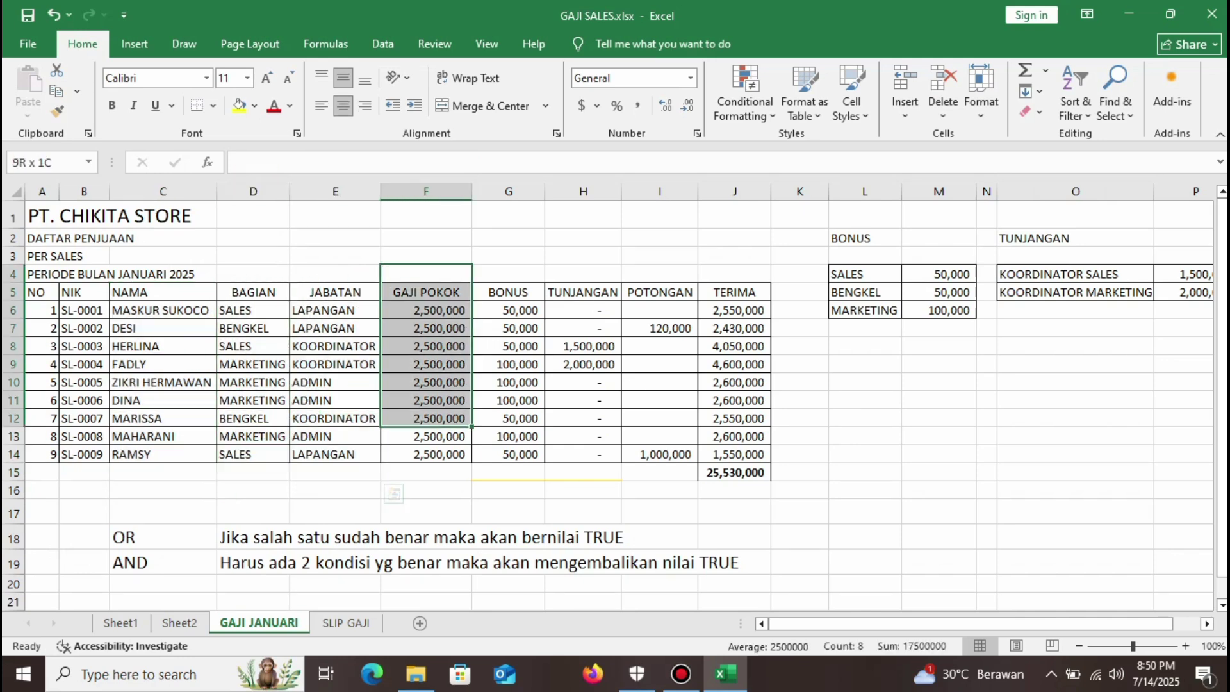
{"action": "key", "text": "ctrl+Page_Down"}
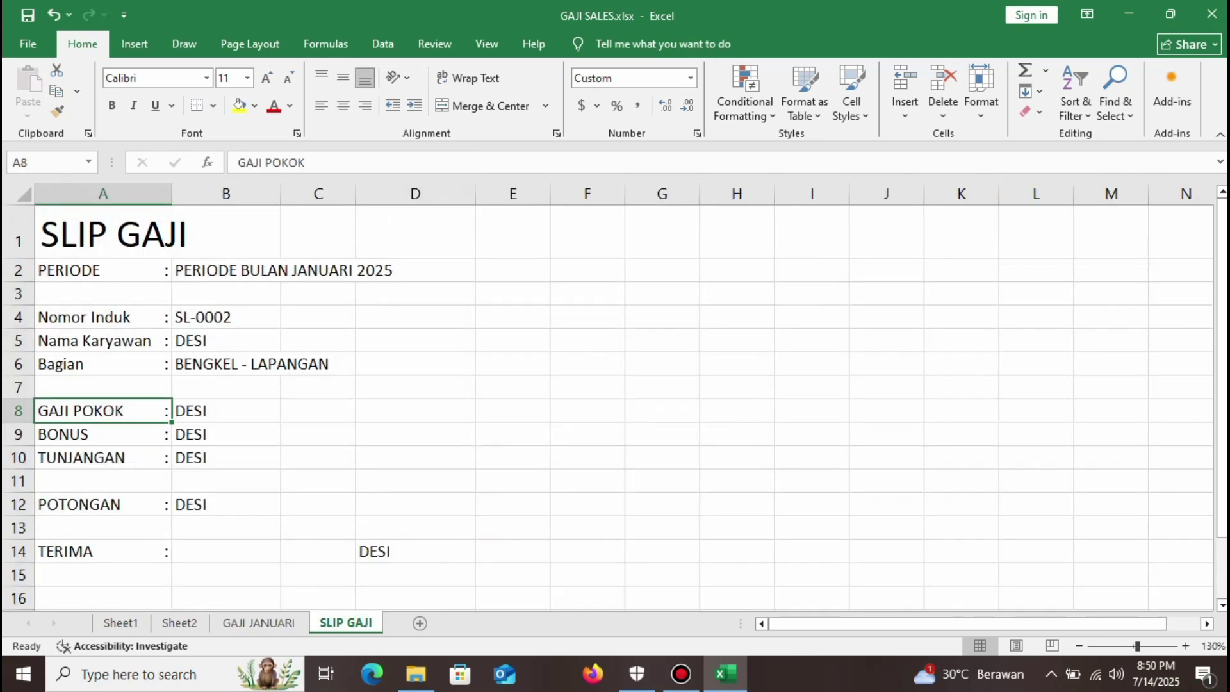
{"action": "left_click", "coordinate": [226, 410]}
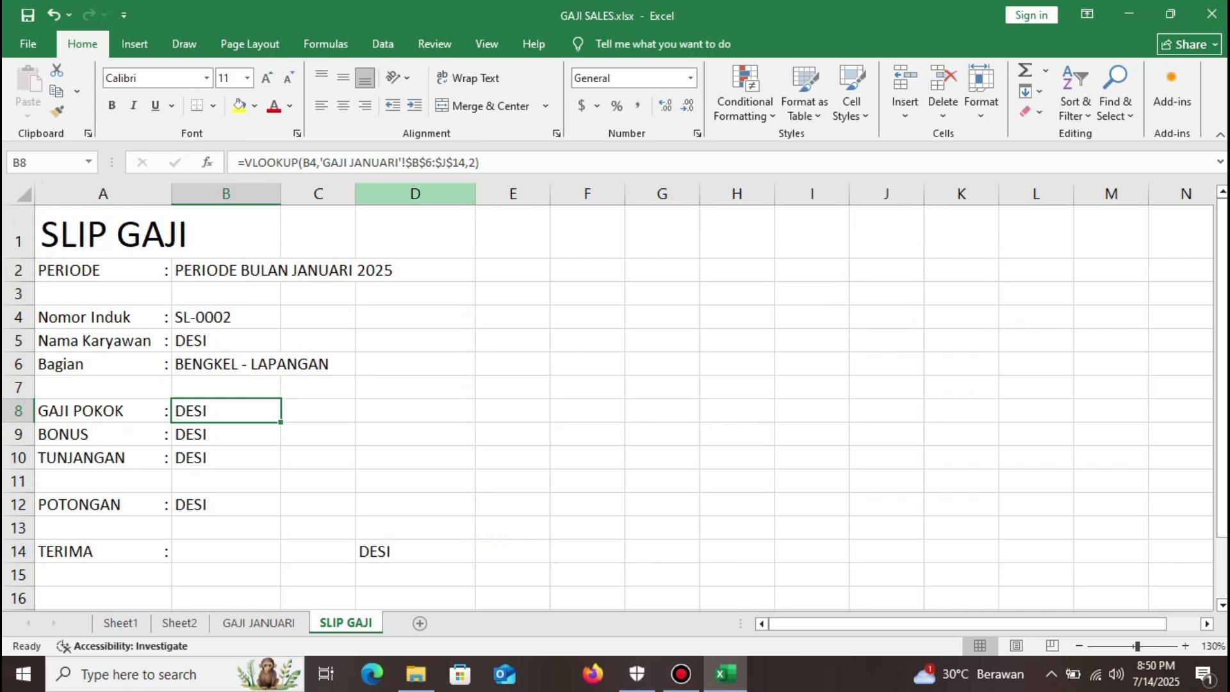
{"action": "double_click", "coordinate": [472, 162]}
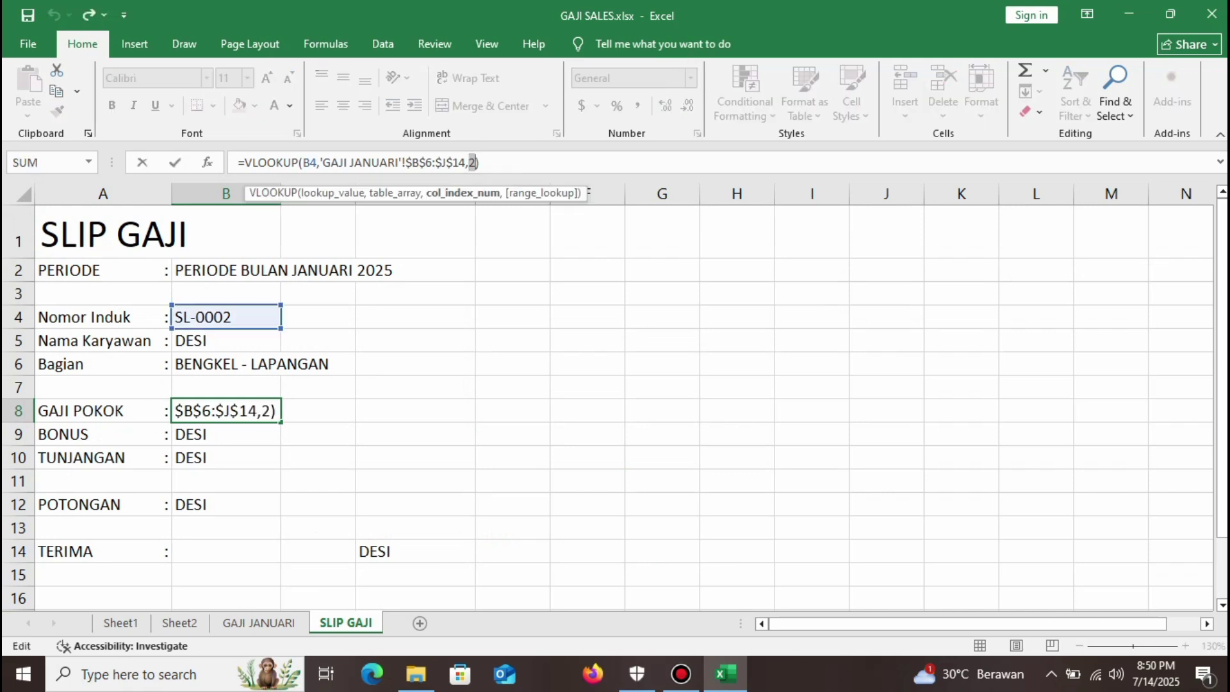
{"action": "type", "text": "5"}
{"action": "key", "text": "Return"}
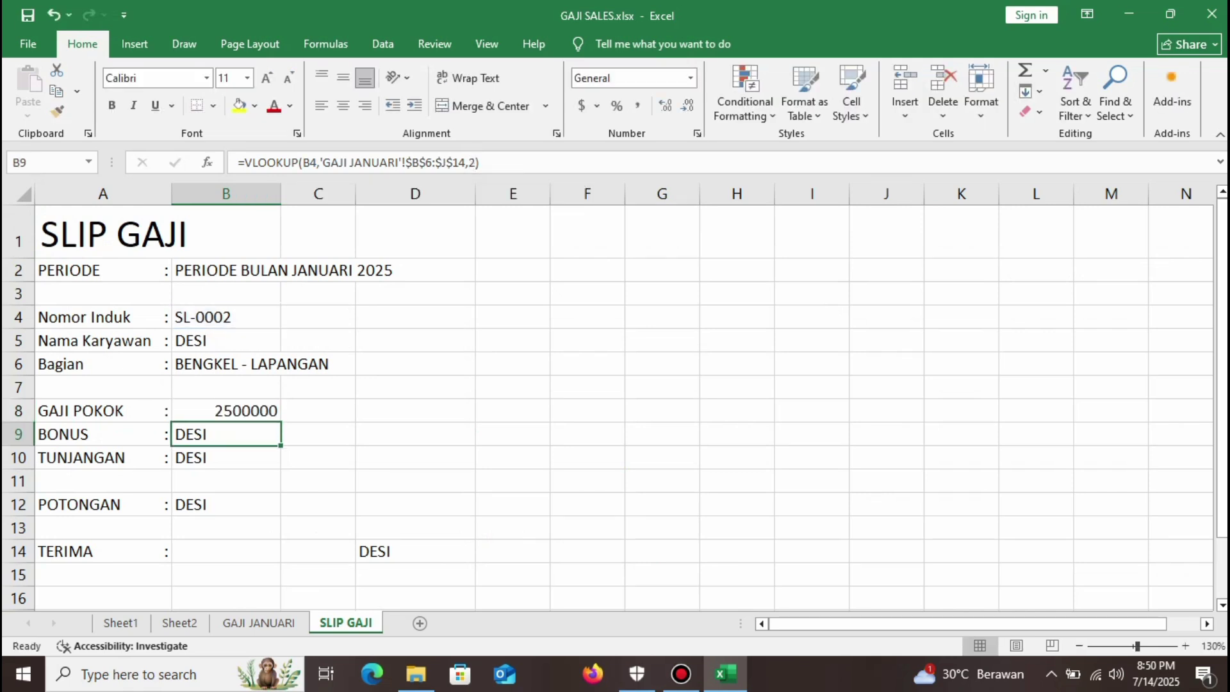
Change B9's VLOOKUP column index to 2 so BONUS shows 50000.
{"action": "left_click", "coordinate": [259, 623]}
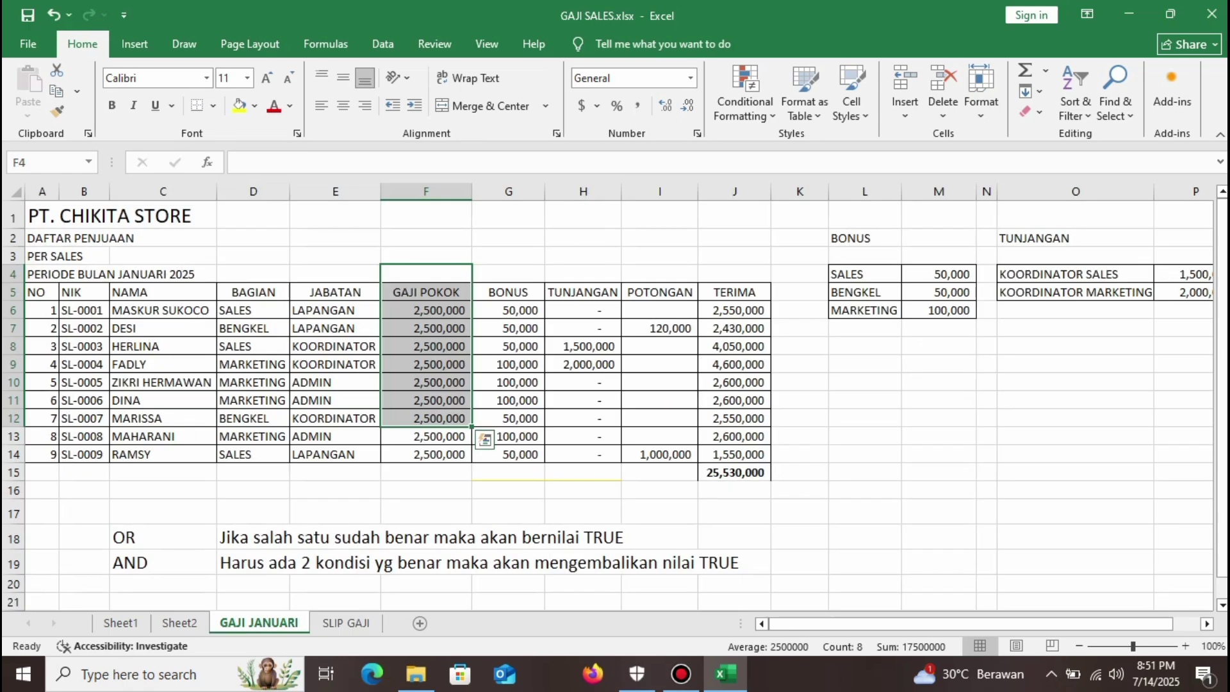
{"action": "left_click", "coordinate": [508, 346]}
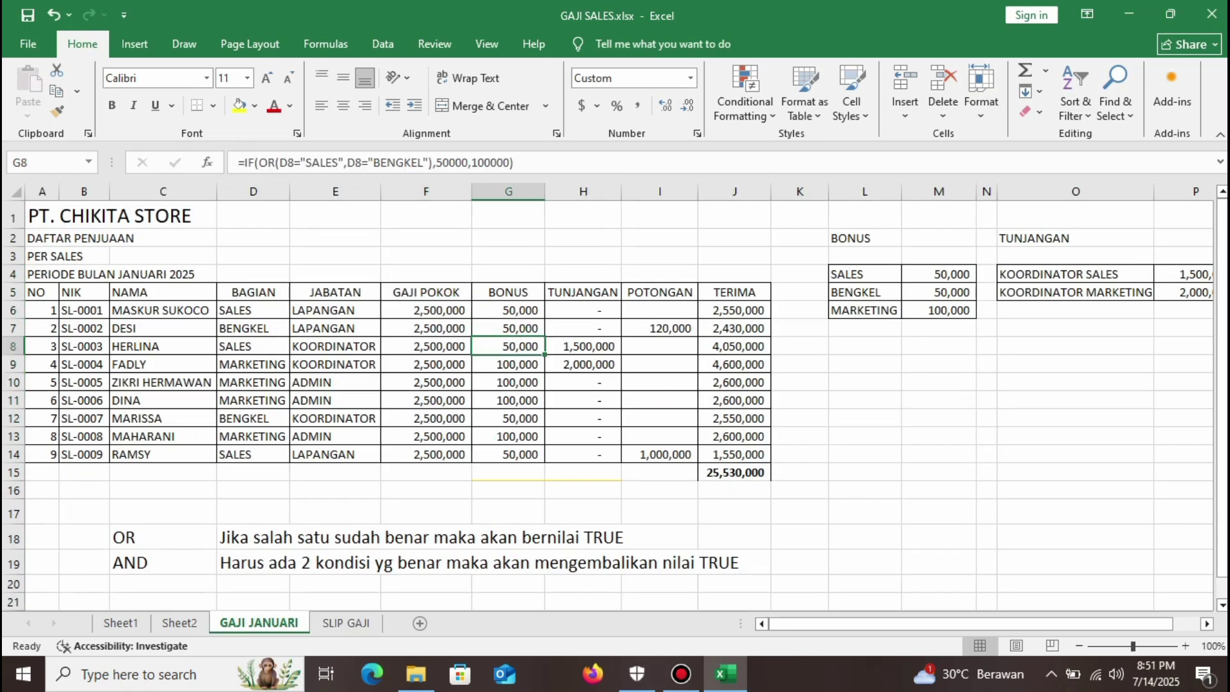
{"action": "left_click", "coordinate": [346, 623]}
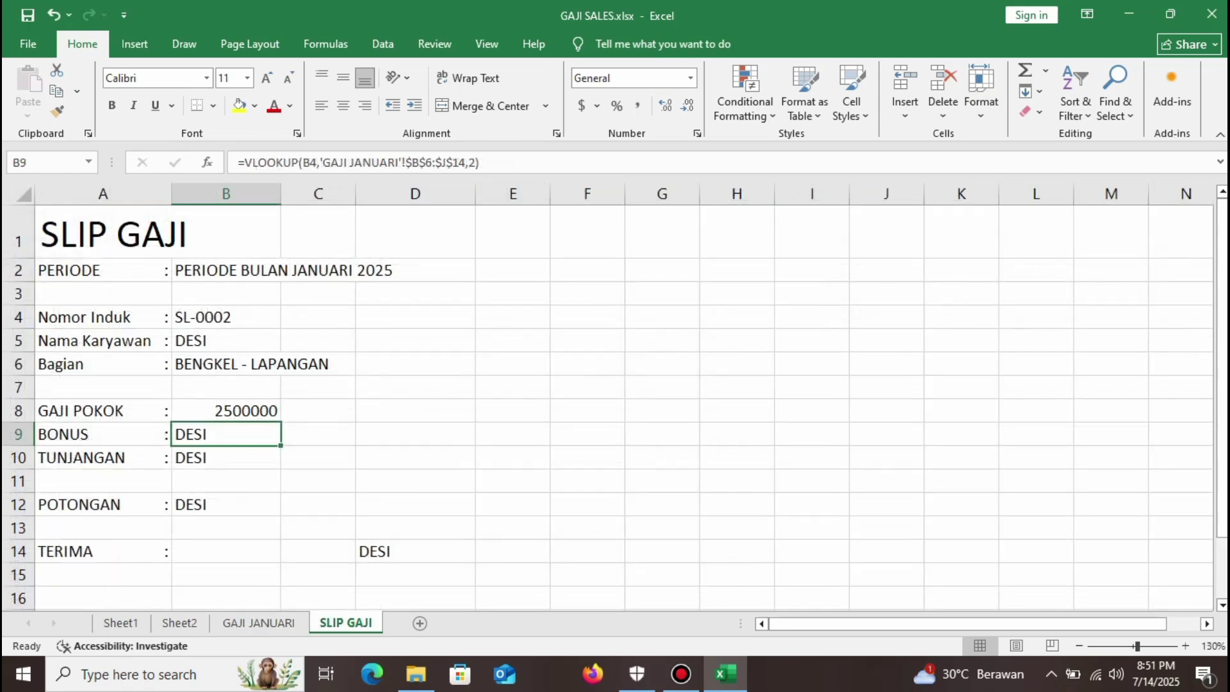
{"action": "left_click", "coordinate": [469, 162]}
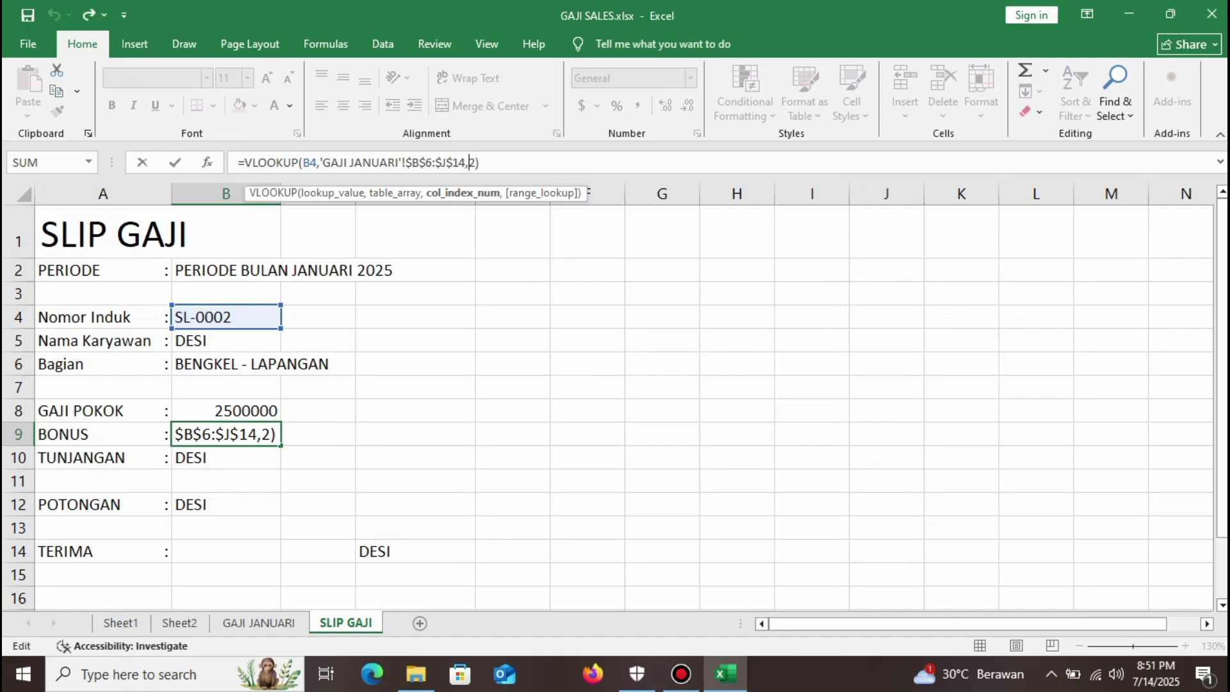
{"action": "key", "text": "BackSpace"}
{"action": "type", "text": "2"}
{"action": "key", "text": "Return"}
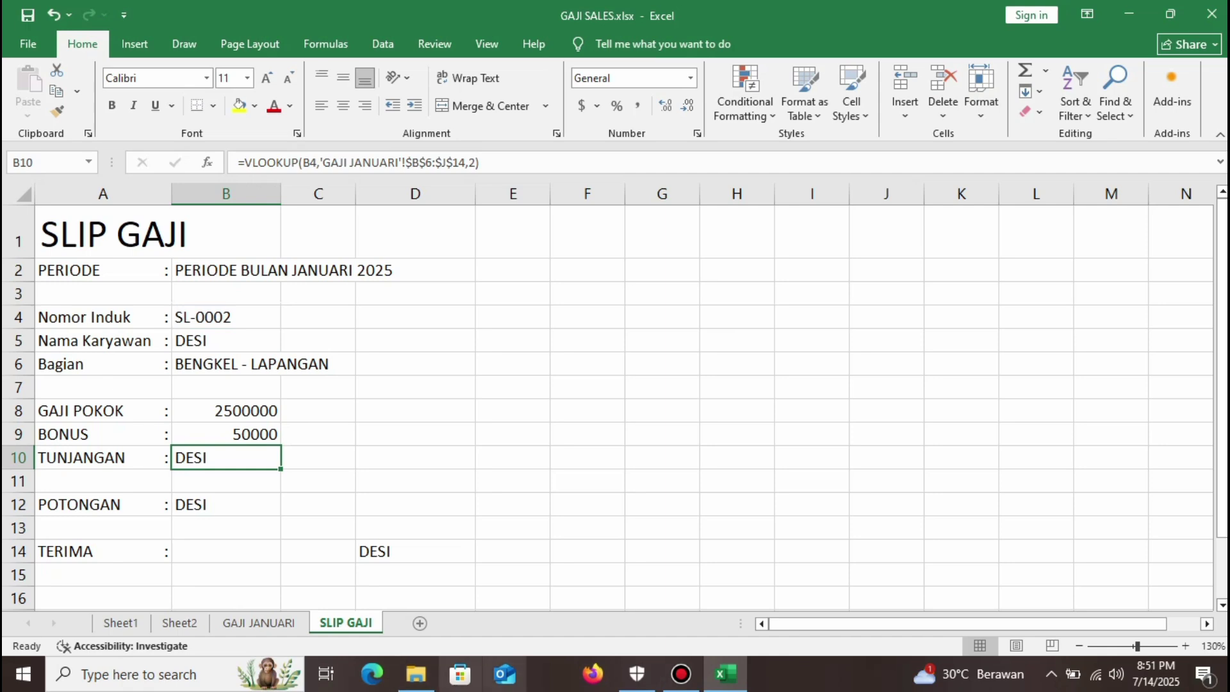
Set B10's VLOOKUP column index to 7 so TUNJANGAN shows 0.
{"action": "left_click", "coordinate": [259, 623]}
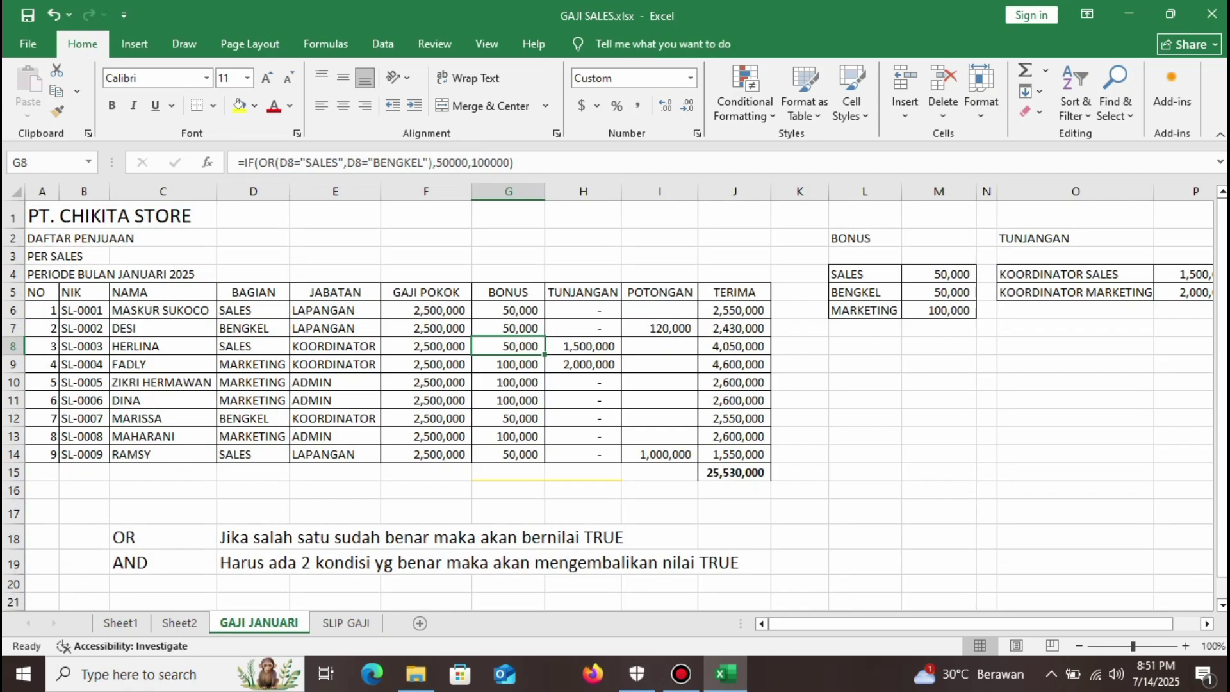
{"action": "left_click", "coordinate": [584, 328]}
{"action": "left_click", "coordinate": [346, 623]}
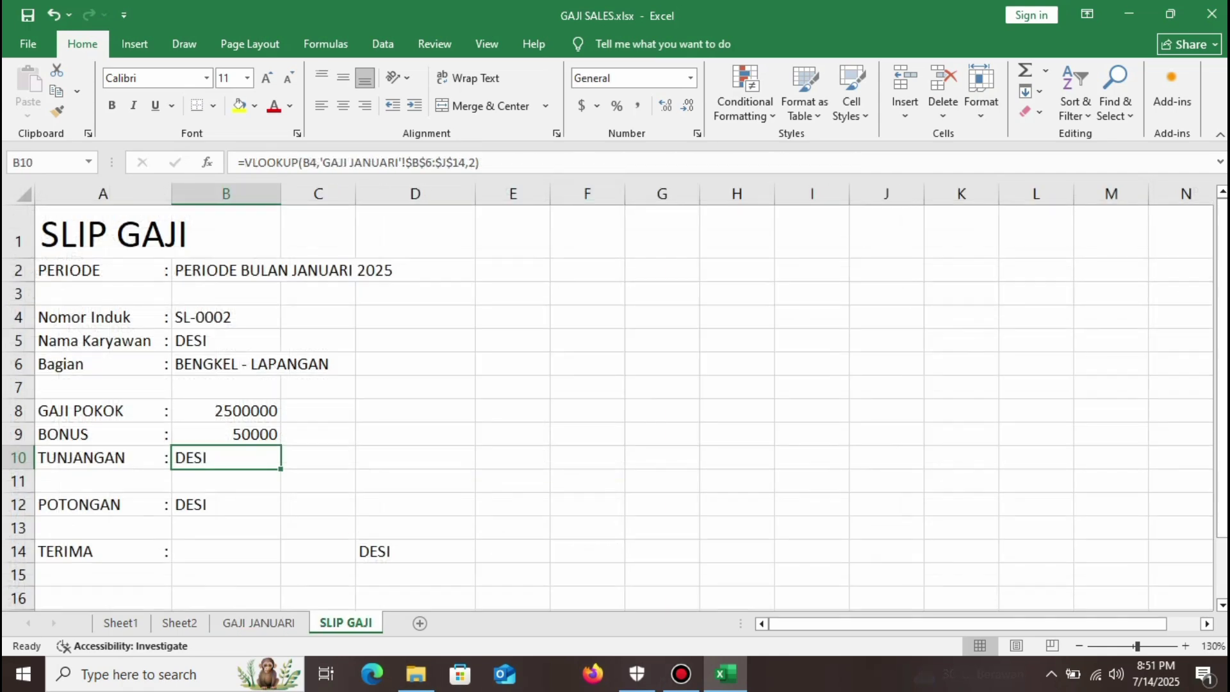
{"action": "left_click", "coordinate": [226, 434]}
{"action": "left_click", "coordinate": [226, 457]}
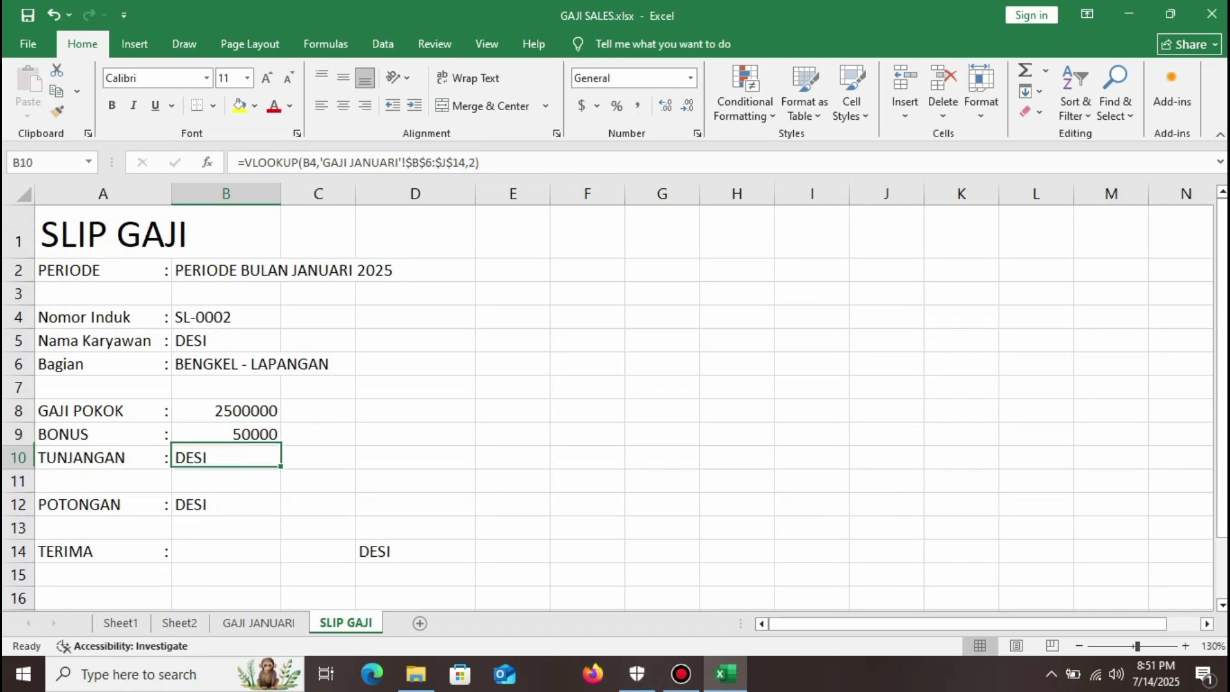
{"action": "double_click", "coordinate": [472, 162]}
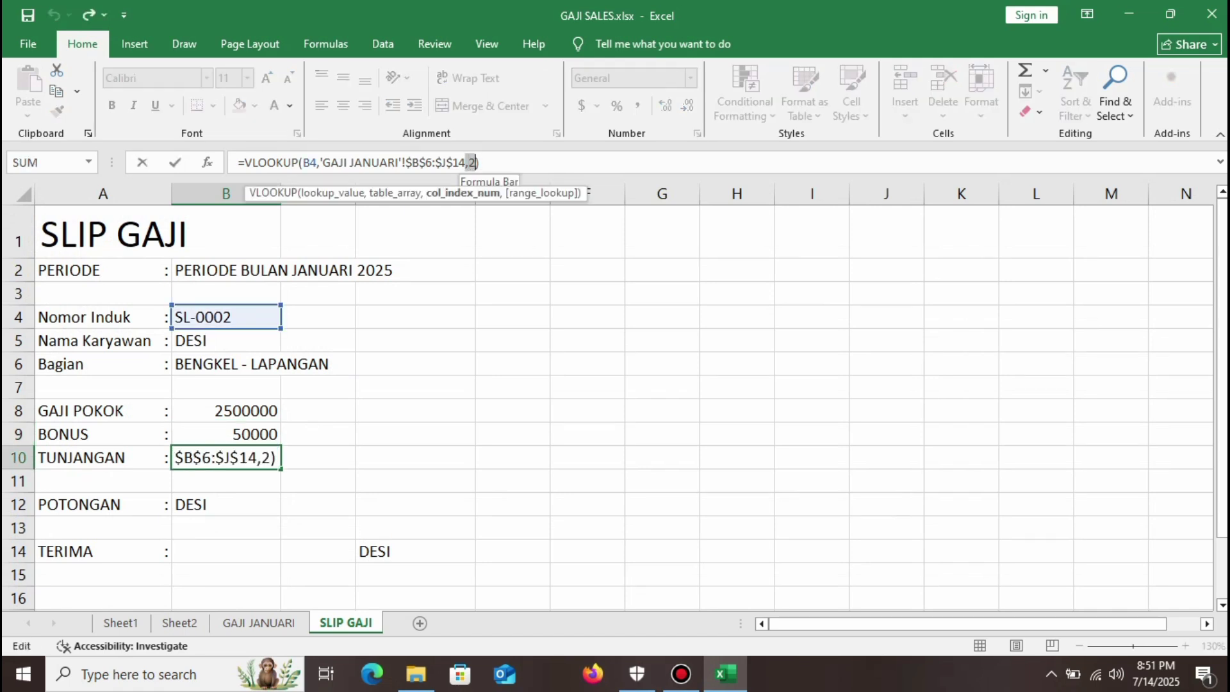
{"action": "type", "text": "7"}
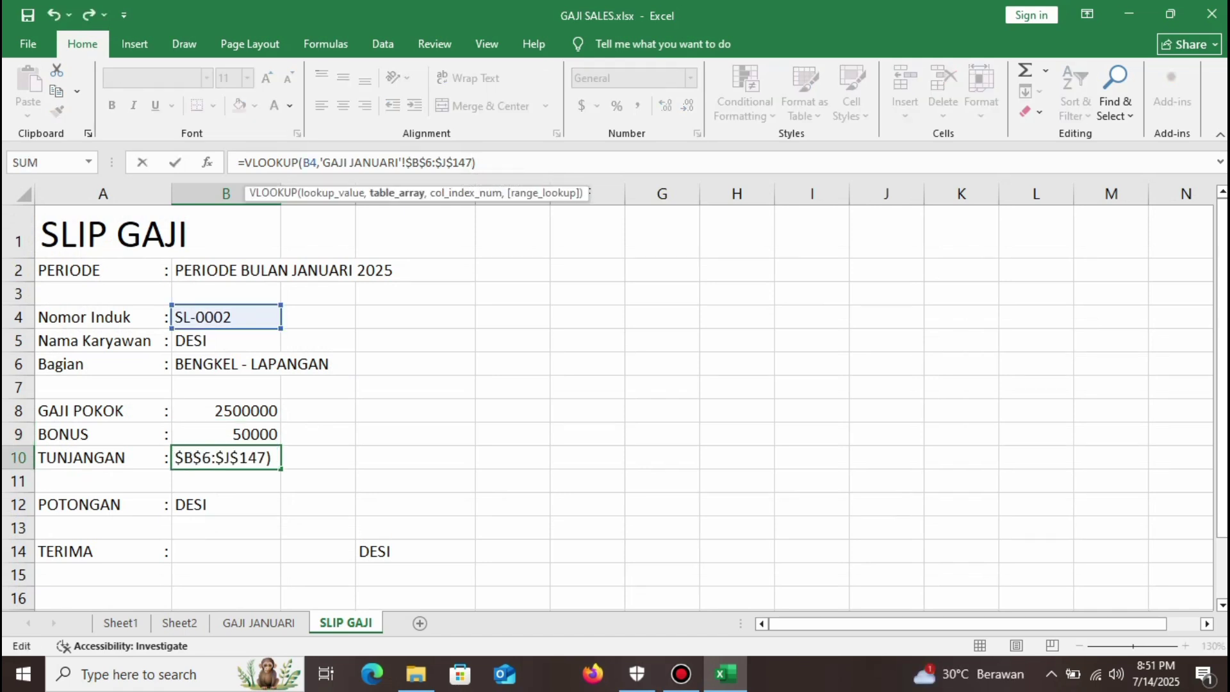
{"action": "key", "text": "BackSpace"}
{"action": "type", "text": ","}
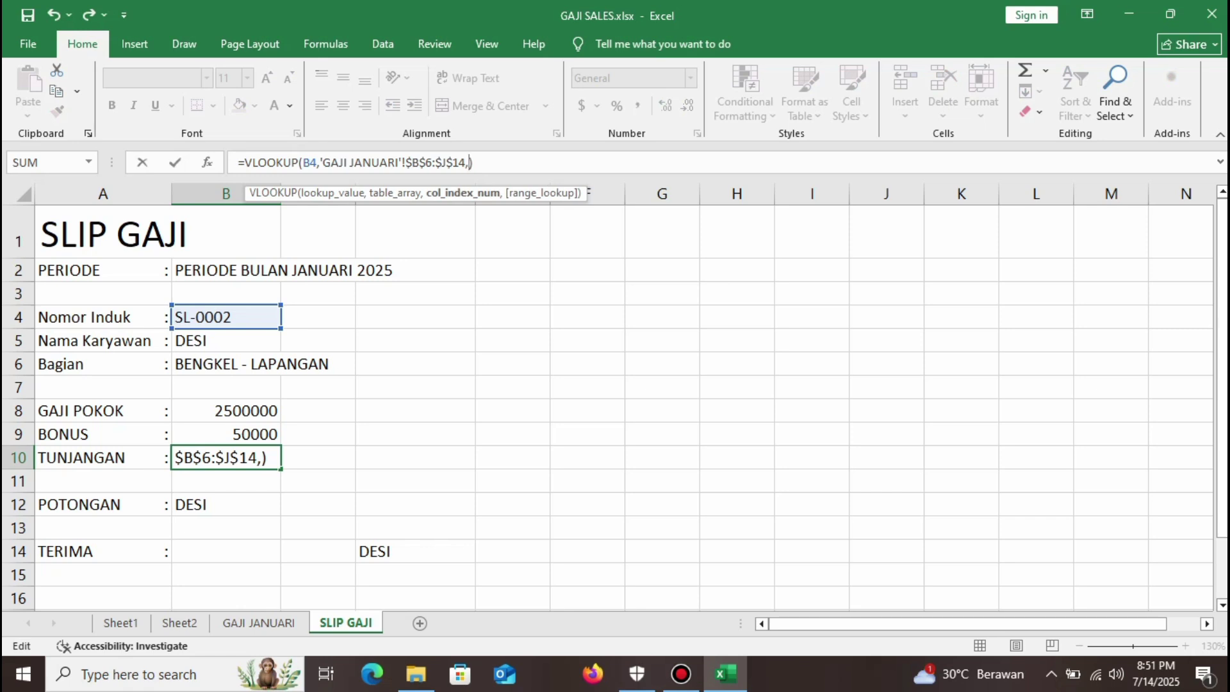
{"action": "type", "text": "7"}
{"action": "key", "text": "Return"}
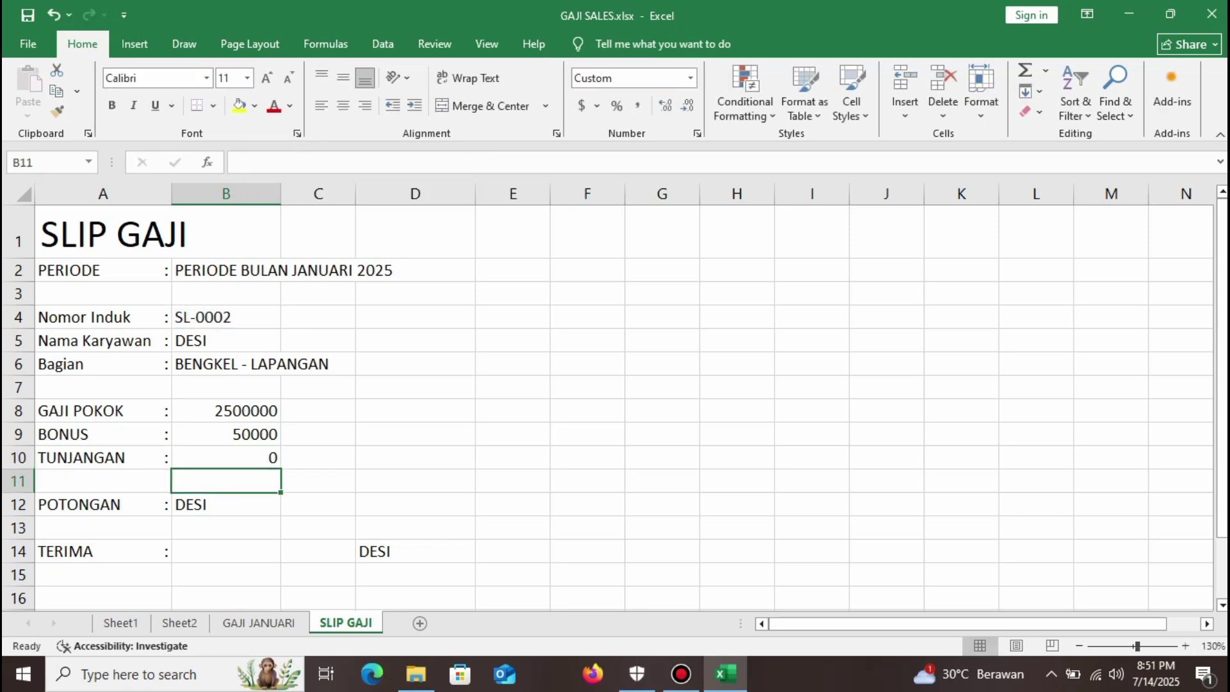
Confirm POTONGAN at 120000 and set D14's column index to 9 for TERIMA 2430000.
{"action": "left_click", "coordinate": [226, 505]}
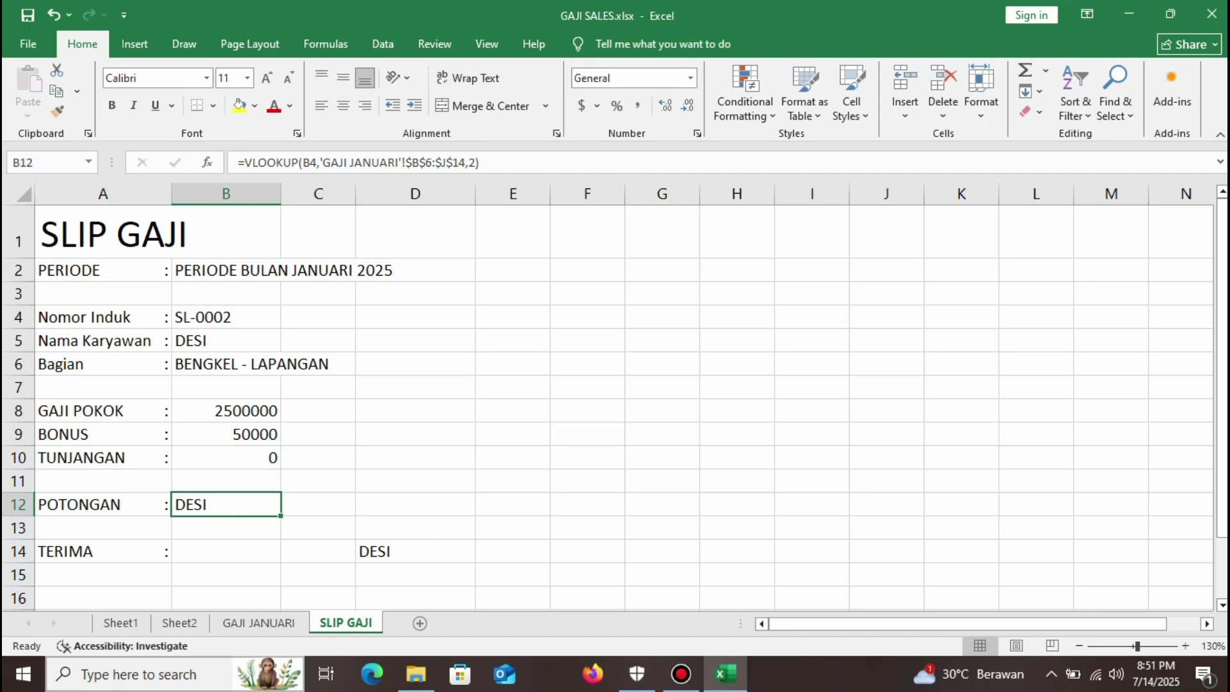
{"action": "left_click", "coordinate": [259, 623]}
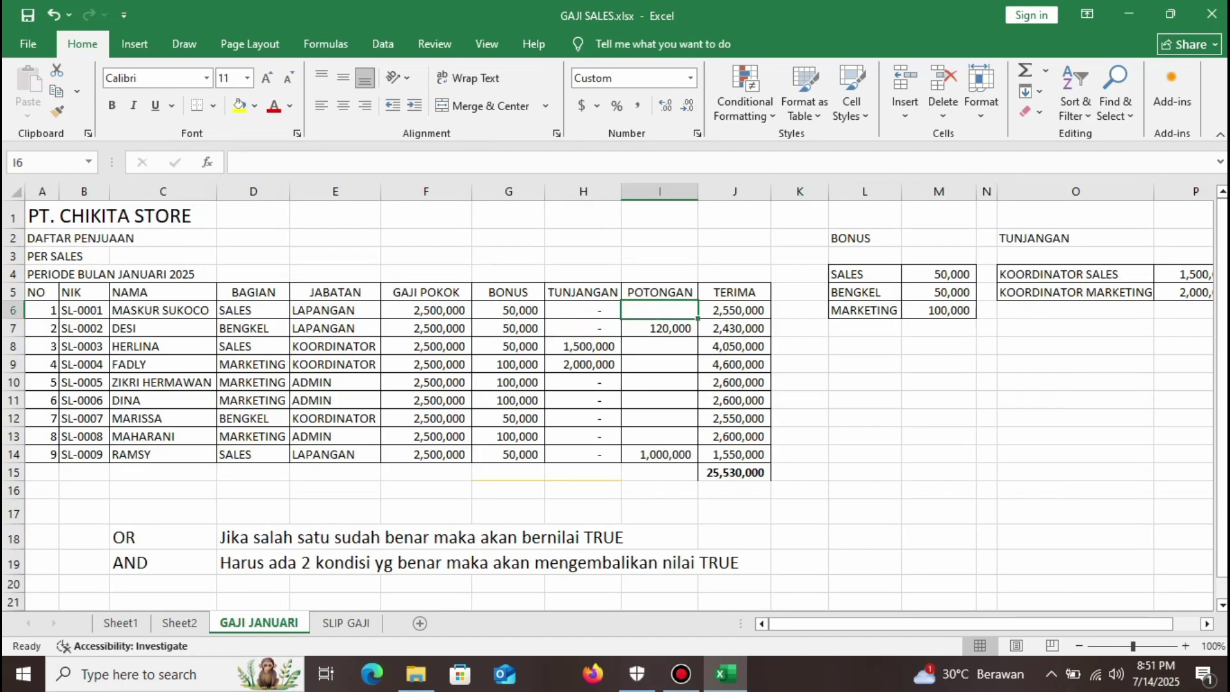
{"action": "left_click", "coordinate": [346, 623]}
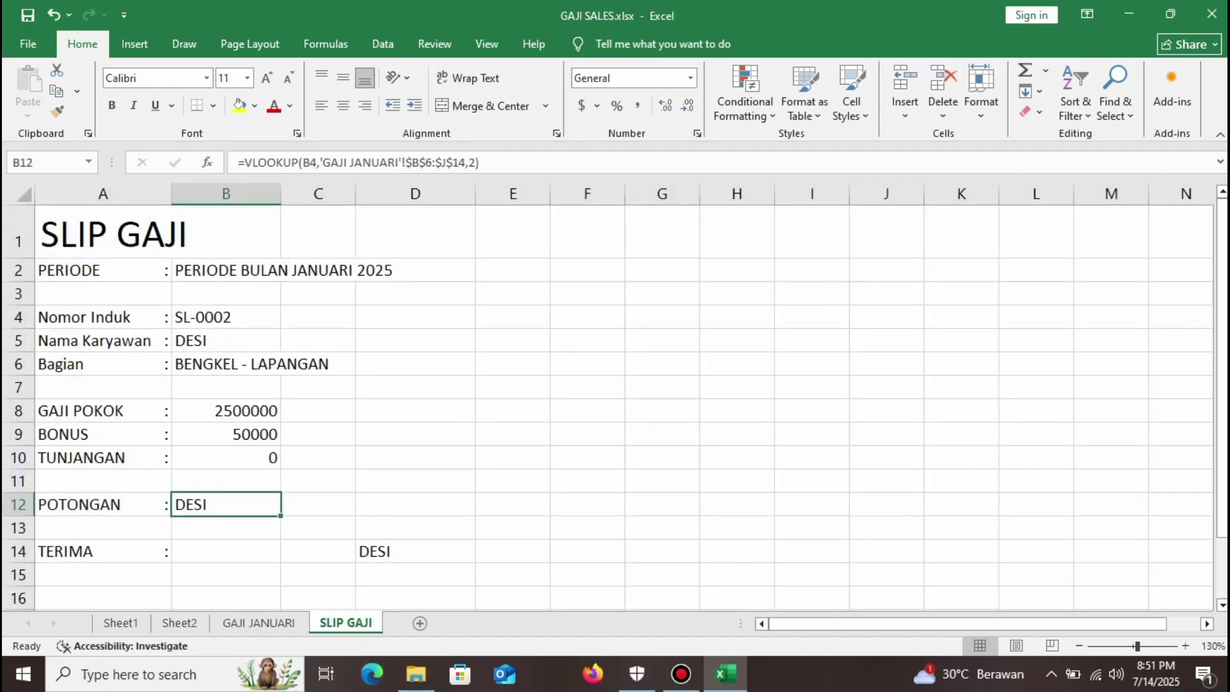
{"action": "key", "text": "F2"}
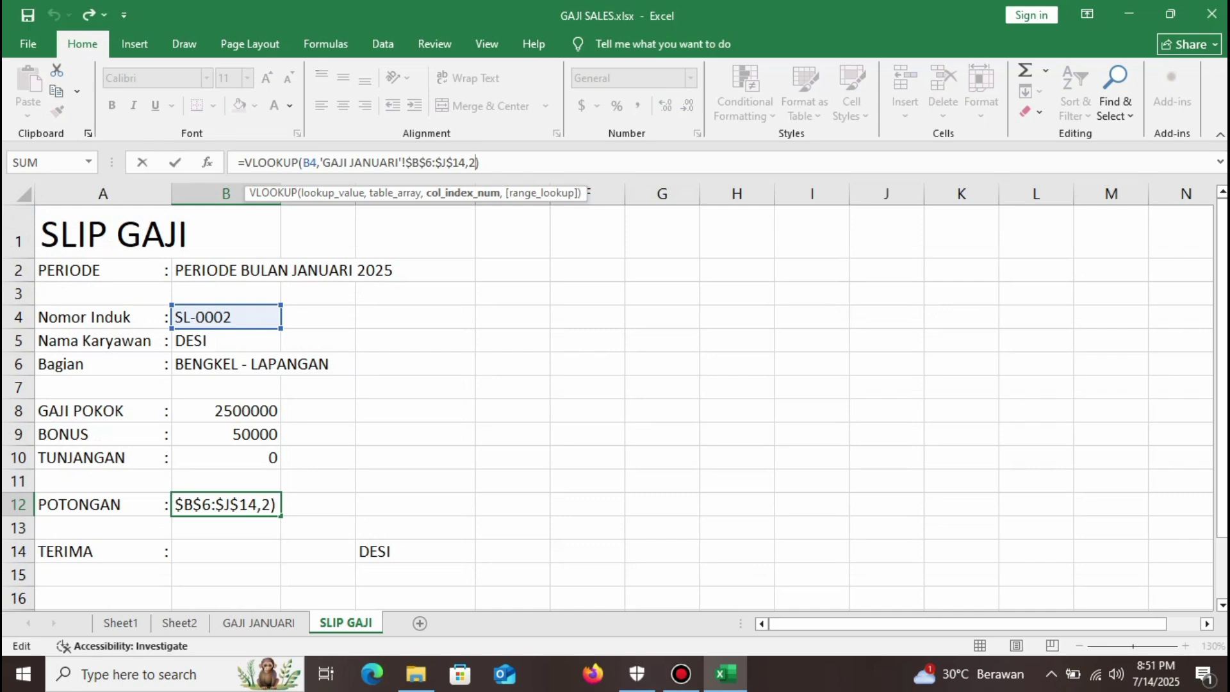
{"action": "key", "text": "Return"}
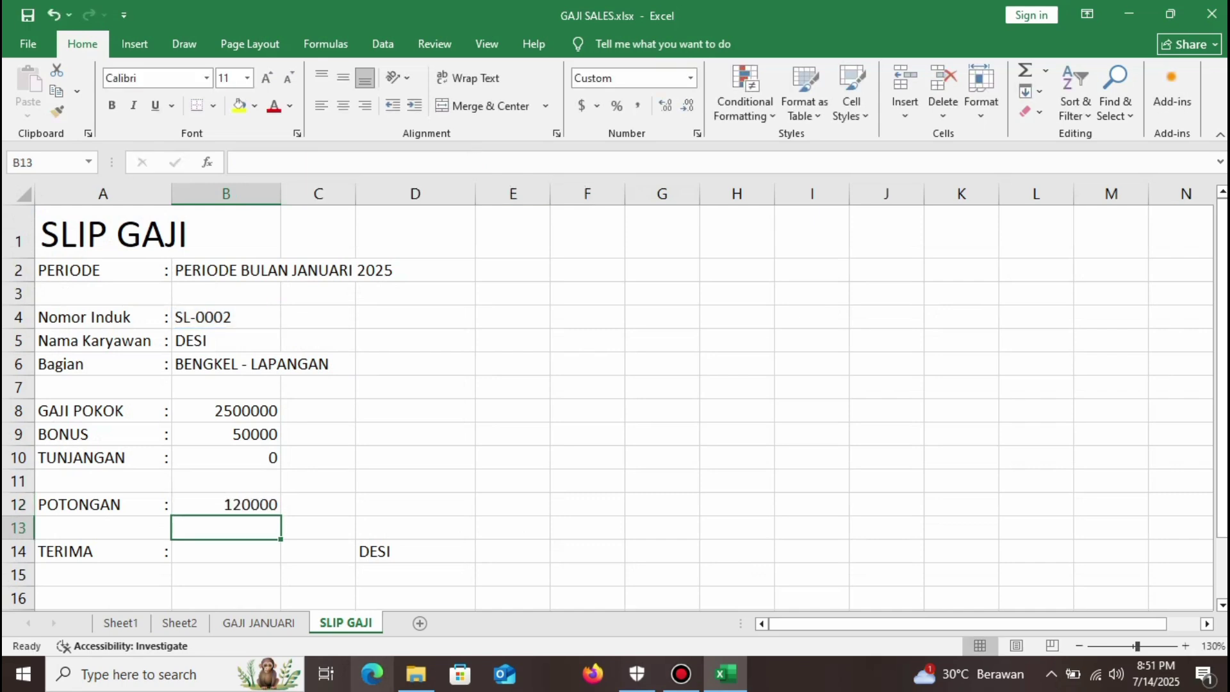
{"action": "left_click", "coordinate": [415, 551]}
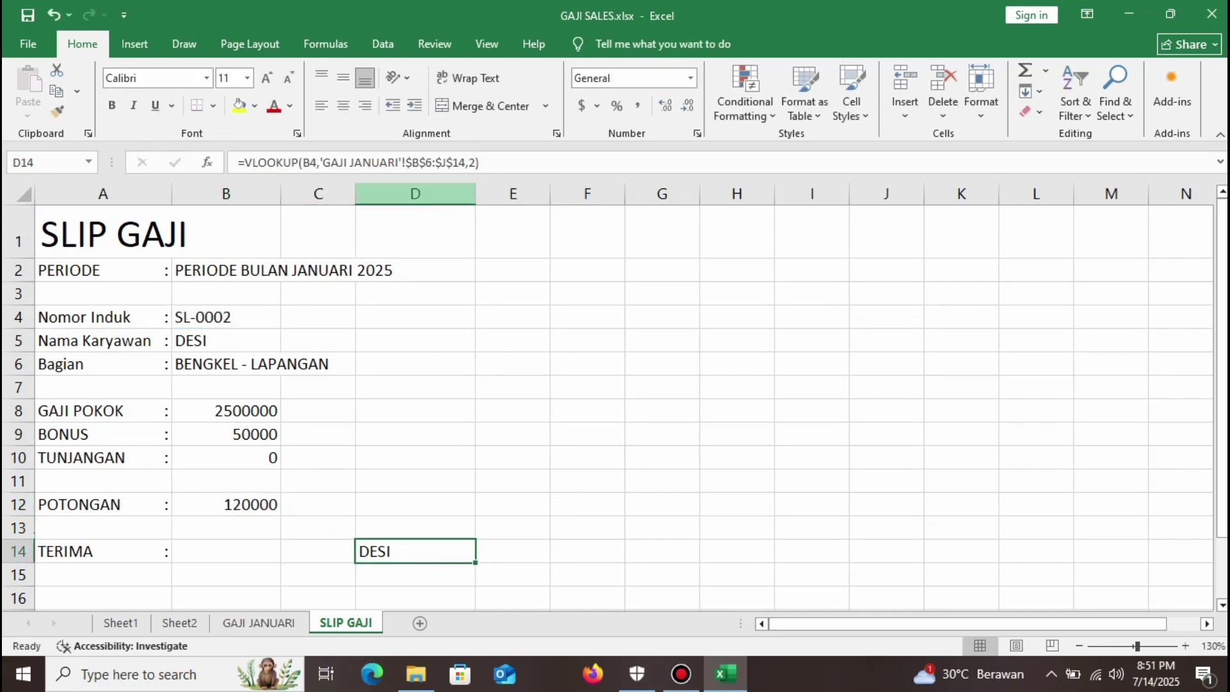
{"action": "left_click", "coordinate": [478, 162]}
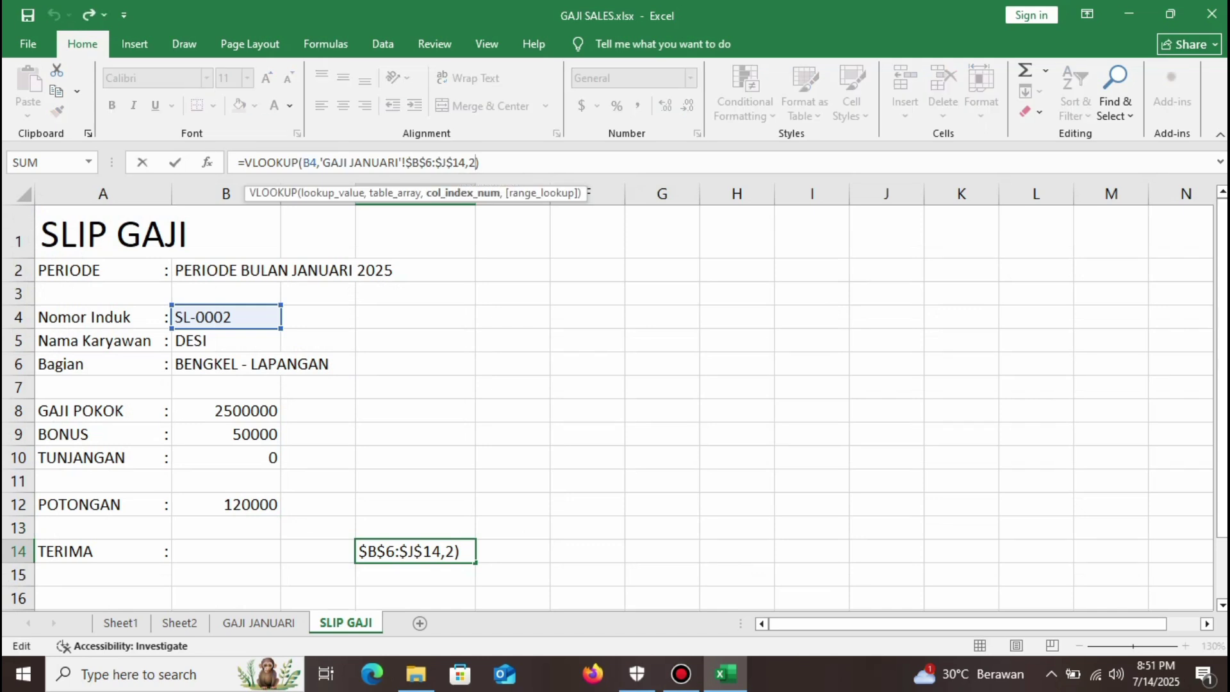
{"action": "key", "text": "BackSpace"}
{"action": "type", "text": "9"}
{"action": "key", "text": "Return"}
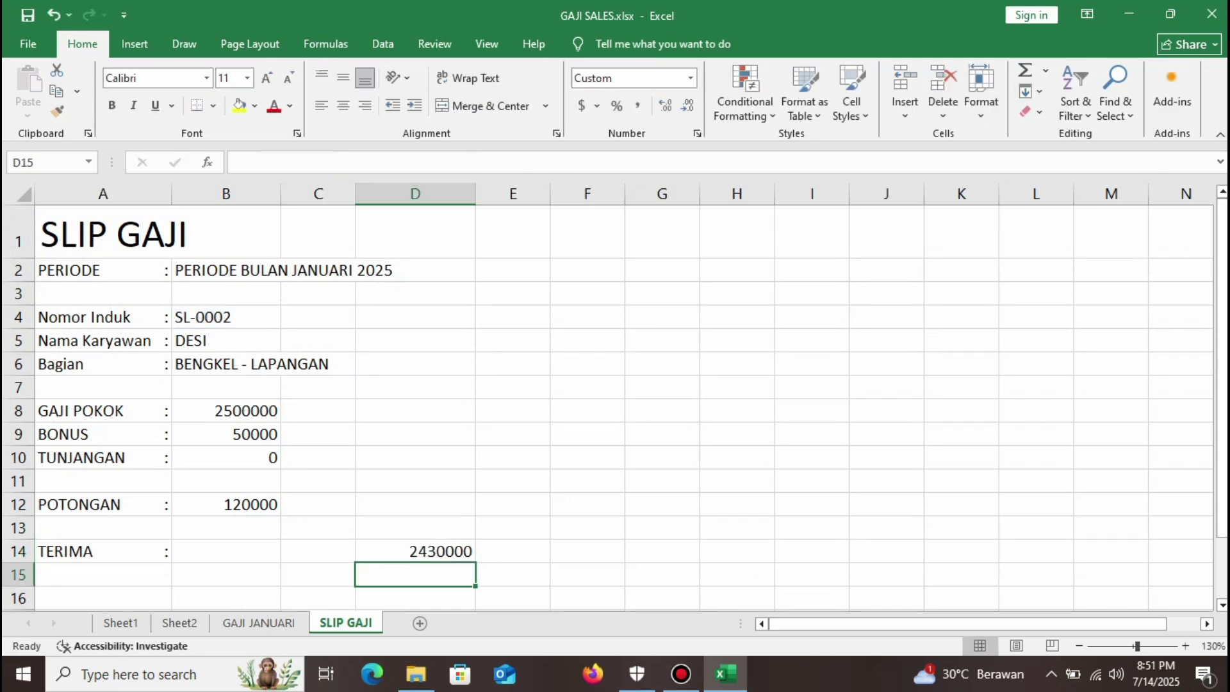
Give the slip amounts B8:E15 accounting format with no decimal places.
{"action": "left_click_drag", "start_coordinate": [224, 410], "coordinate": [513, 575]}
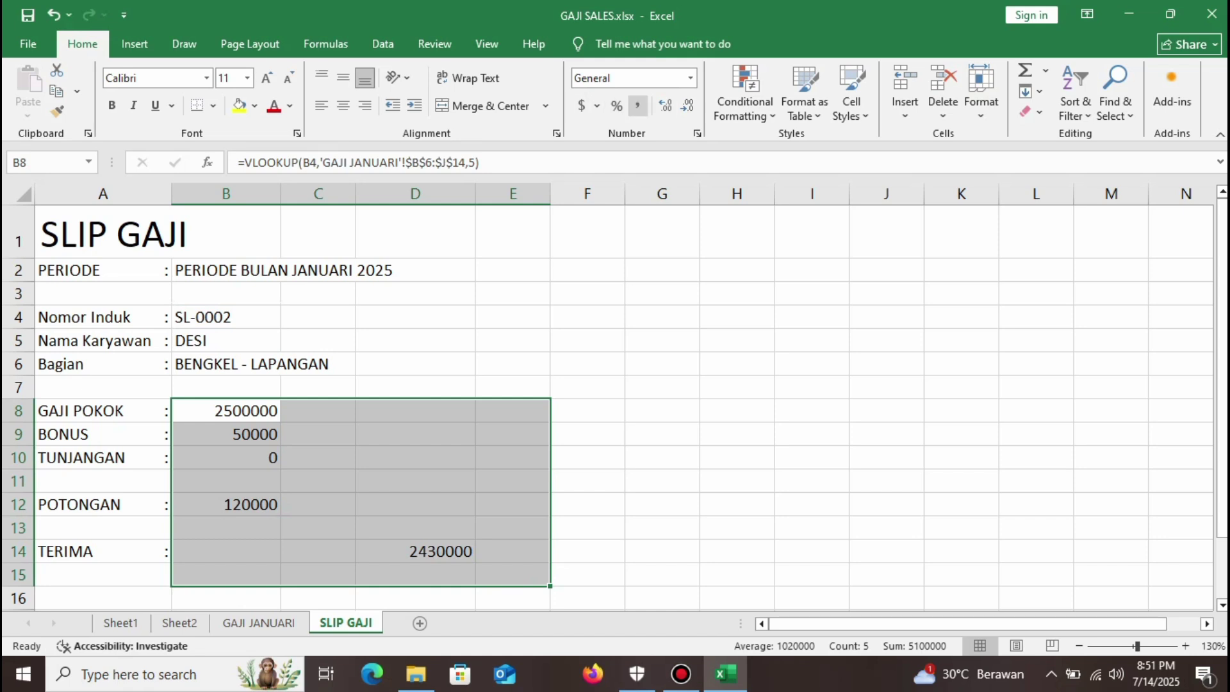
{"action": "left_click", "coordinate": [637, 106]}
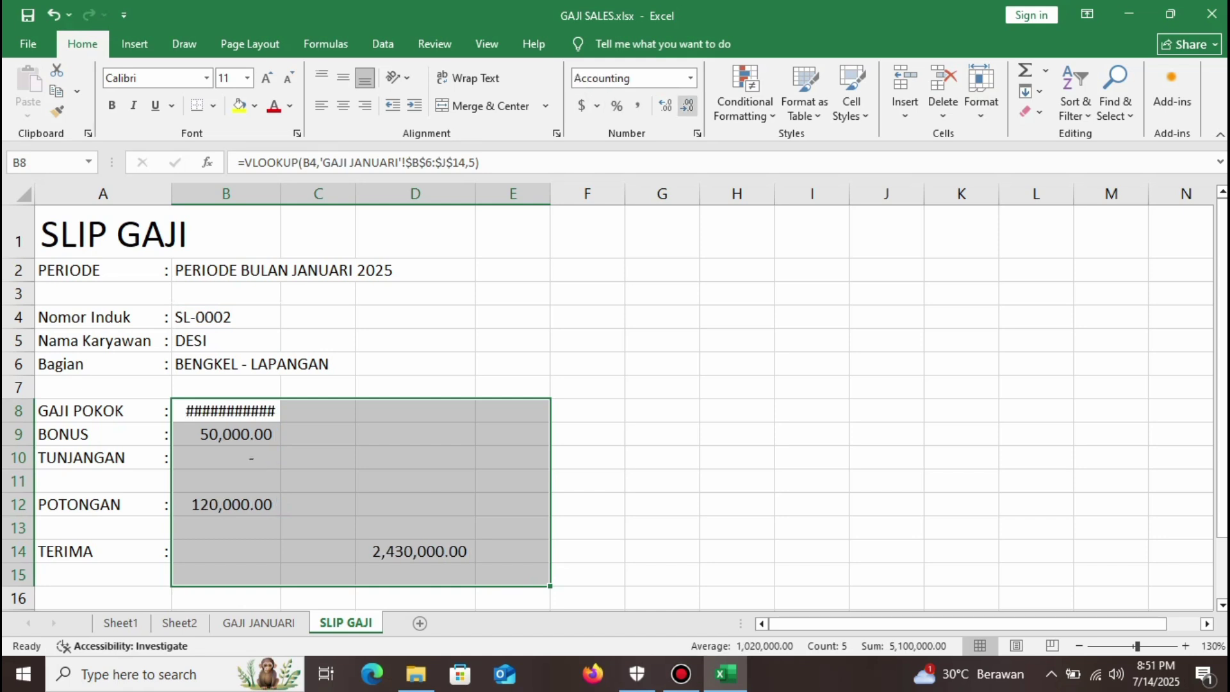
{"action": "left_click", "coordinate": [686, 106]}
{"action": "left_click", "coordinate": [687, 106]}
{"action": "left_click", "coordinate": [662, 364]}
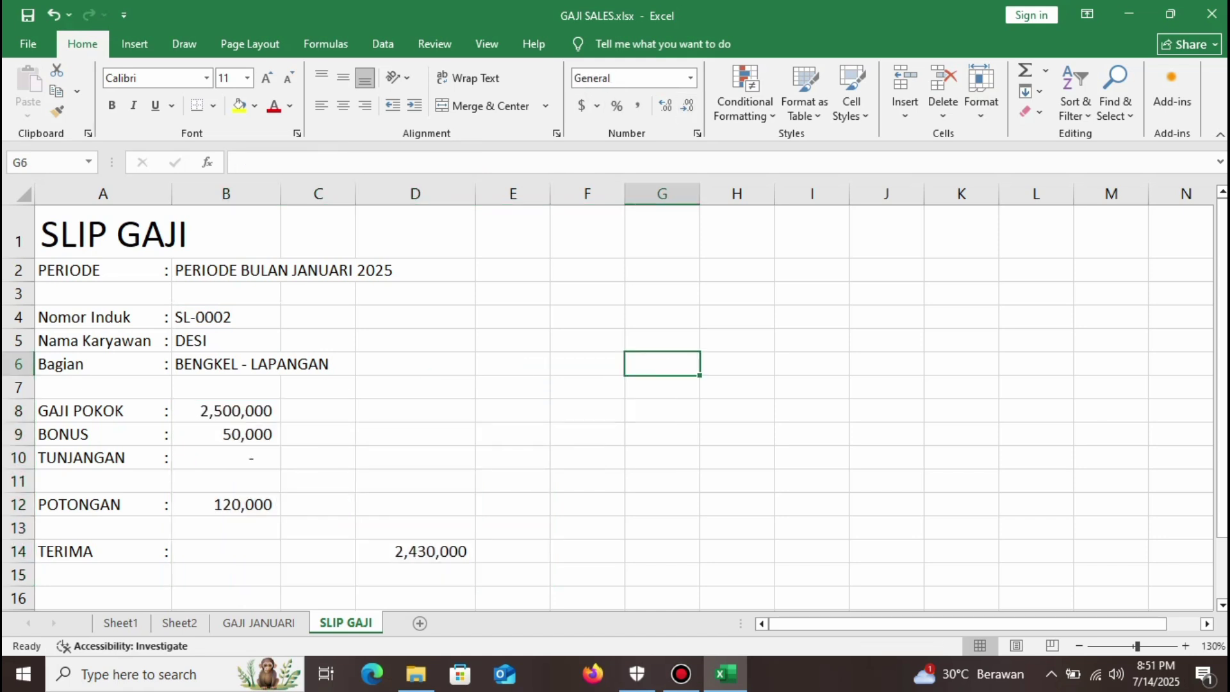
Compare the slip's TUNJANGAN and POTONGAN results with DESI's row 7 on GAJI JANUARI.
{"action": "left_click", "coordinate": [225, 528]}
{"action": "left_click", "coordinate": [226, 504]}
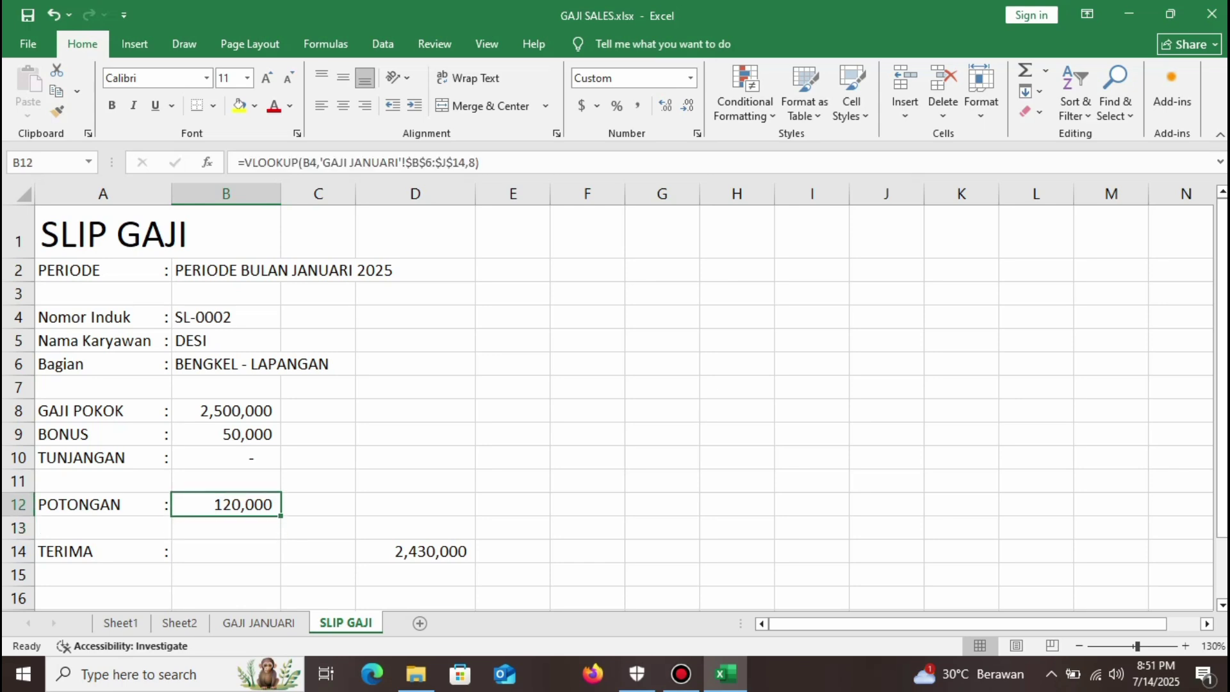
{"action": "left_click", "coordinate": [225, 458]}
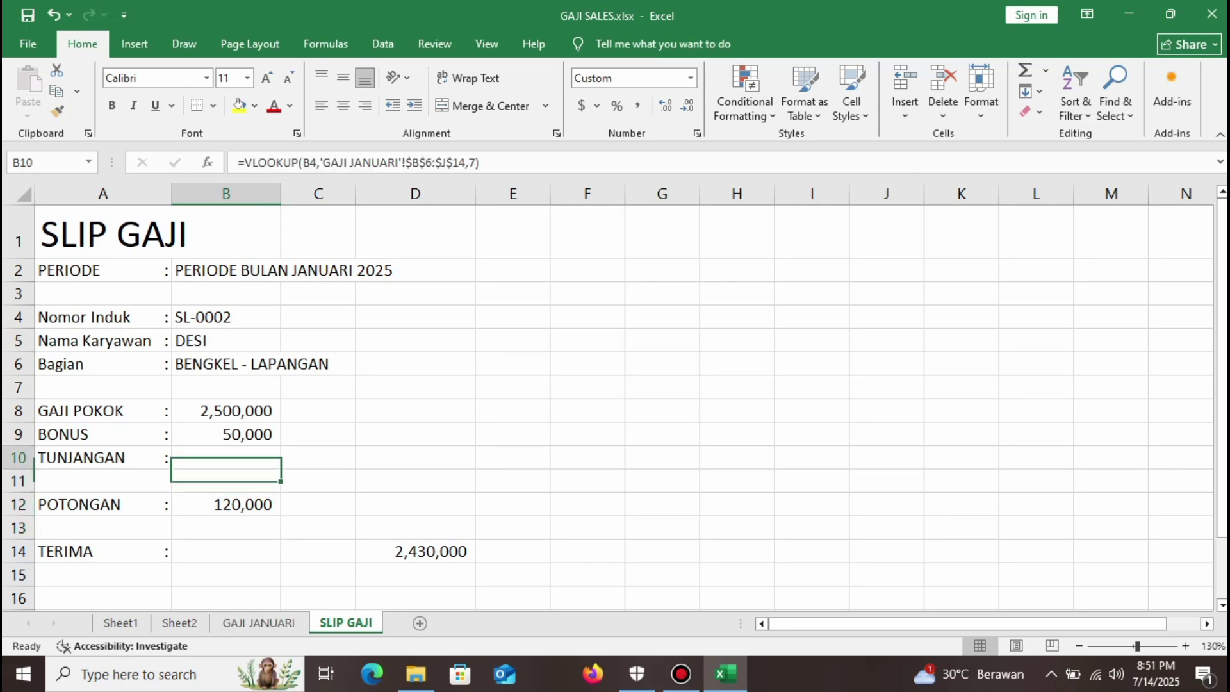
{"action": "key", "text": "ctrl+Page_Up"}
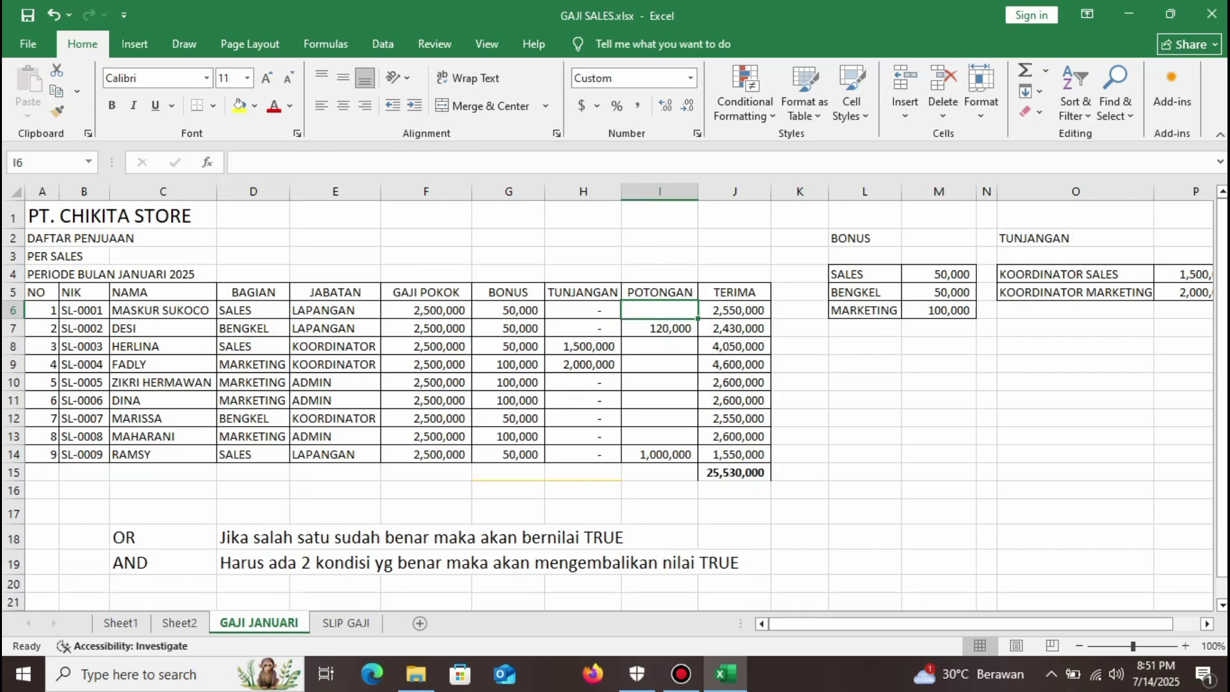
{"action": "left_click", "coordinate": [163, 328]}
{"action": "left_click", "coordinate": [583, 328]}
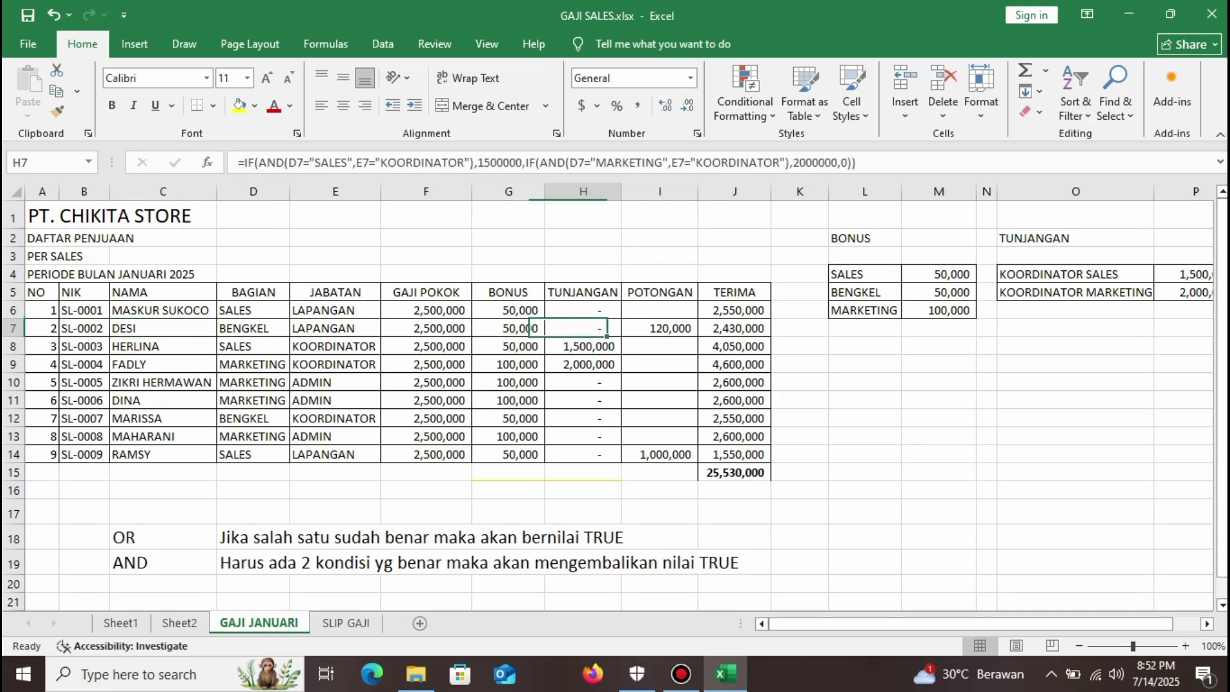
{"action": "left_click", "coordinate": [660, 328]}
{"action": "left_click", "coordinate": [735, 328]}
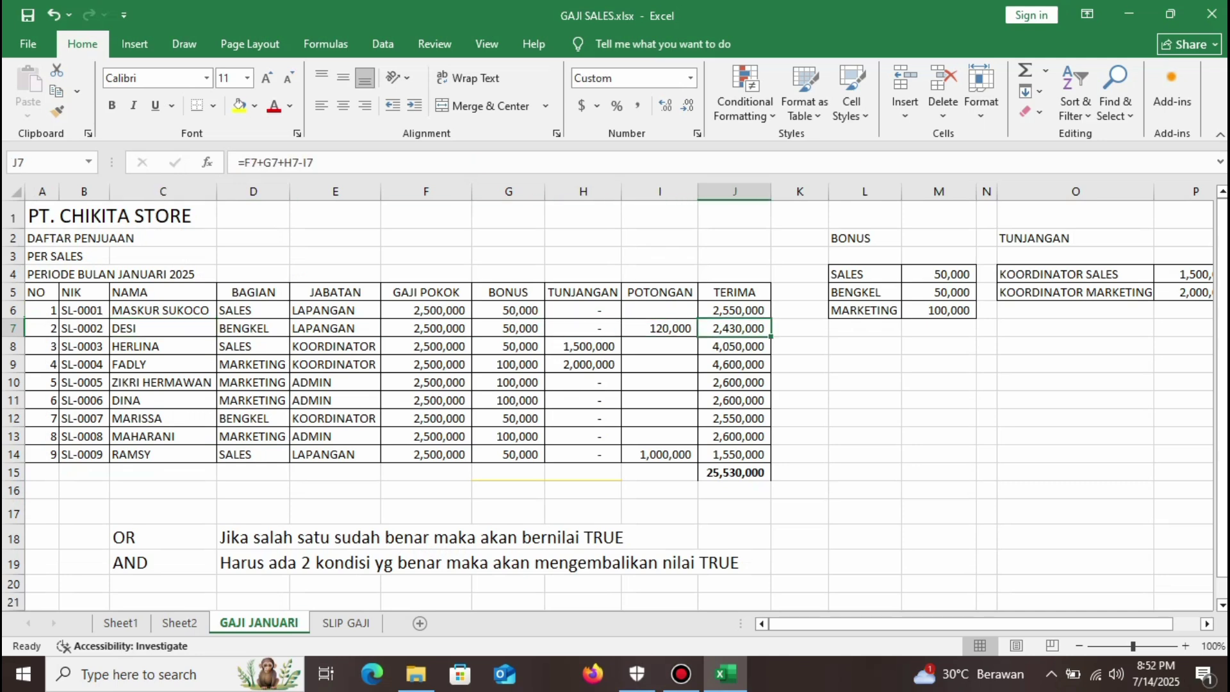
Select the OR and AND notes in rows 18–19 and delete them.
{"action": "left_click", "coordinate": [253, 537]}
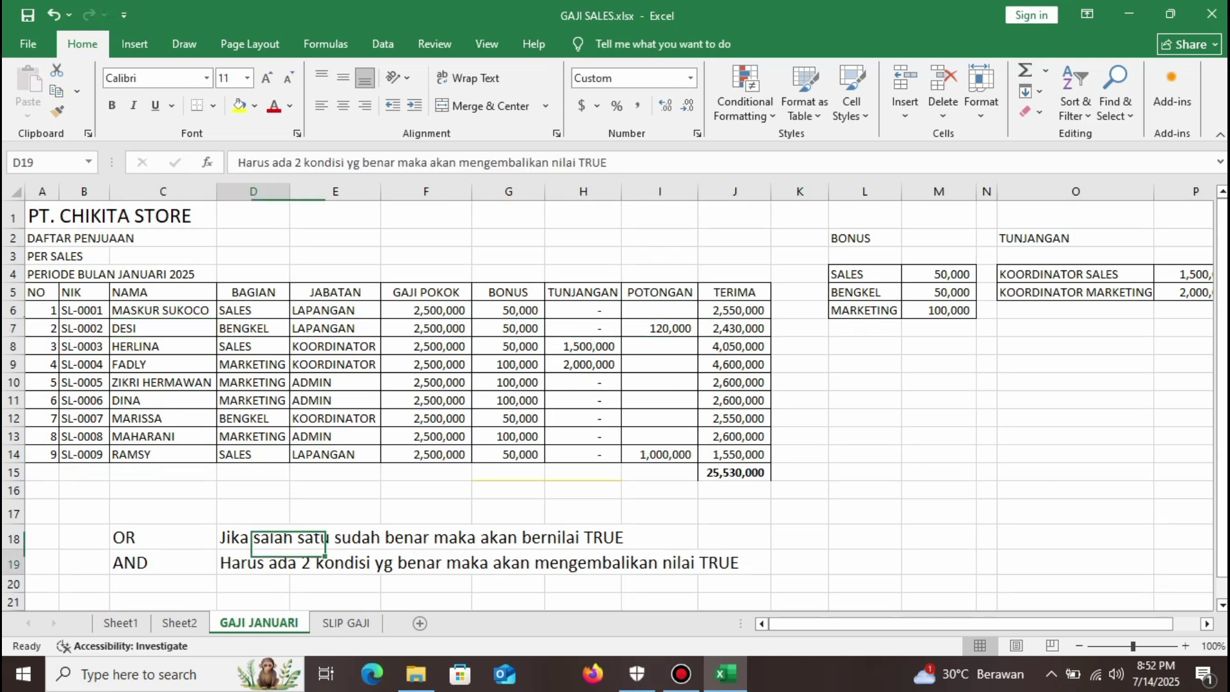
{"action": "left_click", "coordinate": [253, 562]}
{"action": "left_click_drag", "start_coordinate": [83, 537], "coordinate": [865, 562]}
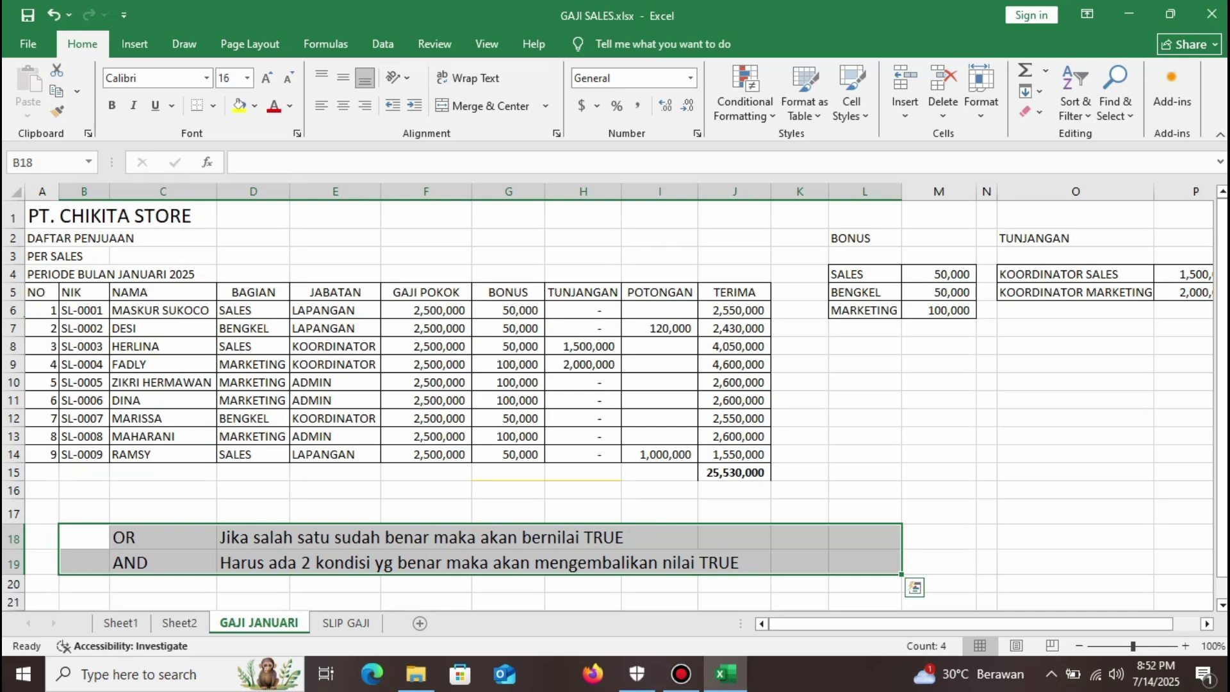
{"action": "key", "text": "Delete"}
{"action": "left_click", "coordinate": [865, 453]}
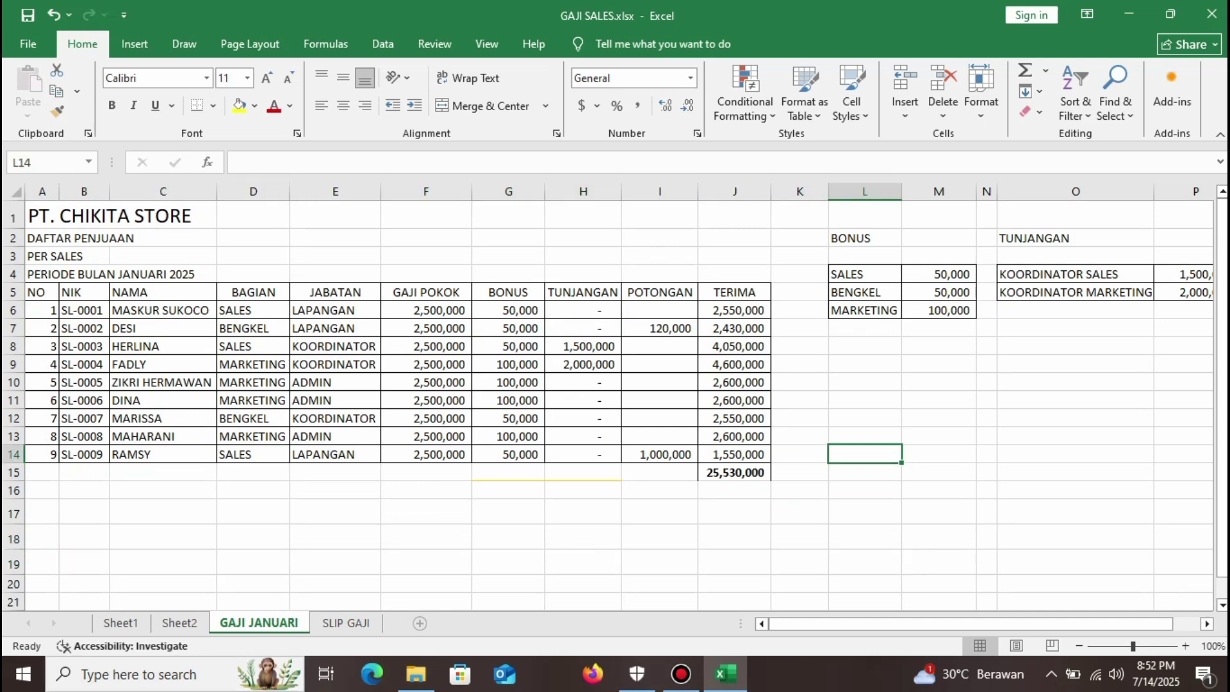
Change the employee ID in B4 on SLIP GAJI from SL-0002 to SL-0008.
{"action": "left_click", "coordinate": [346, 623]}
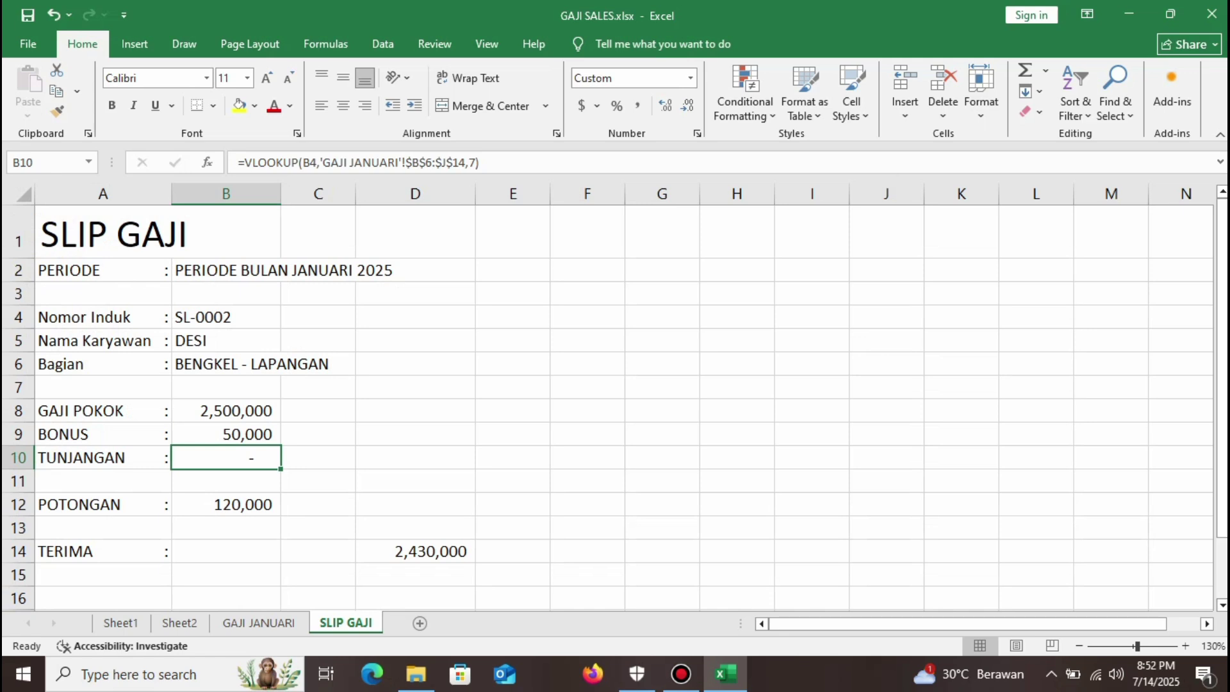
{"action": "left_click", "coordinate": [226, 318]}
{"action": "left_click", "coordinate": [280, 162]}
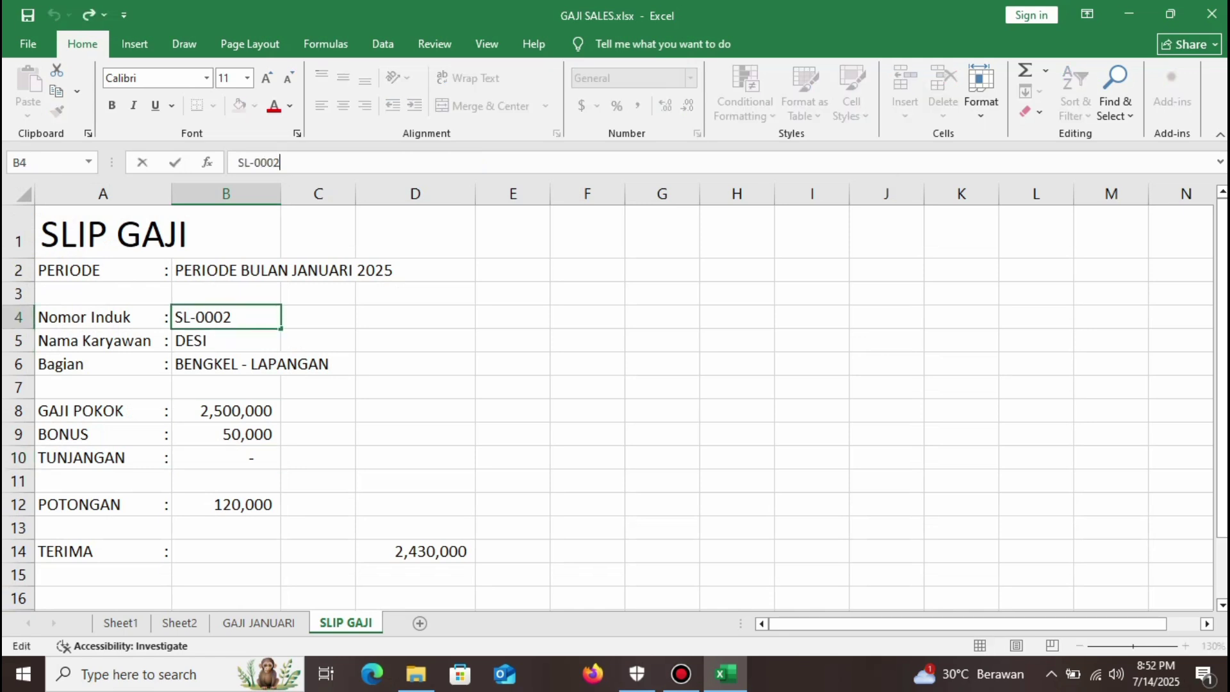
{"action": "key", "text": "BackSpace"}
{"action": "type", "text": "8"}
{"action": "key", "text": "Return"}
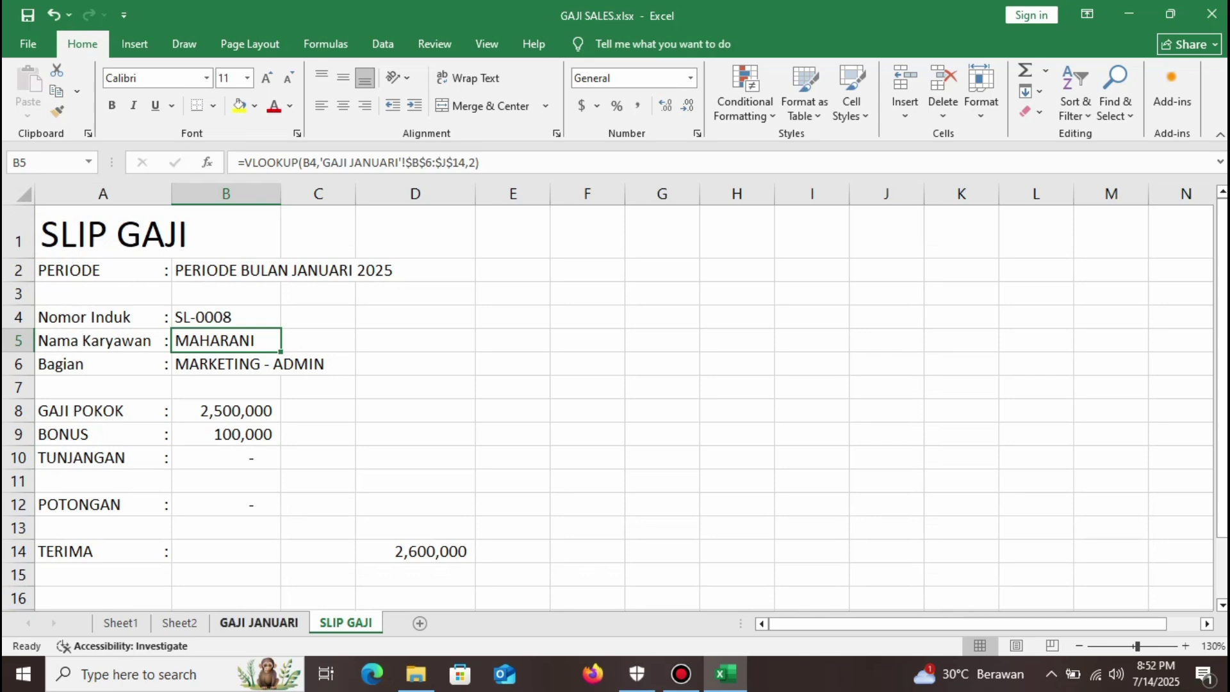
Verify the slip's ID, name, department MARKETING and position ADMIN against GAJI JANUARI row 13.
{"action": "left_click", "coordinate": [259, 623]}
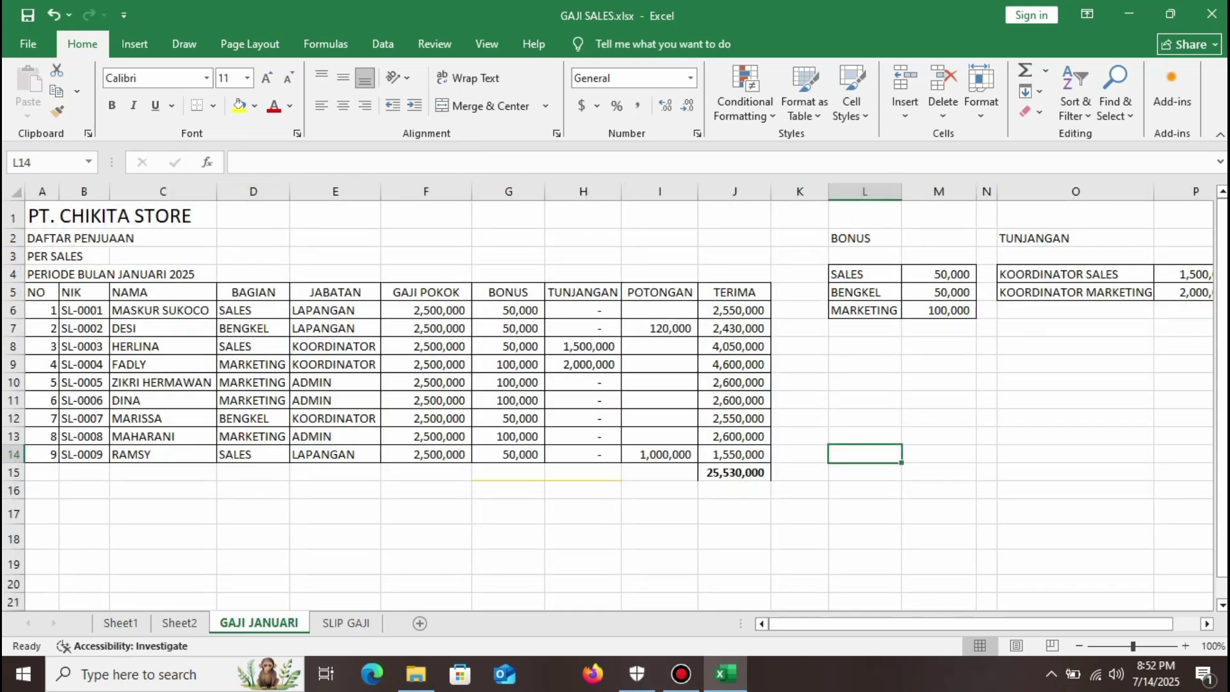
{"action": "left_click_drag", "start_coordinate": [84, 418], "coordinate": [163, 418]}
{"action": "left_click", "coordinate": [164, 436]}
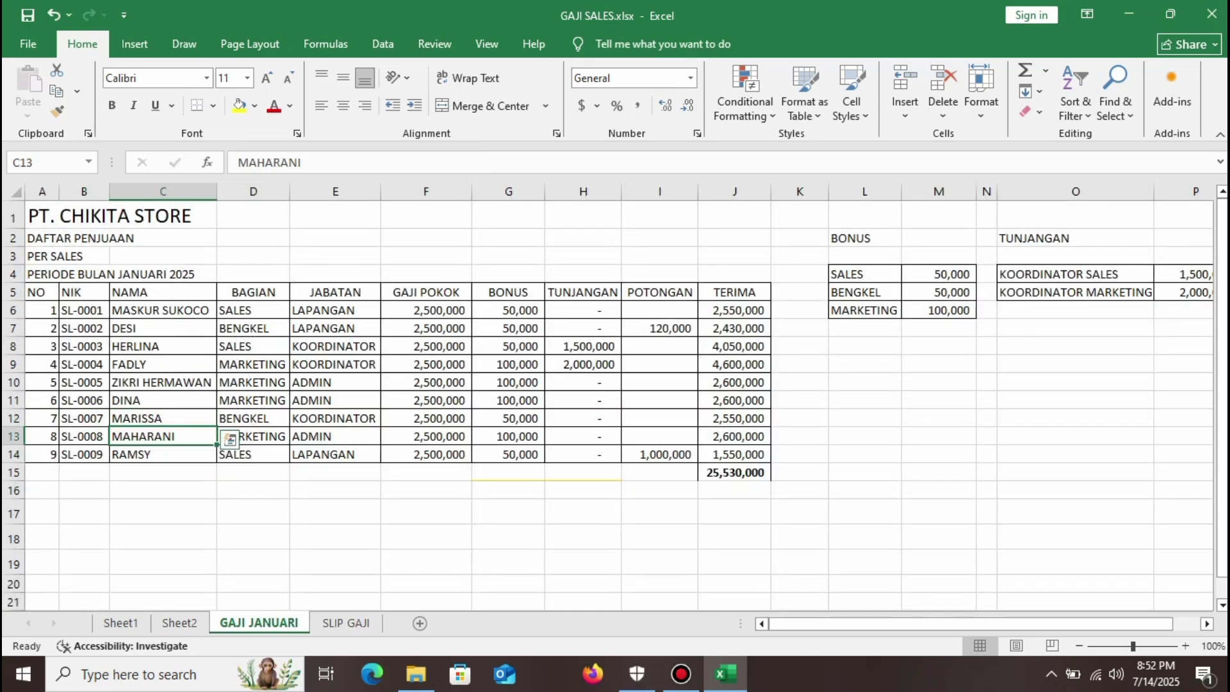
{"action": "left_click", "coordinate": [346, 623]}
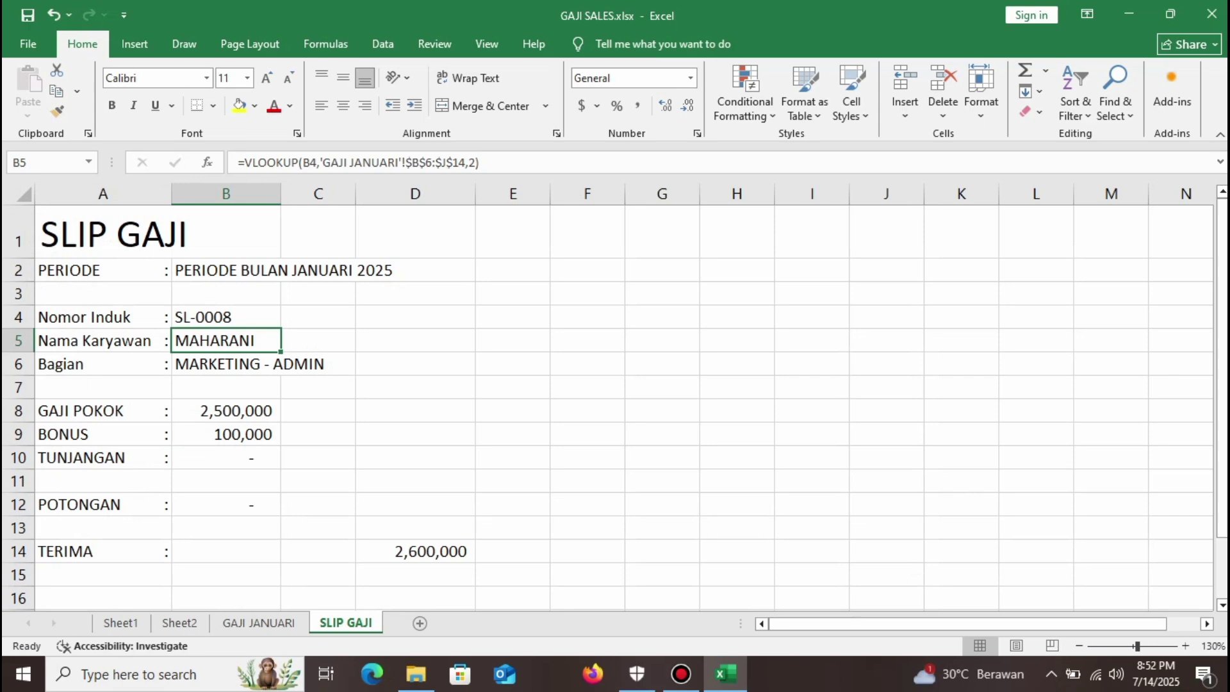
{"action": "left_click", "coordinate": [226, 316]}
{"action": "left_click", "coordinate": [259, 623]}
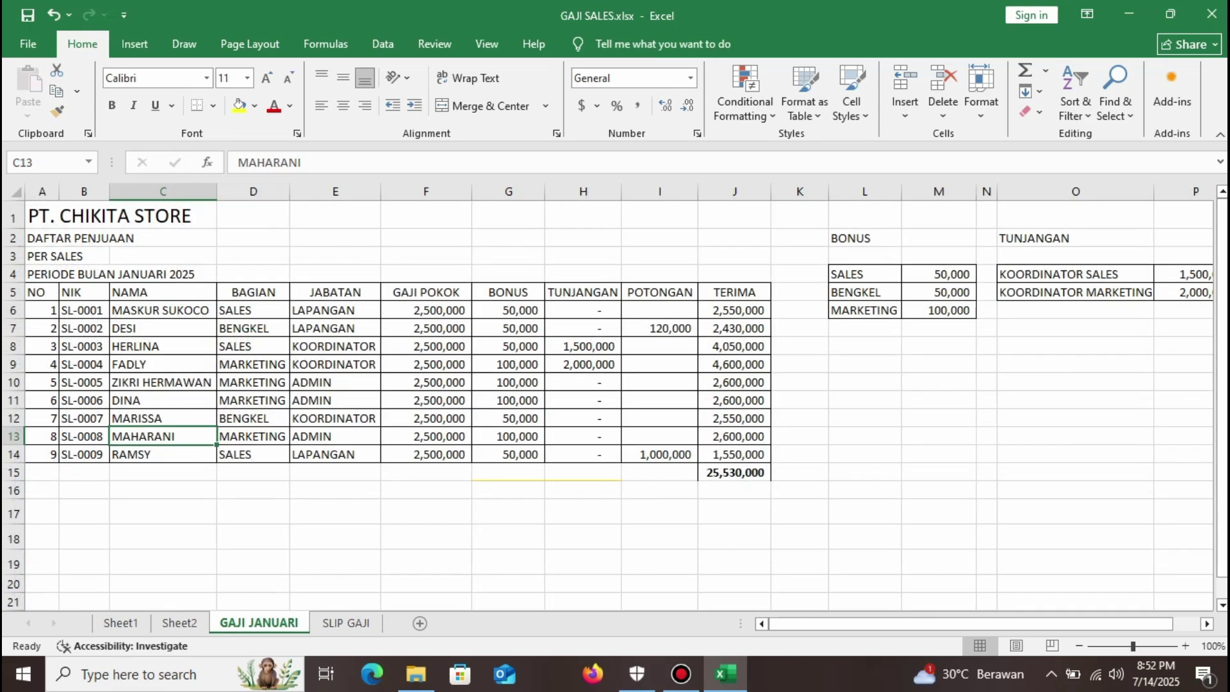
{"action": "left_click", "coordinate": [83, 435]}
{"action": "left_click", "coordinate": [253, 435]}
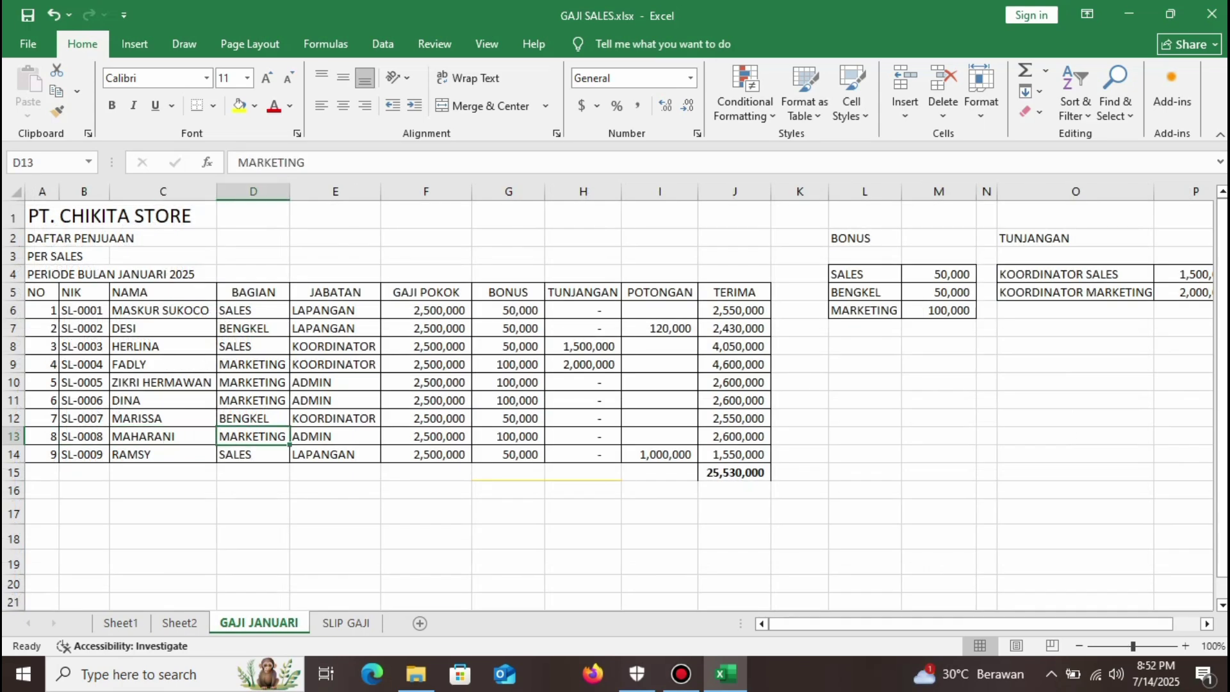
{"action": "left_click", "coordinate": [335, 436]}
{"action": "left_click", "coordinate": [346, 623]}
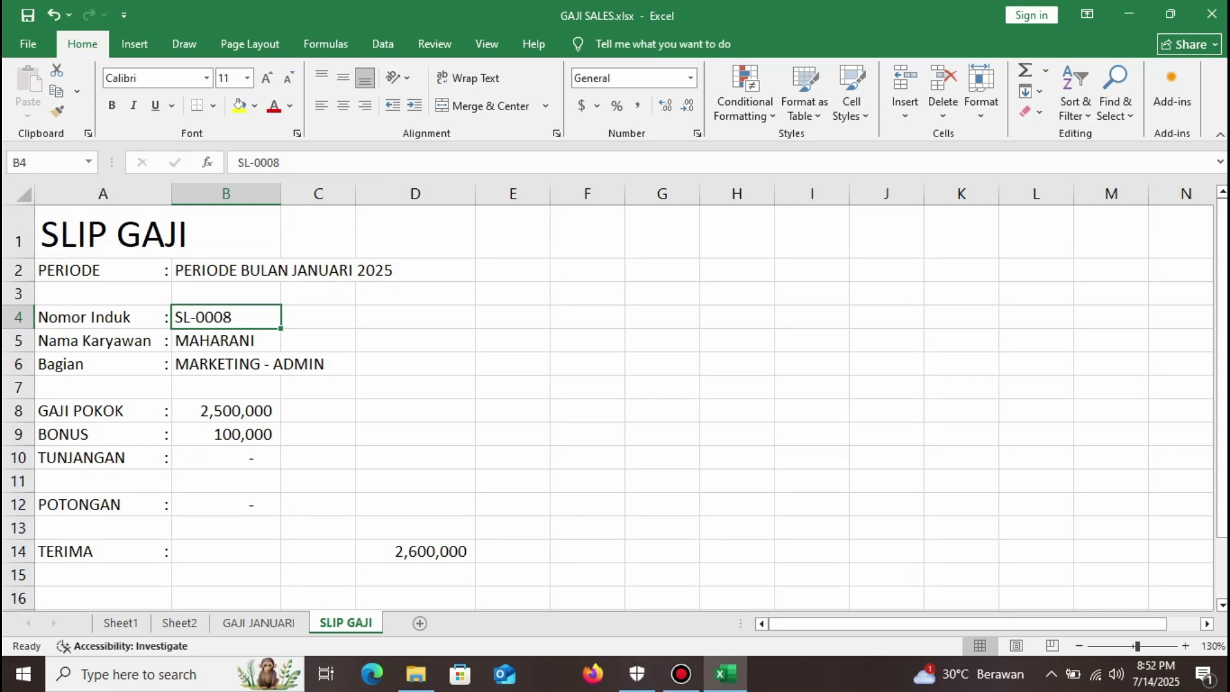
{"action": "left_click", "coordinate": [269, 364]}
Compare the slip's base salary and bonus 100,000 with F13 and G13 on GAJI JANUARI.
{"action": "left_click", "coordinate": [259, 623]}
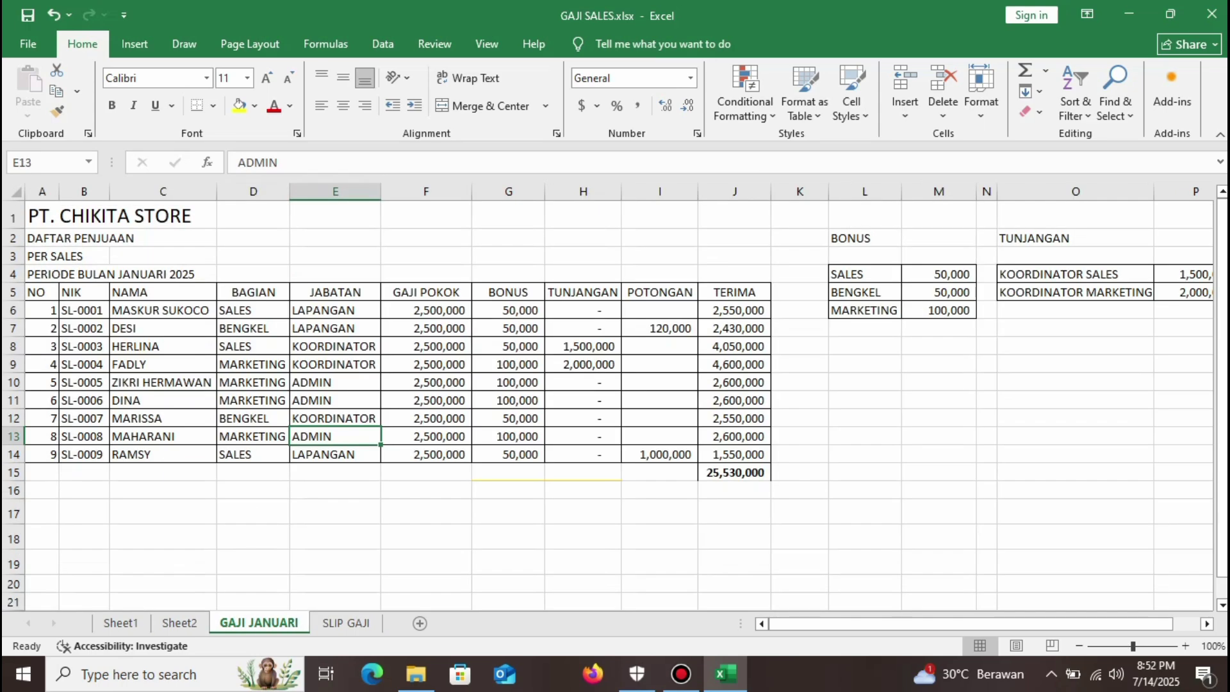
{"action": "left_click", "coordinate": [426, 436]}
{"action": "left_click", "coordinate": [346, 623]}
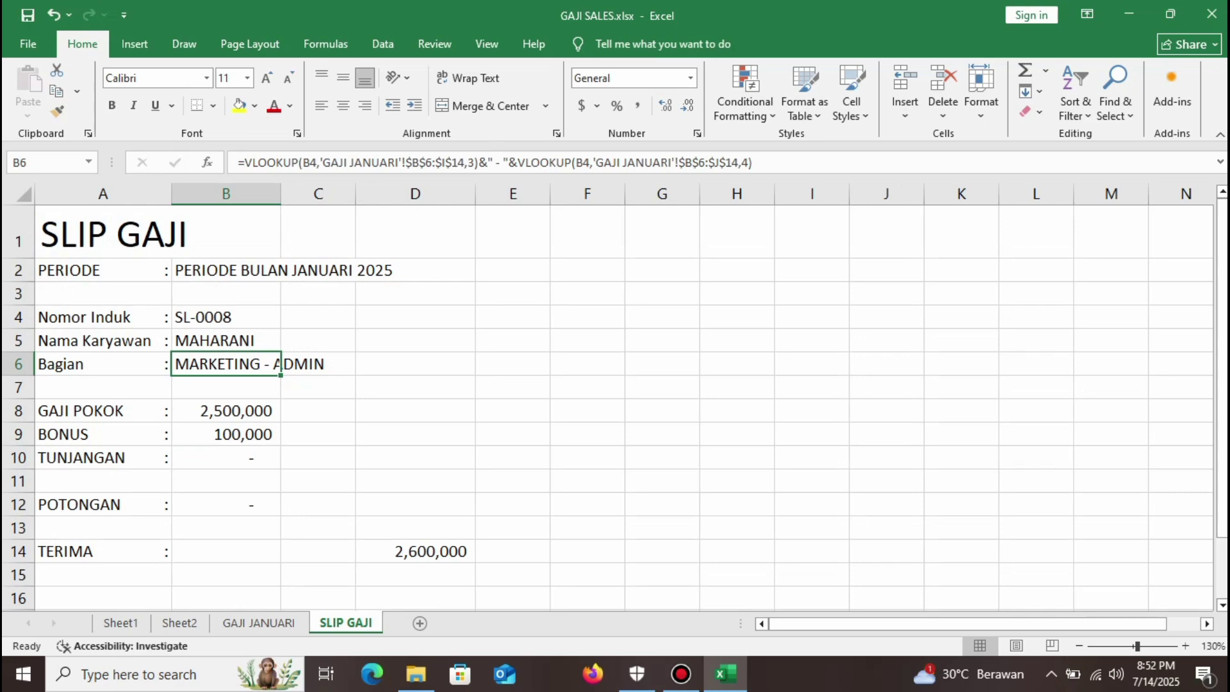
{"action": "left_click", "coordinate": [256, 411]}
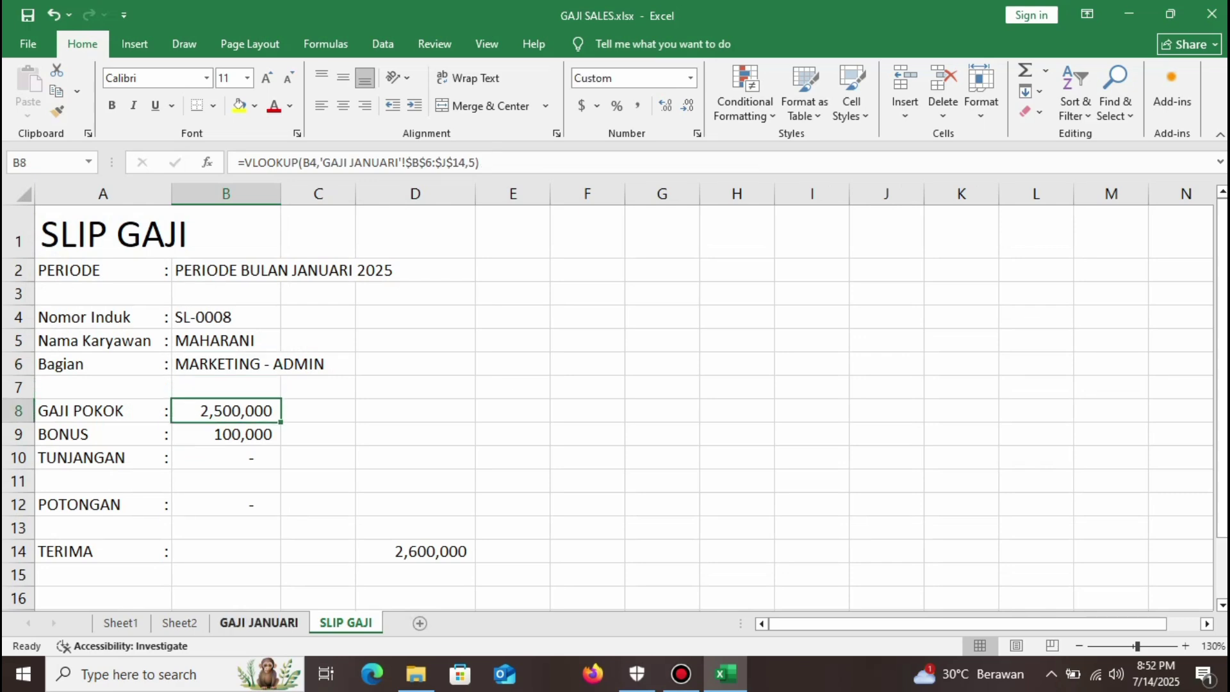
{"action": "left_click", "coordinate": [259, 623]}
{"action": "left_click", "coordinate": [508, 436]}
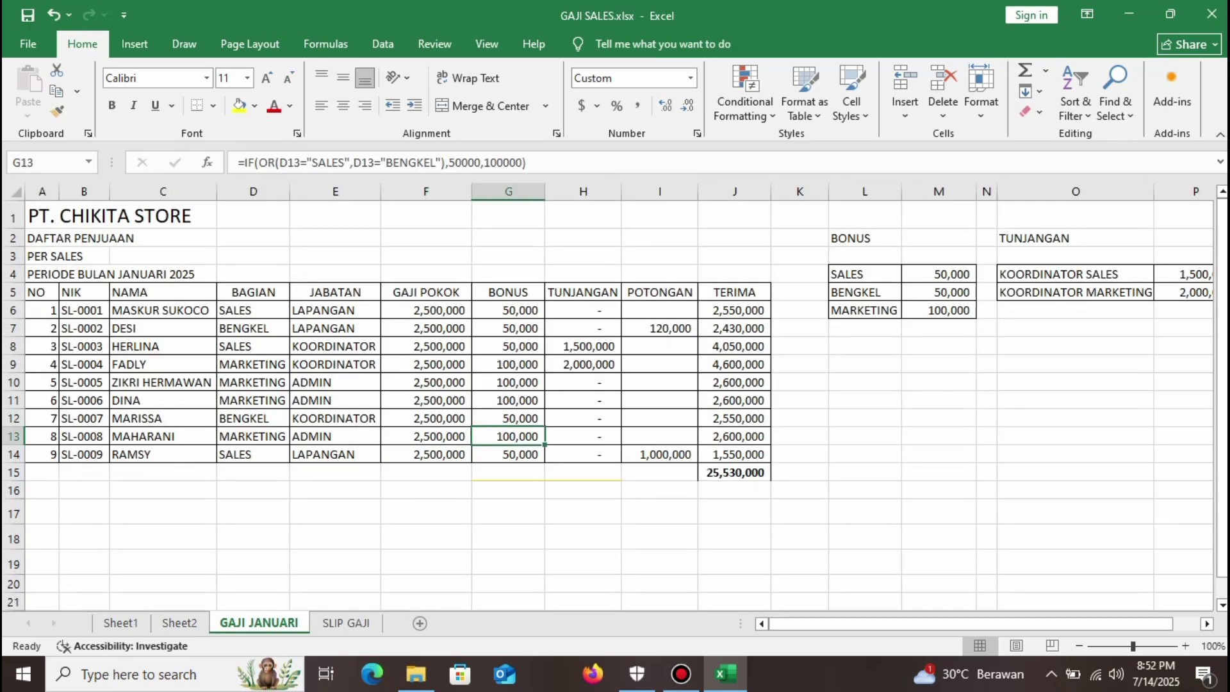
{"action": "left_click", "coordinate": [346, 622]}
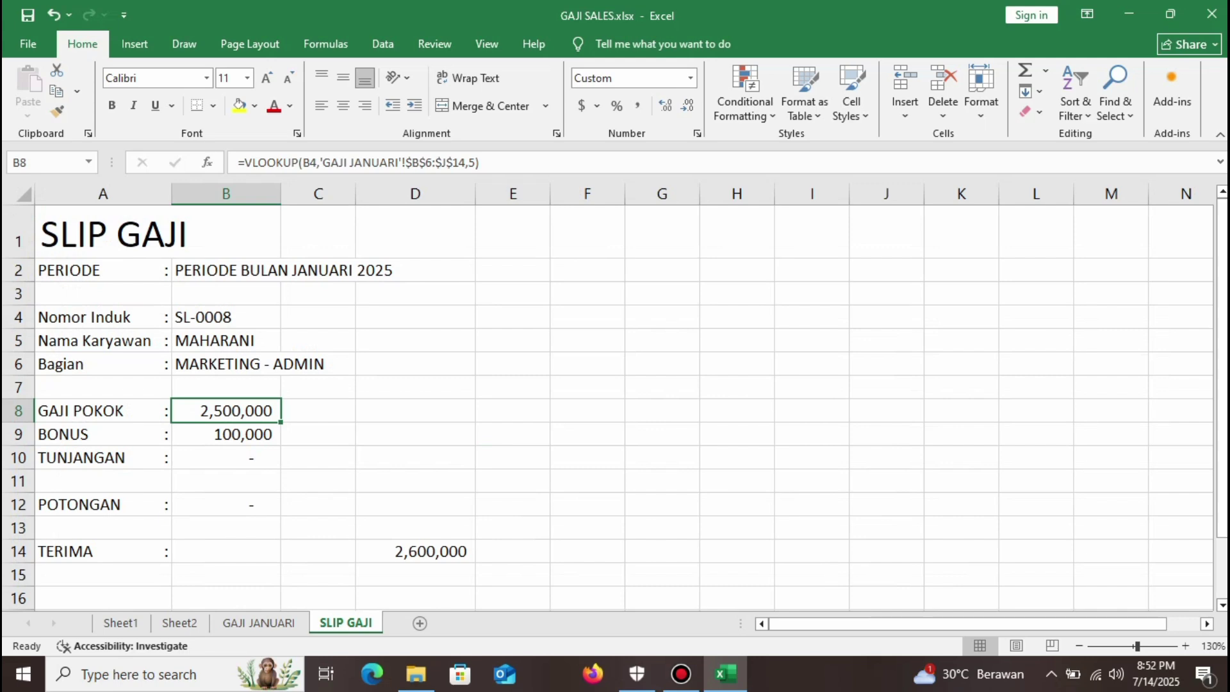
{"action": "left_click", "coordinate": [225, 434]}
Confirm the take-home pay 2,600,000 matches row 13's TERIMA, then reselect B4.
{"action": "left_click", "coordinate": [259, 623]}
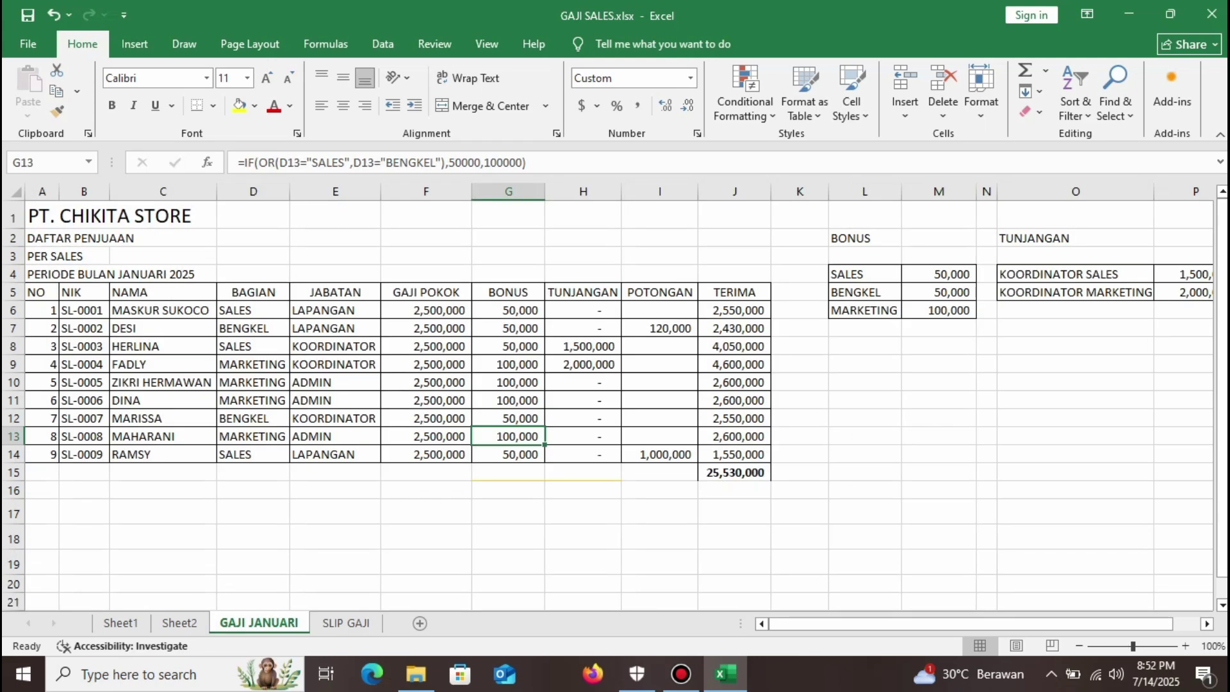
{"action": "left_click", "coordinate": [346, 622]}
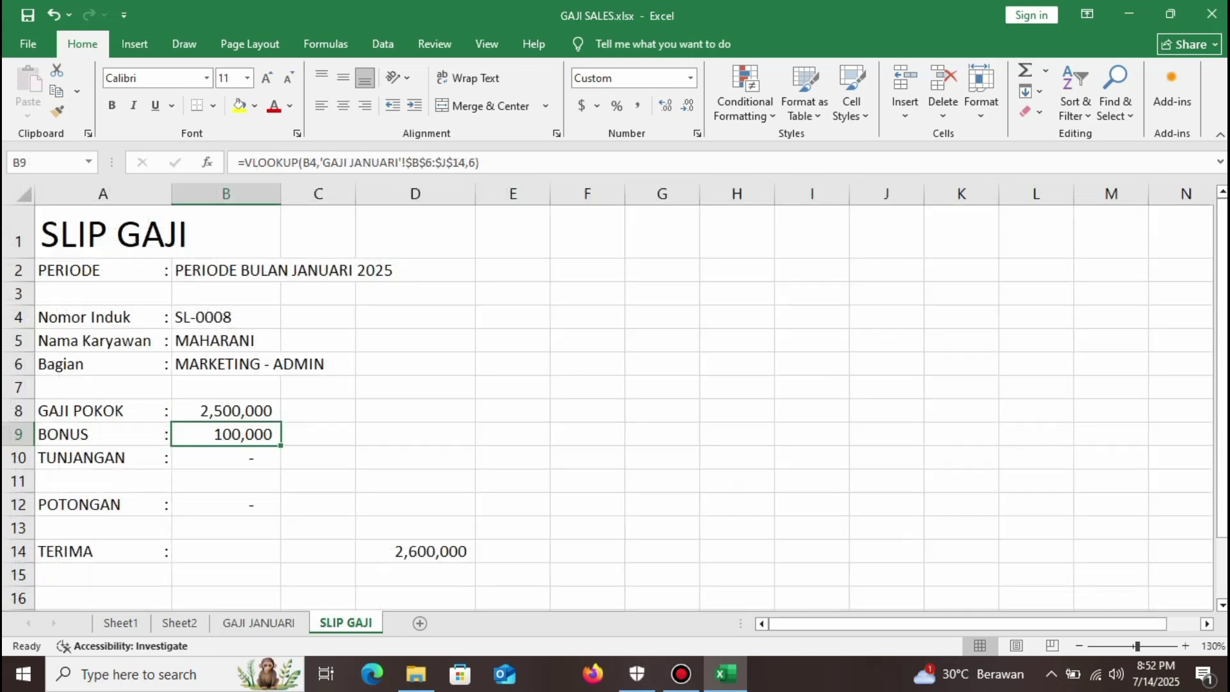
{"action": "left_click", "coordinate": [359, 528]}
{"action": "left_click", "coordinate": [415, 574]}
{"action": "left_click", "coordinate": [259, 622]}
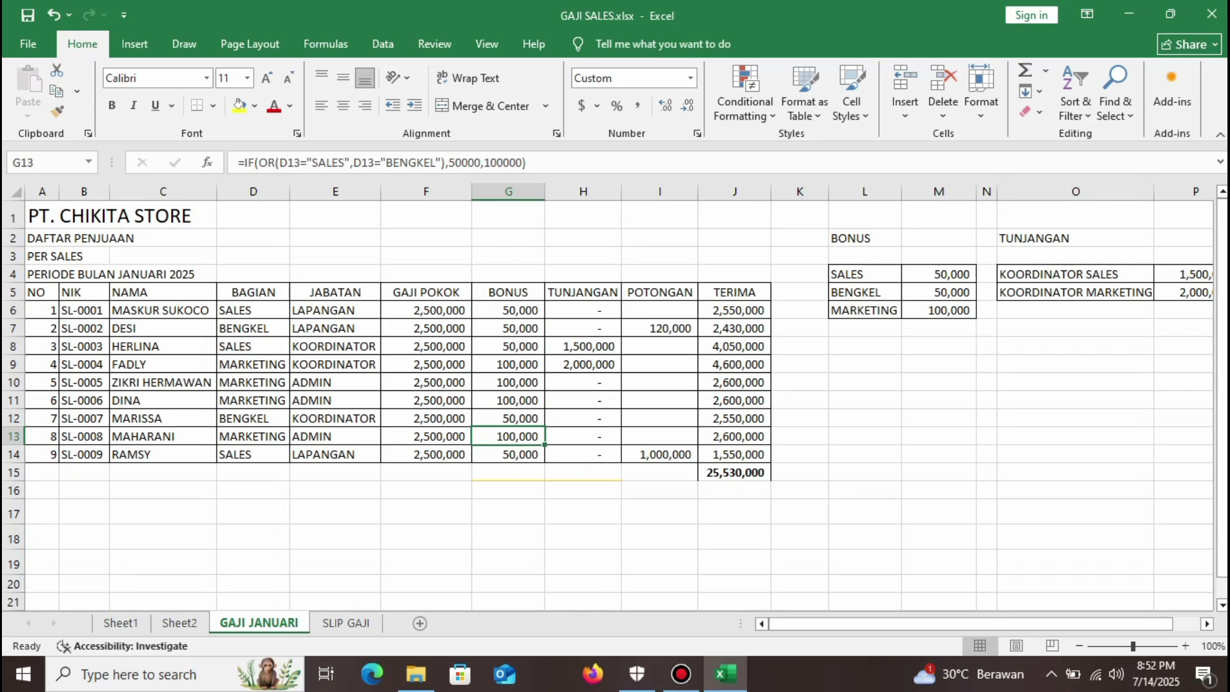
{"action": "left_click", "coordinate": [735, 454]}
{"action": "left_click", "coordinate": [735, 437]}
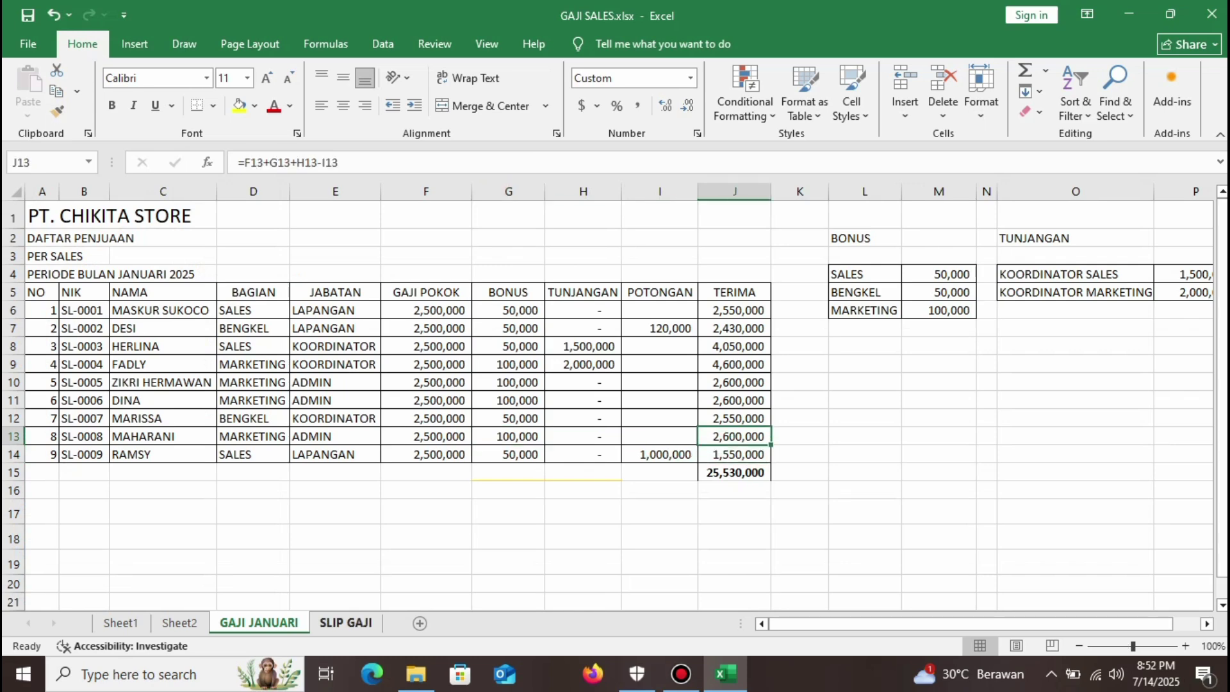
{"action": "left_click", "coordinate": [346, 623]}
{"action": "left_click", "coordinate": [226, 317]}
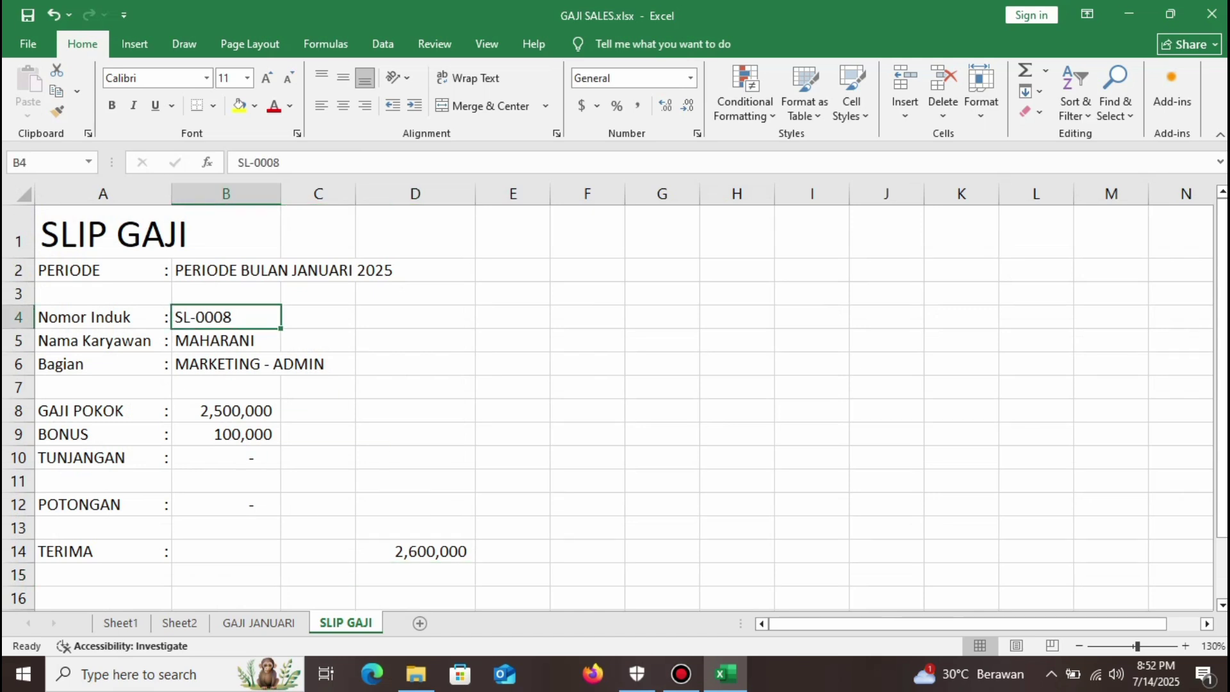
{"action": "left_click", "coordinate": [318, 316]}
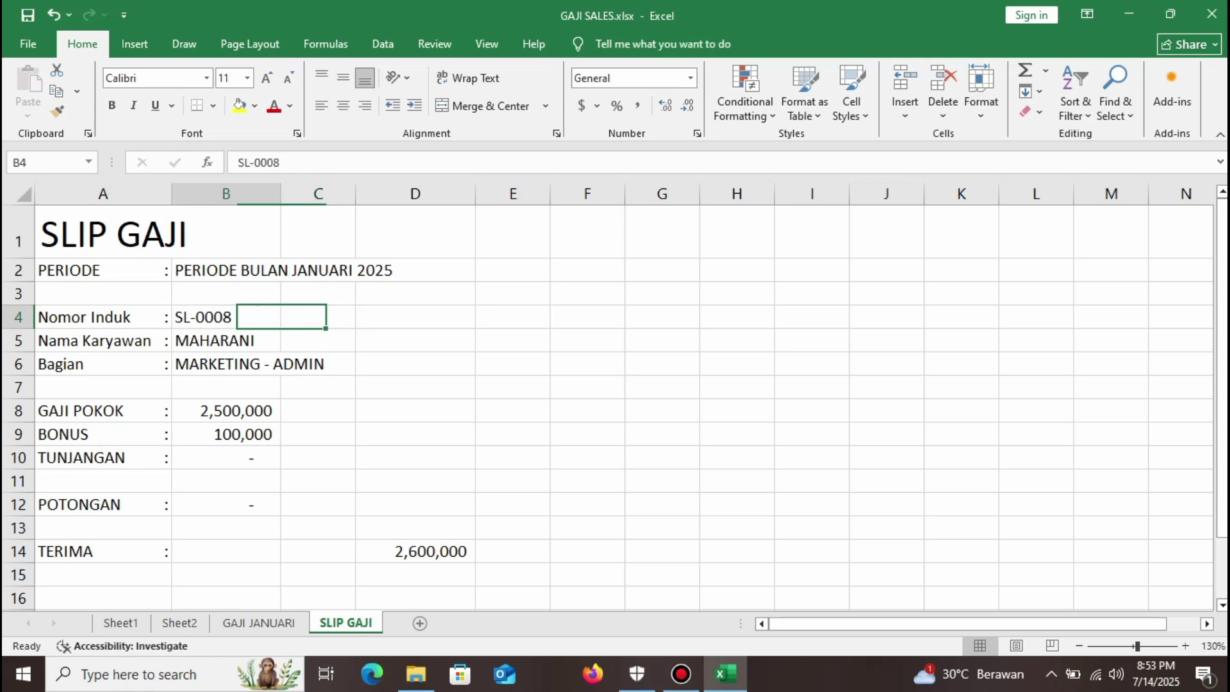
{"action": "left_click", "coordinate": [225, 317]}
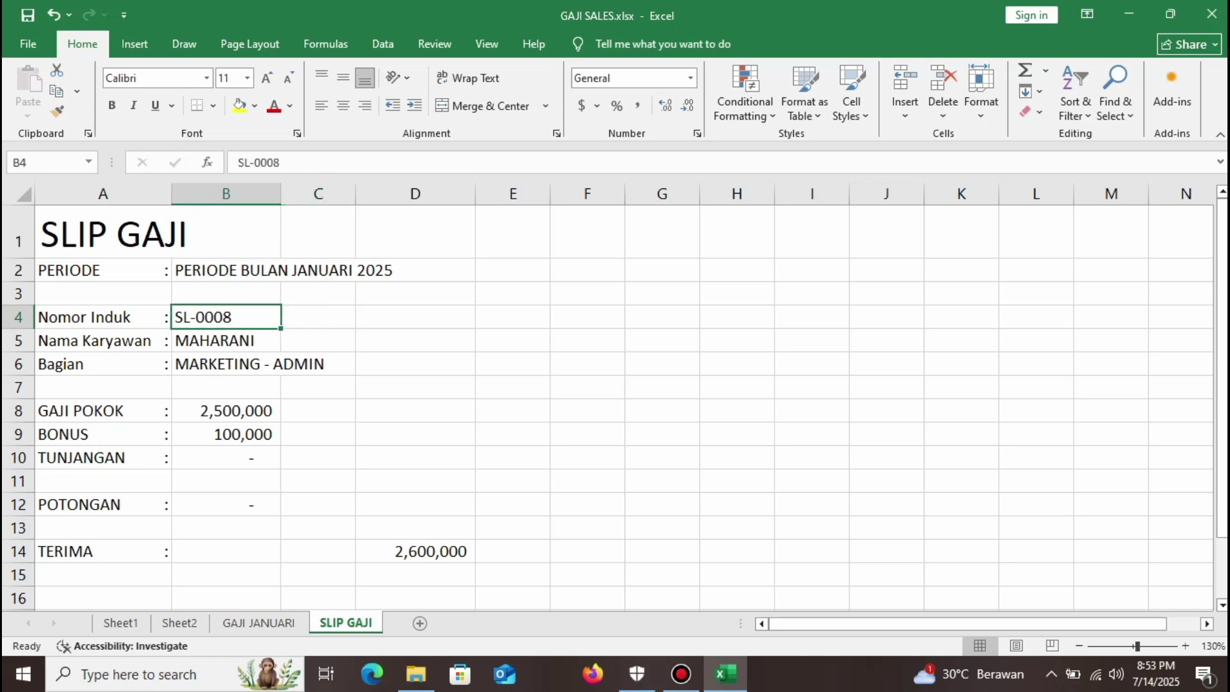
Clear B4 and give it List validation sourced from 'GAJI JANUARI'!$B$6:$B$16.
{"action": "key", "text": "Delete"}
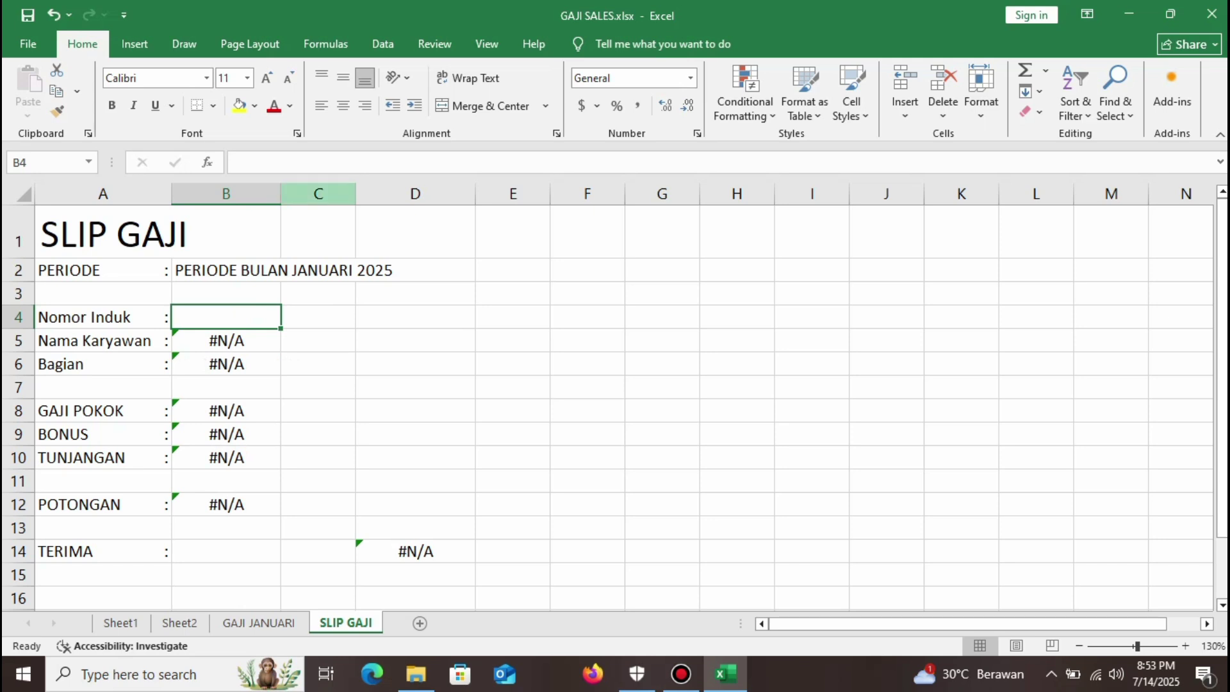
{"action": "left_click", "coordinate": [383, 44]}
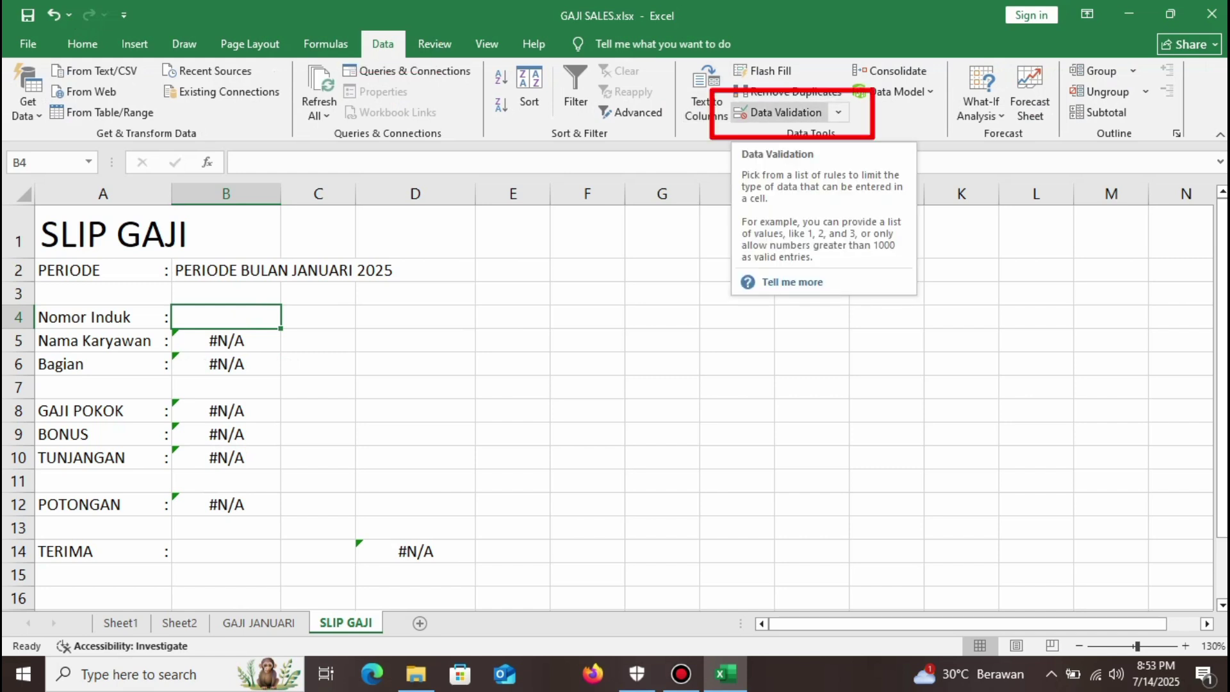
{"action": "left_click", "coordinate": [783, 112]}
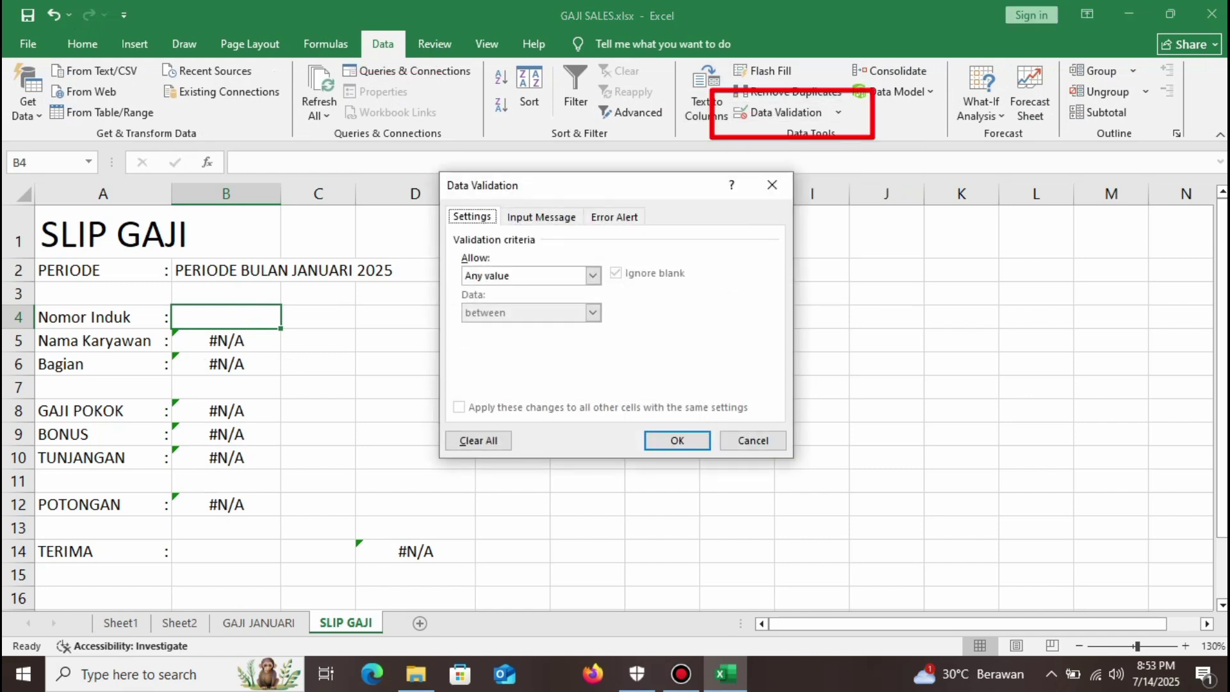
{"action": "left_click", "coordinate": [593, 276]}
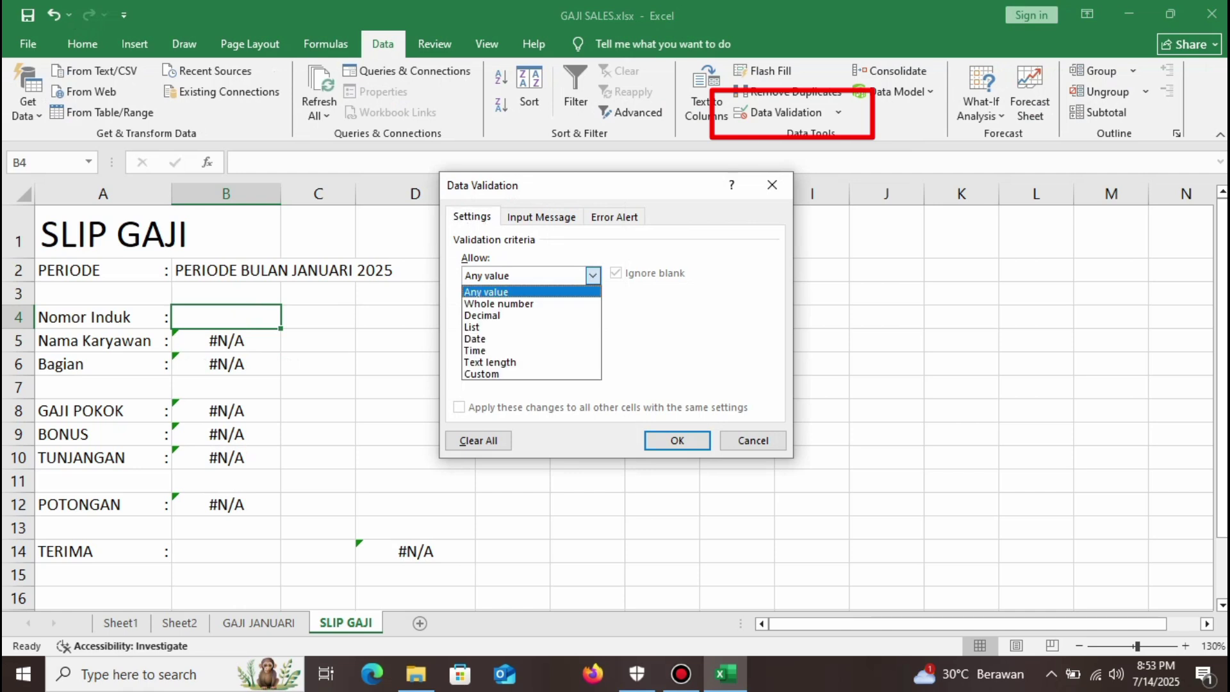
{"action": "key", "text": "Return"}
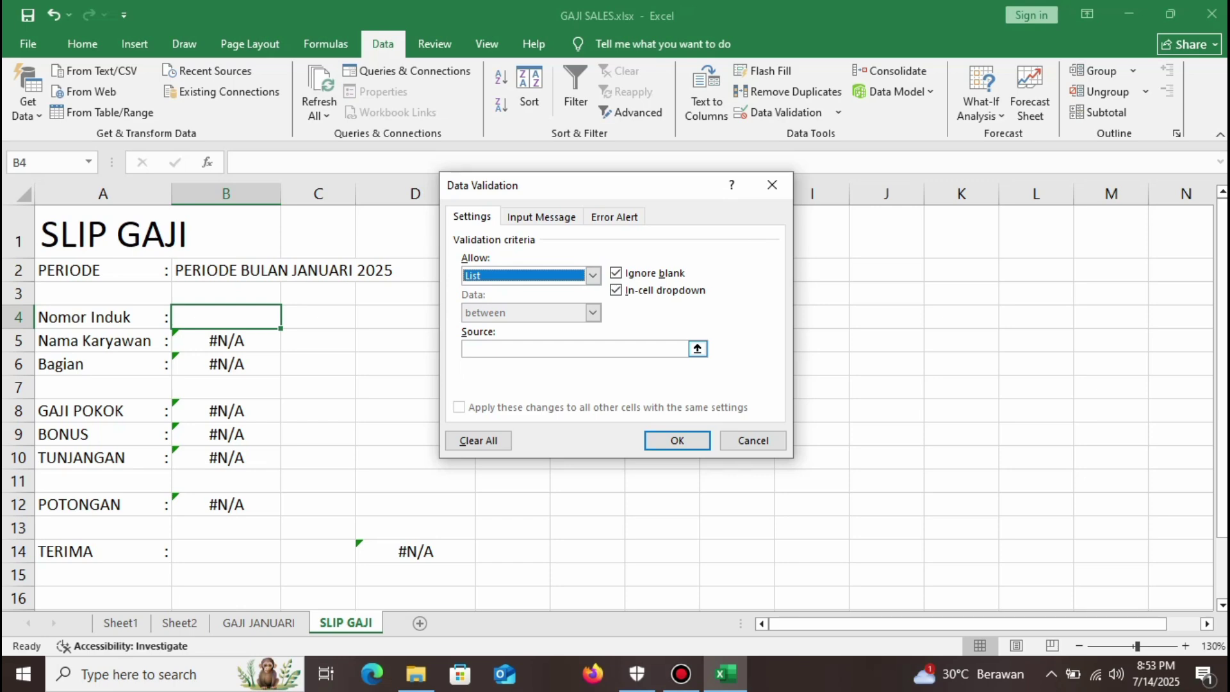
{"action": "left_click", "coordinate": [697, 349]}
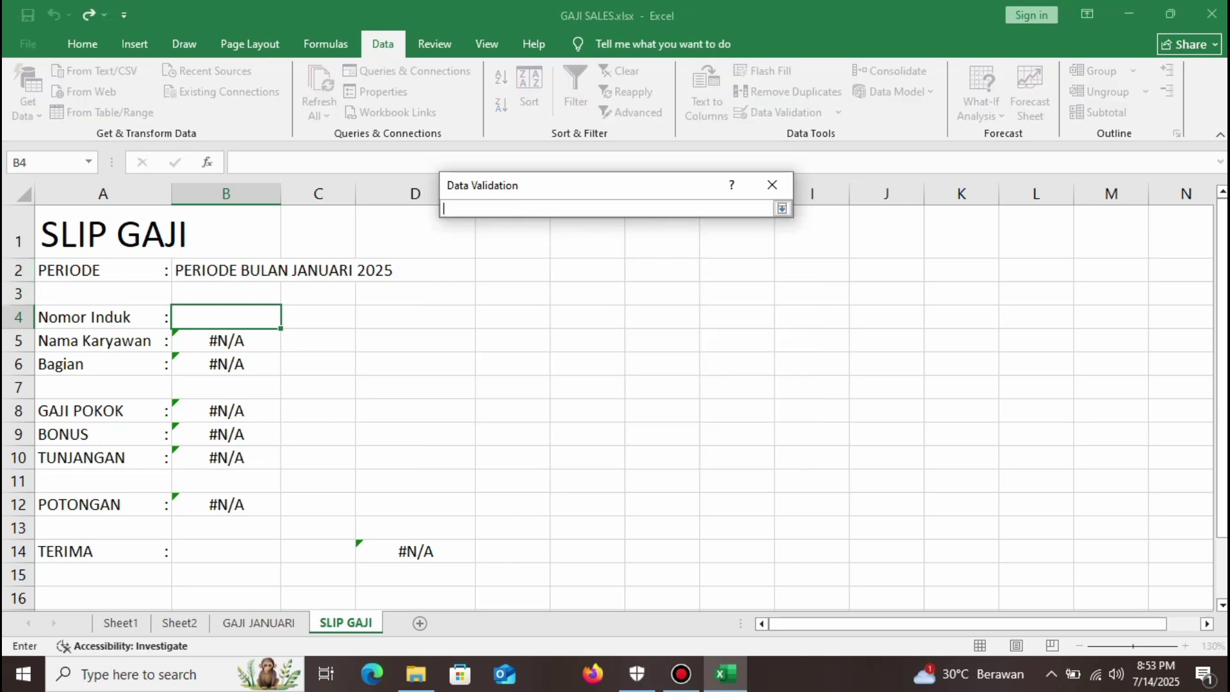
{"action": "left_click", "coordinate": [259, 622]}
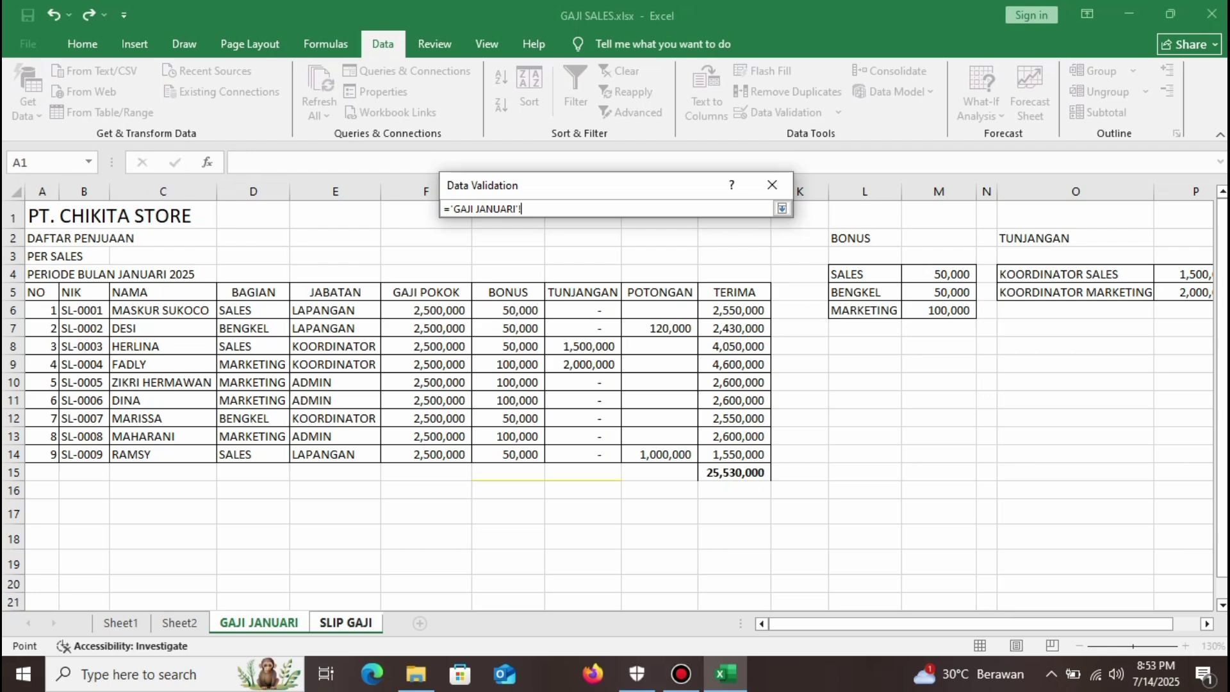
{"action": "left_click_drag", "start_coordinate": [84, 310], "coordinate": [96, 492]}
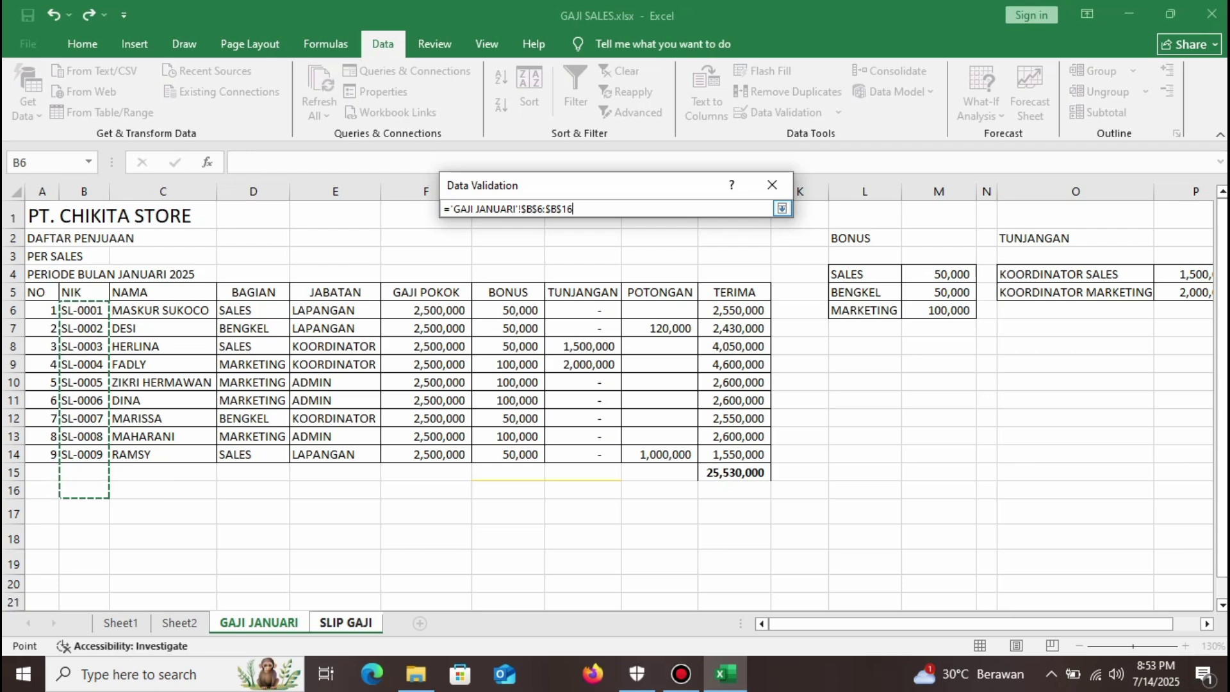
{"action": "key", "text": "Return"}
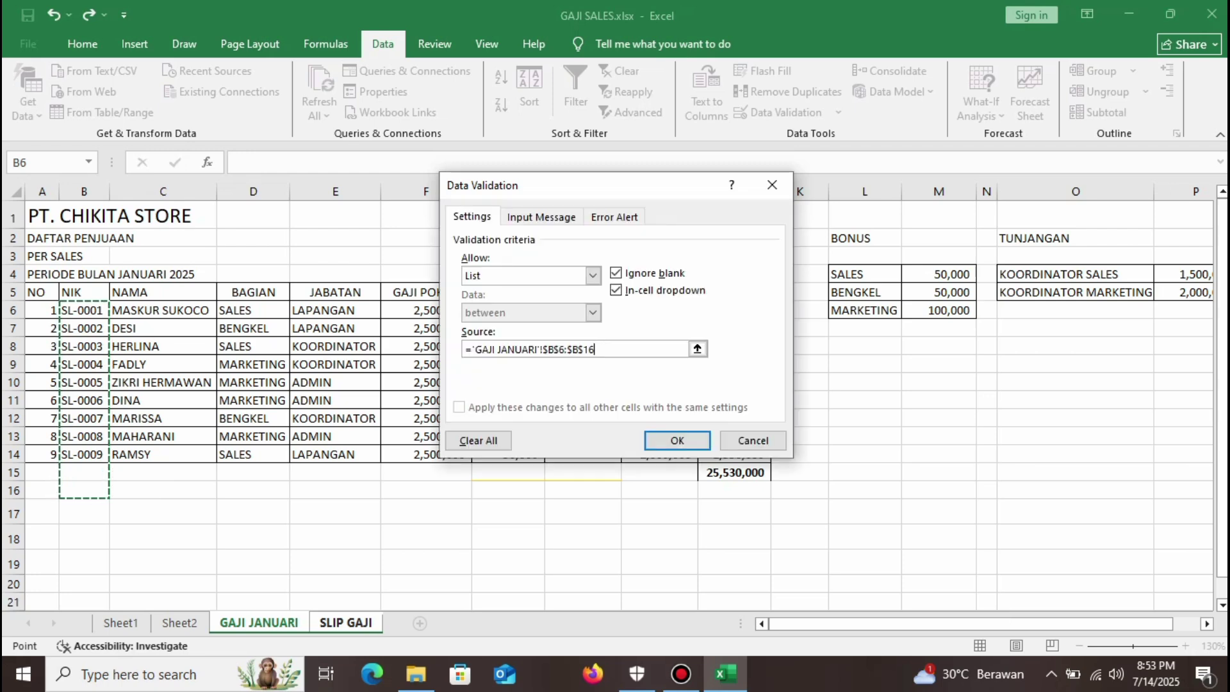
{"action": "left_click", "coordinate": [677, 440]}
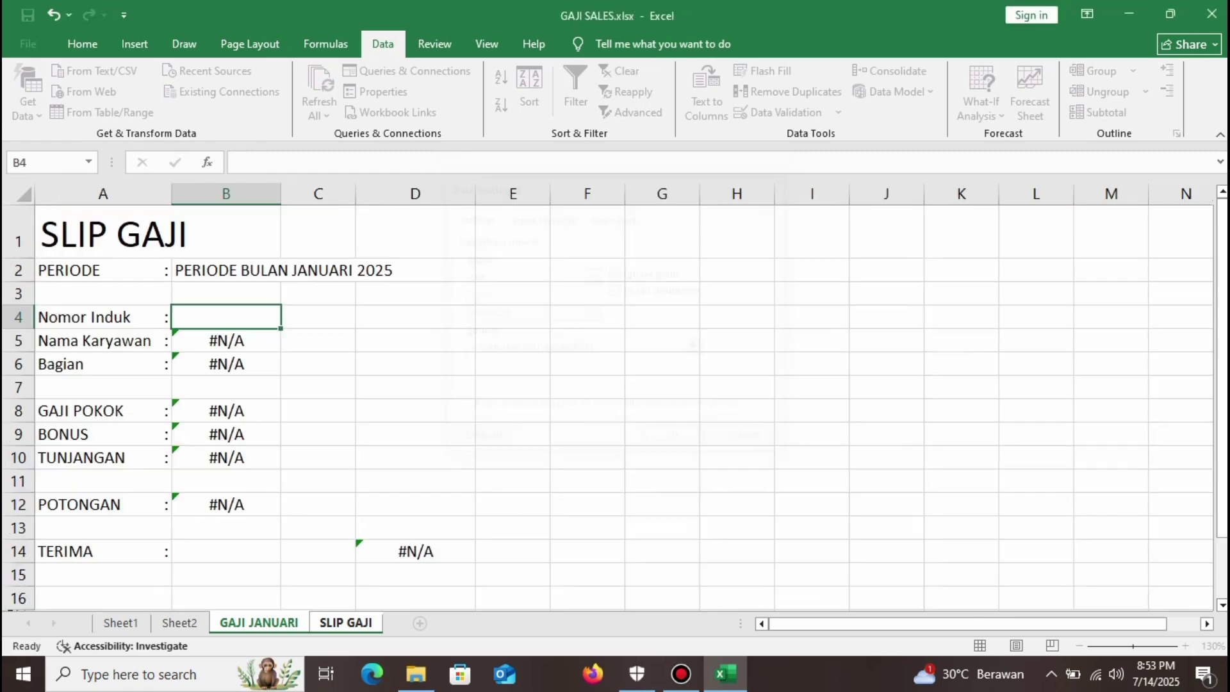
{"action": "left_click", "coordinate": [663, 457]}
{"action": "left_click", "coordinate": [226, 317]}
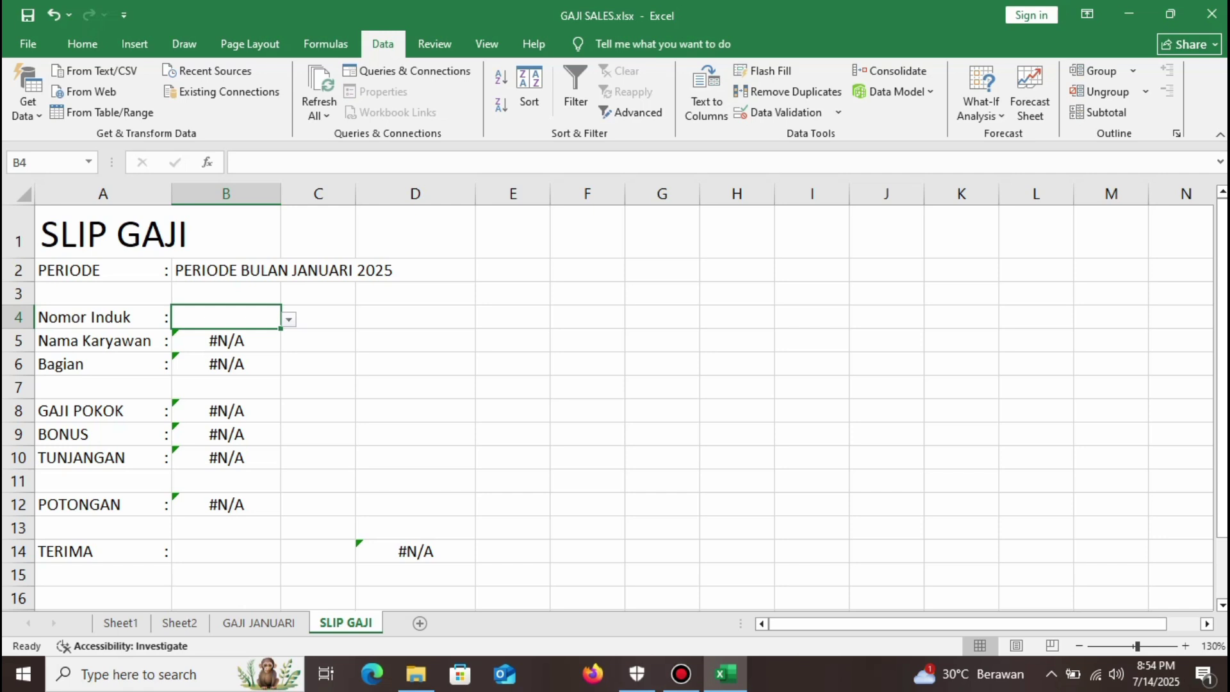
Pick SL-0001, then SL-0002 from the B4 dropdown to check the slip refills.
{"action": "key", "text": "alt+Down"}
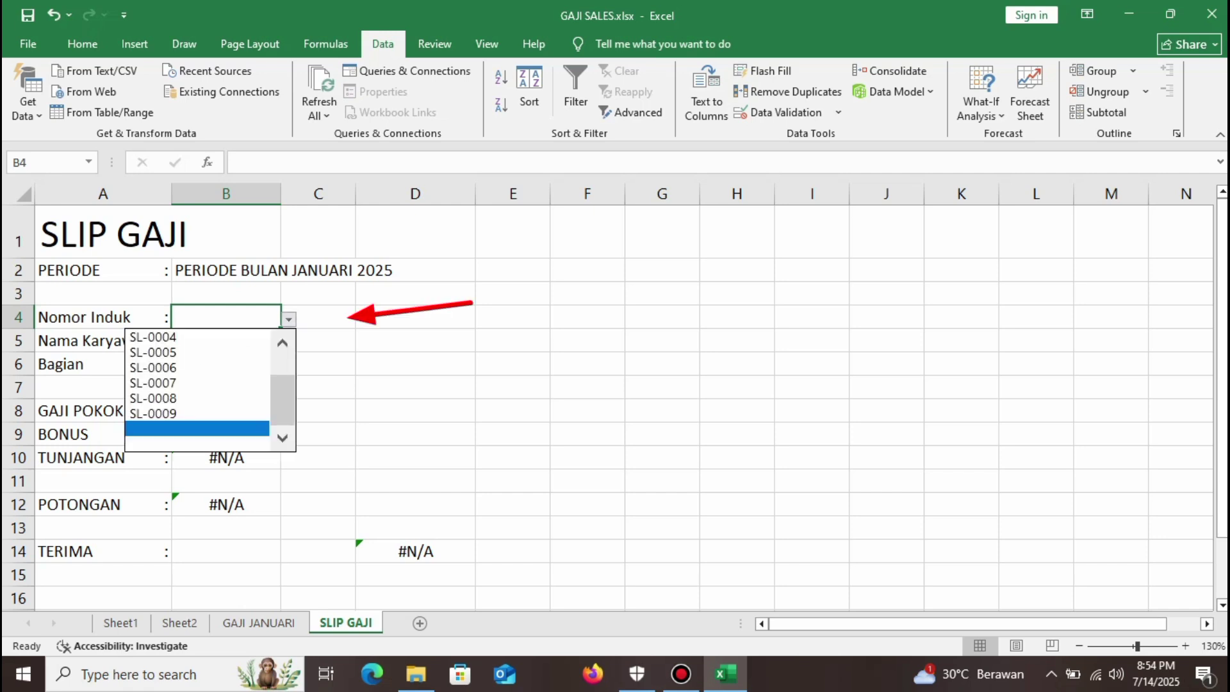
{"action": "scroll", "coordinate": [197, 385], "scroll_direction": "up", "scroll_amount": 3}
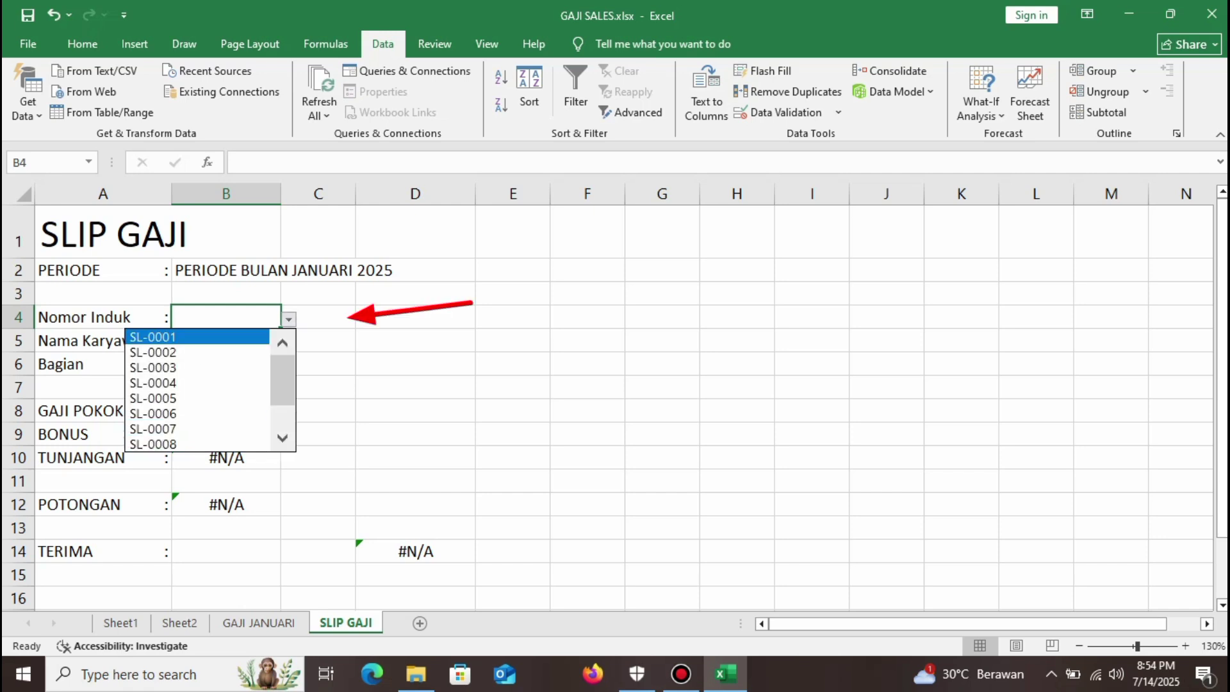
{"action": "key", "text": "Return"}
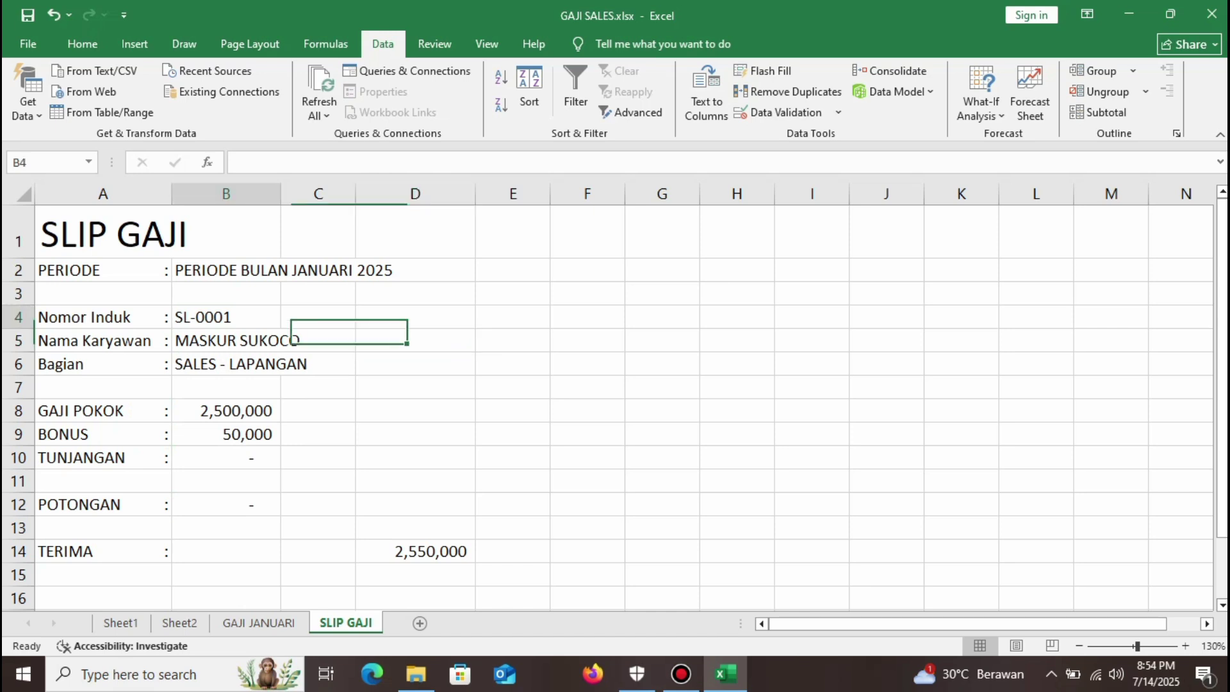
{"action": "key", "text": "alt+Down"}
{"action": "key", "text": "Return"}
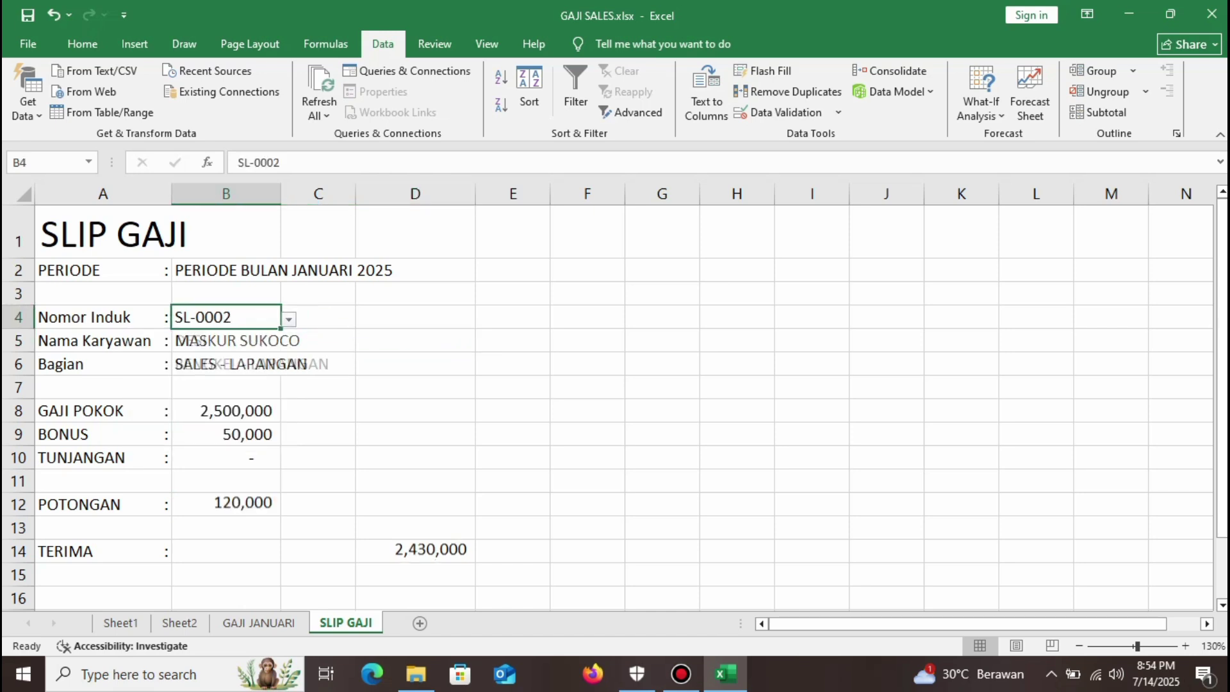
{"action": "key", "text": "Right"}
{"action": "key", "text": "Down"}
Choose SL-0008 in B4, giving MARKETING - ADMIN, 100,000 bonus and 2,600,000 take-home.
{"action": "left_click", "coordinate": [226, 317]}
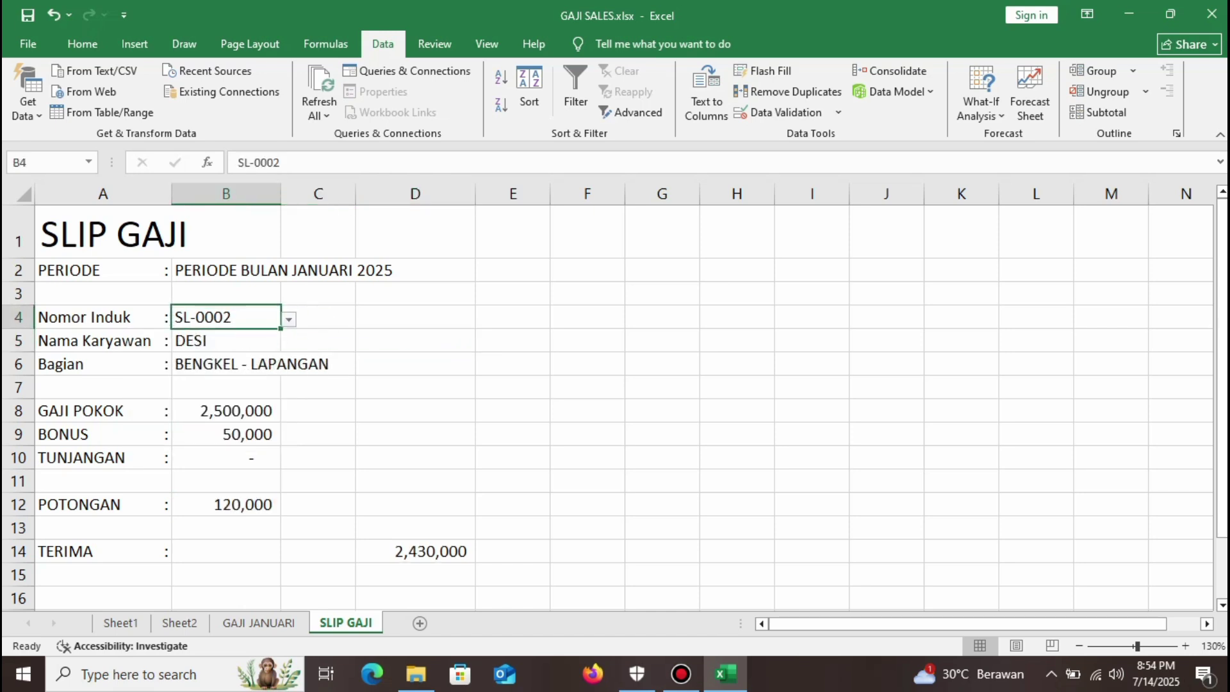
{"action": "key", "text": "alt+Down"}
{"action": "key", "text": "Down"}
{"action": "key", "text": "Down"}
{"action": "key", "text": "Down"}
{"action": "key", "text": "Down"}
{"action": "key", "text": "Down"}
{"action": "key", "text": "Down"}
{"action": "key", "text": "Return"}
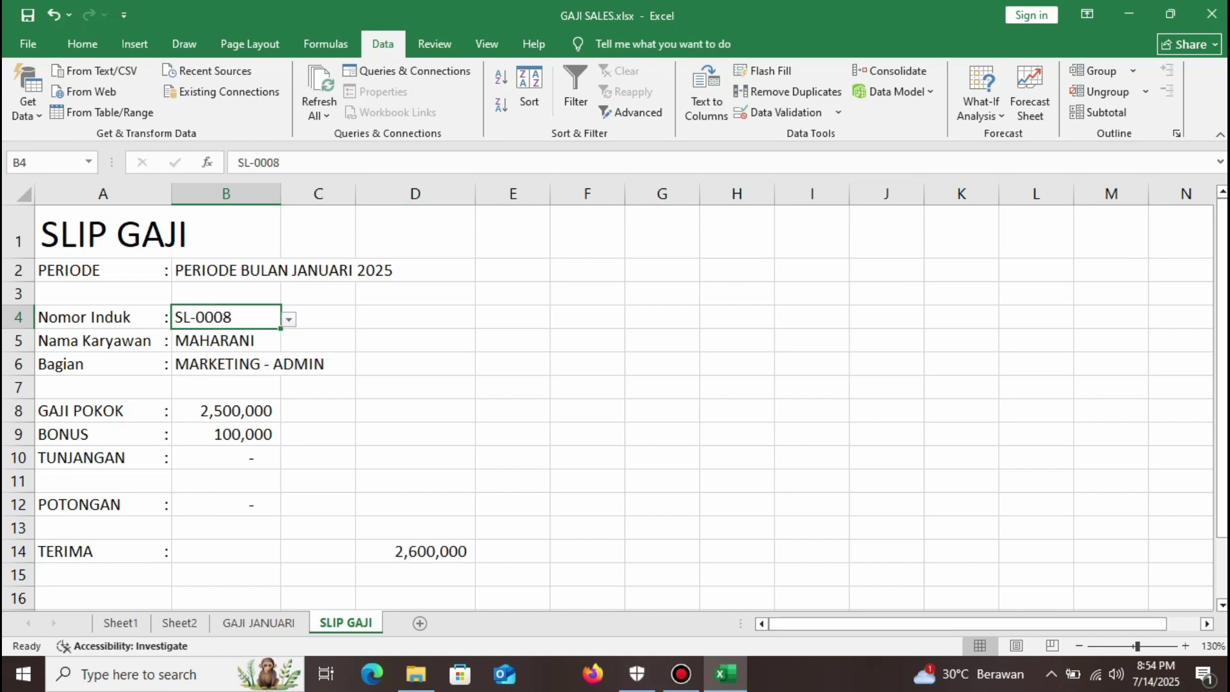
{"action": "scroll", "coordinate": [608, 407], "scroll_direction": "down", "scroll_amount": 1}
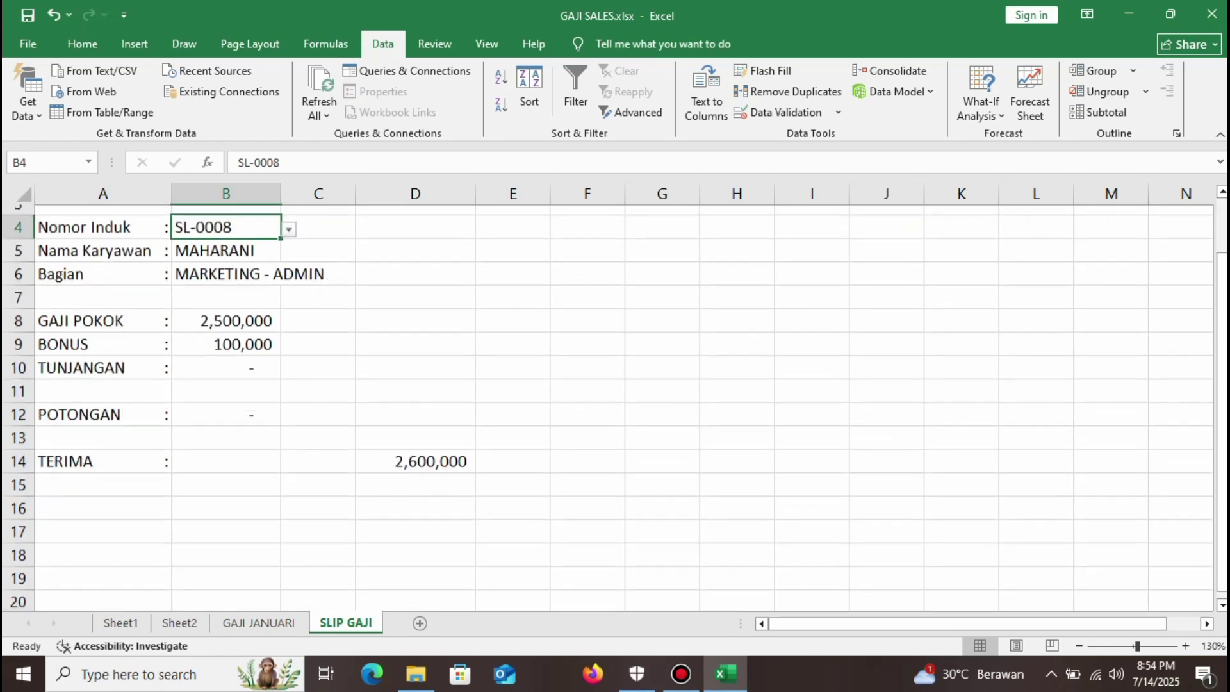
{"action": "left_click", "coordinate": [415, 521]}
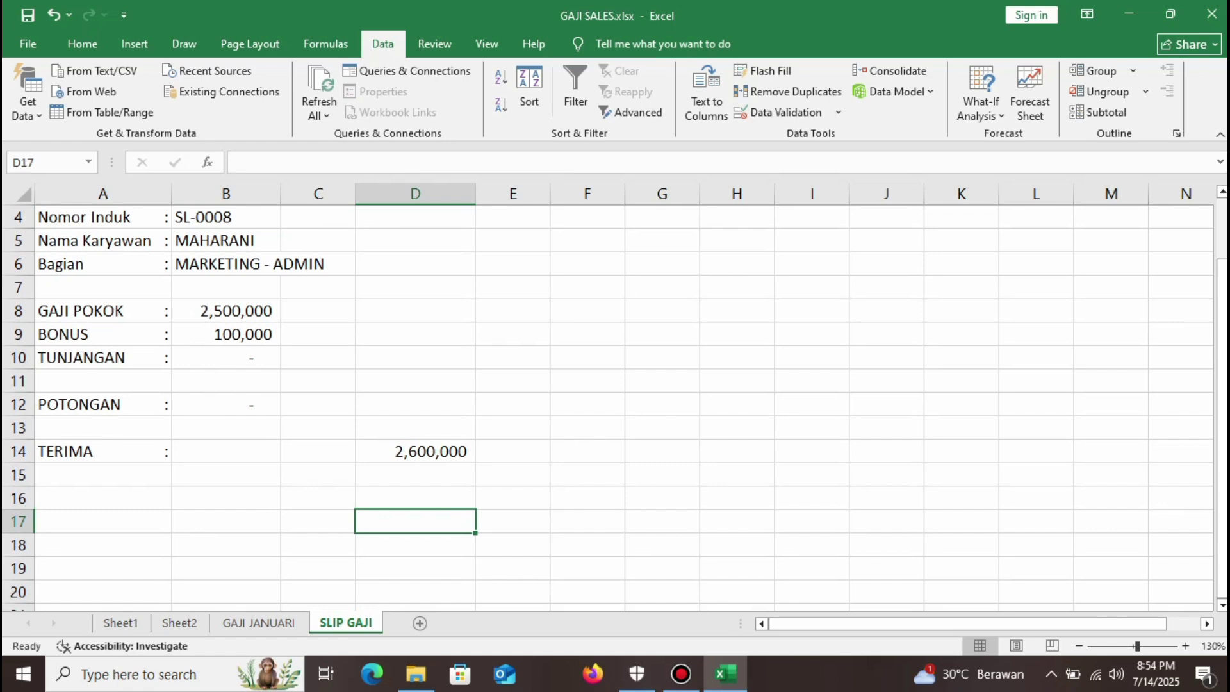
Enter the date line 'Jambi, 1 Juli 2025' in D16.
{"action": "left_click", "coordinate": [415, 497]}
{"action": "type", "text": "j"}
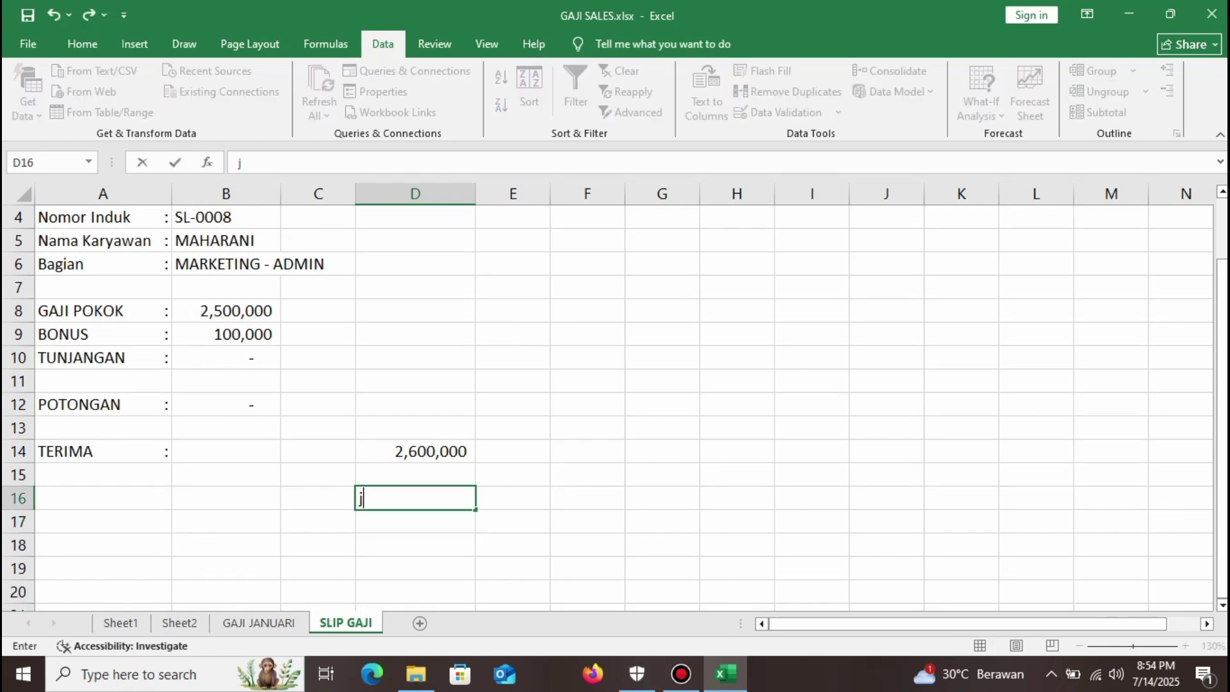
{"action": "type", "text": "m"}
{"action": "key", "text": "BackSpace"}
{"action": "key", "text": "BackSpace"}
{"action": "type", "text": "Ja"}
{"action": "type", "text": "m"}
{"action": "key", "text": "BackSpace"}
{"action": "type", "text": "ambi"}
{"action": "type", "text": ", "}
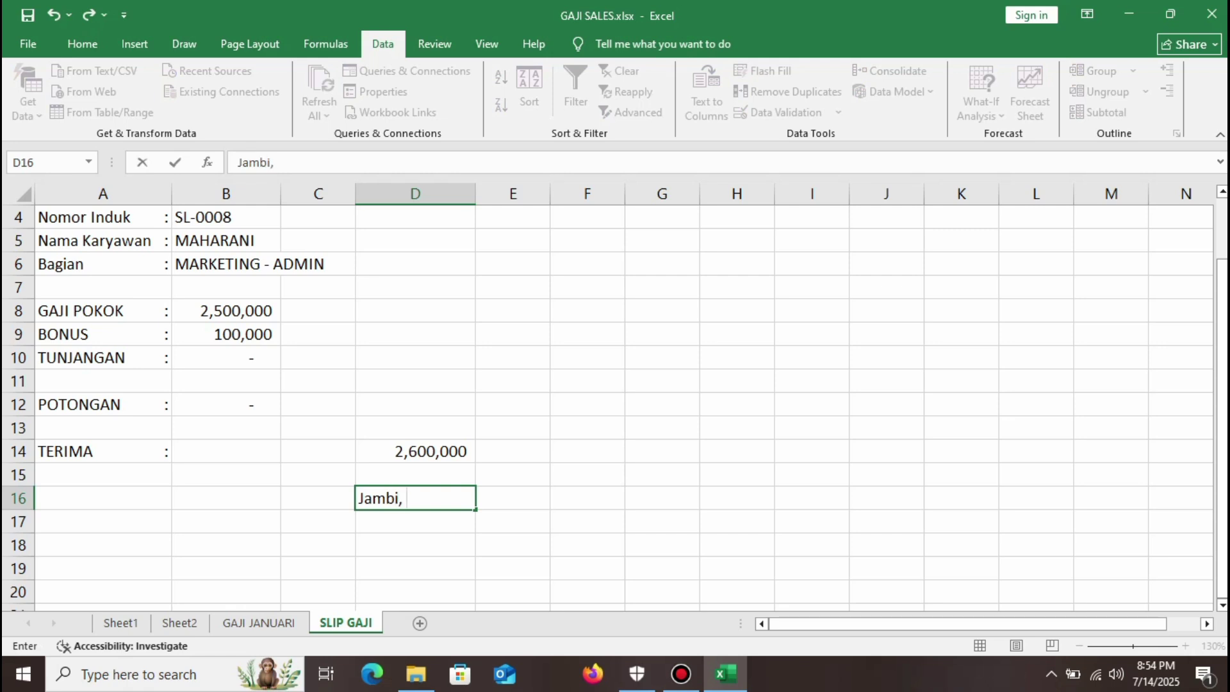
{"action": "type", "text": "1 "}
{"action": "type", "text": "Julin"}
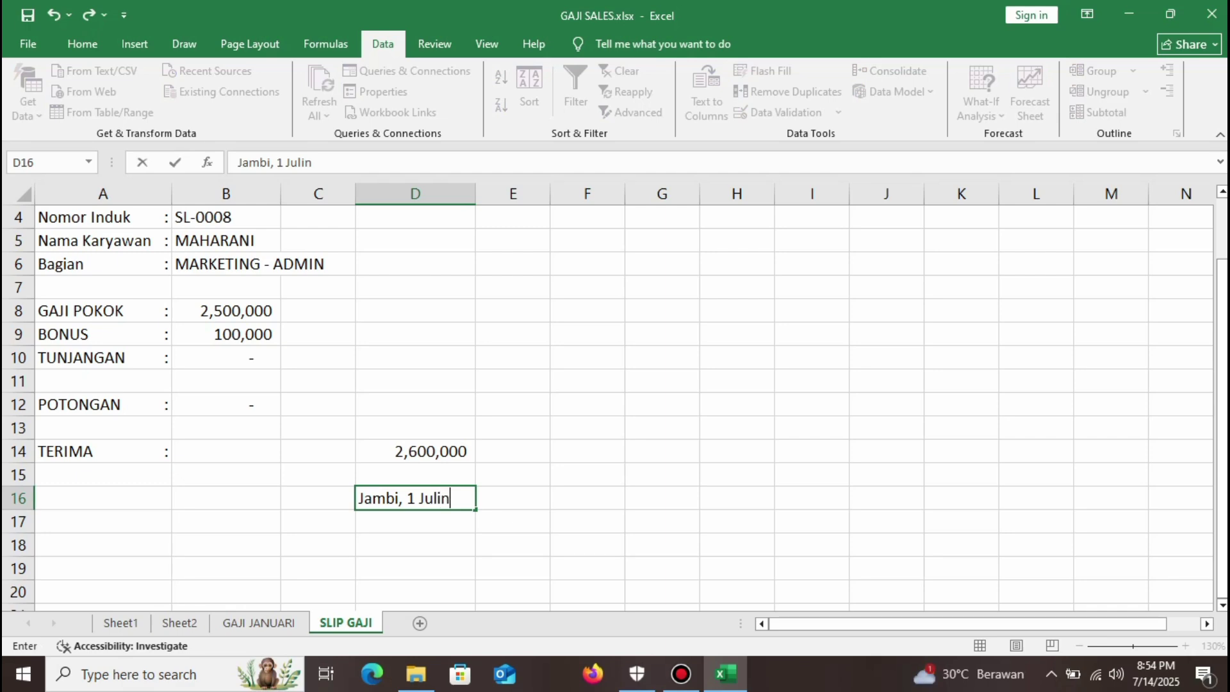
{"action": "key", "text": "BackSpace"}
{"action": "type", "text": "2"}
{"action": "type", "text": "025"}
{"action": "key", "text": "Return"}
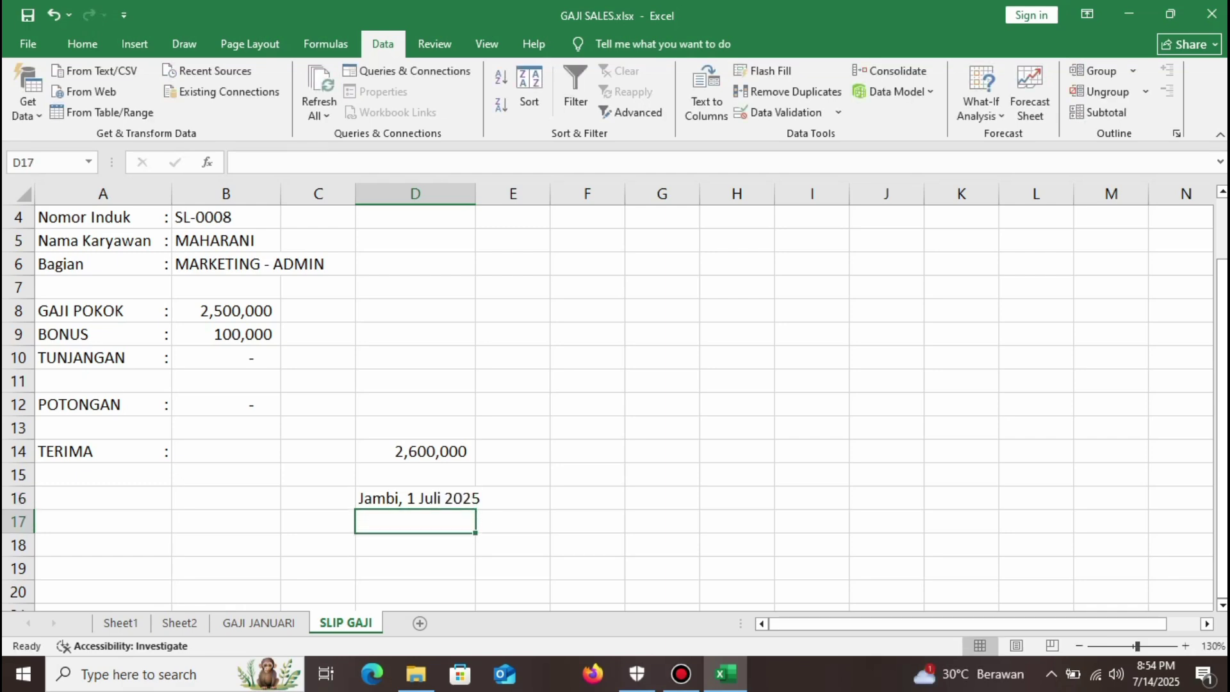
Add the label 'Penerima' in D17 beneath the date line.
{"action": "type", "text": "Pener"}
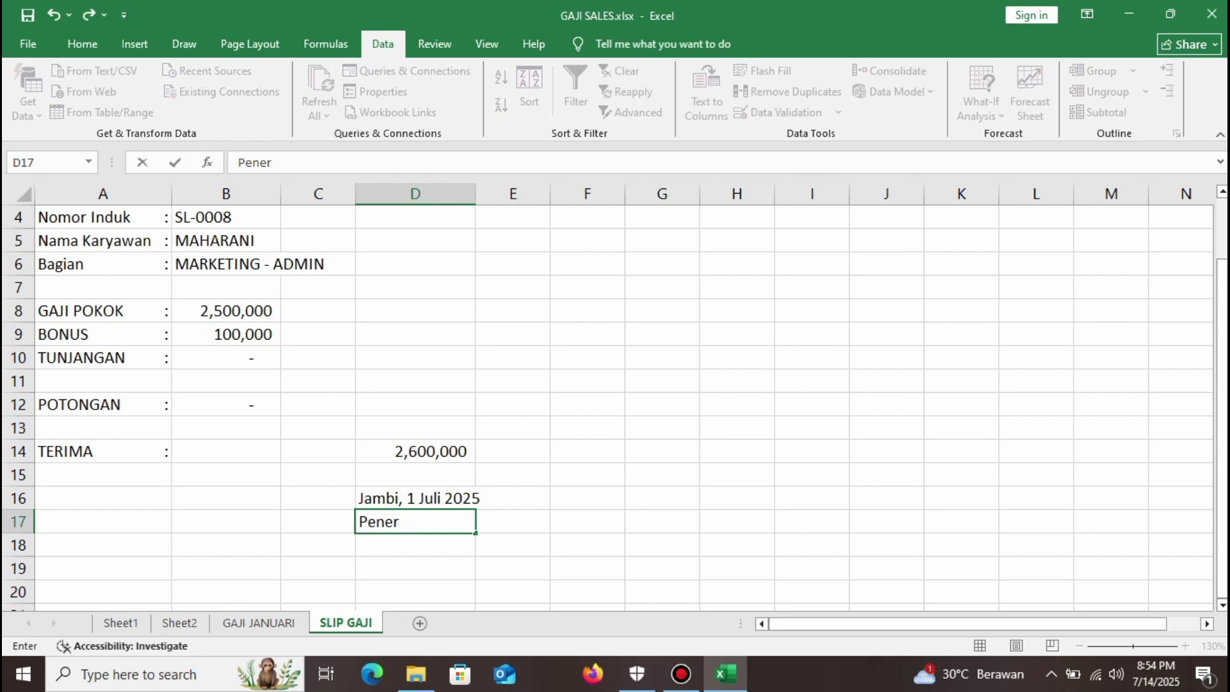
{"action": "type", "text": "ima"}
{"action": "key", "text": "Return"}
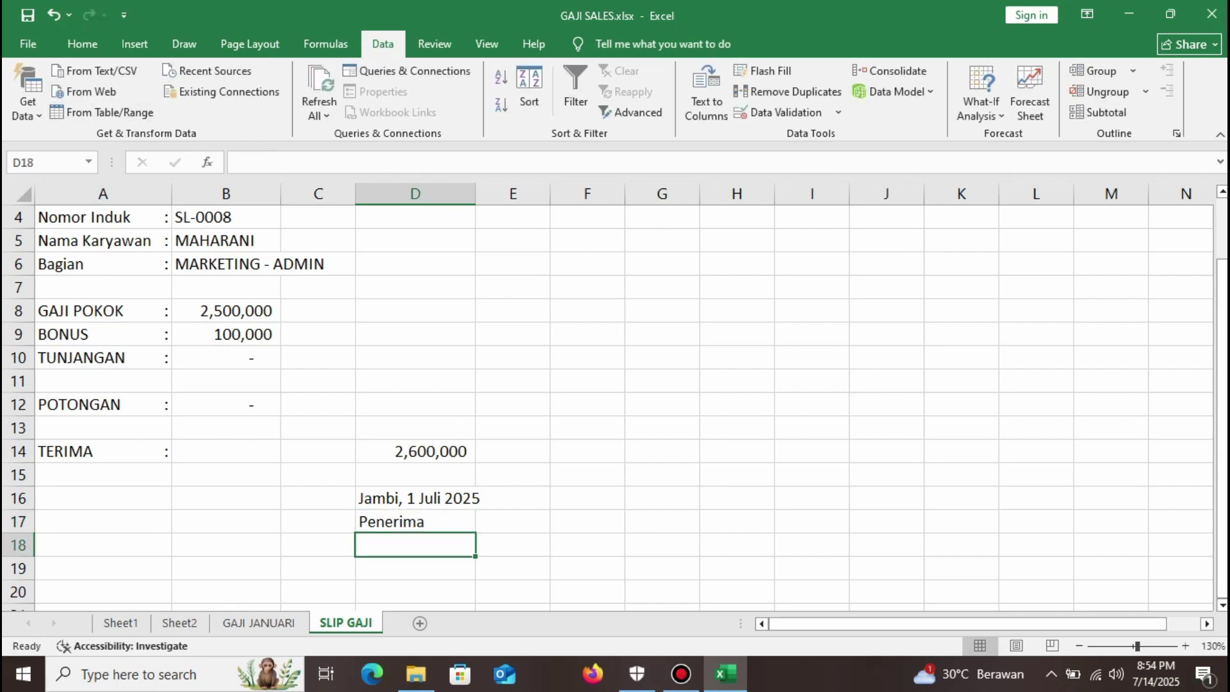
{"action": "left_click", "coordinate": [226, 240]}
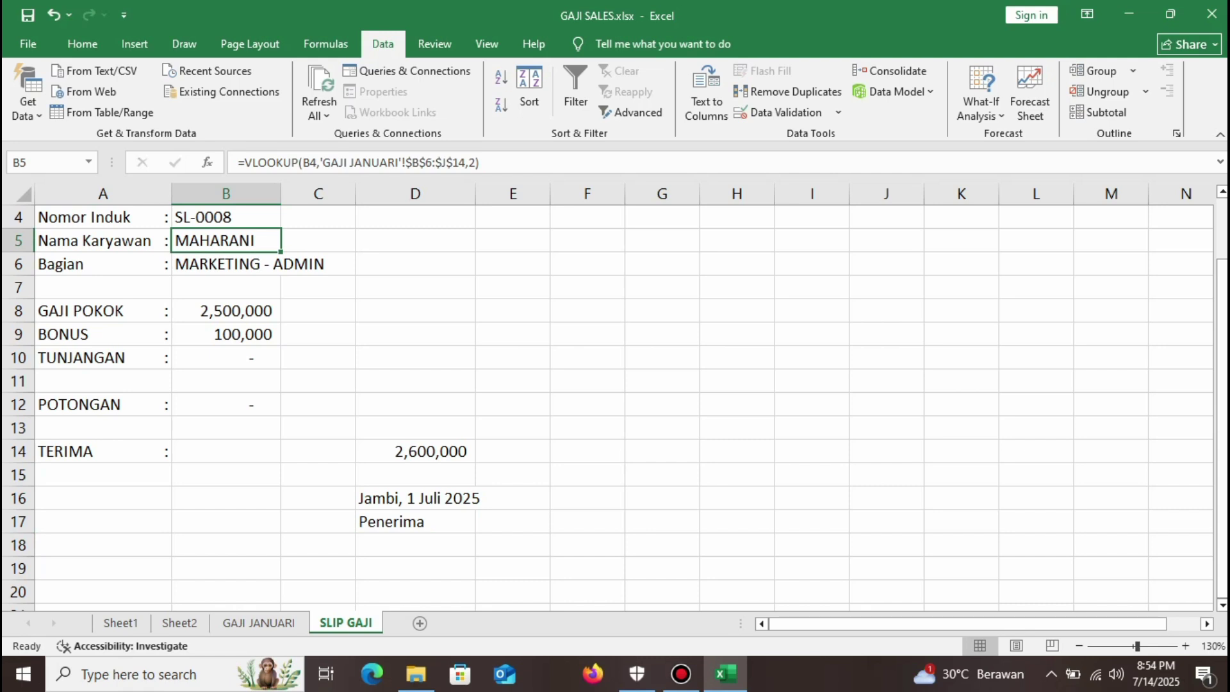
{"action": "left_click", "coordinate": [415, 591]}
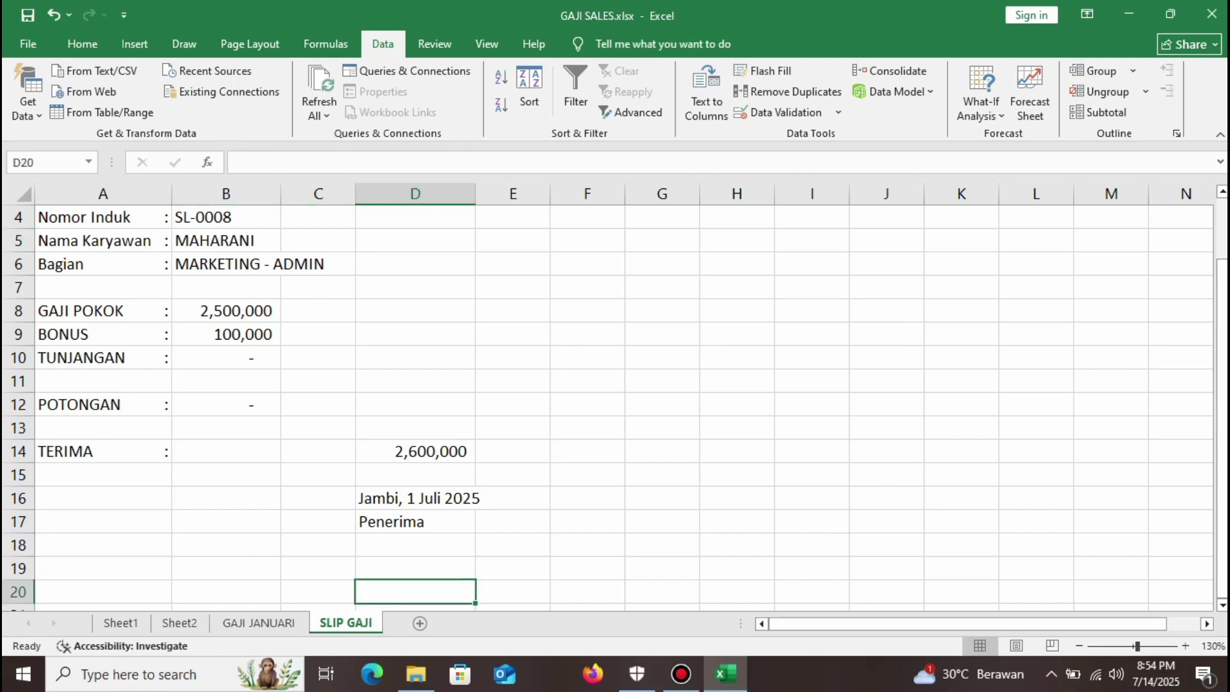
Enter =B5 in D20 so the signature repeats the employee name.
{"action": "type", "text": "="}
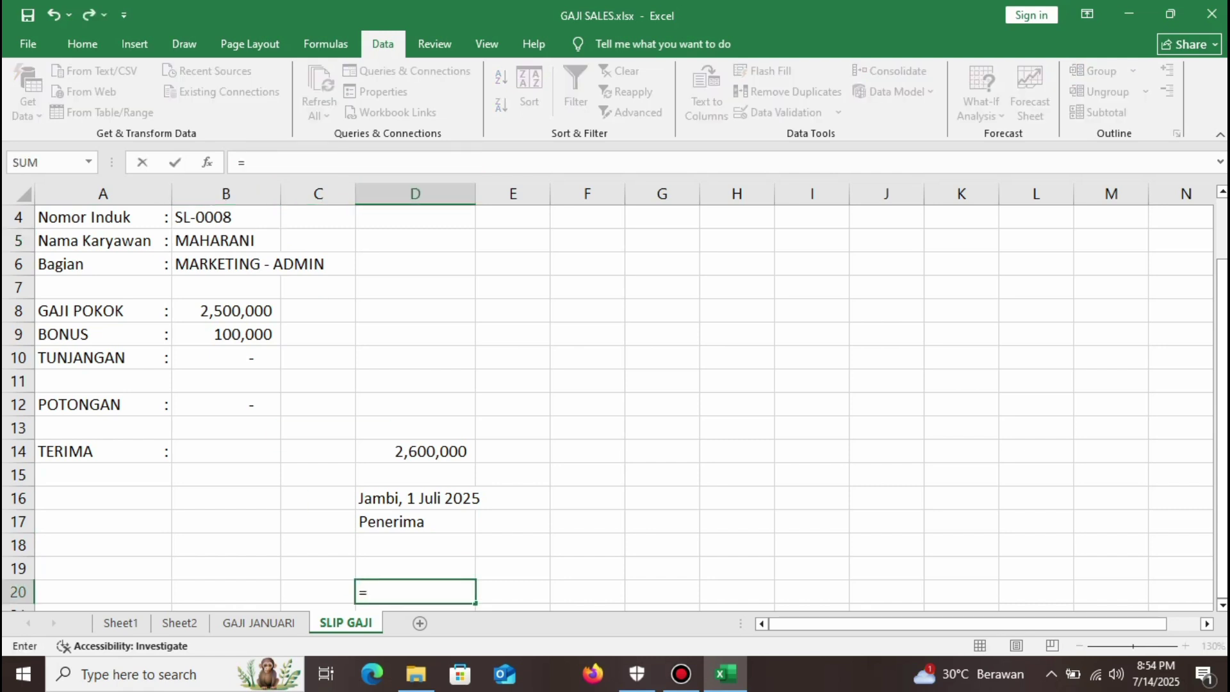
{"action": "left_click", "coordinate": [226, 240]}
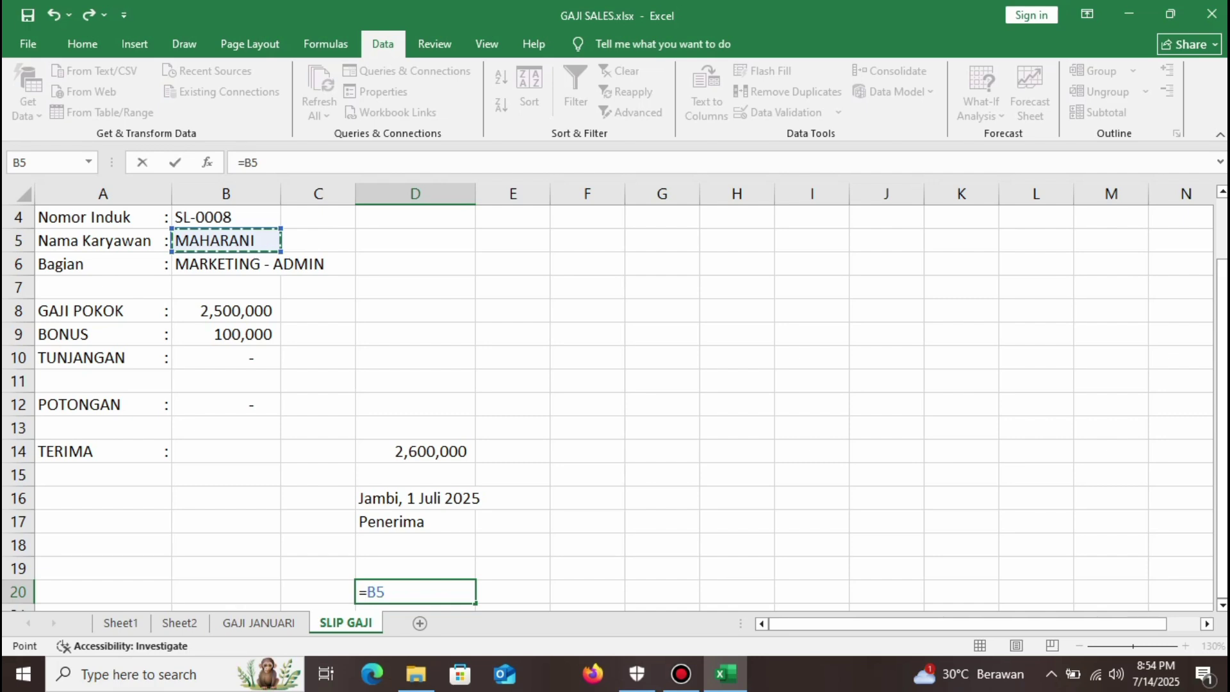
{"action": "key", "text": "Return"}
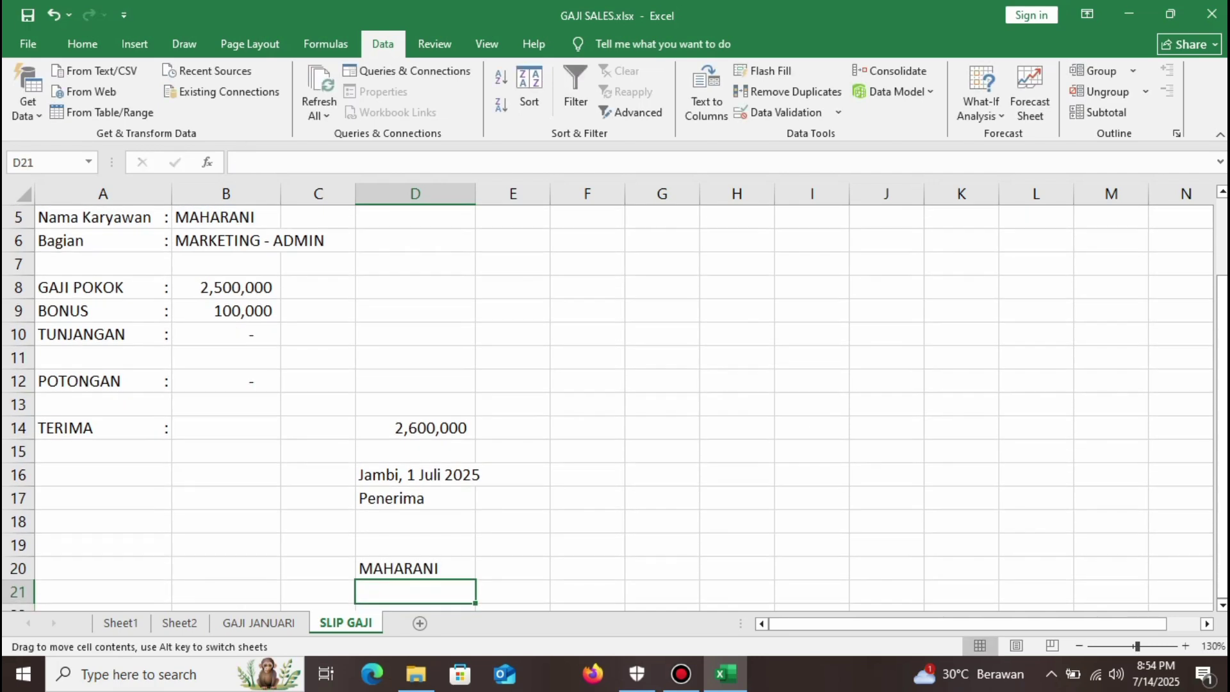
Switch B4 to SL-0006 and zoom to 120% to confirm the signature name updates.
{"action": "scroll", "coordinate": [615, 408], "scroll_direction": "up", "scroll_amount": 1}
{"action": "left_click", "coordinate": [226, 264]}
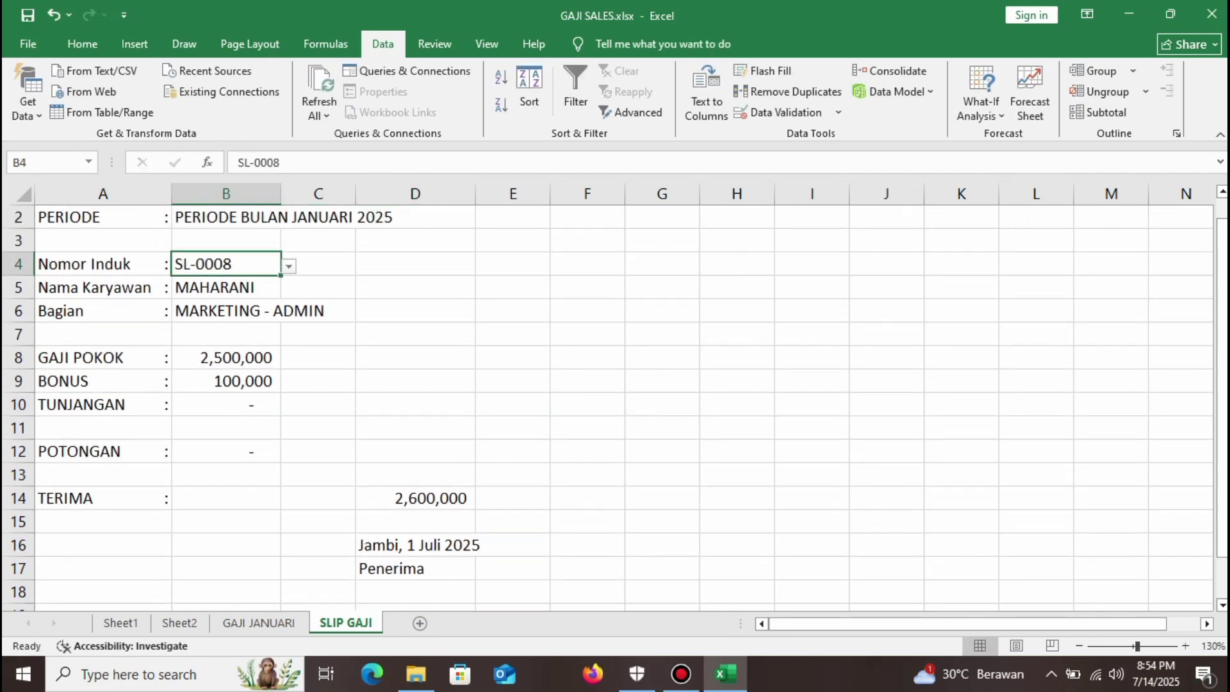
{"action": "key", "text": "alt+Down"}
{"action": "key", "text": "Up"}
{"action": "key", "text": "Up"}
{"action": "key", "text": "Return"}
{"action": "scroll", "coordinate": [616, 407], "scroll_direction": "down", "scroll_amount": 1}
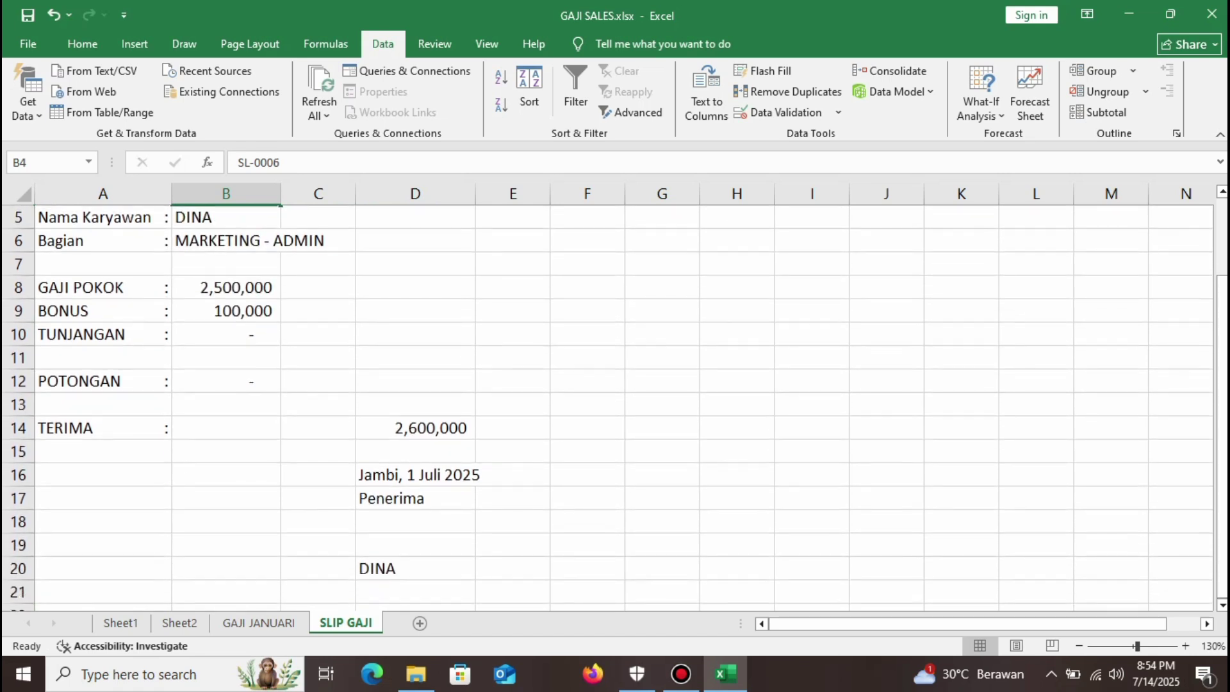
{"action": "left_click", "coordinate": [1079, 646]}
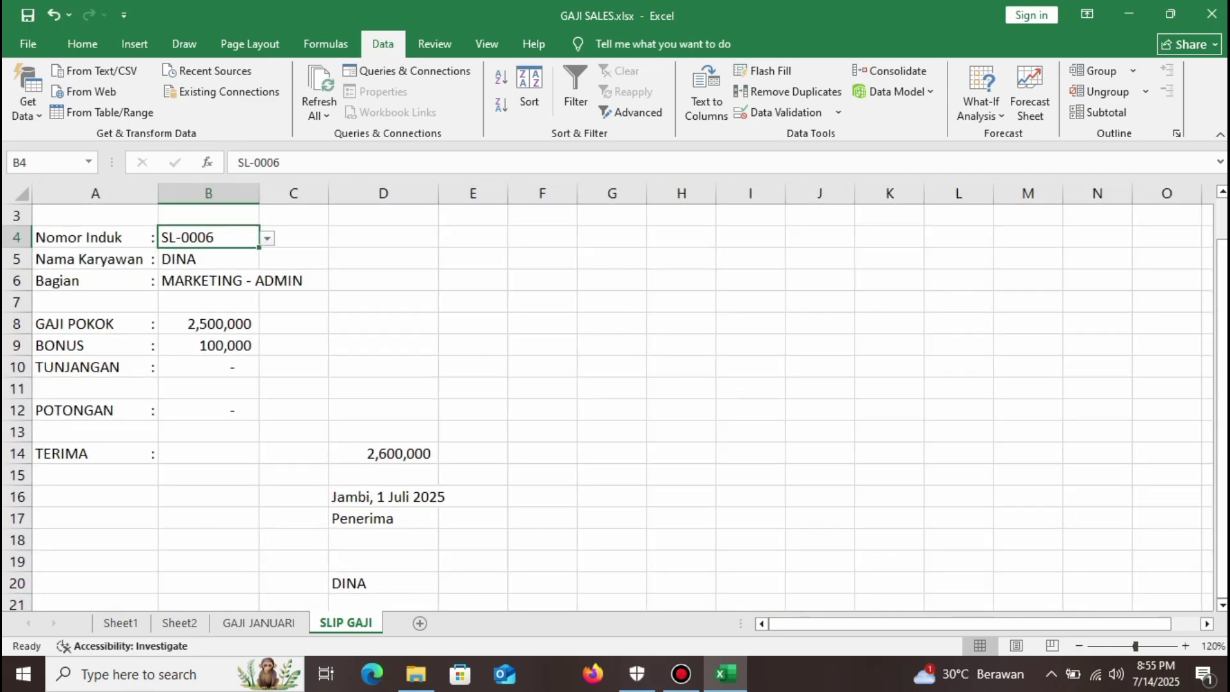
{"action": "left_click", "coordinate": [95, 497]}
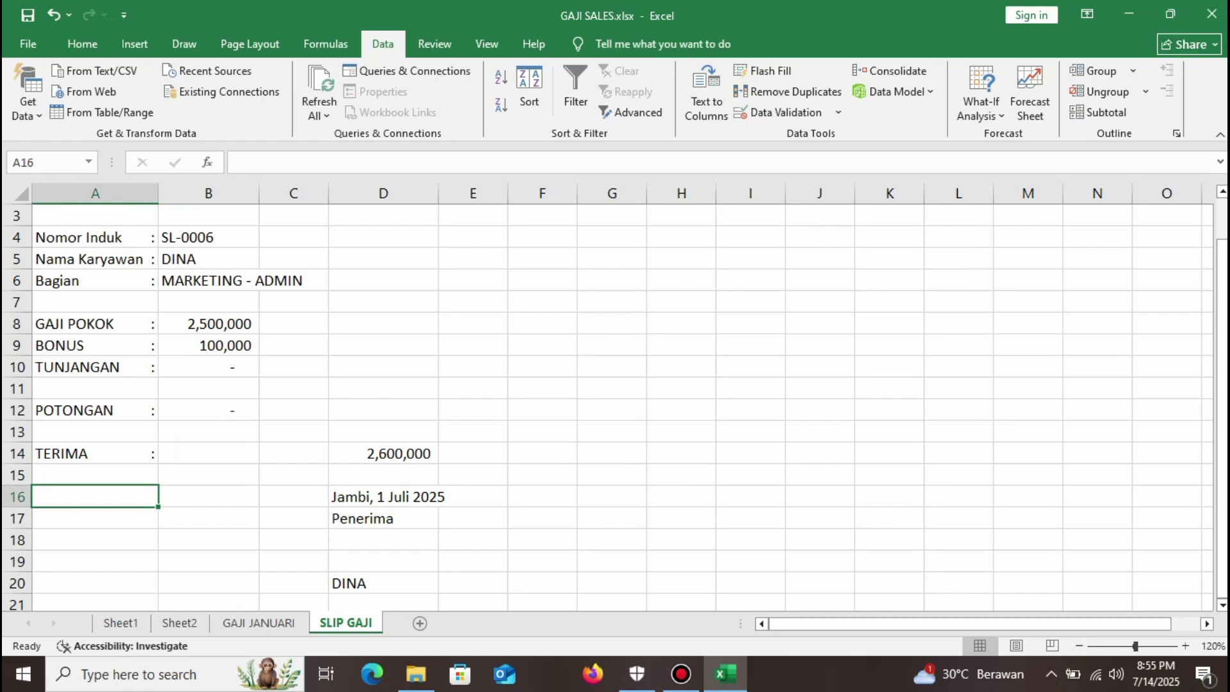
{"action": "scroll", "coordinate": [615, 407], "scroll_direction": "up", "scroll_amount": 1}
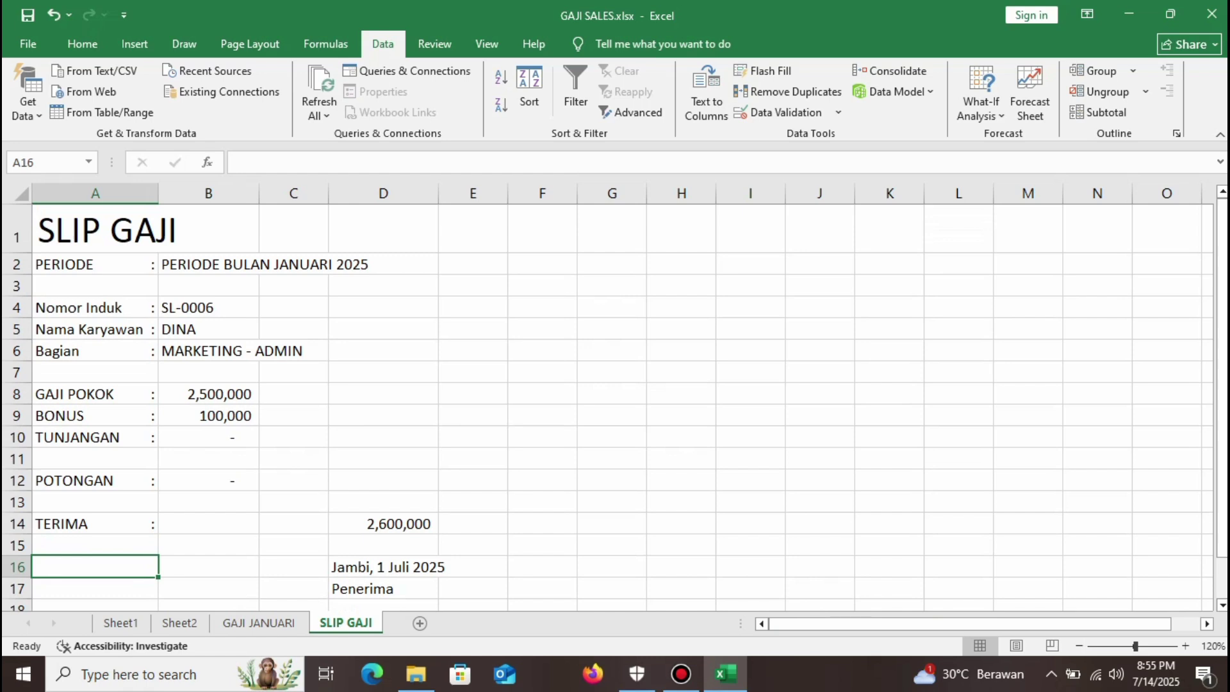
{"action": "scroll", "coordinate": [615, 403], "scroll_direction": "down", "scroll_amount": 1}
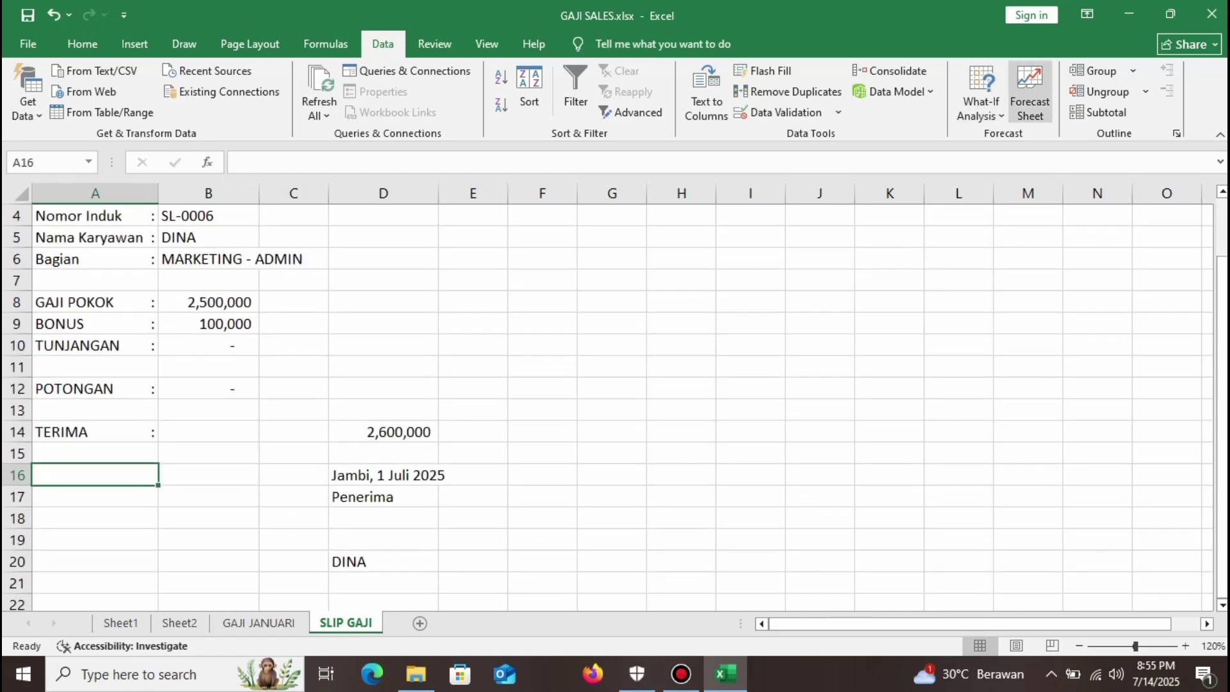